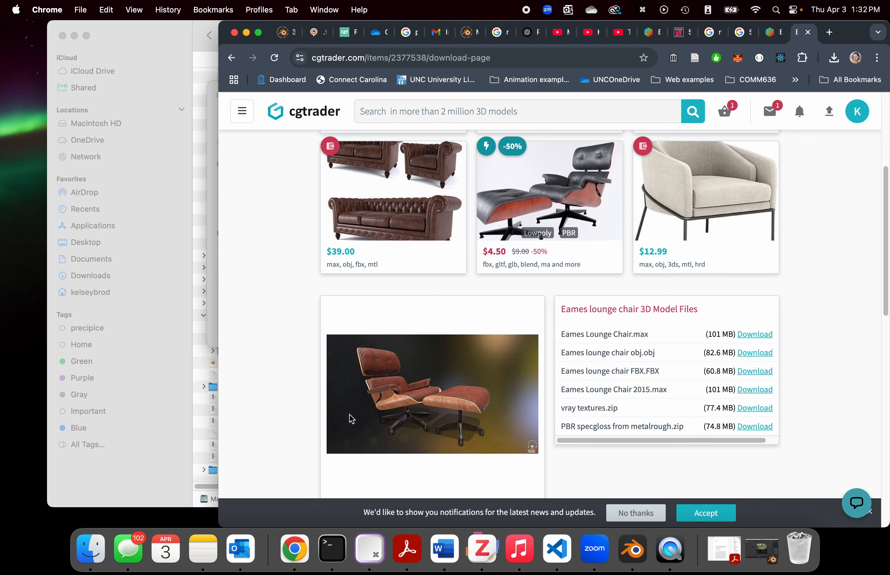
Step: Look over the downloadable Eames lounge chair model and texture files on the CGTrader page
scroll(621, 299, down, 5)
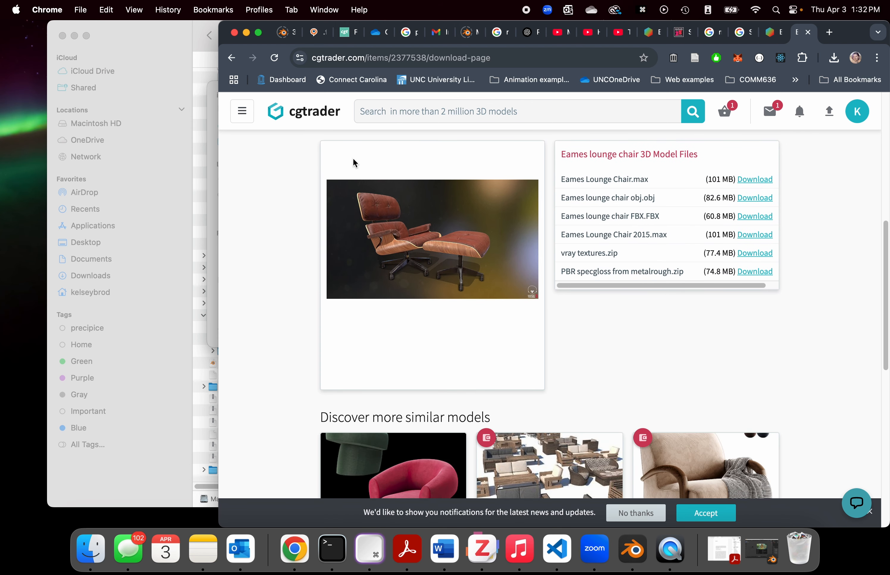
scroll(613, 234, down, 1)
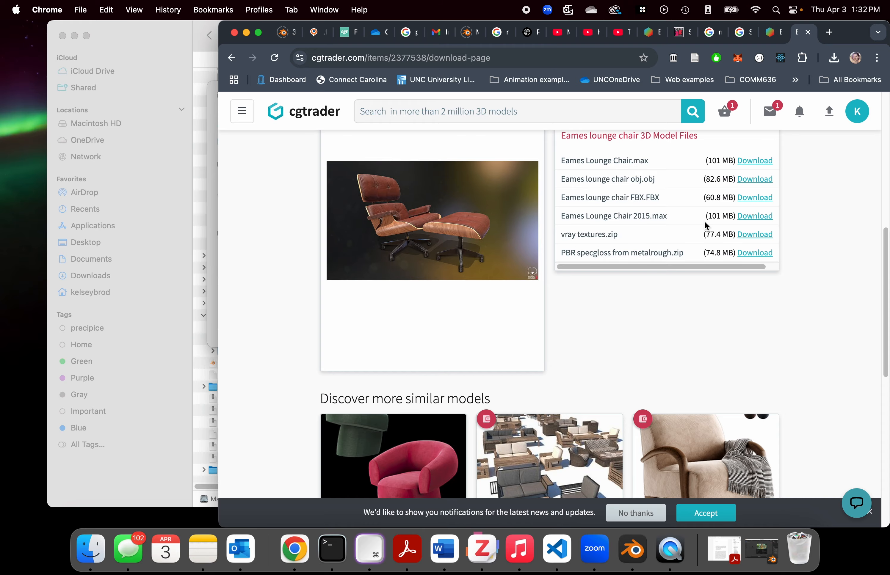
Step: Switch to Finder and review the textures and FBX files inside the BS09_NeriumOleander_FBX folder
click(173, 57)
scroll(358, 238, up, 10)
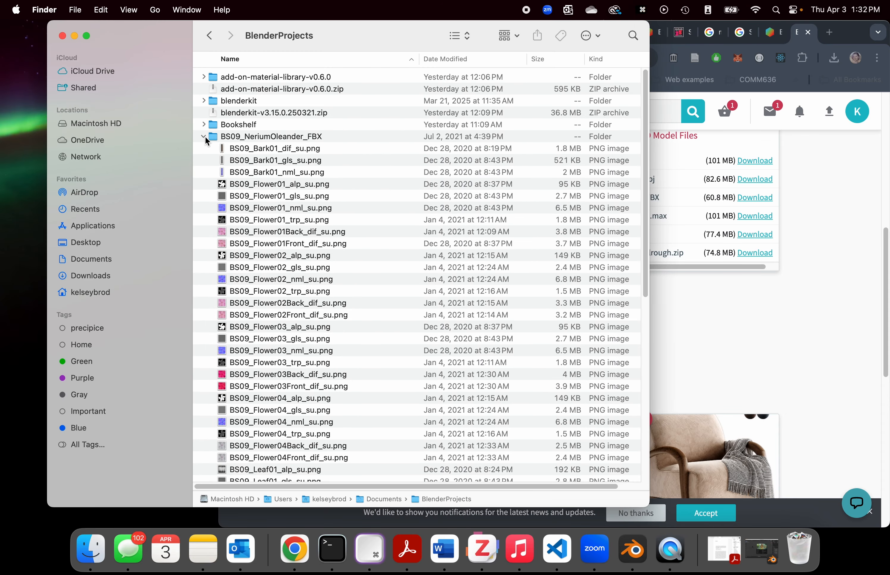
click(204, 137)
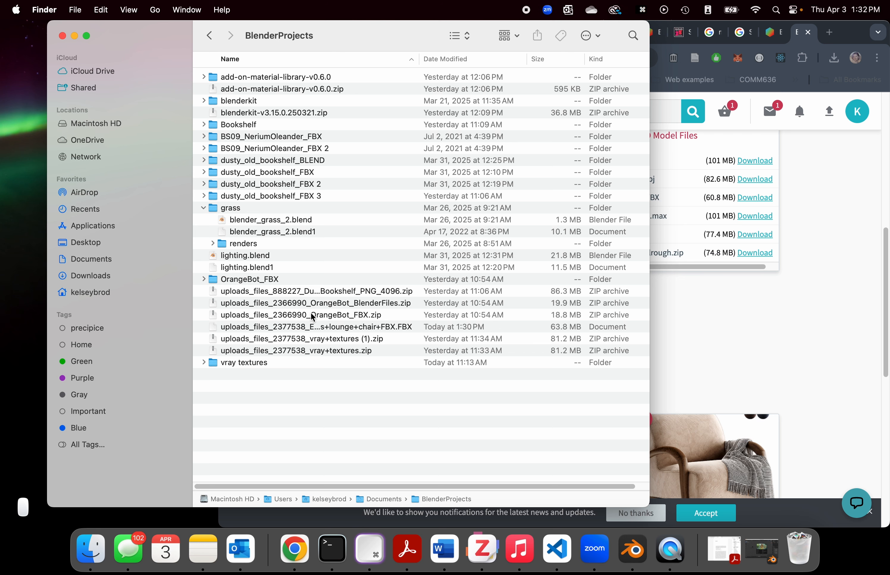
click(204, 137)
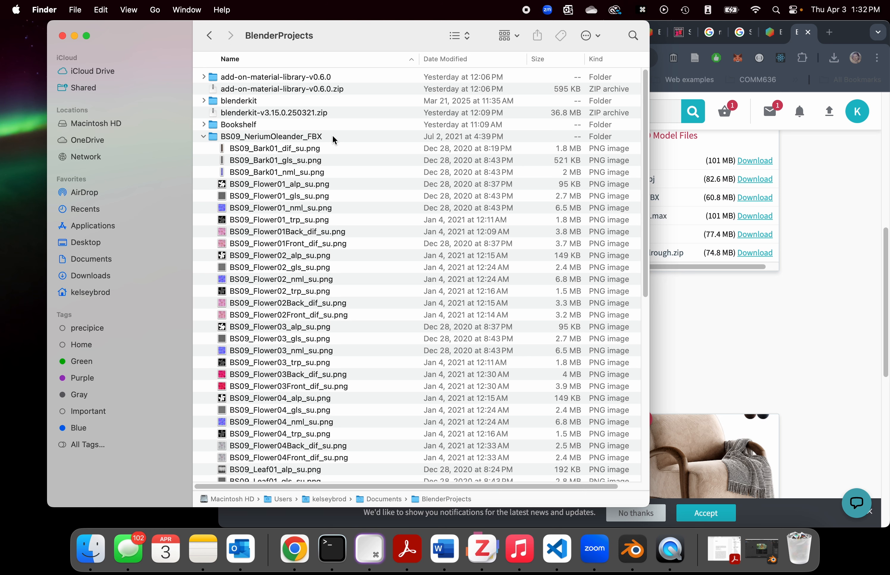
scroll(333, 138, down, 10)
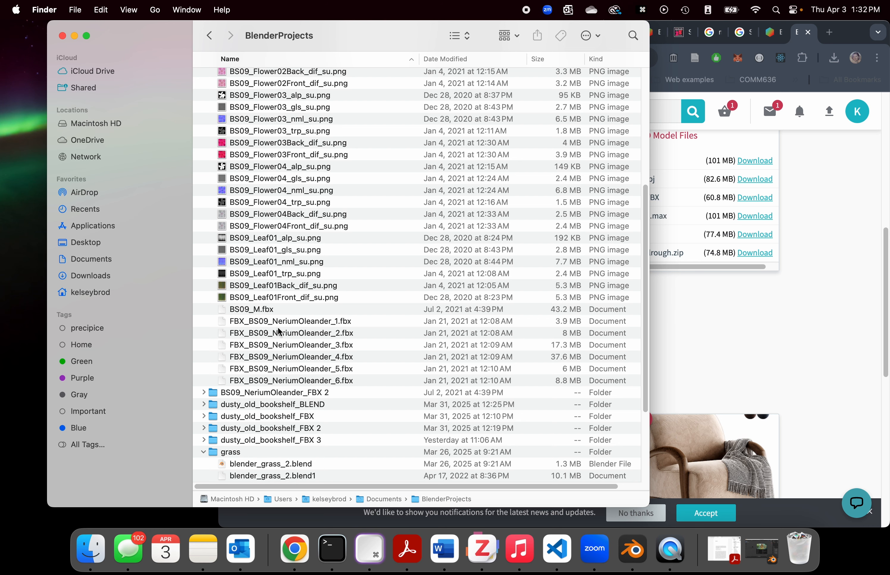
scroll(277, 307, up, 3)
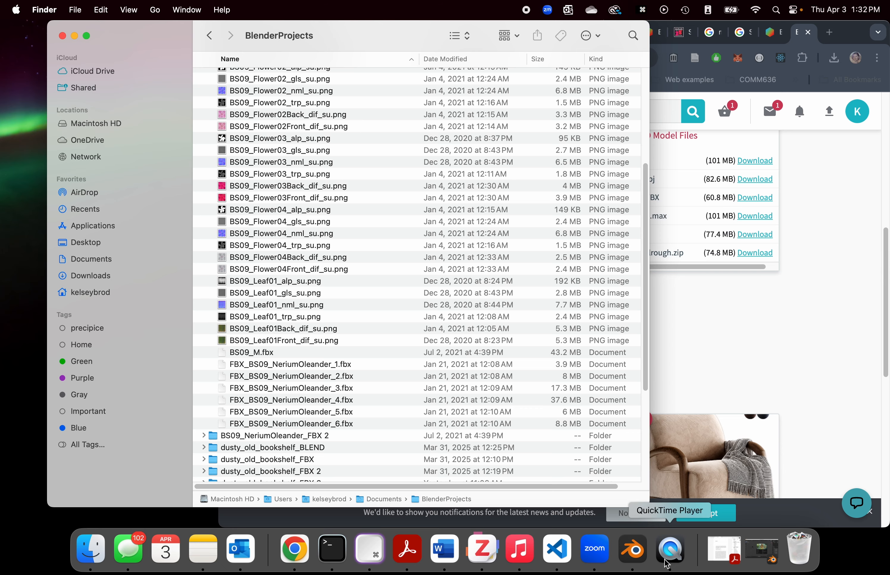
Step: Switch to Blender, start a new General file and delete the default cube
click(632, 549)
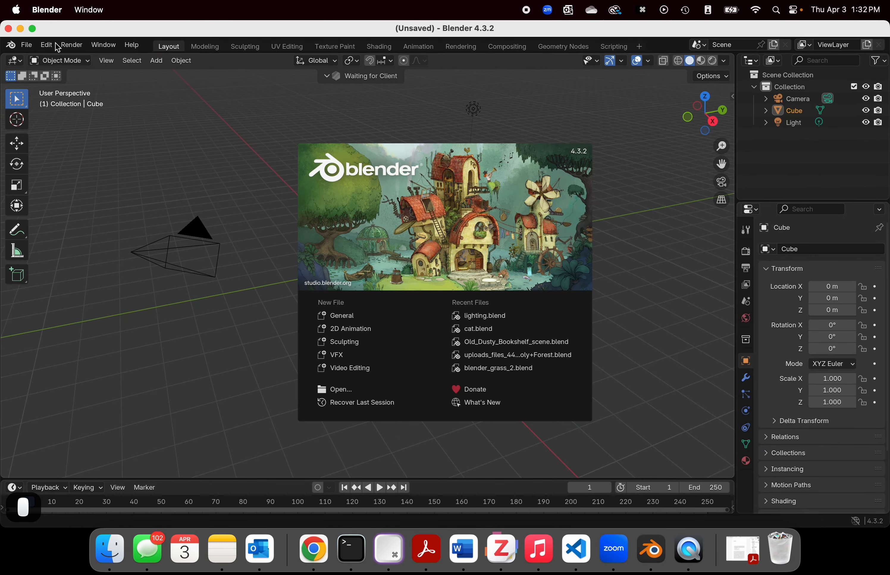
click(342, 316)
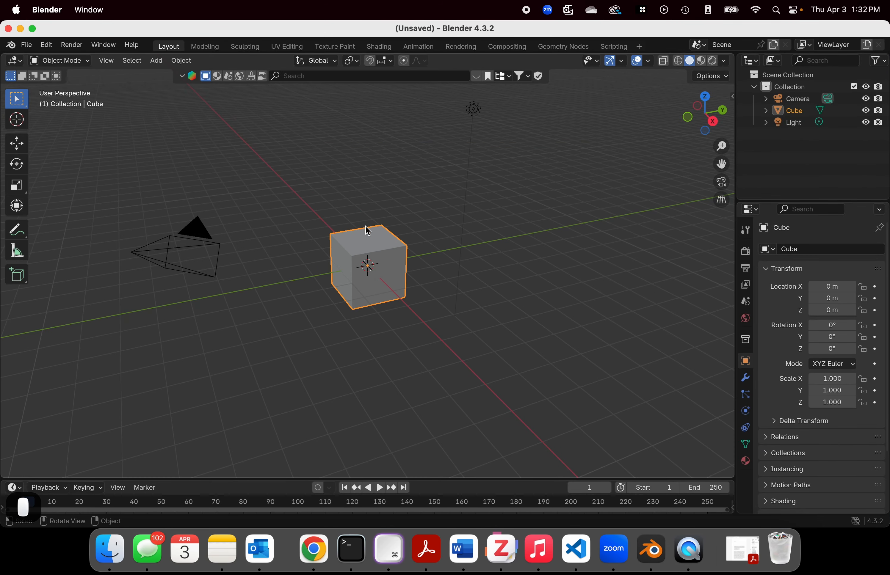
right_click(789, 112)
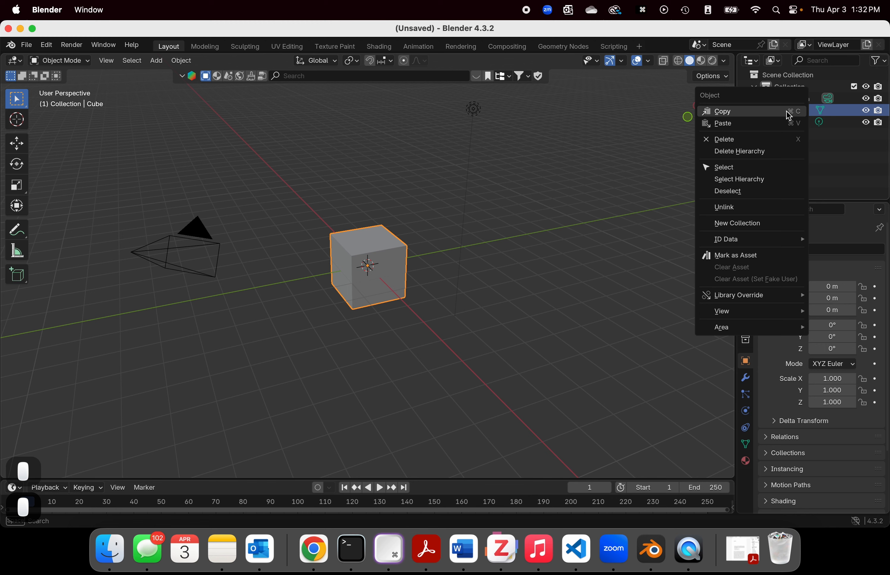
click(762, 140)
Step: Import FBX_BS09_NeriumOleander_3.fbx from the BS09_NeriumOleander_FBX folder in Documents/BlenderProjects, keeping the default import settings
click(28, 44)
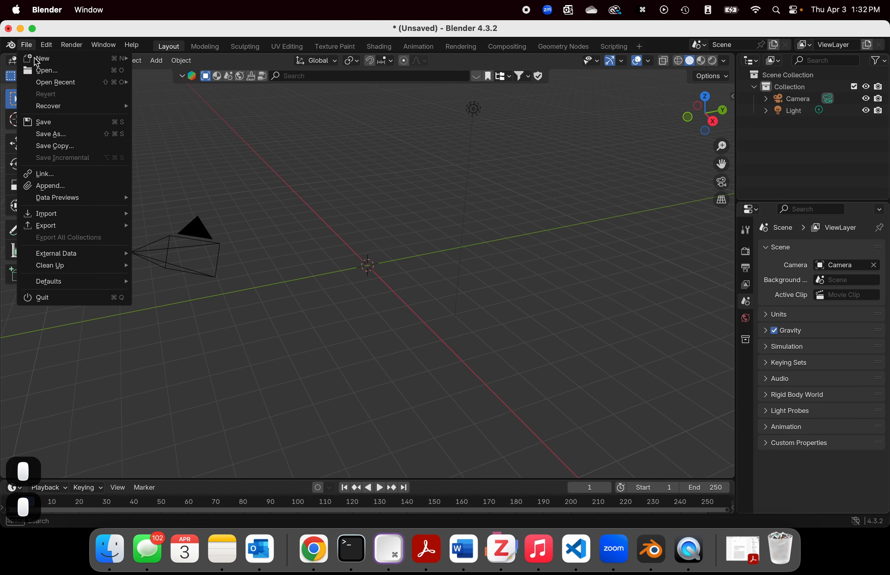
mouse_move(109, 229)
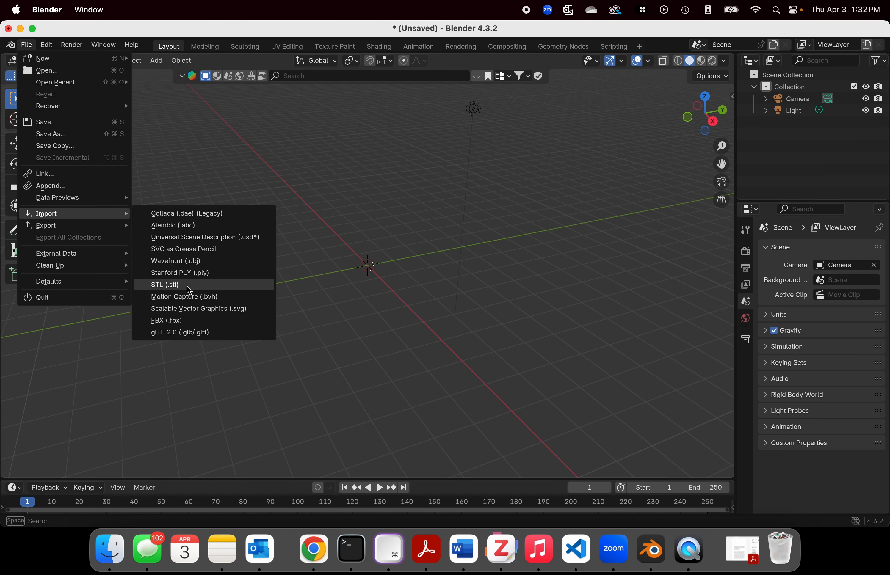
click(186, 321)
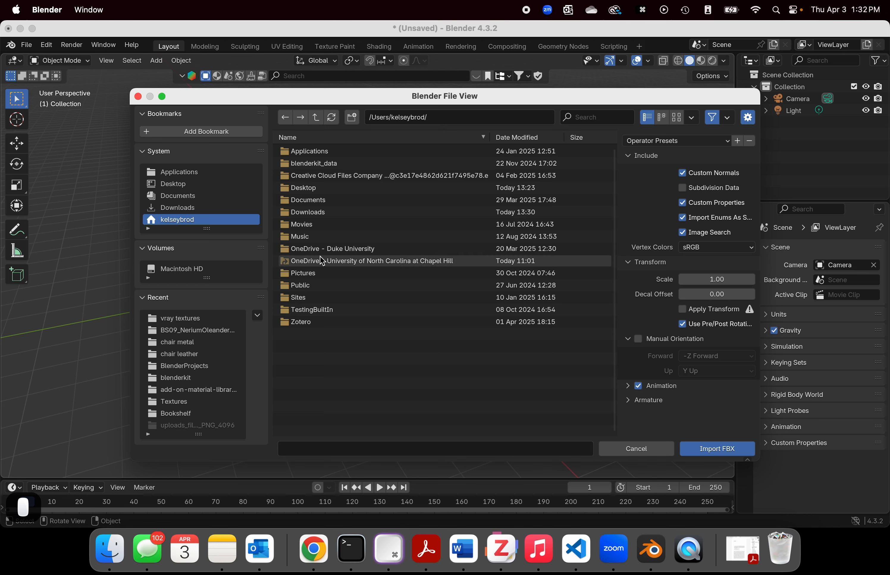
click(184, 196)
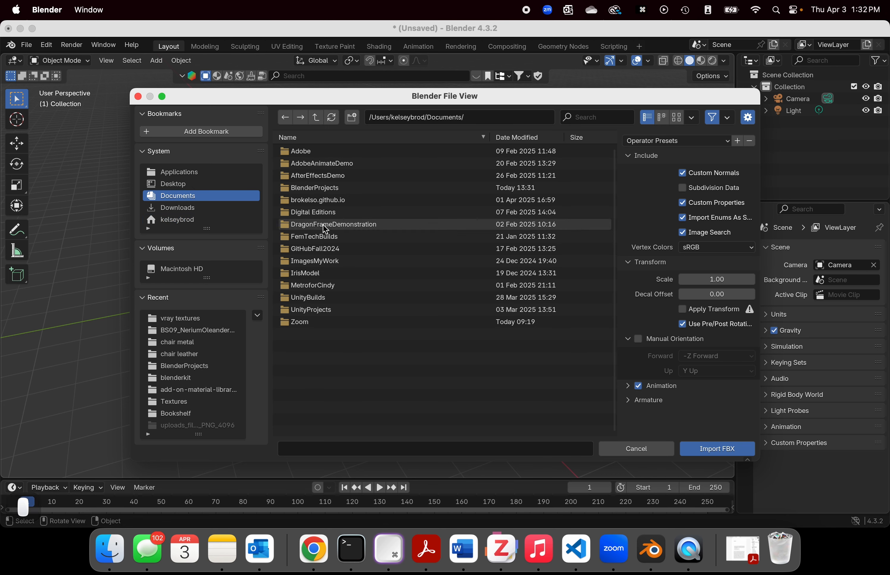
click(323, 189)
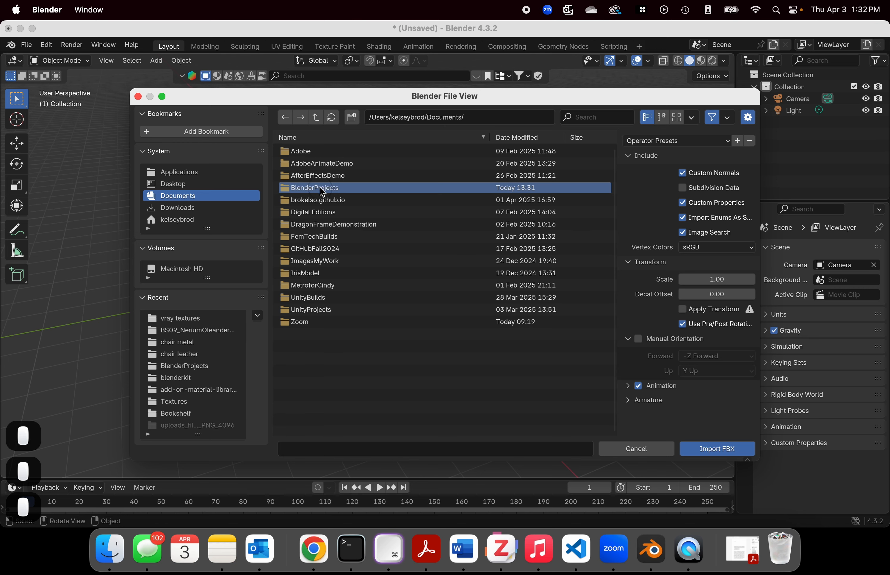
double_click(323, 189)
double_click(323, 189)
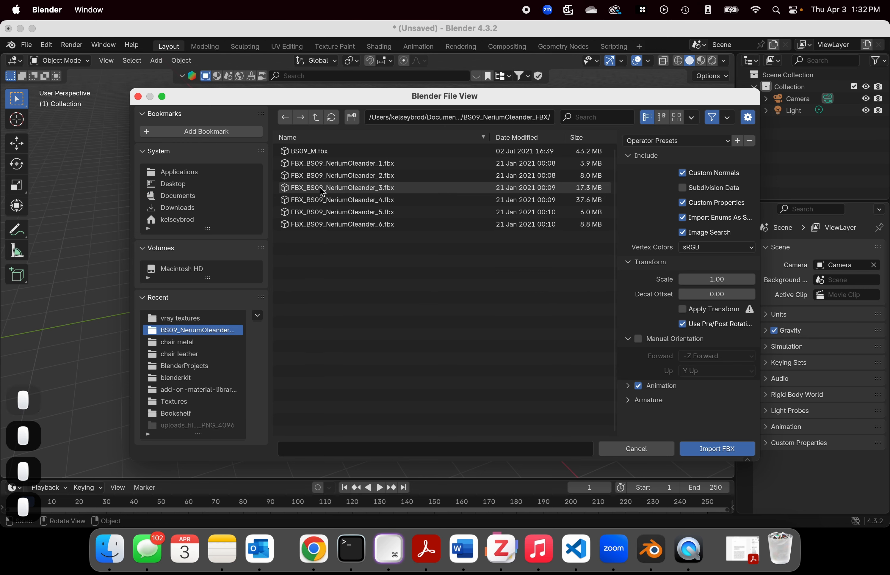
click(322, 189)
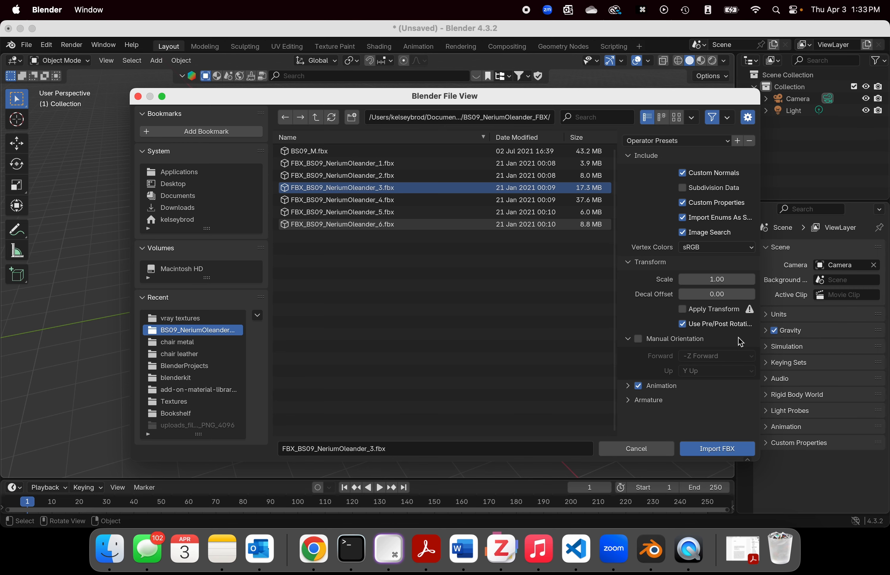
click(717, 449)
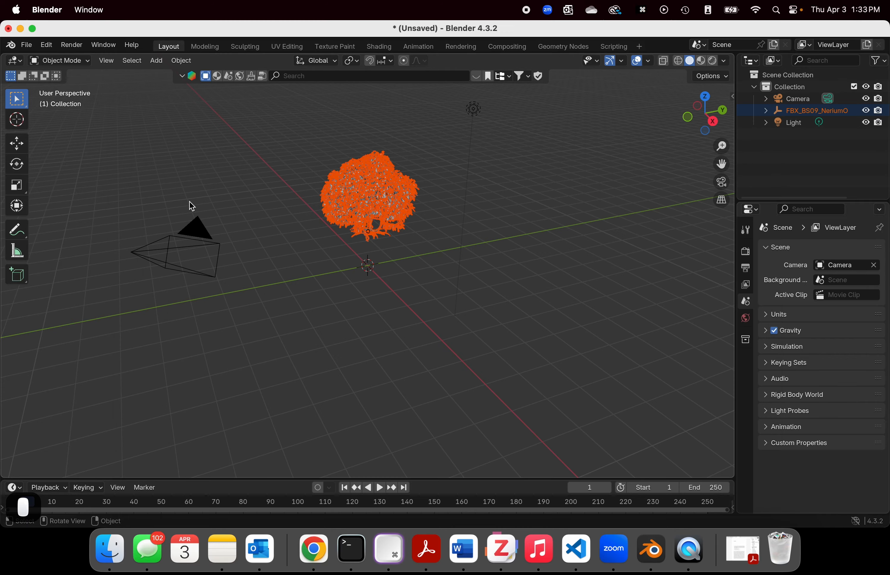
Step: Deselect the imported oleander and show it with Rendered viewport shading
scroll(411, 210, up, 2)
middle_drag(508, 215, 408, 212)
scroll(409, 216, down, 4)
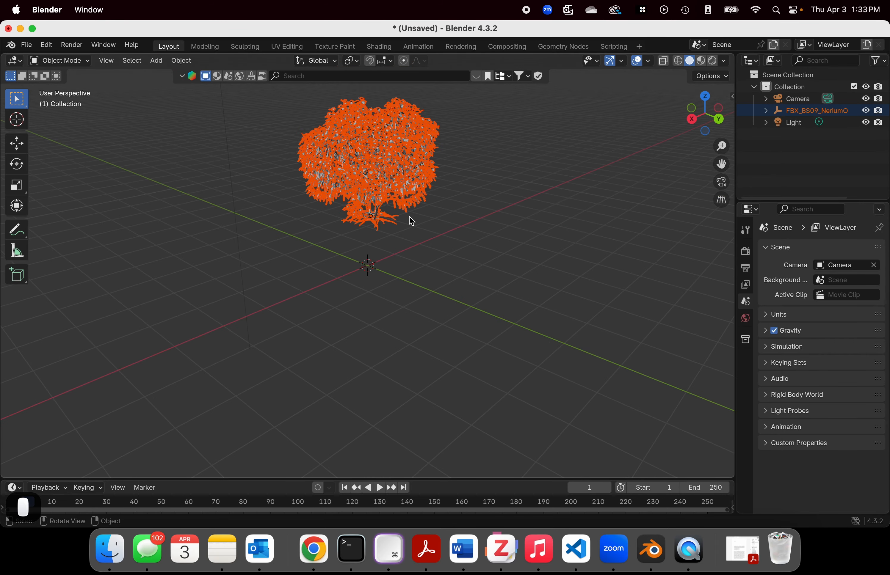
scroll(409, 216, up, 4)
click(469, 206)
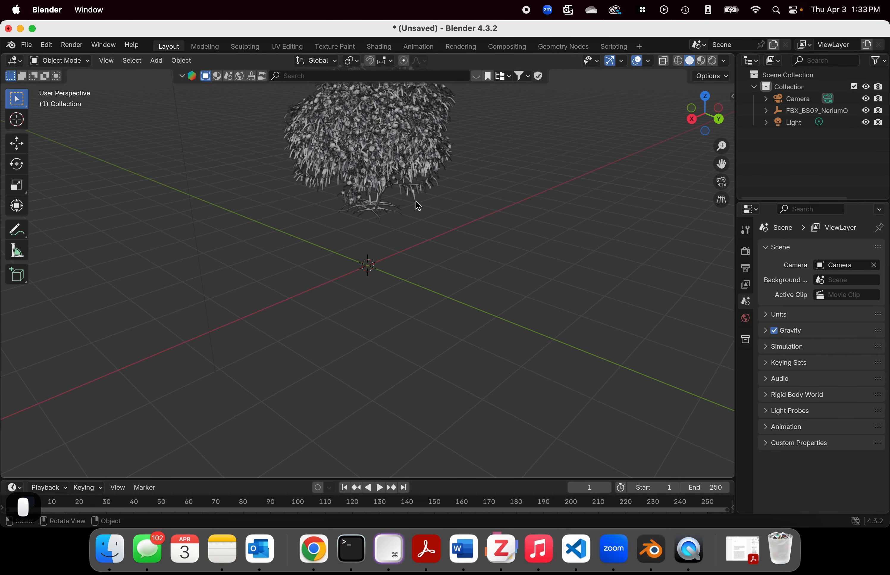
scroll(416, 204, down, 3)
middle_drag(546, 187, 598, 235)
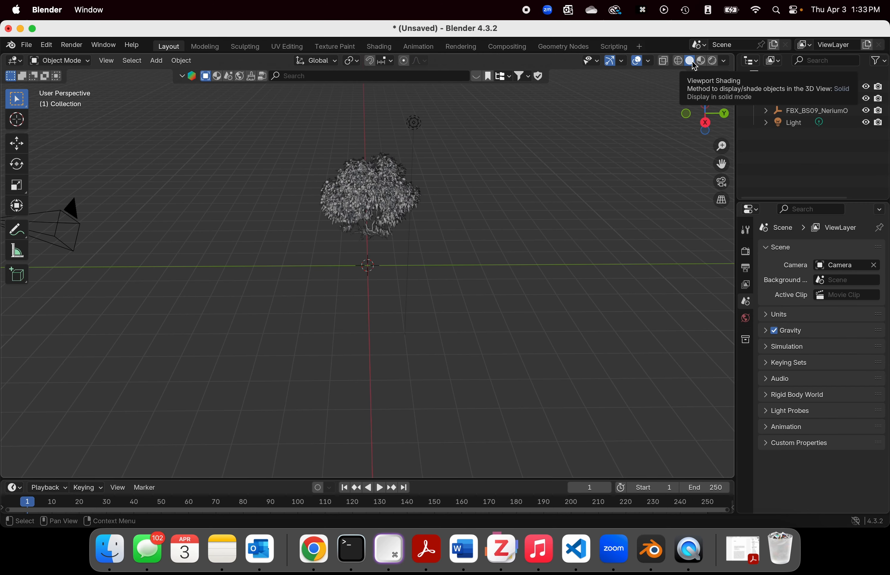
click(712, 61)
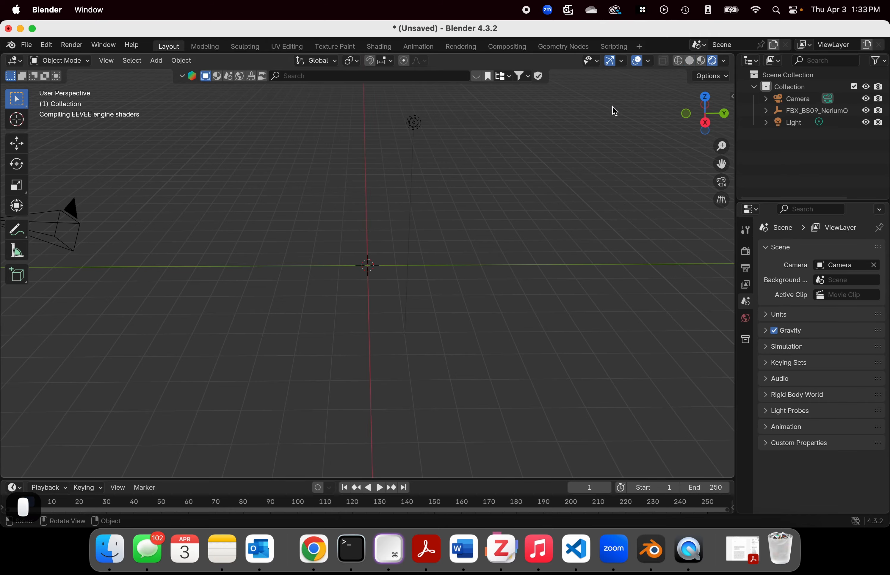
middle_drag(423, 224, 382, 138)
scroll(382, 138, up, 6)
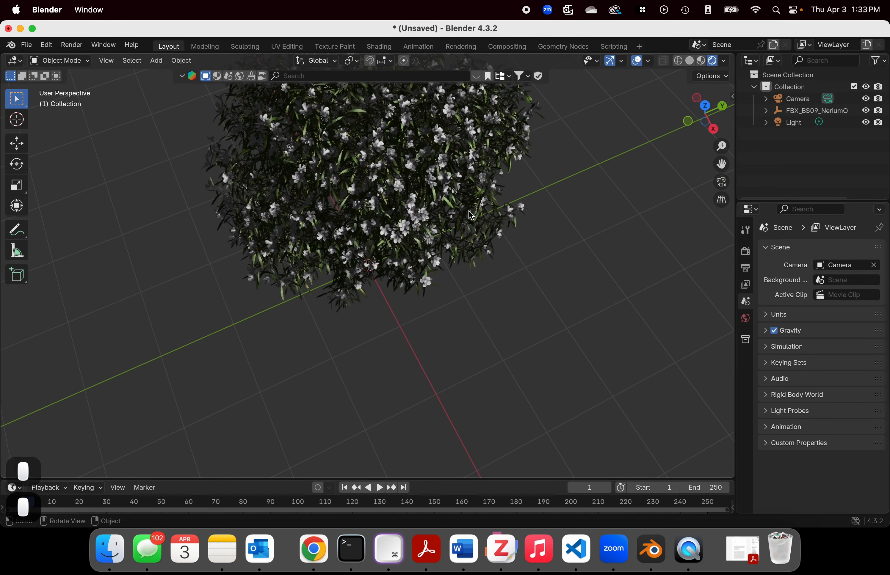
Step: Select the oleander's leaf mesh and examine its material slots and surface textures in a widened Properties editor
click(389, 183)
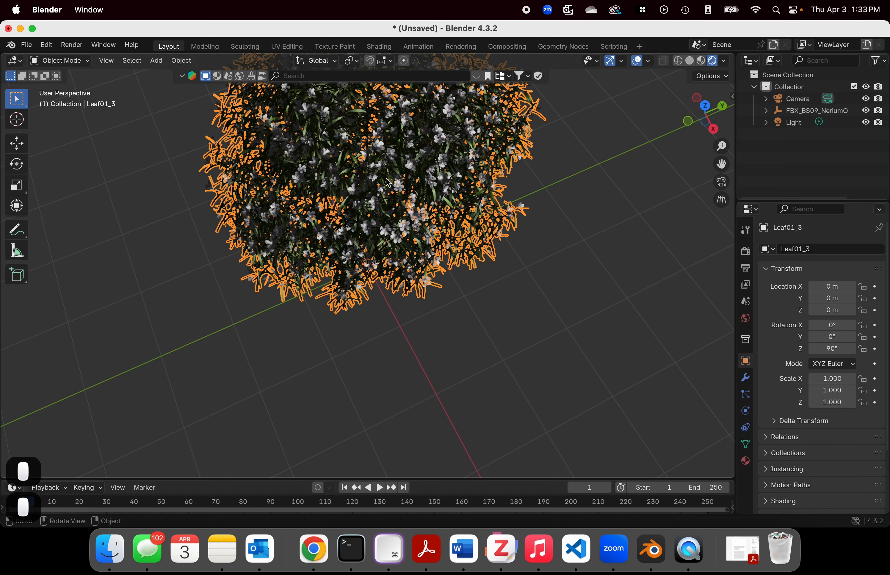
click(751, 464)
scroll(802, 293, down, 1)
scroll(802, 293, up, 1)
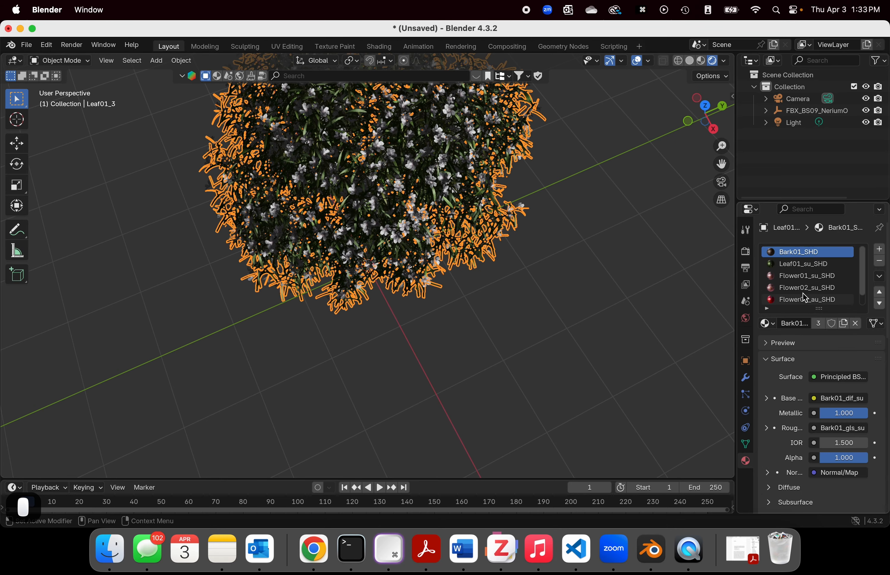
drag(734, 268, 671, 267)
scroll(721, 270, down, 1)
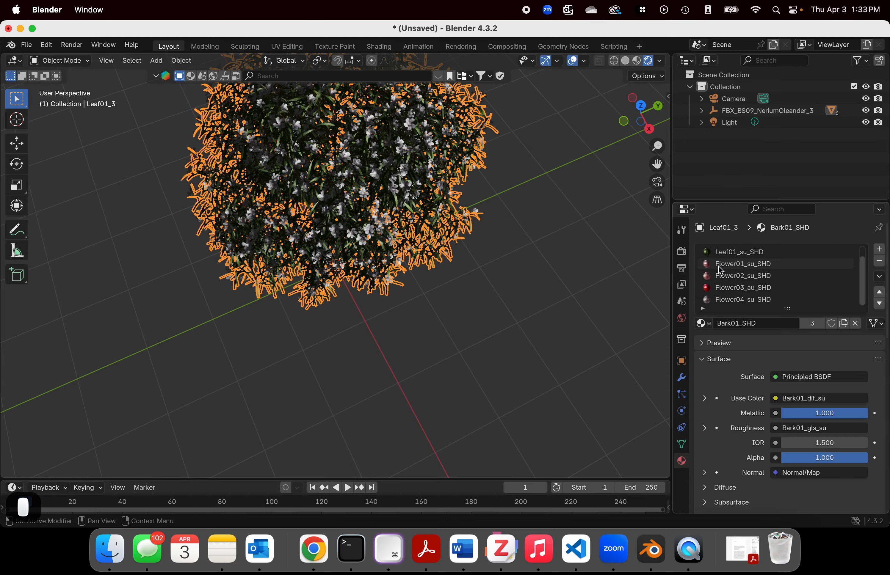
scroll(721, 270, up, 1)
middle_drag(562, 220, 460, 192)
Step: Return to Finder and compare the bark, flower and leaf texture images with the FBX files in the oleander folder
click(110, 550)
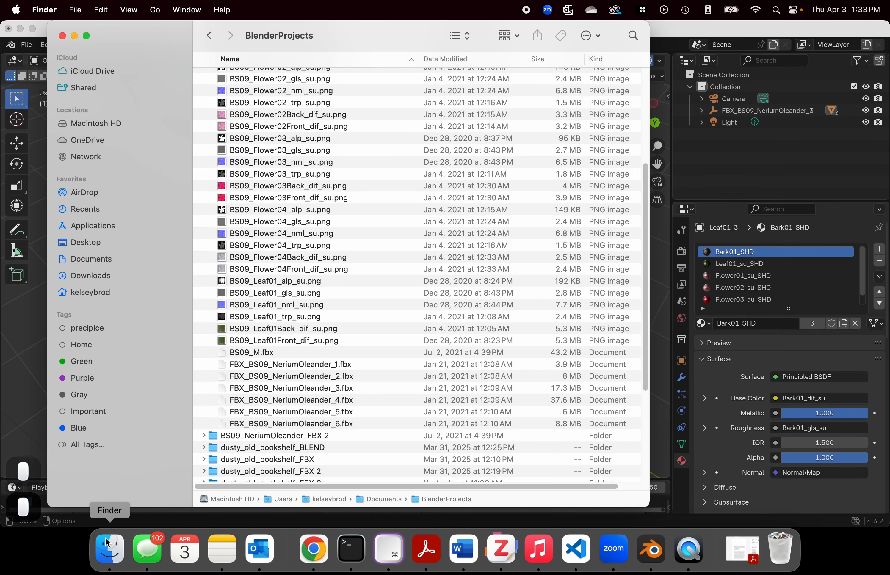
scroll(264, 284, up, 5)
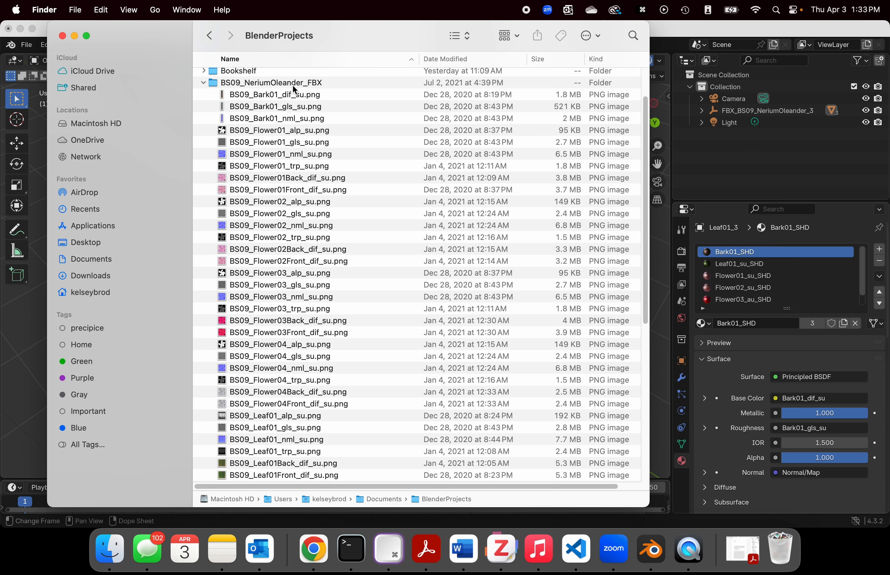
scroll(313, 238, down, 3)
scroll(348, 386, down, 1)
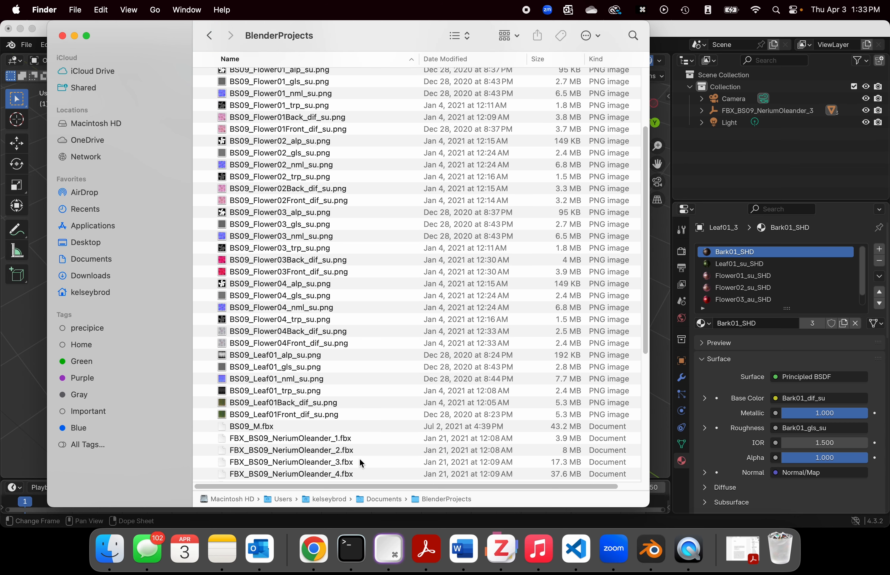
scroll(261, 248, up, 3)
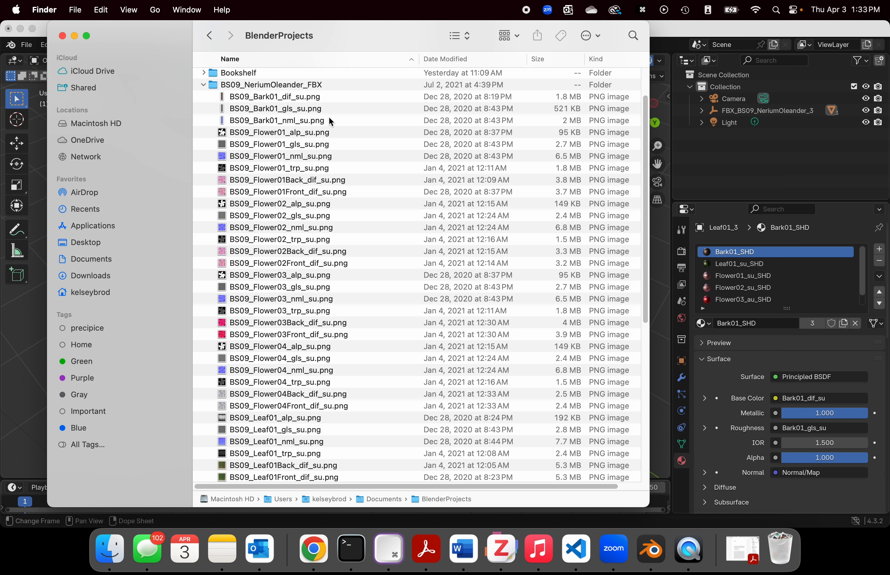
scroll(337, 321, down, 3)
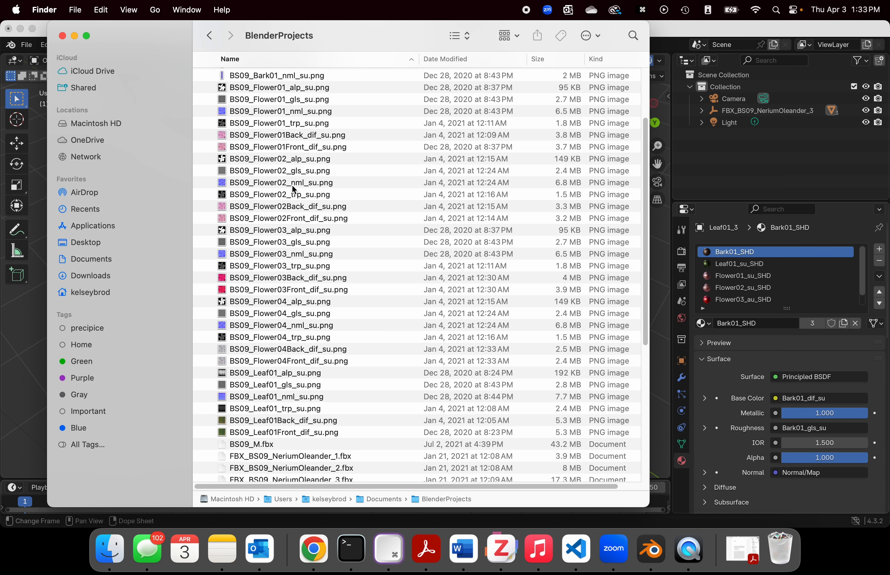
Step: Shift the Finder window slightly, collapse the BS09_NeriumOleander_FBX folder and expand the vray textures folder
drag(182, 35, 229, 45)
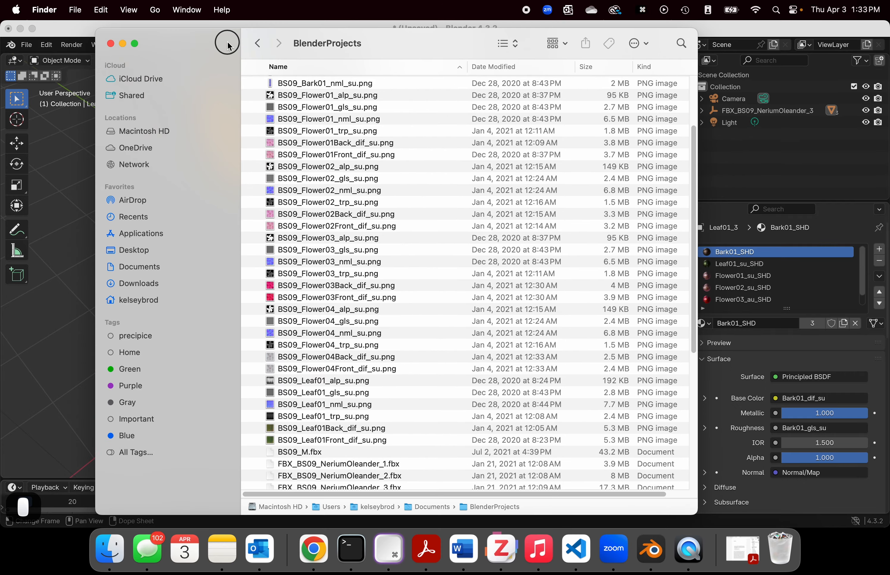
scroll(276, 130, up, 5)
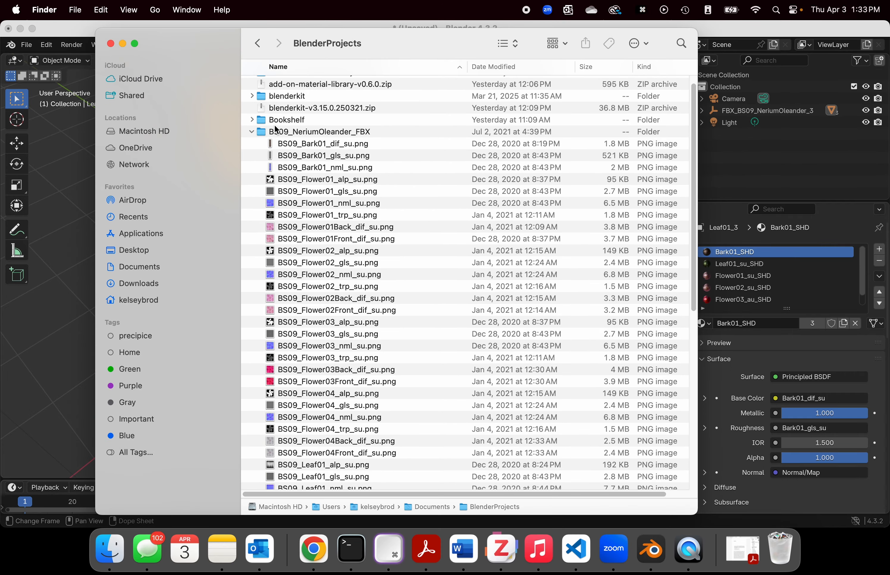
click(253, 134)
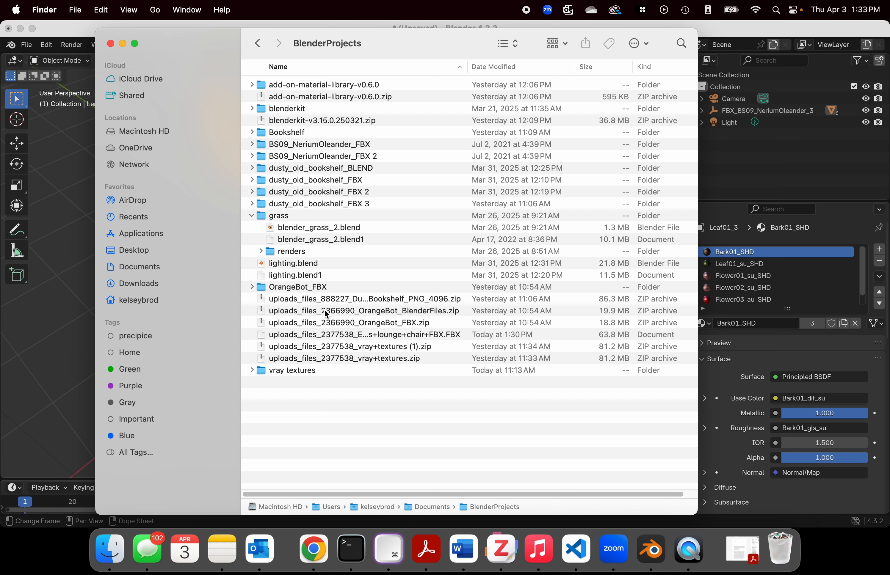
click(251, 370)
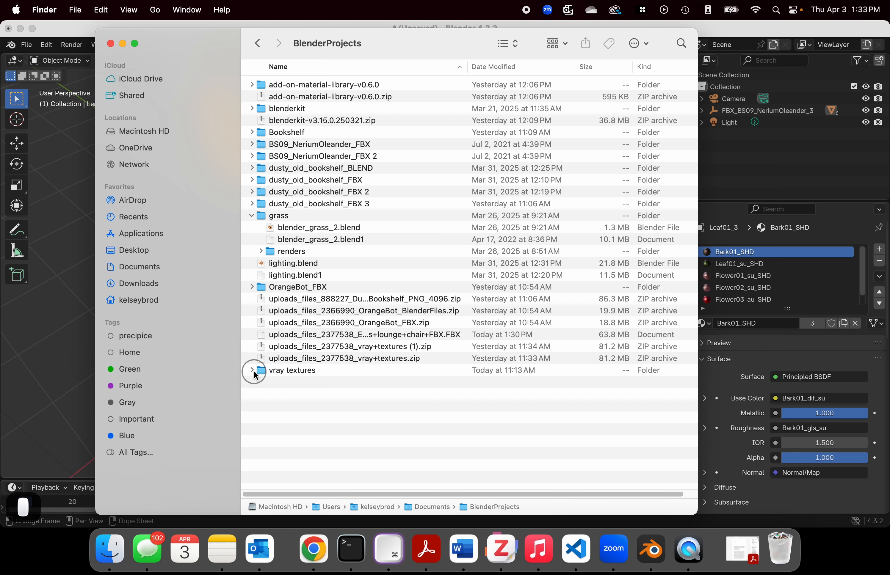
Step: Switch back to Blender and delete the FBX_BS09_NeriumOleander_3 parent object from the collection
scroll(454, 353, down, 5)
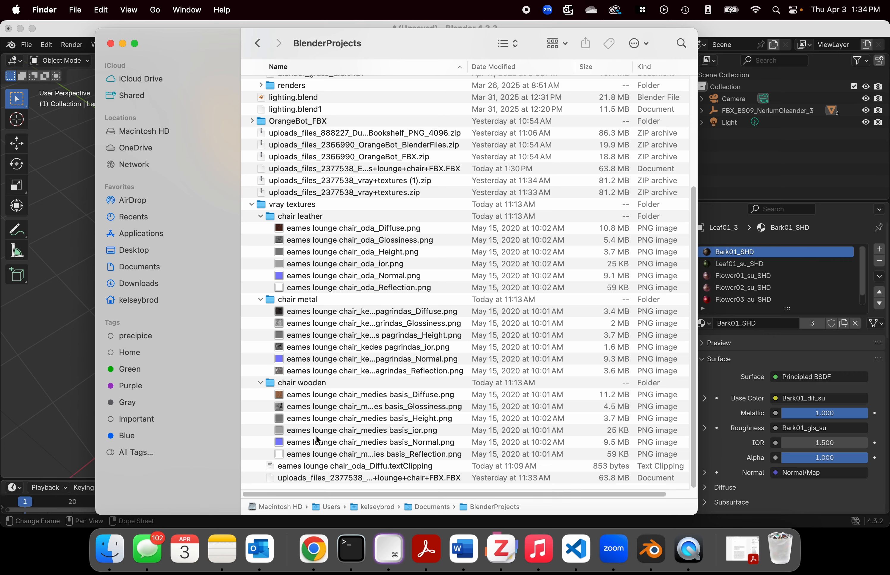
click(67, 31)
scroll(409, 196, down, 4)
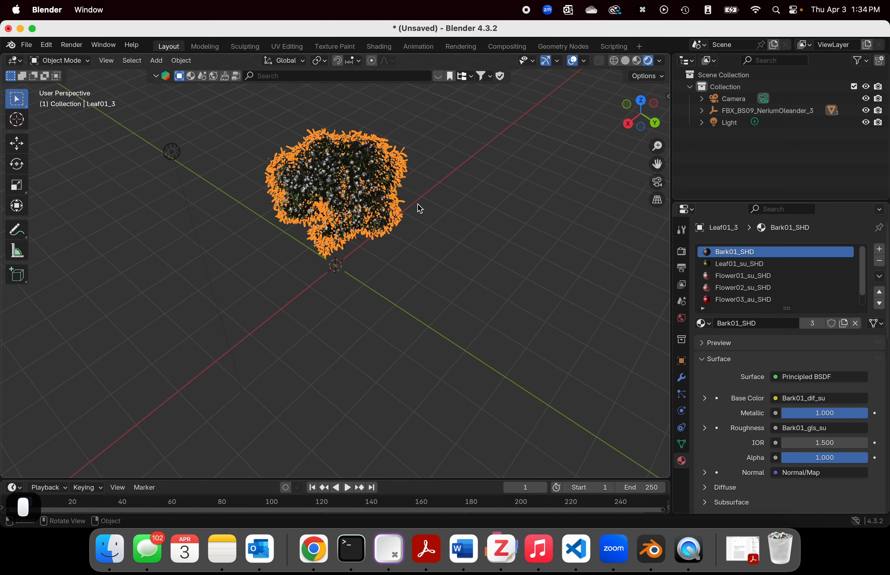
middle_drag(493, 225, 455, 206)
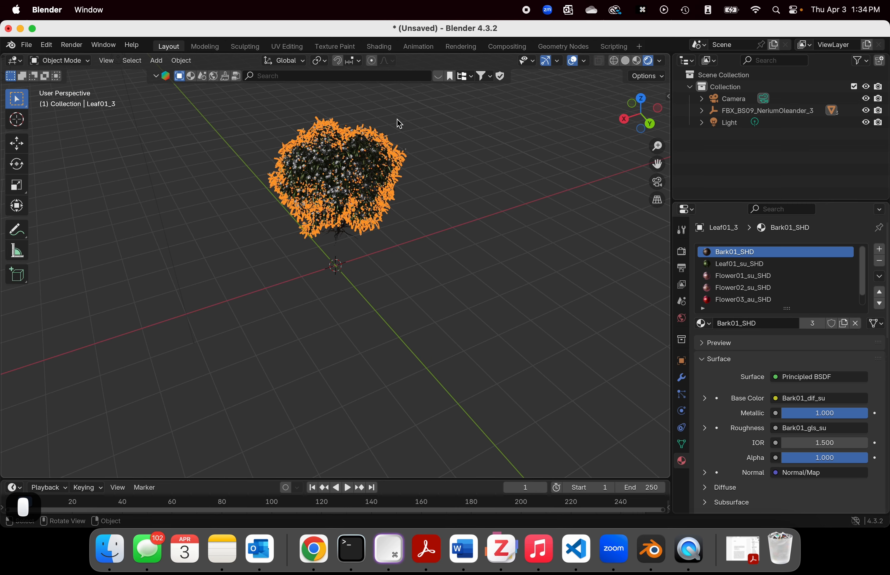
click(784, 112)
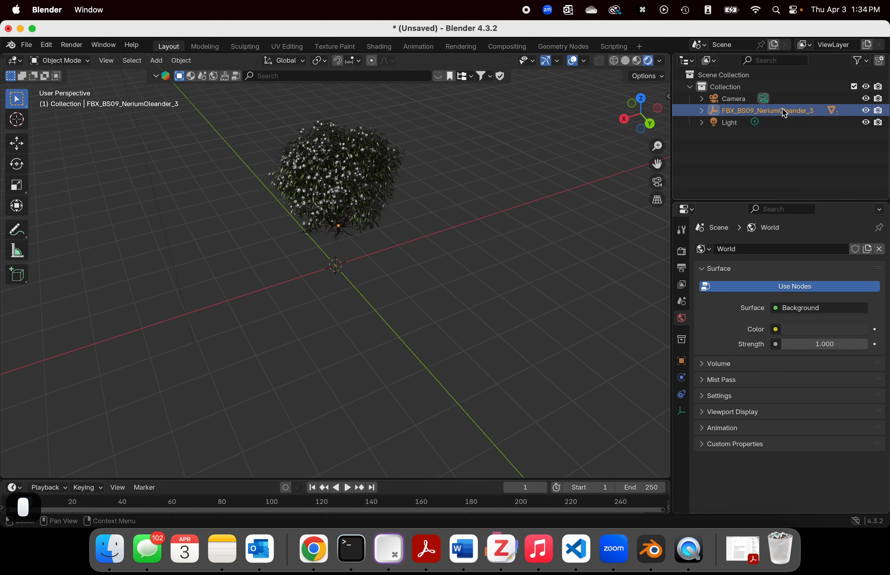
right_click(722, 109)
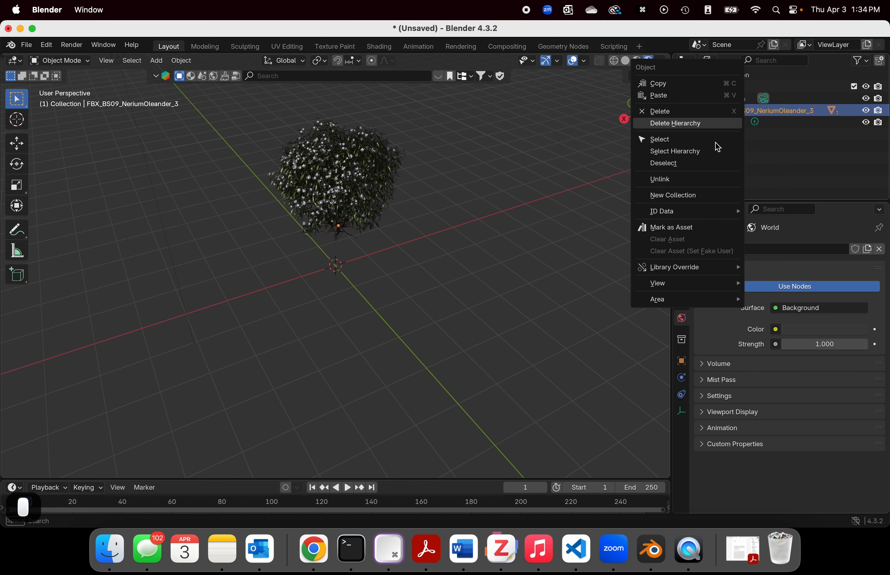
click(670, 112)
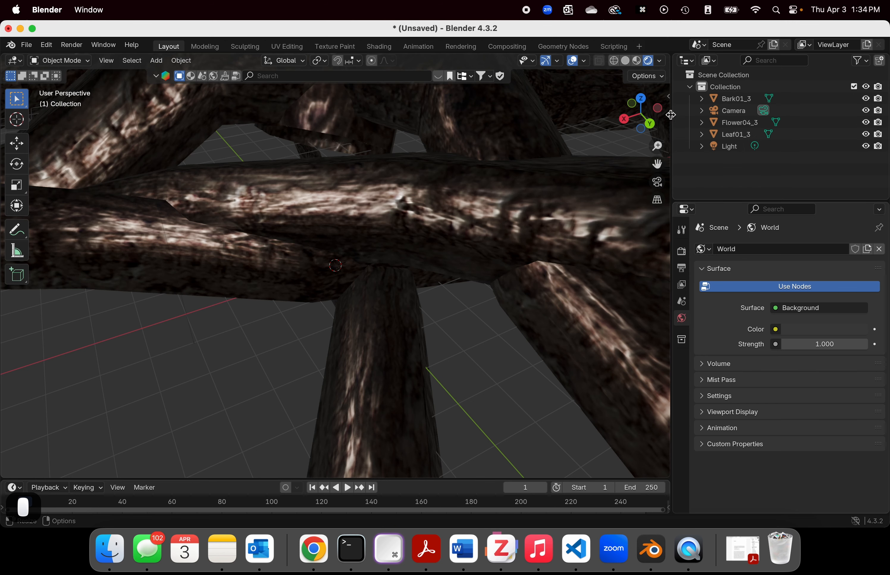
Step: Delete the remaining Flower04_3, Leaf01_3, Light and Bark01_3 objects from the collection
click(739, 122)
shift+click(728, 146)
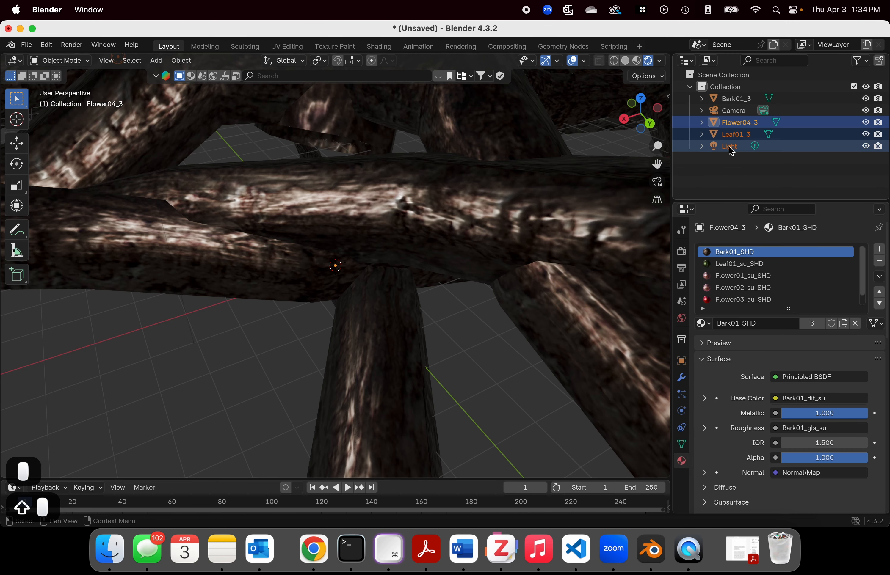
right_click(729, 146)
click(728, 146)
click(738, 99)
right_click(735, 94)
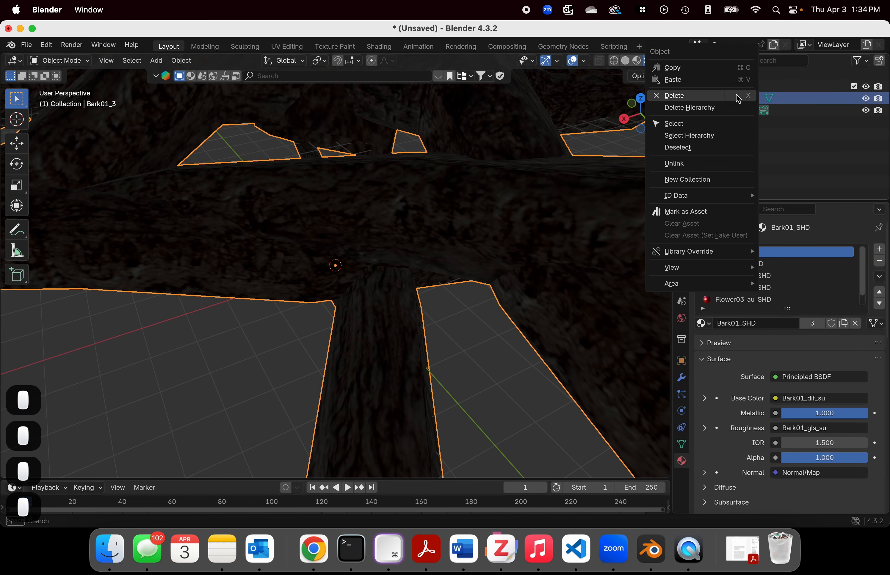
click(736, 94)
middle_drag(465, 185, 345, 380)
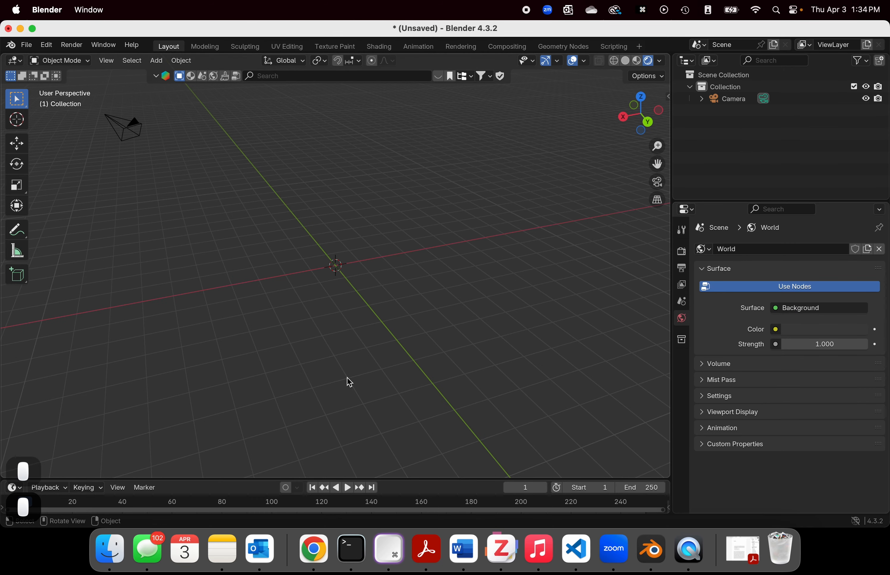
Step: Return to Finder and collapse the chair leather, chair metal and chair wooden folders inside vray textures
click(110, 550)
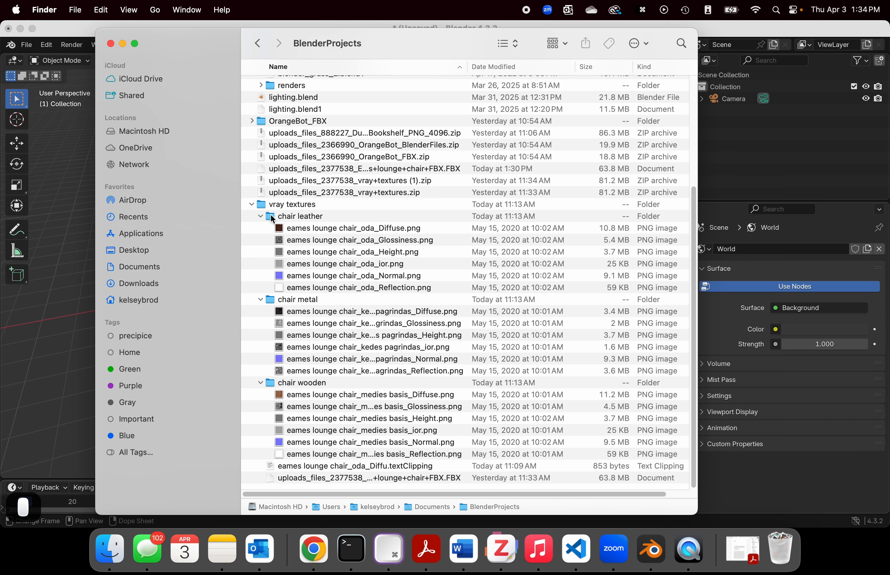
click(262, 217)
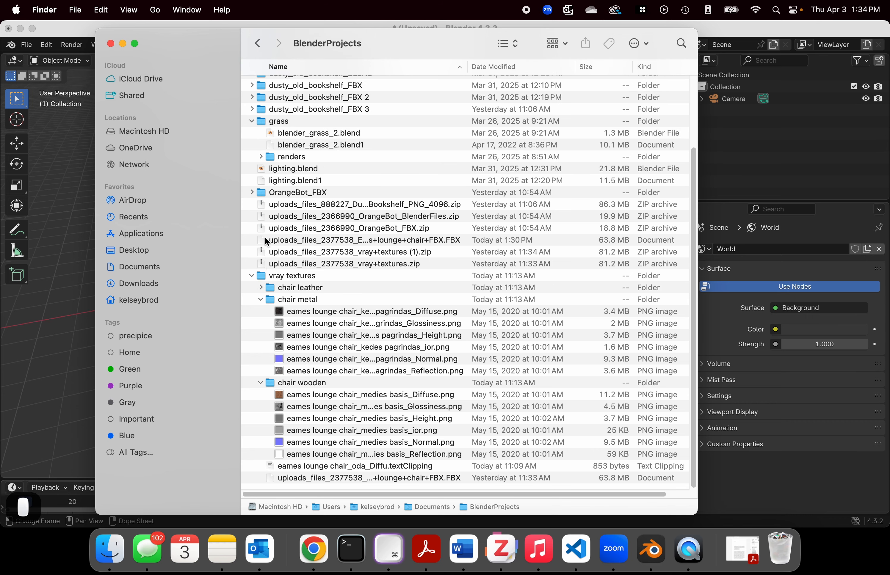
click(261, 300)
click(261, 383)
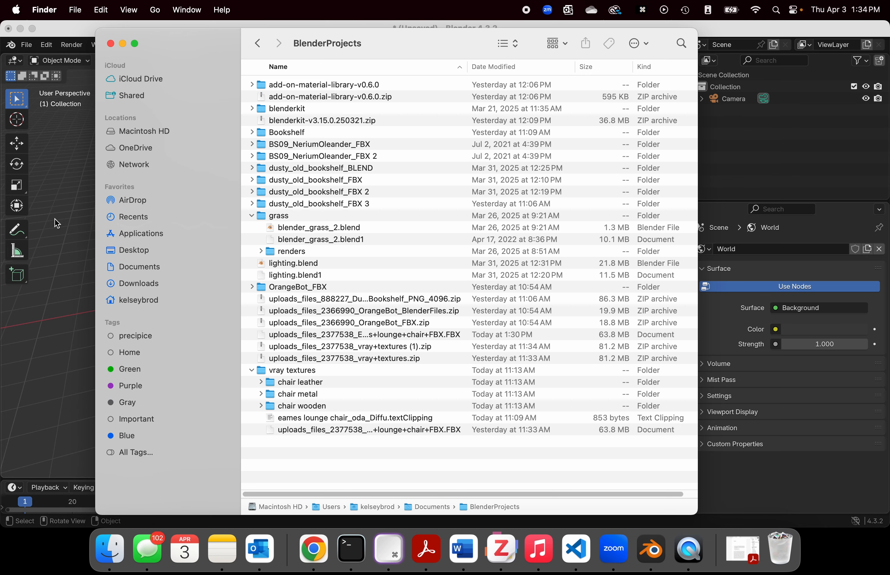
Step: In Blender, import uploads_files_2377538_Eames+lounge+chair+FBX.FBX from the BlenderProjects vray textures folder and deselect the imported parts
click(87, 224)
click(27, 44)
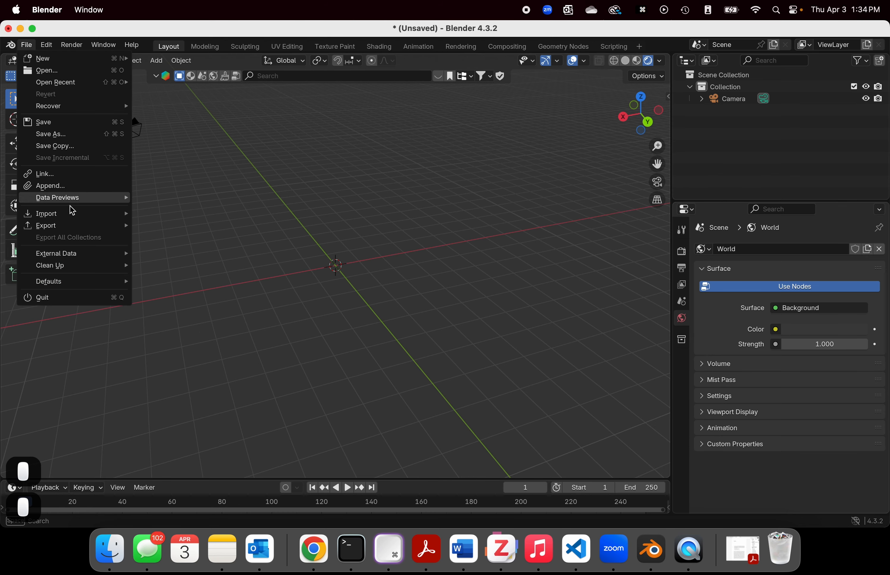
mouse_move(72, 213)
click(190, 321)
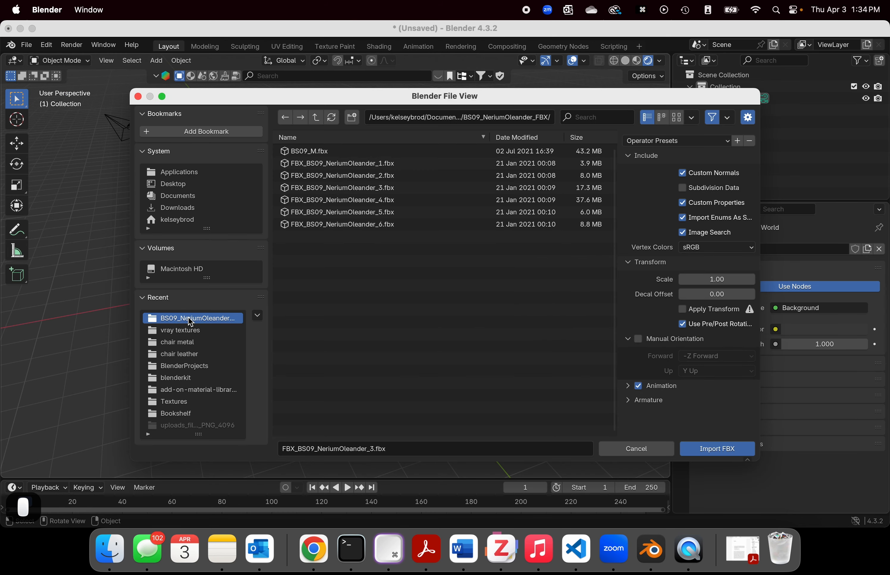
click(320, 118)
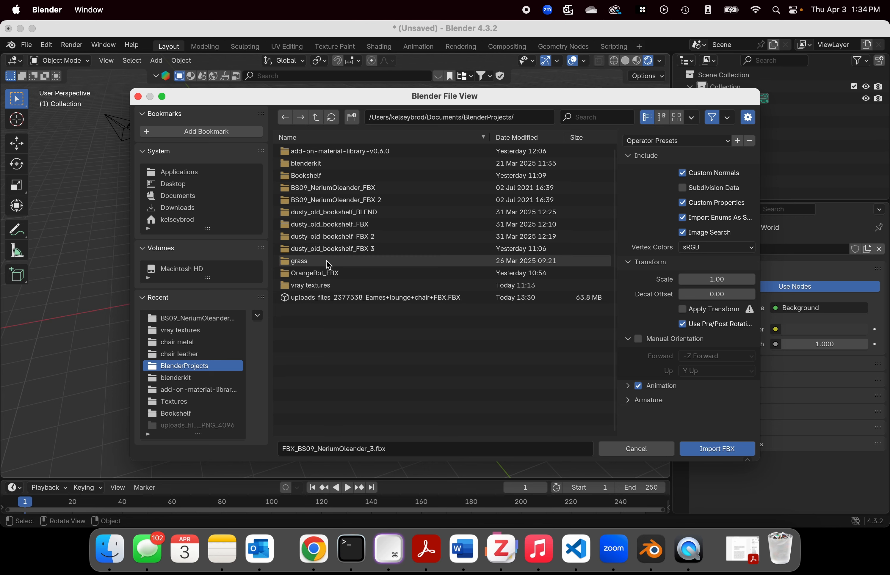
double_click(319, 288)
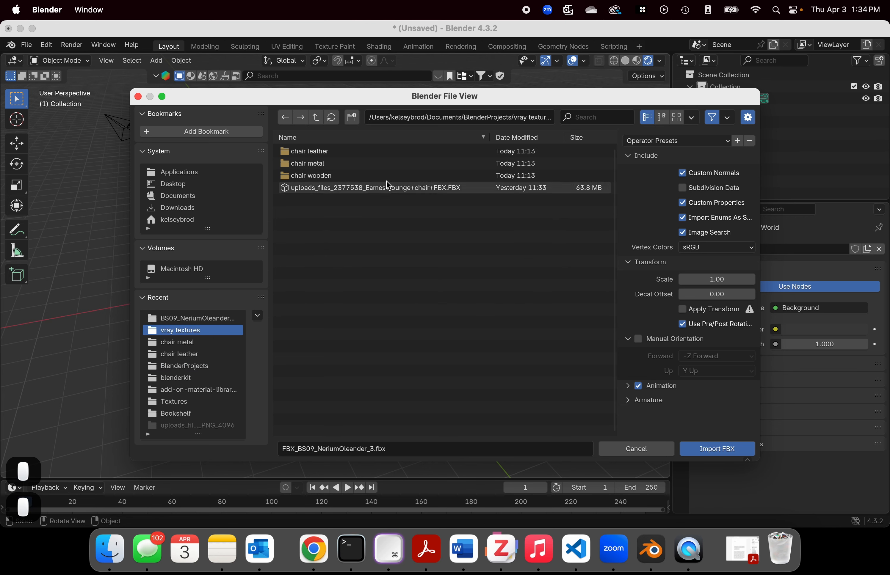
click(381, 188)
click(712, 447)
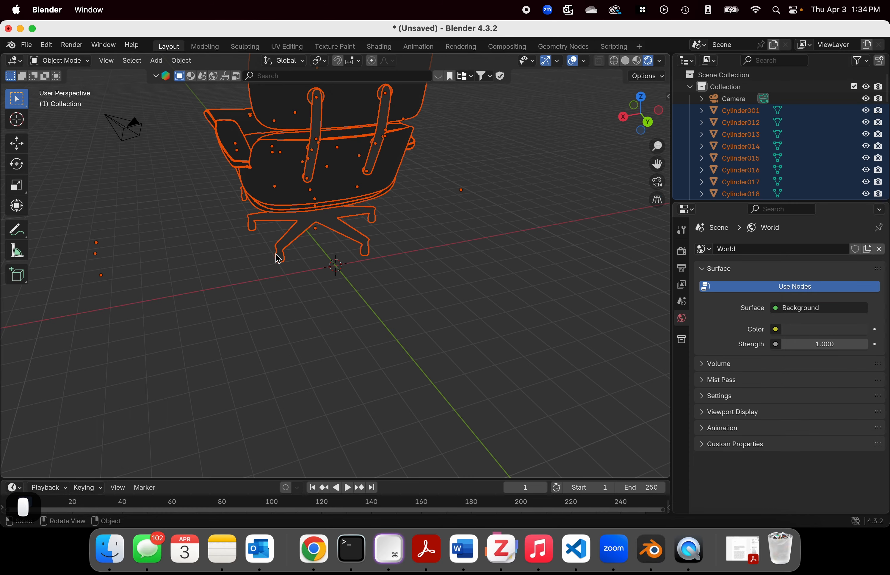
scroll(272, 209, up, 2)
middle_drag(273, 218, 419, 234)
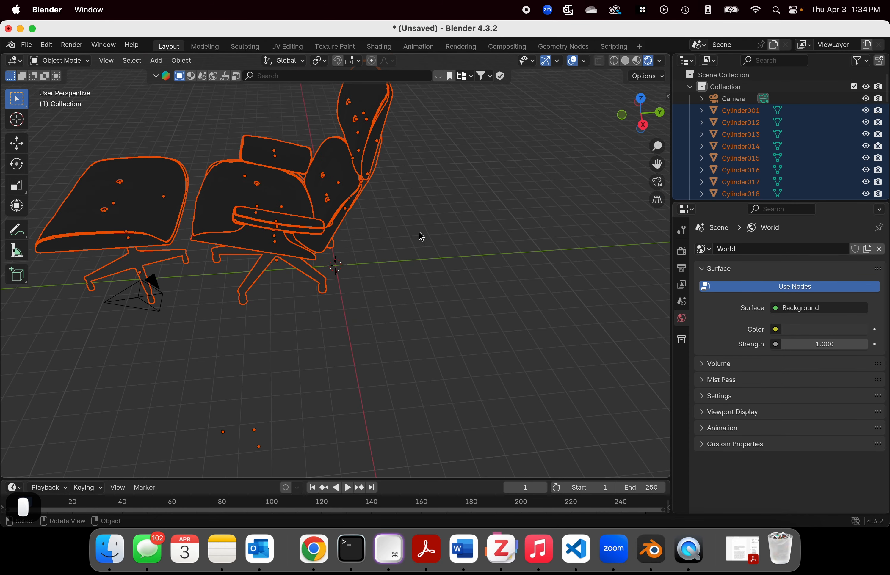
click(421, 237)
middle_drag(371, 258, 338, 280)
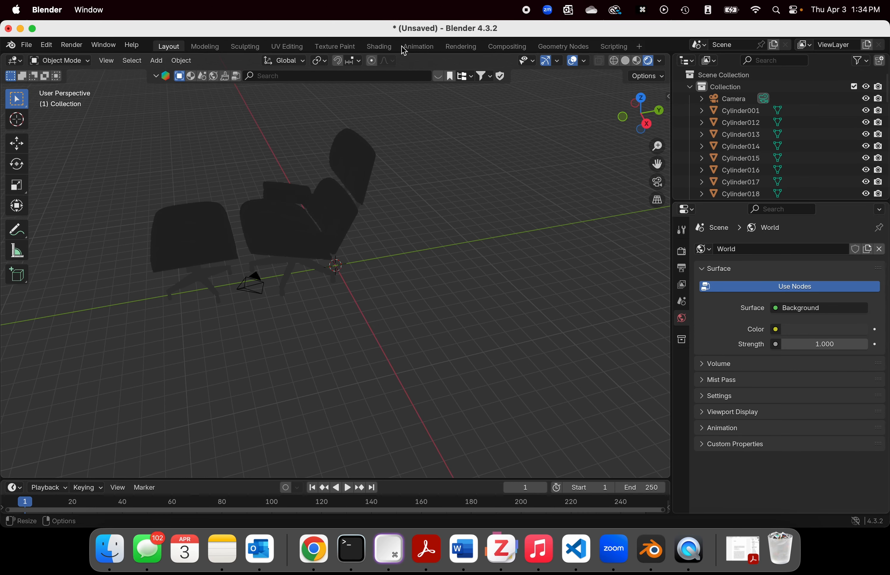
Step: Switch to the Animation workspace and slightly widen its camera viewport
click(417, 47)
scroll(188, 216, down, 6)
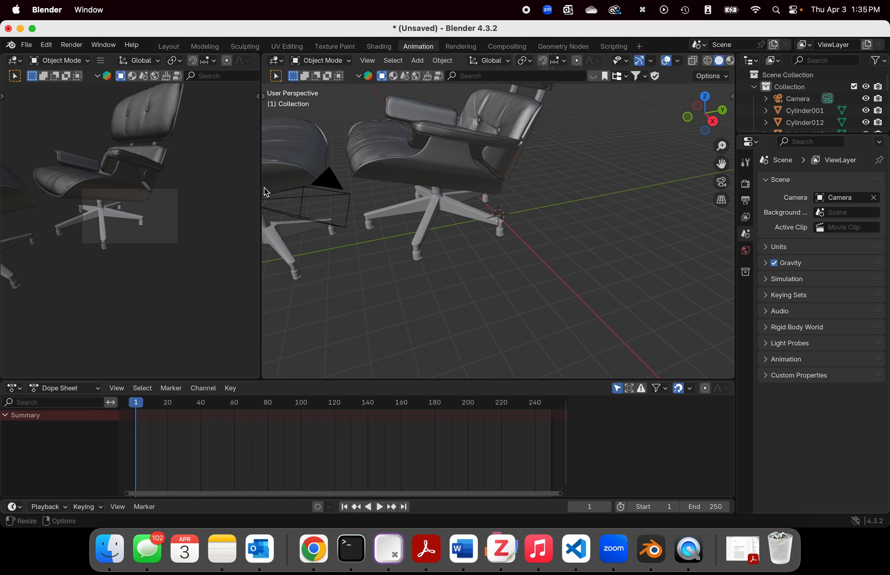
drag(261, 192, 291, 258)
scroll(448, 233, down, 5)
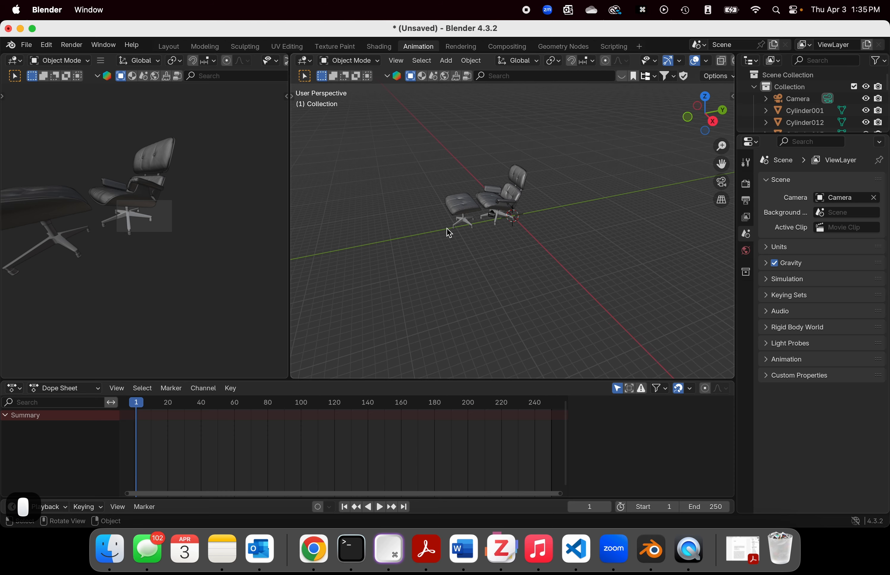
Step: Select all the lounge chair and ottoman parts together with the camera and scale them down uniformly
drag(441, 150, 538, 282)
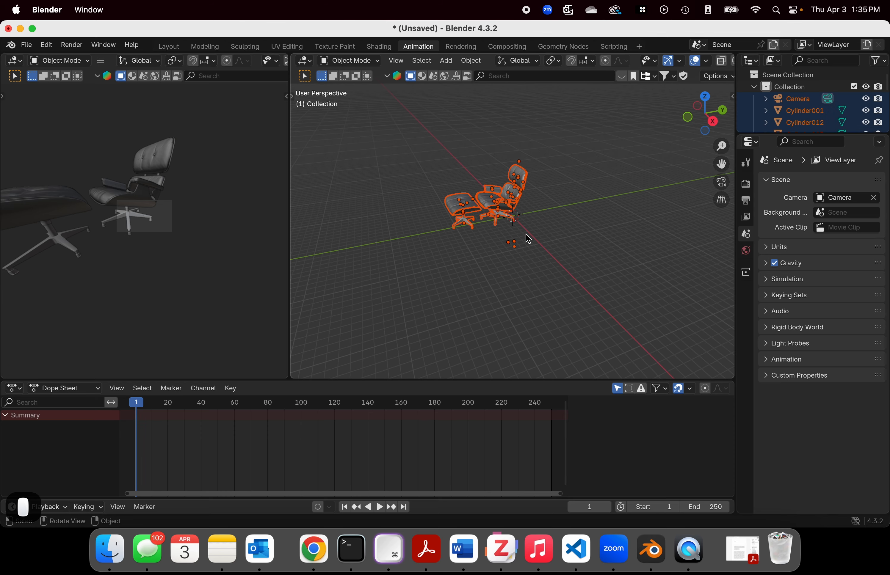
middle_drag(527, 239, 561, 247)
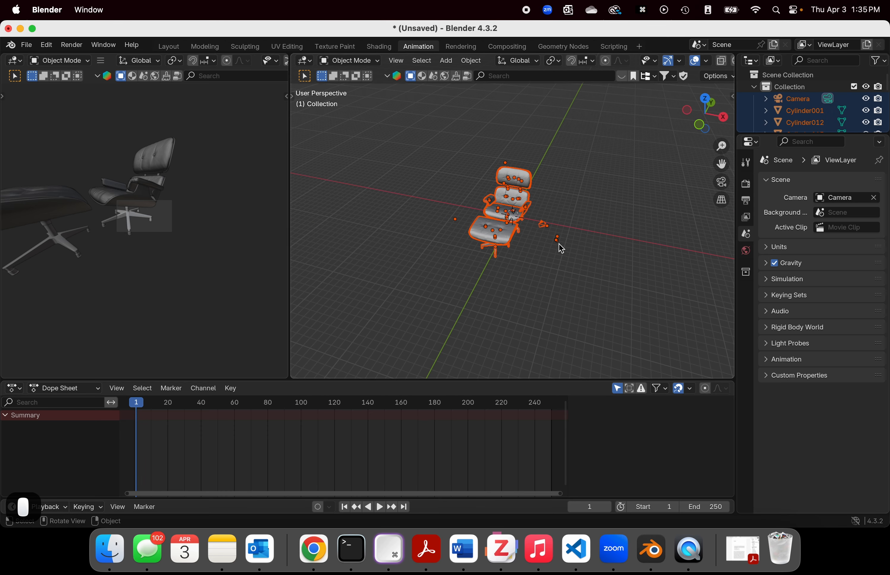
key(t)
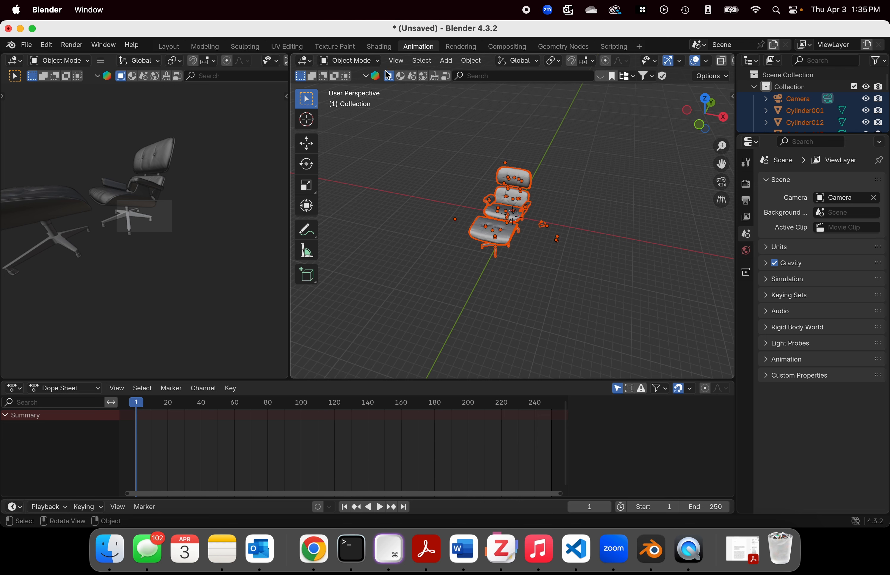
key(s)
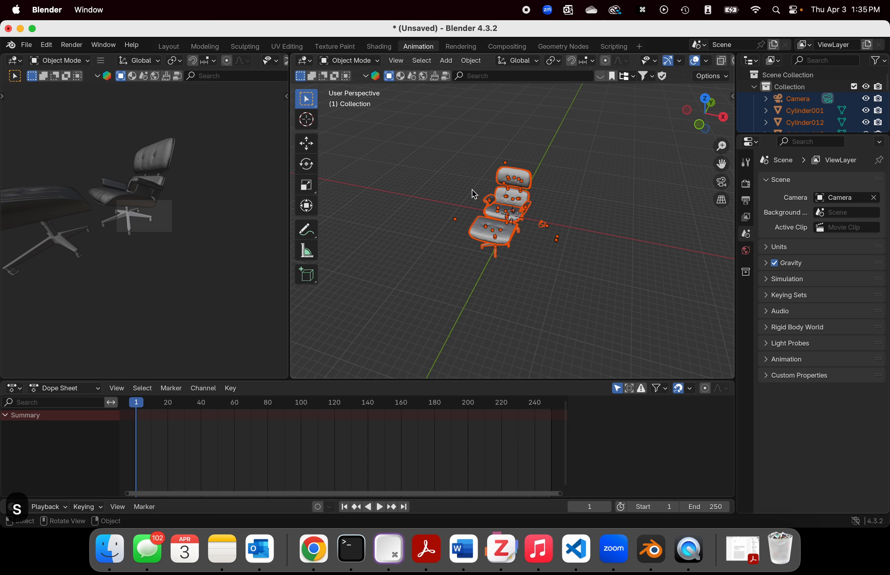
click(307, 185)
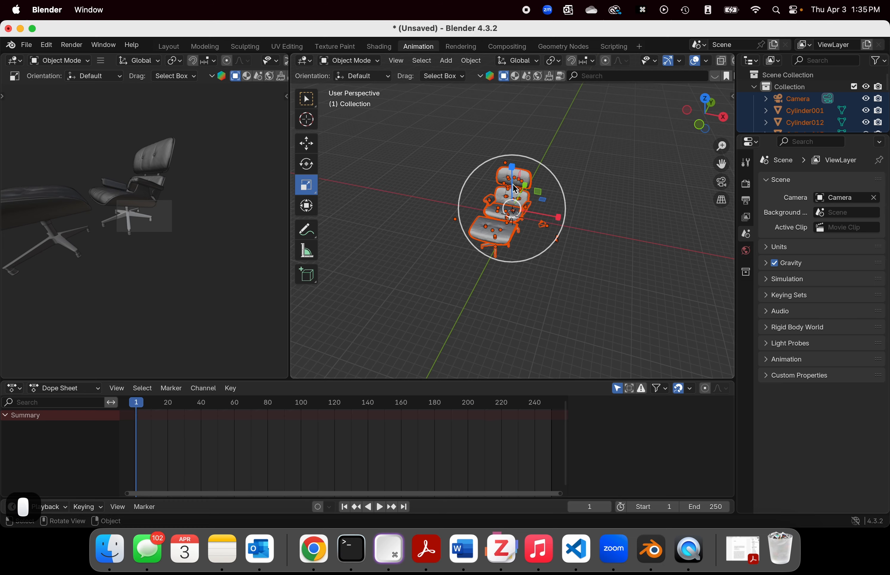
middle_drag(600, 213, 599, 213)
middle_drag(542, 194, 439, 232)
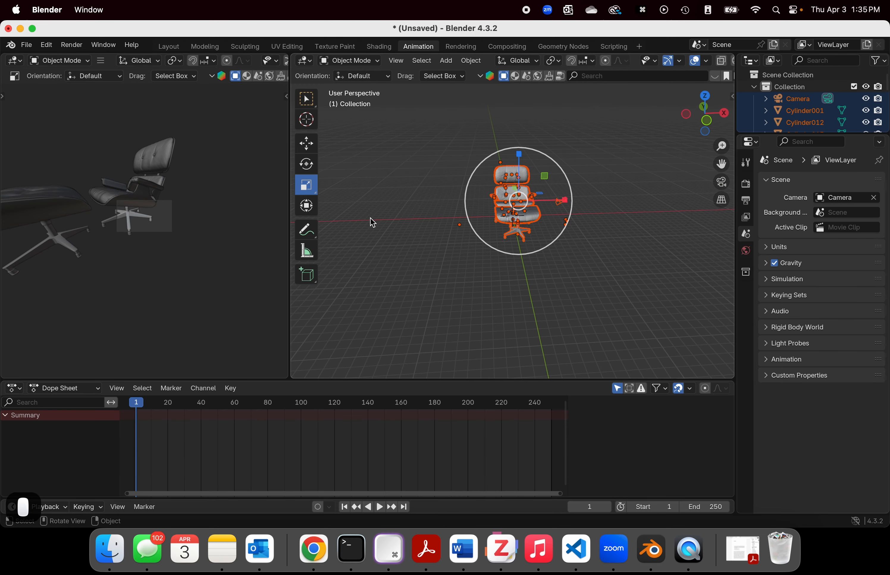
middle_drag(372, 223, 498, 219)
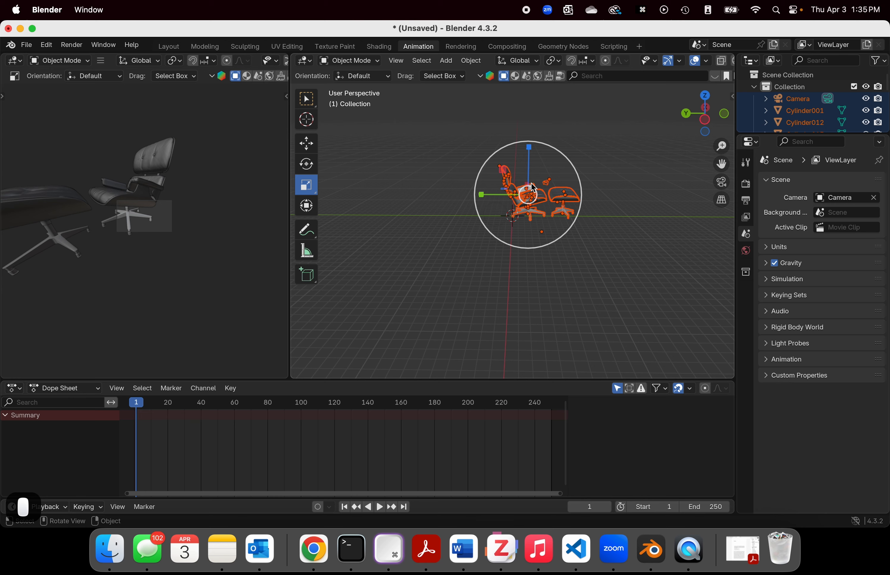
key(s)
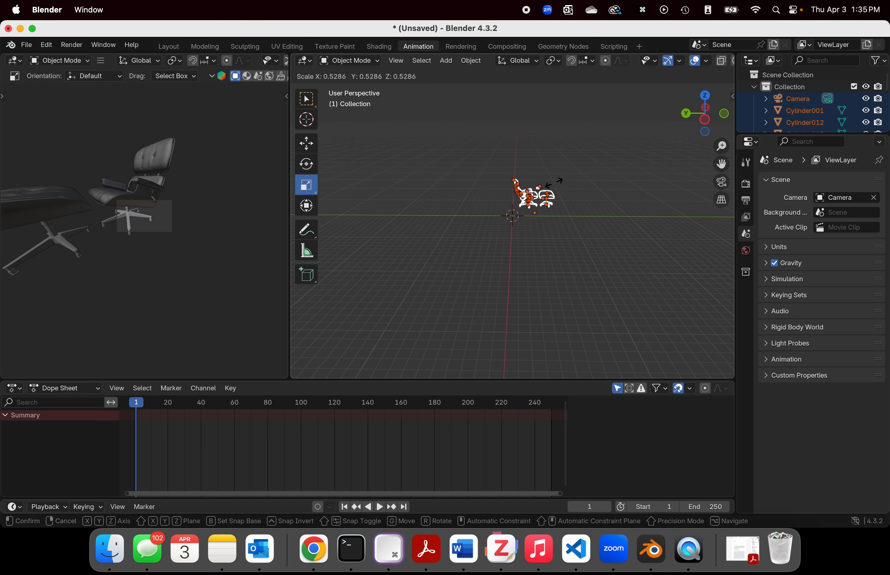
click(603, 200)
middle_drag(603, 201, 493, 218)
middle_drag(610, 228, 474, 230)
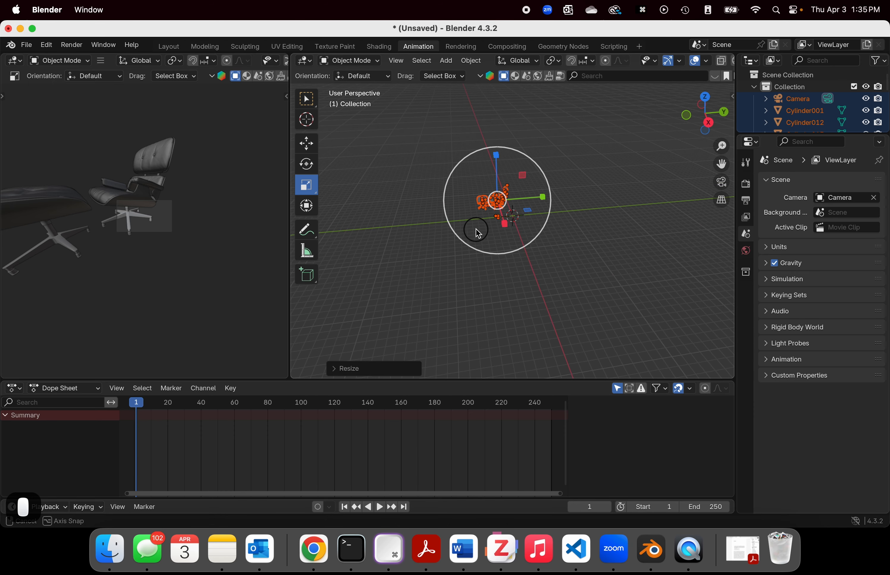
Step: Move the scaled-down chair set and camera down and over to the world origin
click(305, 146)
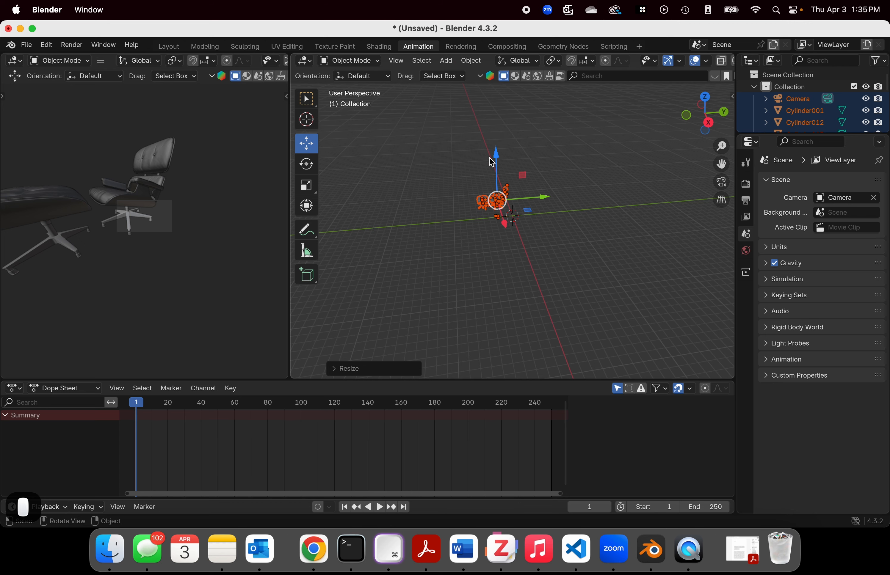
drag(491, 163, 498, 176)
drag(547, 218, 558, 210)
Step: Widen the camera viewport further and enlarge the Outliner to list more of the chair's Cylinder objects
drag(289, 212, 458, 194)
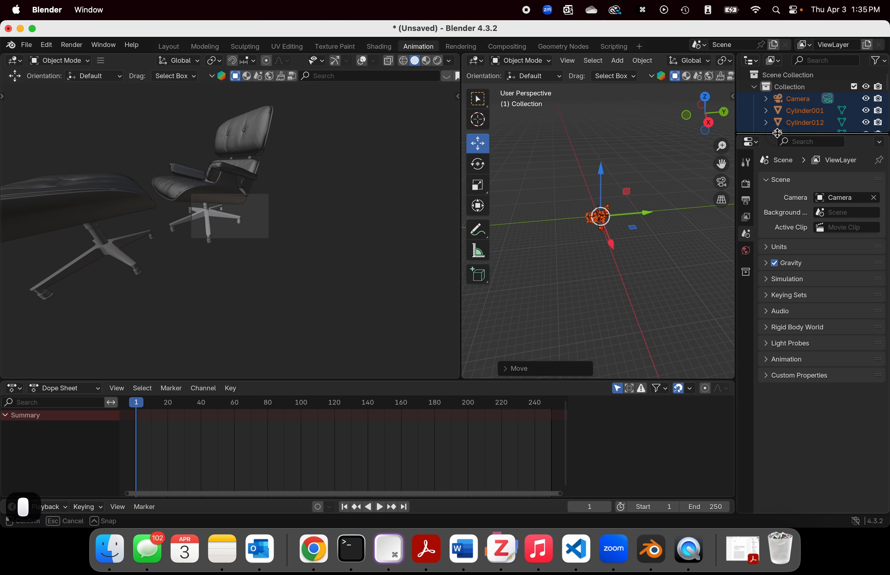
drag(777, 132, 776, 333)
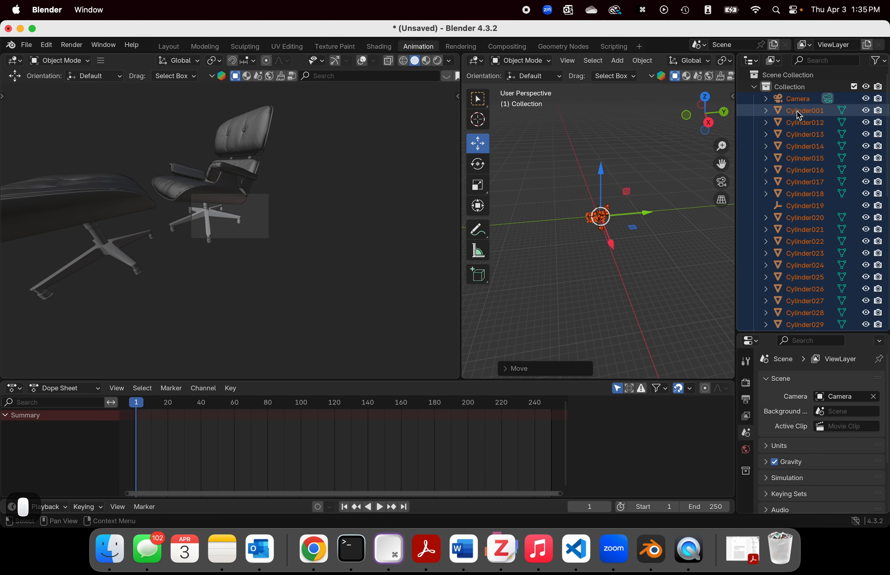
Step: Deselect everything, and undo the deselection, the moves and the scaling of the chair set
click(640, 264)
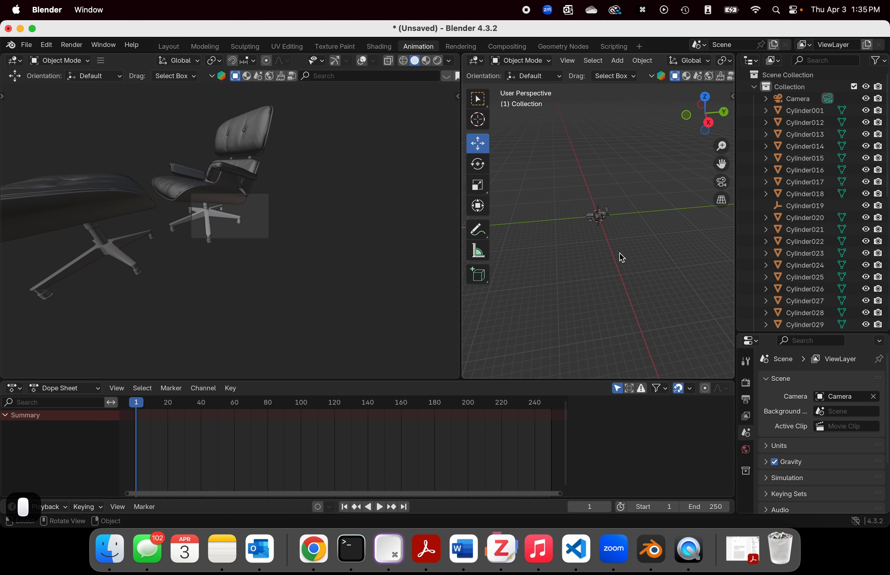
key(super+z)
key(super+z)
key(super+z)
key(super+z)
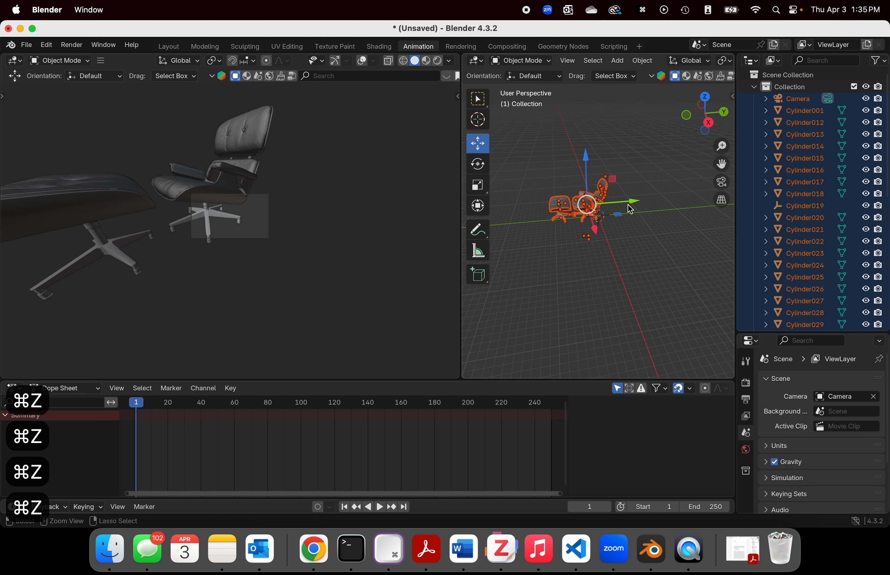
Step: Deselect everything, then select every chair and ottoman part from Cylinder001 through subtool006, leaving out the camera
click(653, 247)
click(553, 242)
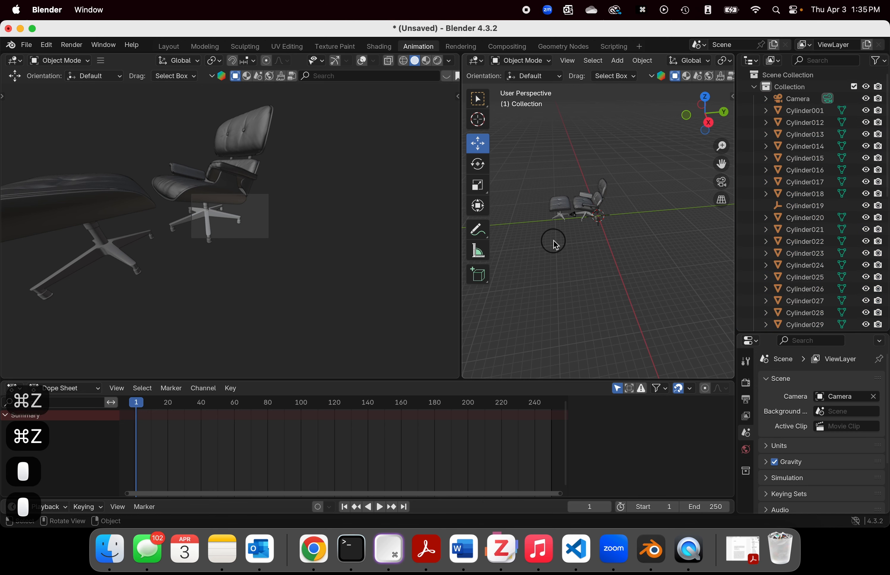
click(798, 110)
scroll(800, 157, down, 10)
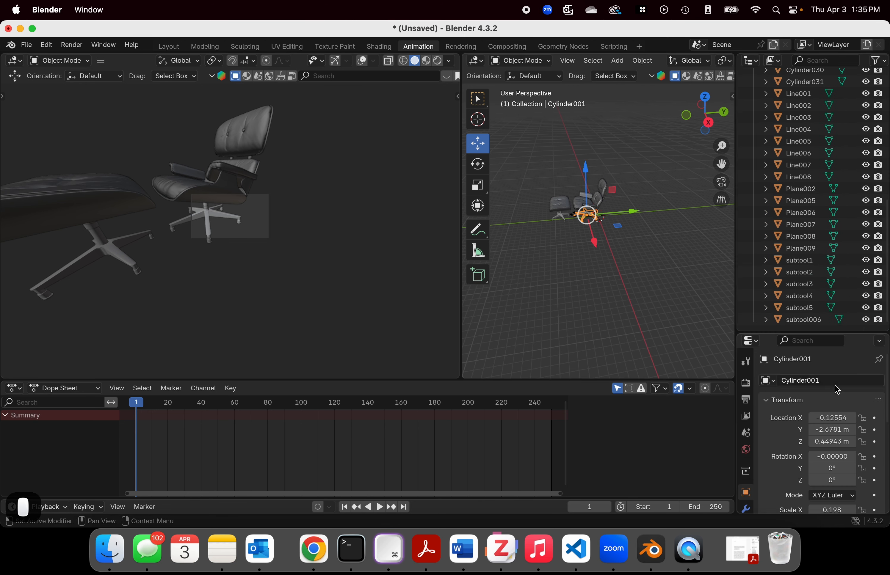
shift+click(801, 317)
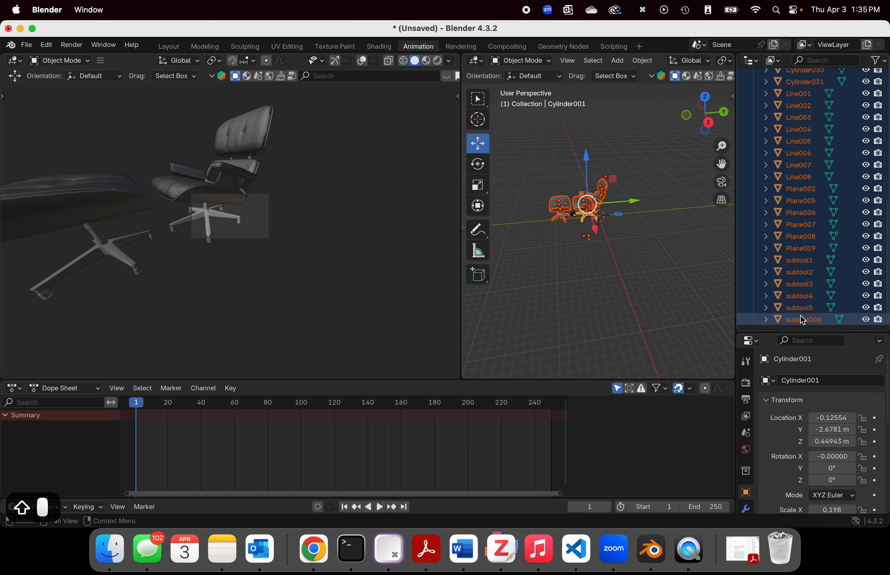
scroll(811, 128, up, 10)
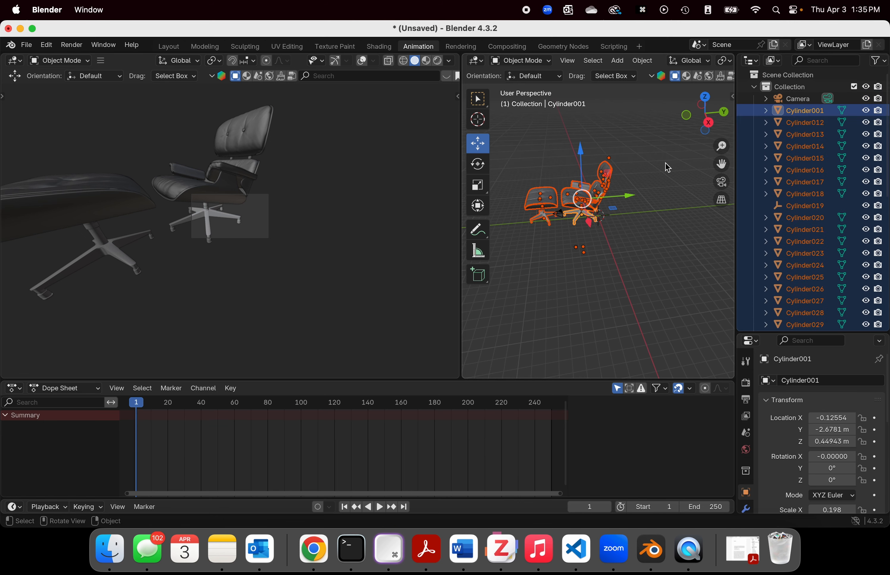
Step: Scale the selected chair and ottoman parts down uniformly and move them down and over to the world origin
key(s)
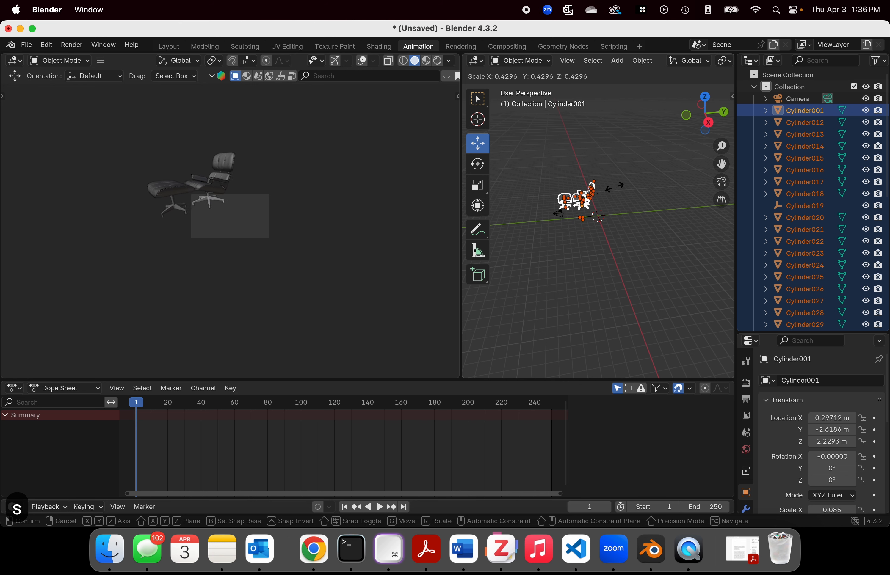
click(612, 192)
drag(582, 152, 580, 165)
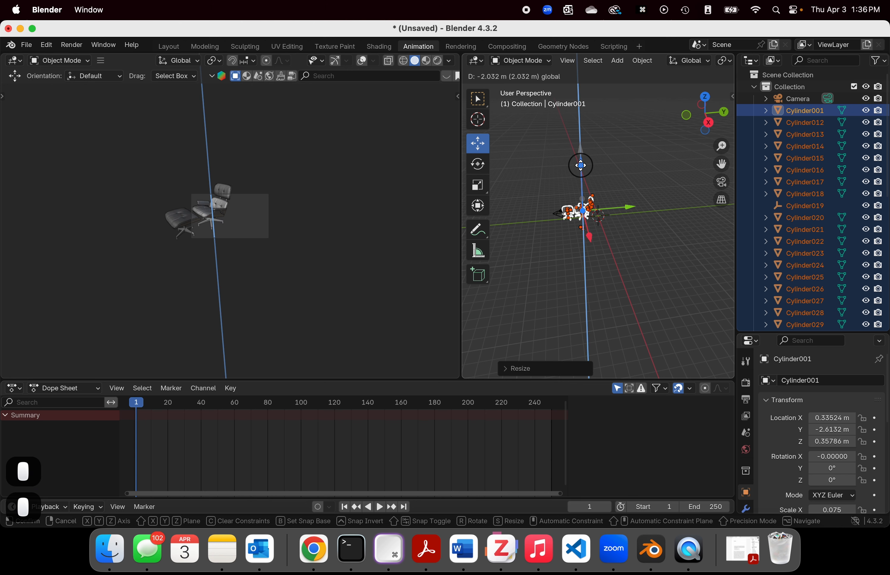
drag(626, 207, 594, 230)
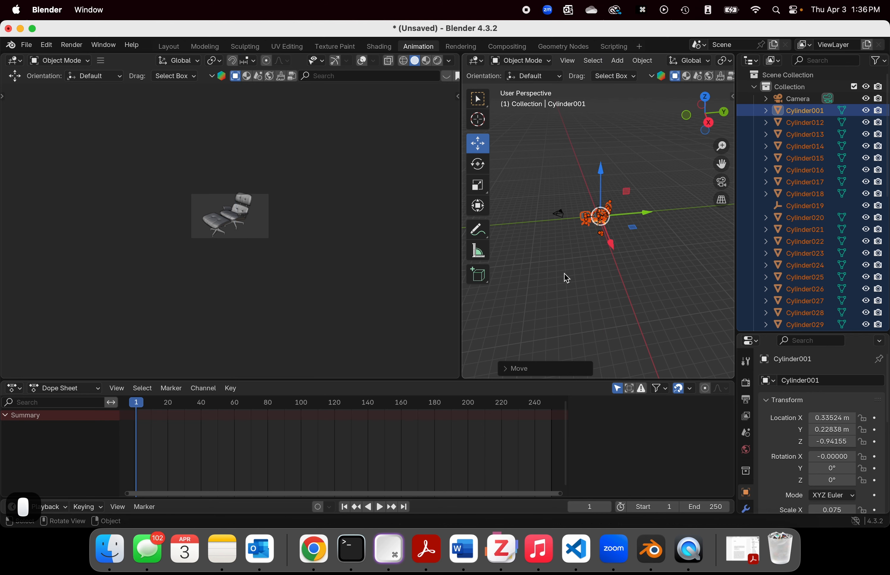
middle_drag(558, 220, 494, 190)
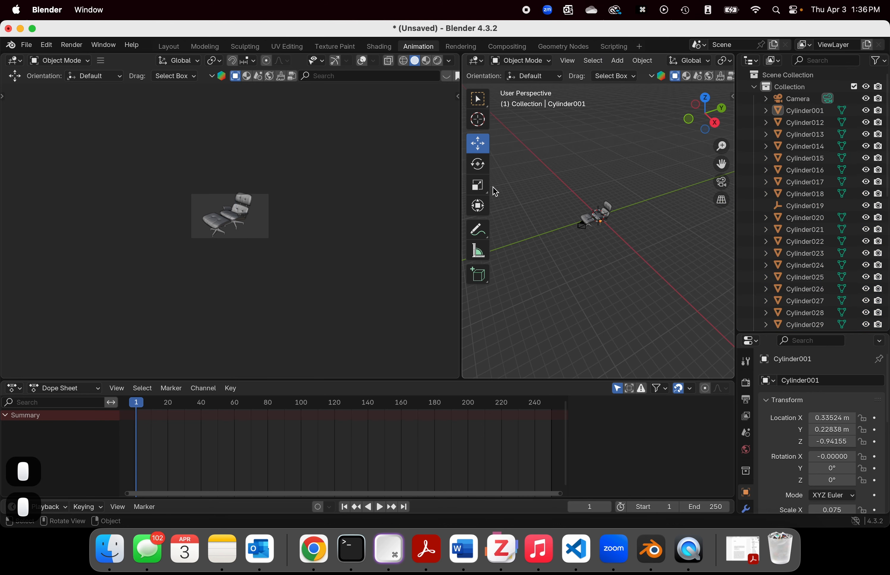
Step: Widen the perspective viewport at the camera view's expense and bring the chair set into close view
drag(460, 175, 254, 178)
scroll(547, 228, up, 5)
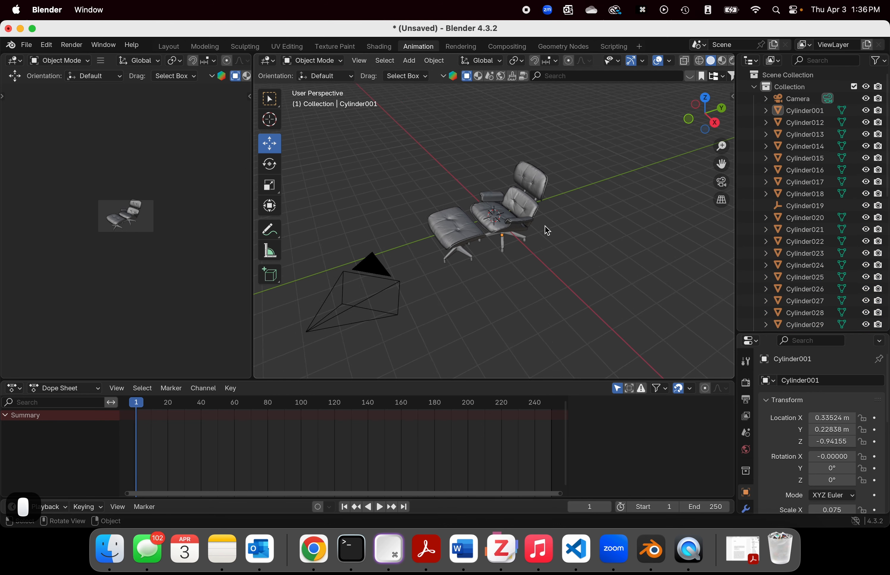
middle_drag(565, 272, 337, 247)
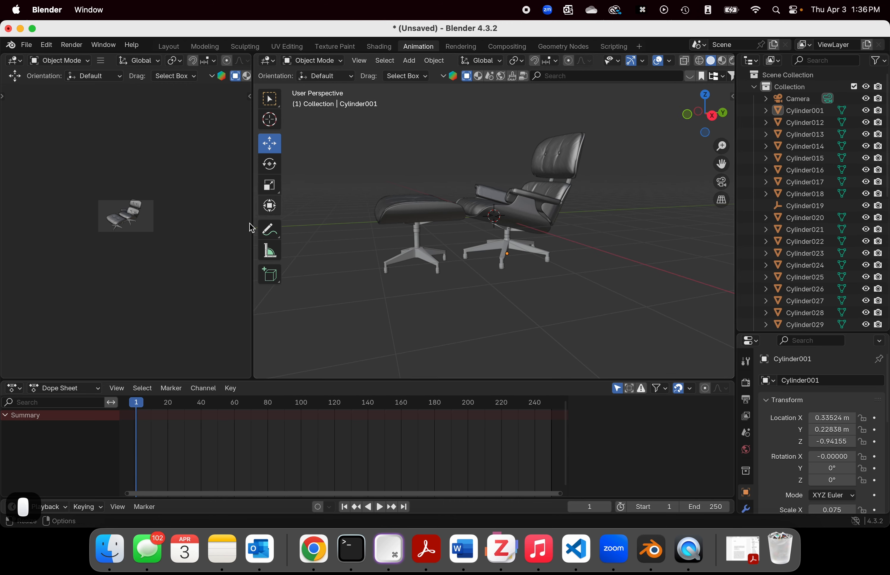
Step: Run Find Missing Files on the vray textures folder inside Documents/BlenderProjects
click(31, 47)
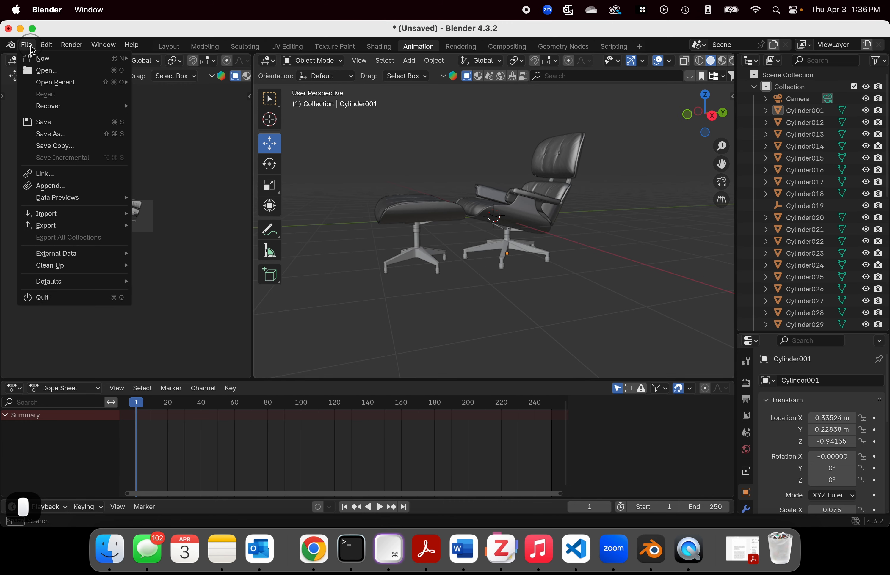
mouse_move(71, 254)
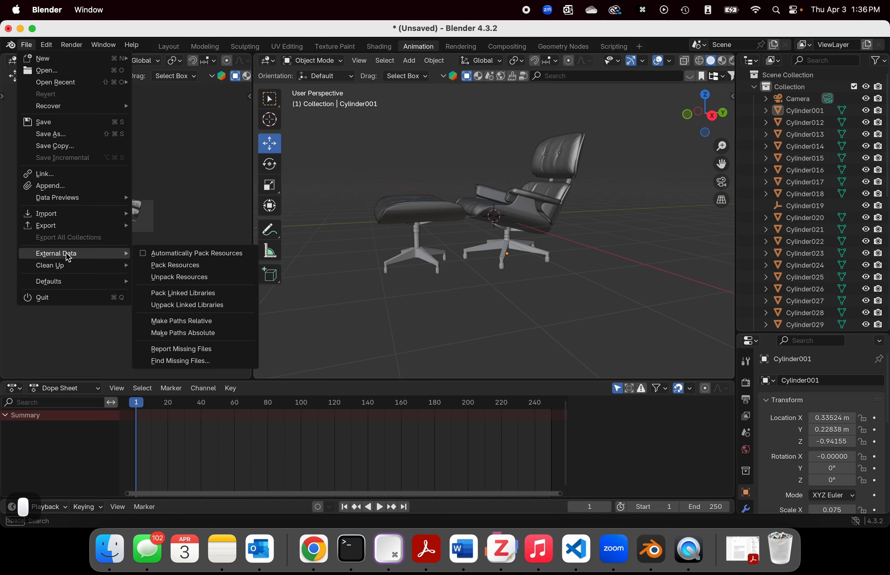
click(192, 361)
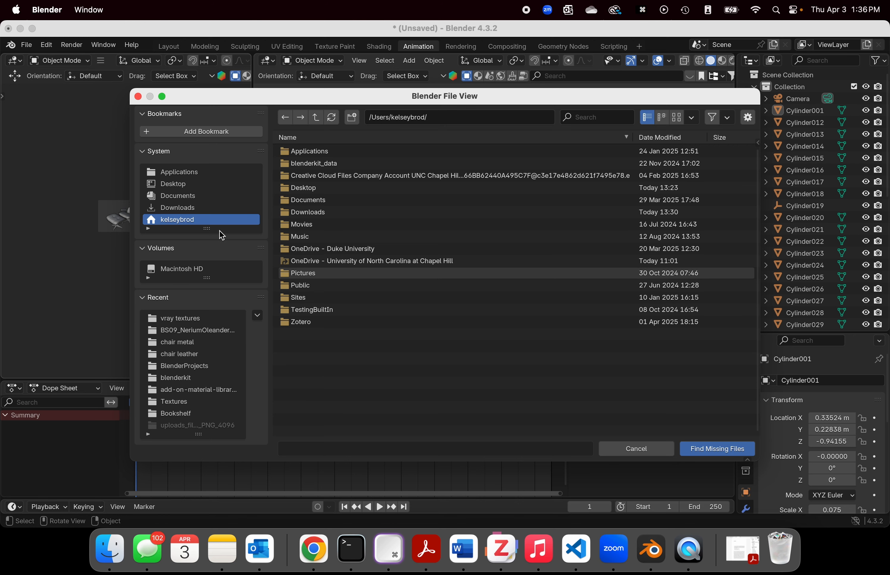
click(192, 196)
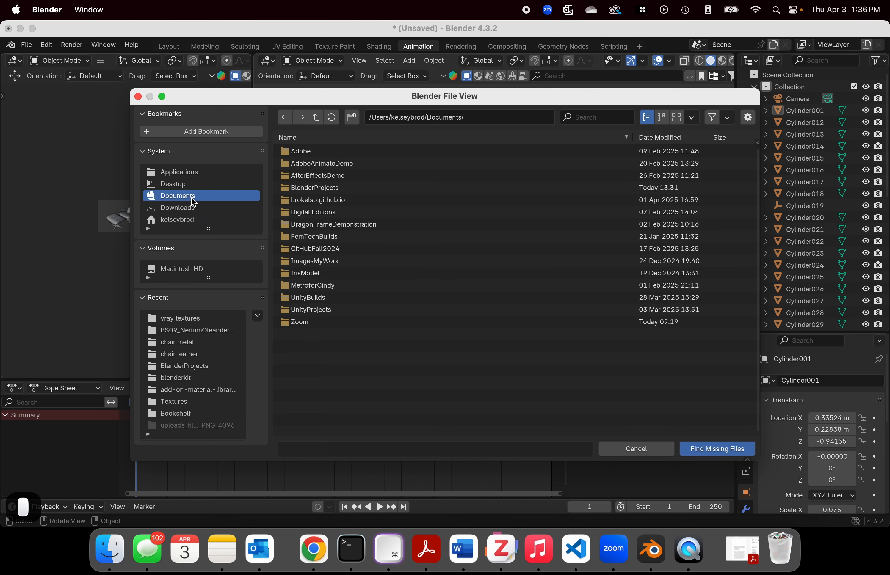
click(316, 190)
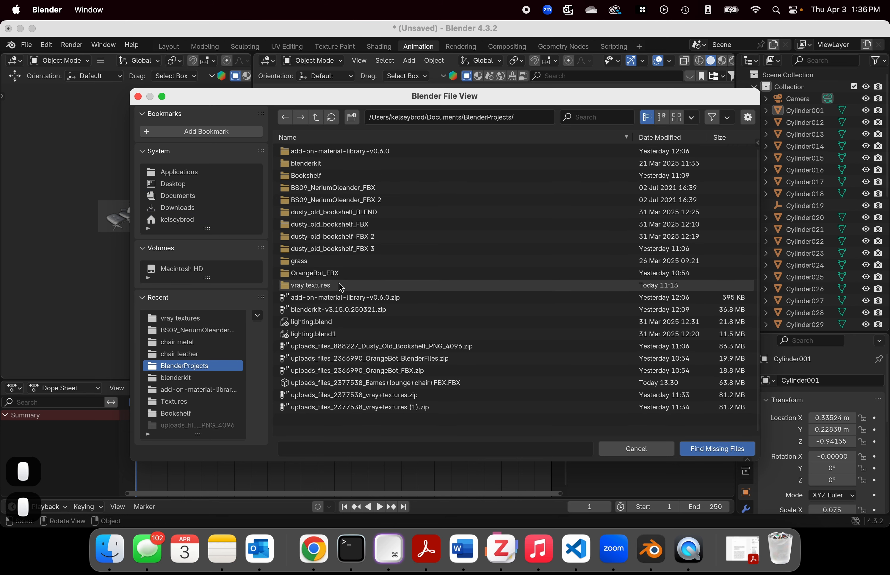
click(310, 287)
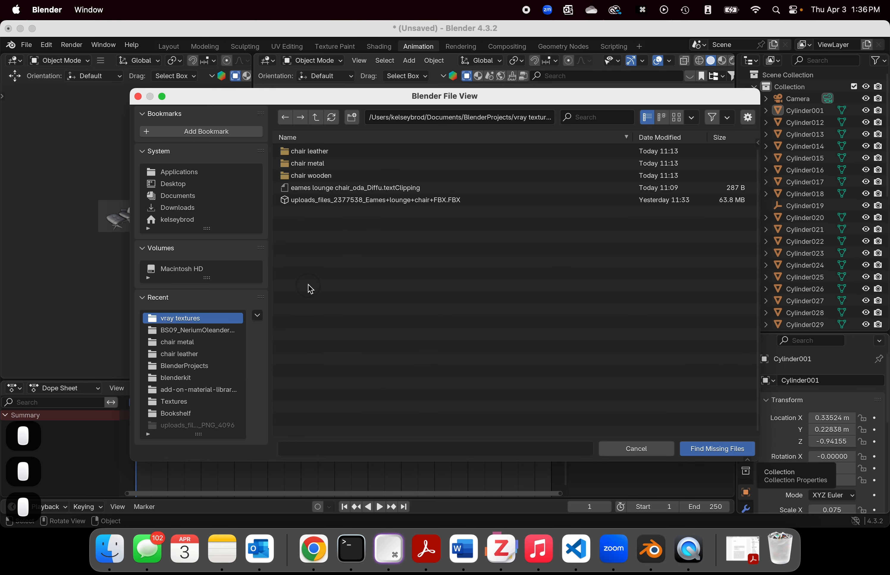
click(729, 449)
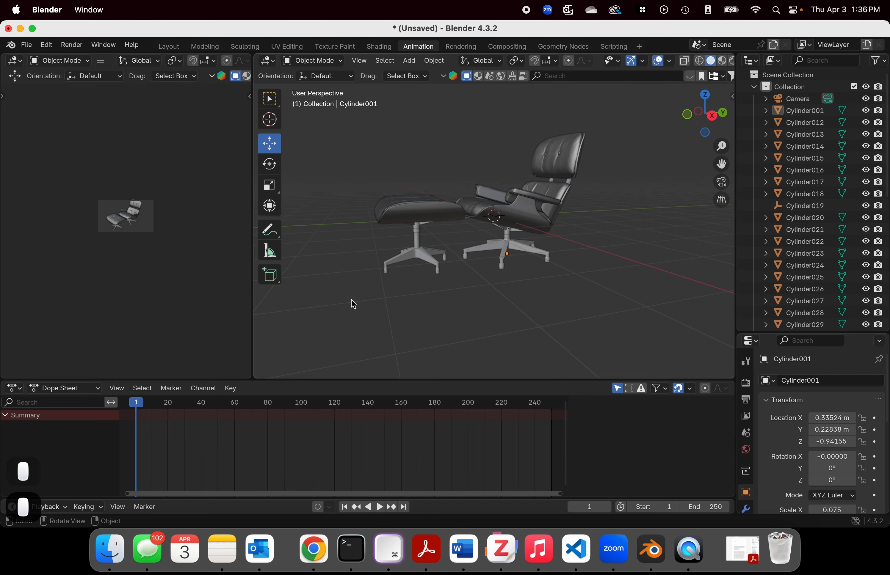
Step: Examine the chair's base, seat, armrests and ottoman up close for applied textures
scroll(520, 282, up, 5)
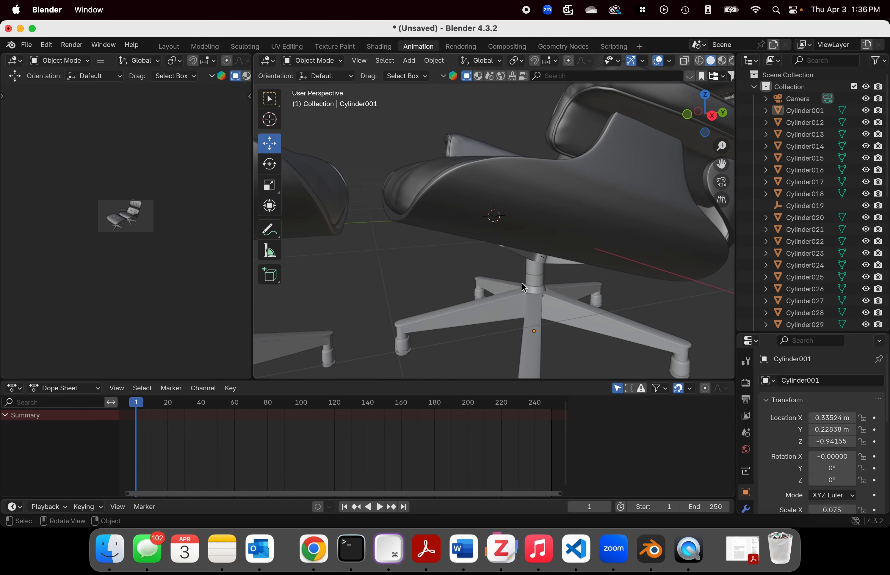
scroll(522, 288, down, 3)
middle_drag(620, 262, 547, 276)
scroll(542, 274, up, 2)
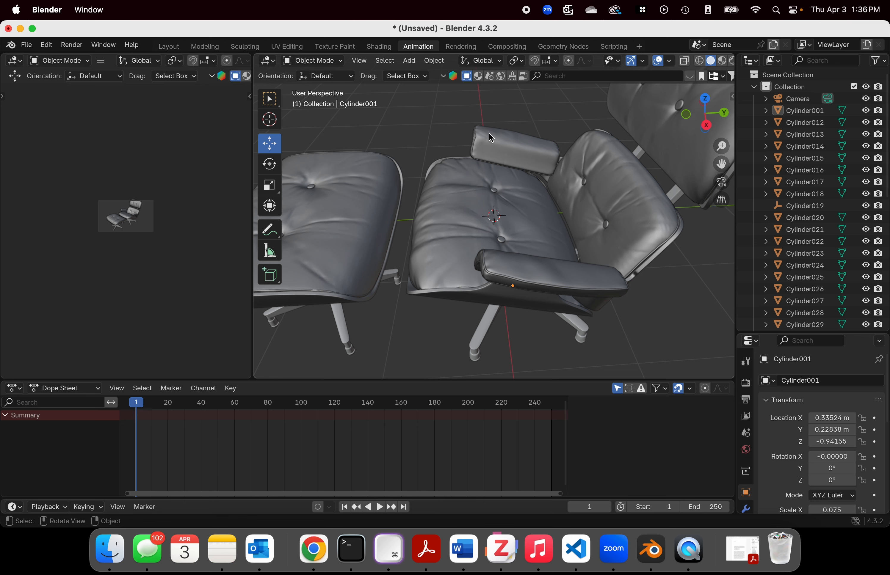
scroll(491, 138, down, 3)
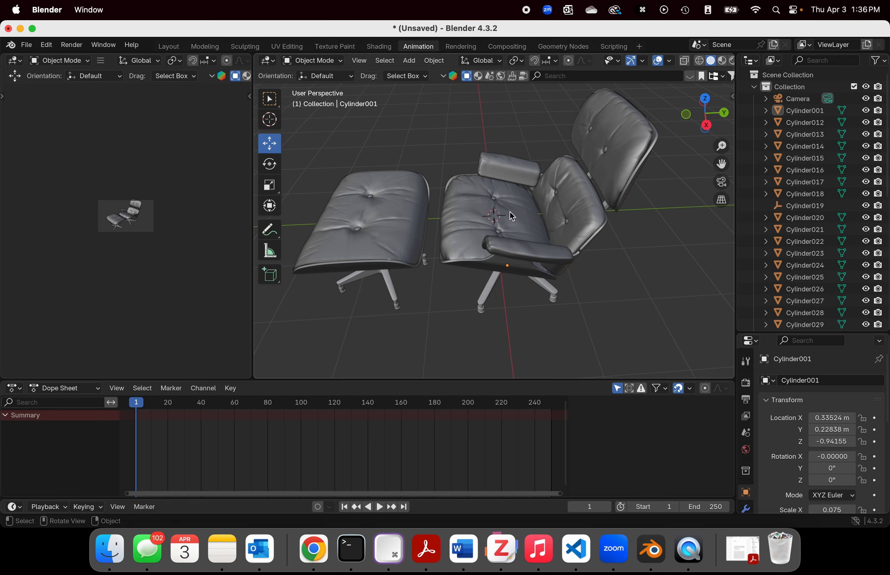
scroll(512, 217, up, 2)
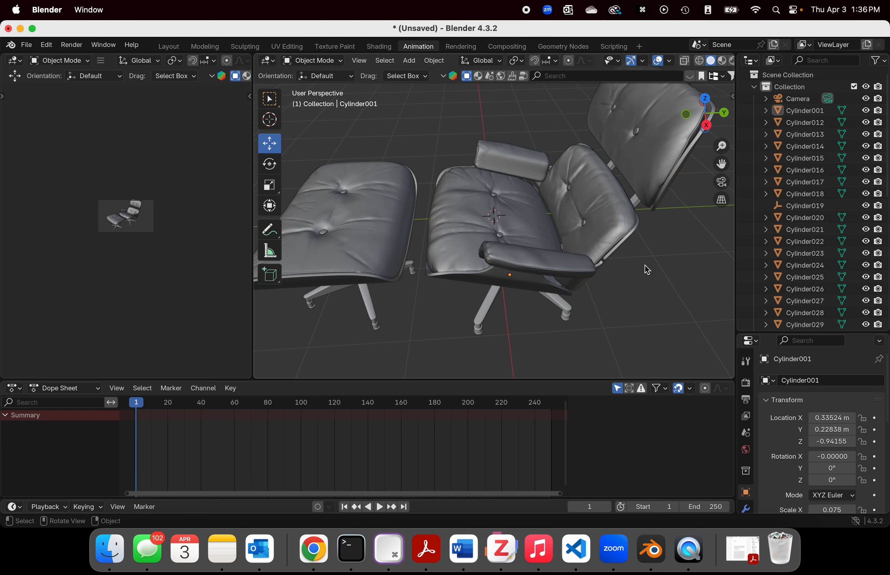
scroll(632, 262, down, 3)
scroll(630, 258, up, 3)
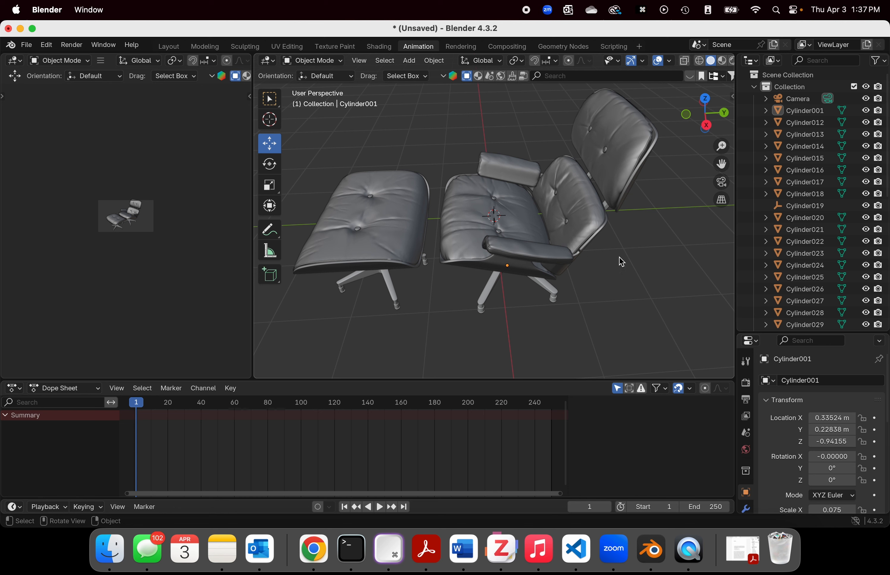
Step: Select the chair's seat cushion and enlarge the Properties editor to show its material settings
click(509, 221)
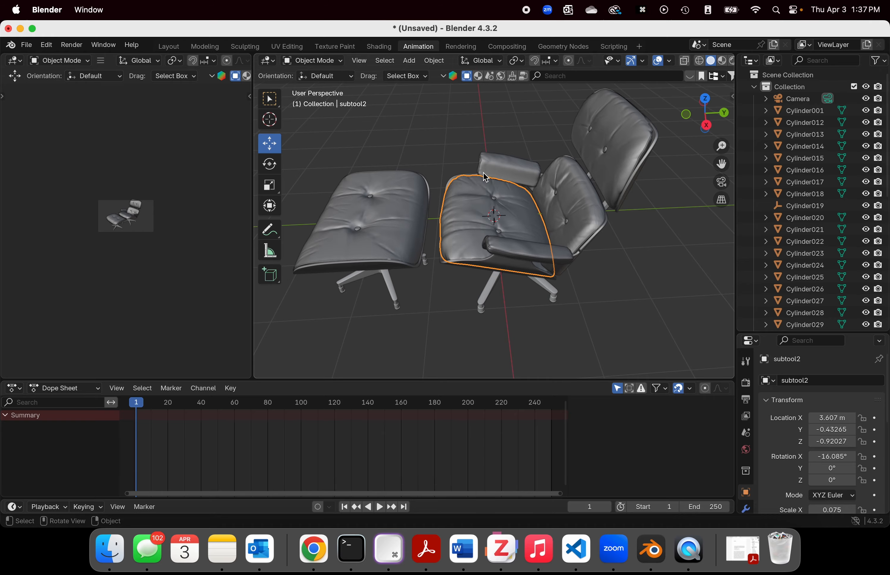
scroll(490, 178, up, 2)
middle_drag(490, 178, 427, 223)
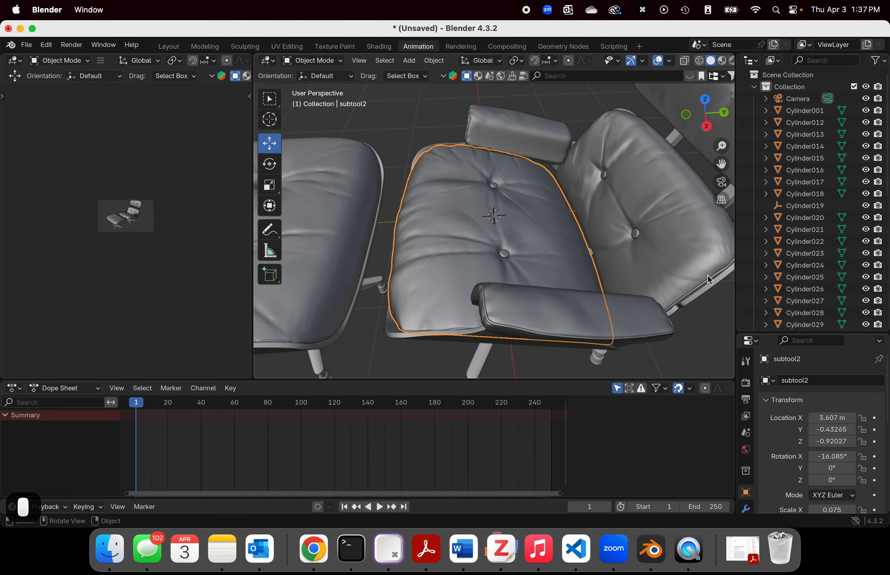
drag(735, 269, 692, 271)
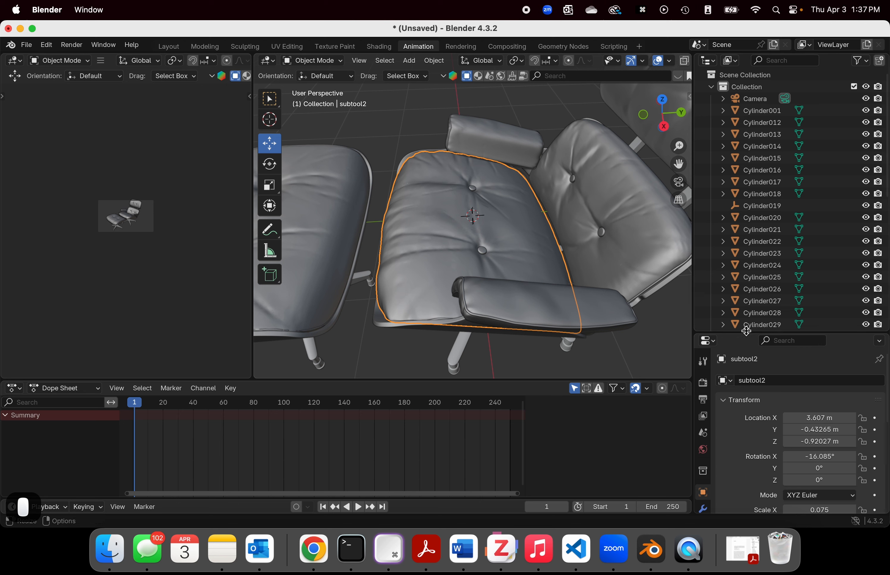
drag(745, 331, 746, 124)
click(703, 382)
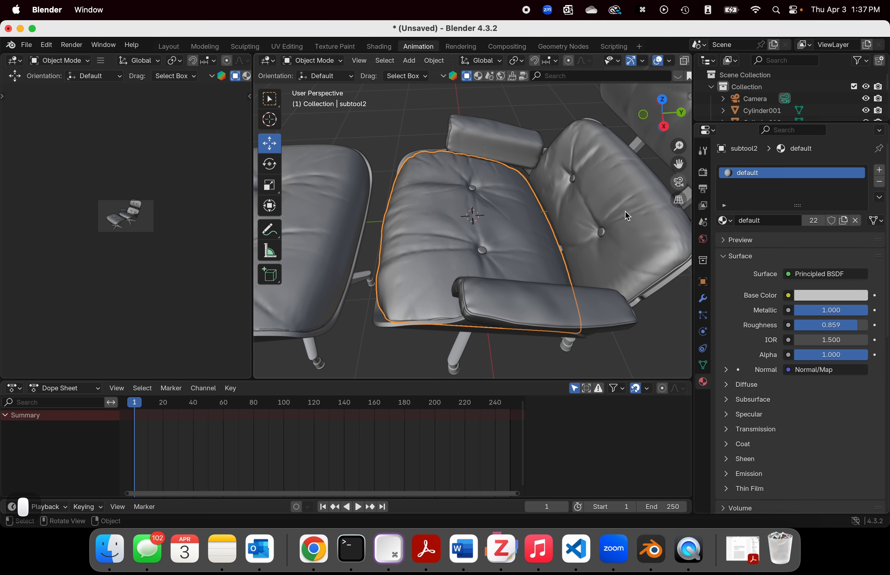
Step: Check the material slots of the near armrest, the chair's star base and the ottoman's star base
middle_drag(625, 212, 610, 299)
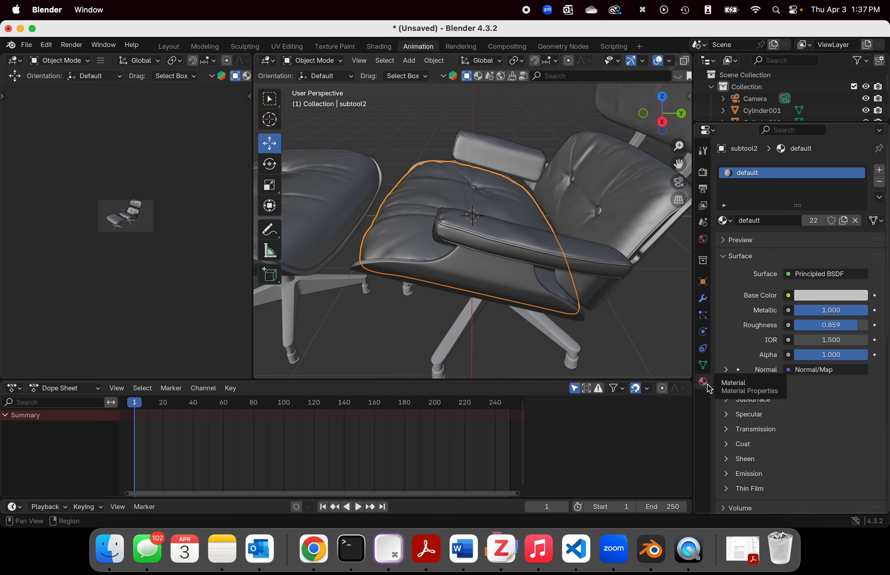
click(599, 172)
click(536, 243)
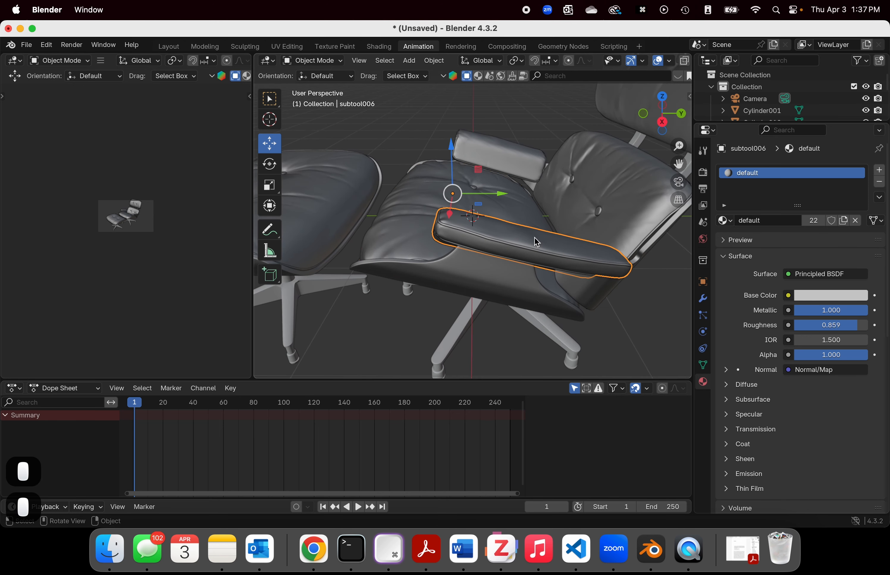
click(462, 337)
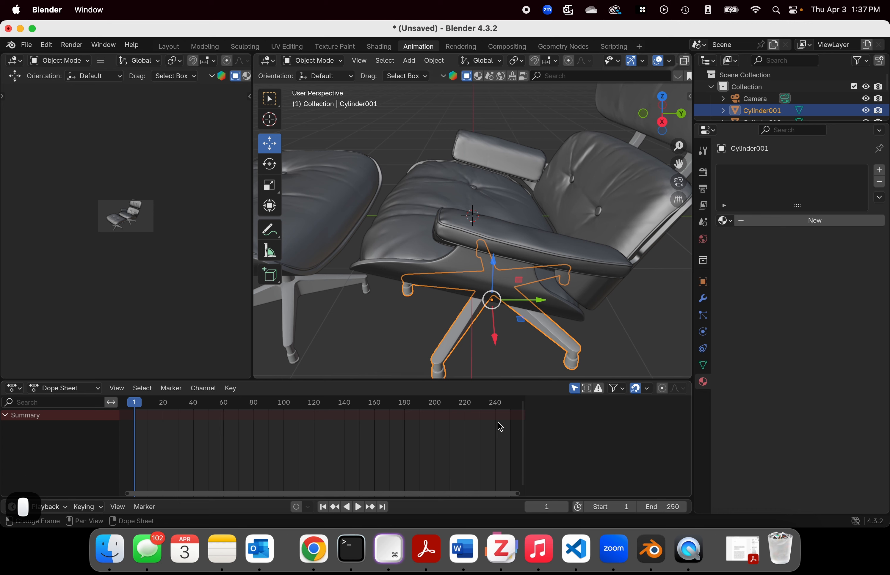
click(318, 240)
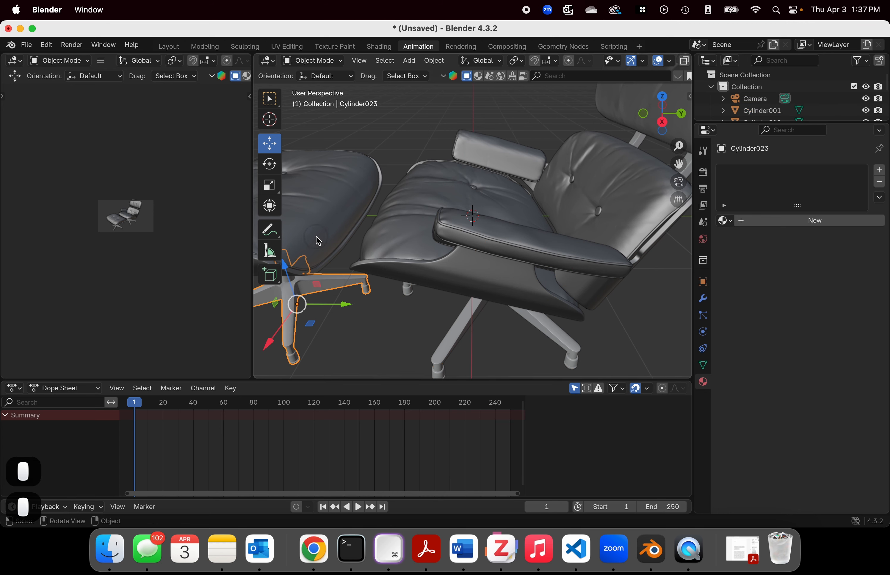
click(324, 281)
middle_drag(365, 308, 414, 302)
scroll(415, 302, down, 4)
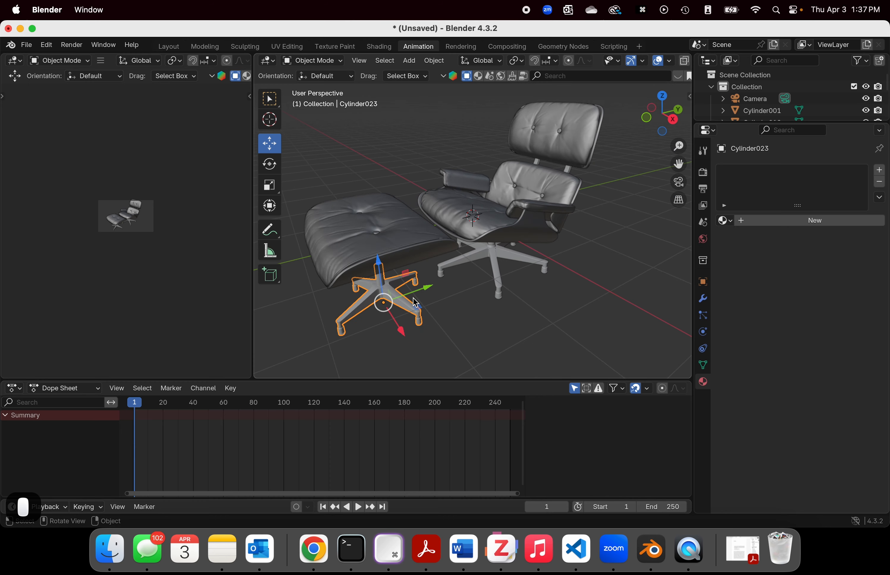
Step: Compare the materials assigned to the ottoman cushion, both star bases and the chair's upper backrest cushion
click(364, 247)
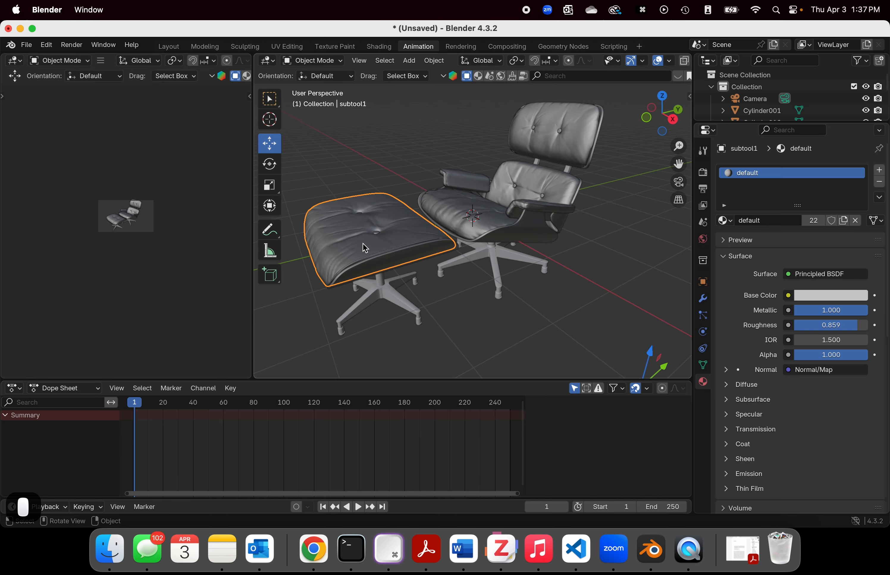
click(381, 298)
click(490, 262)
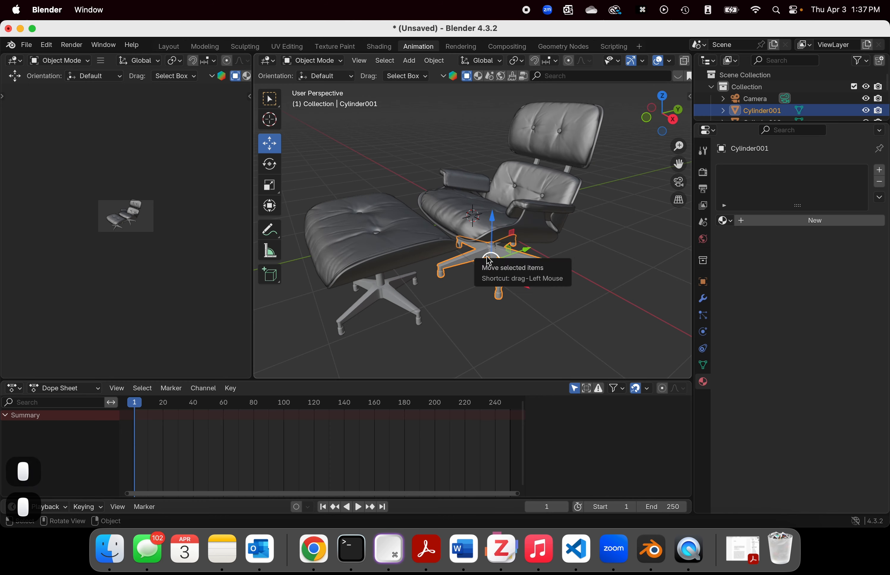
scroll(607, 265, up, 5)
middle_drag(600, 266, 564, 243)
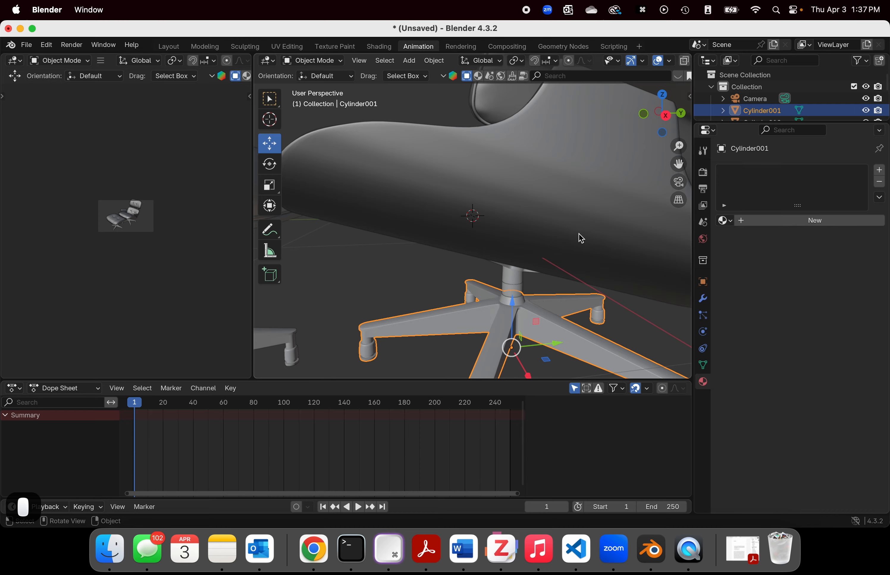
scroll(578, 234, down, 5)
middle_drag(502, 212, 629, 246)
click(485, 138)
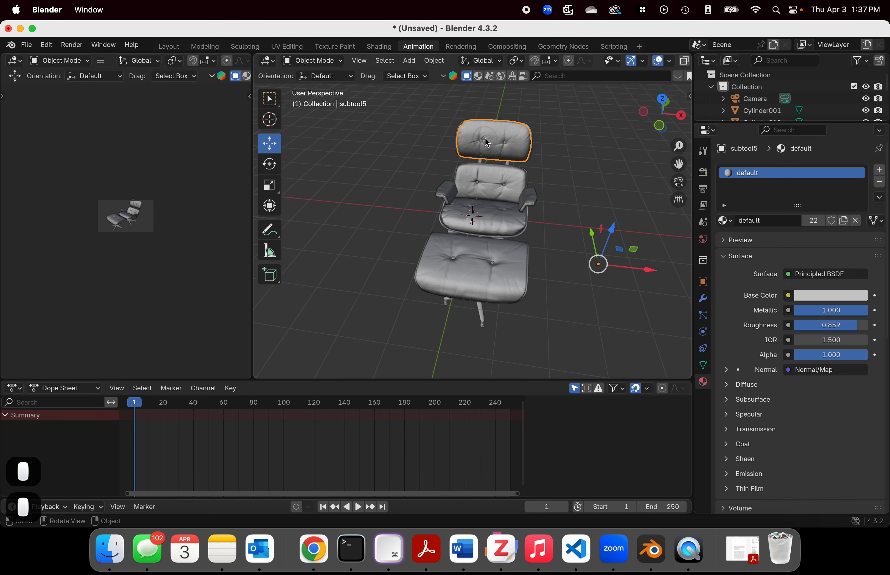
Step: Check the materials assigned to the chair's lower backrest cushion and the far armrest
click(490, 193)
scroll(518, 190, up, 6)
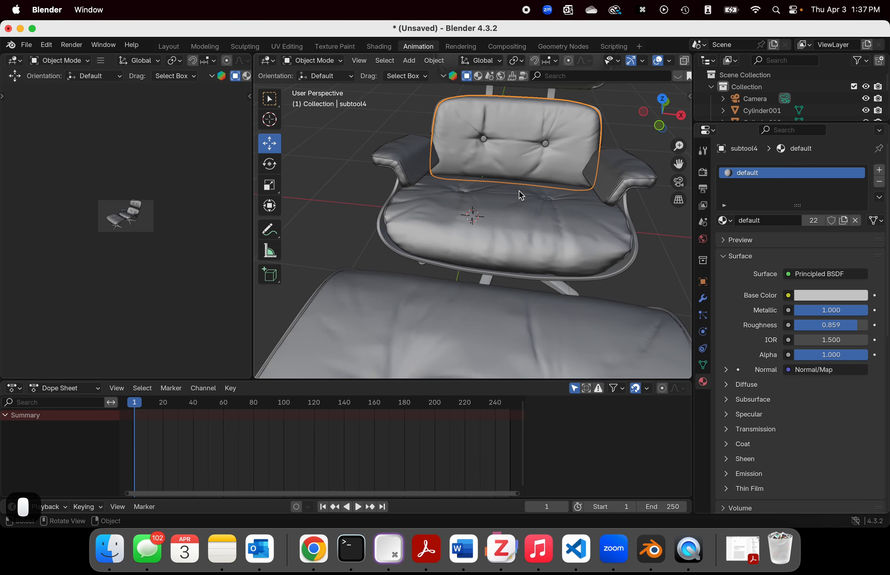
scroll(413, 184, up, 4)
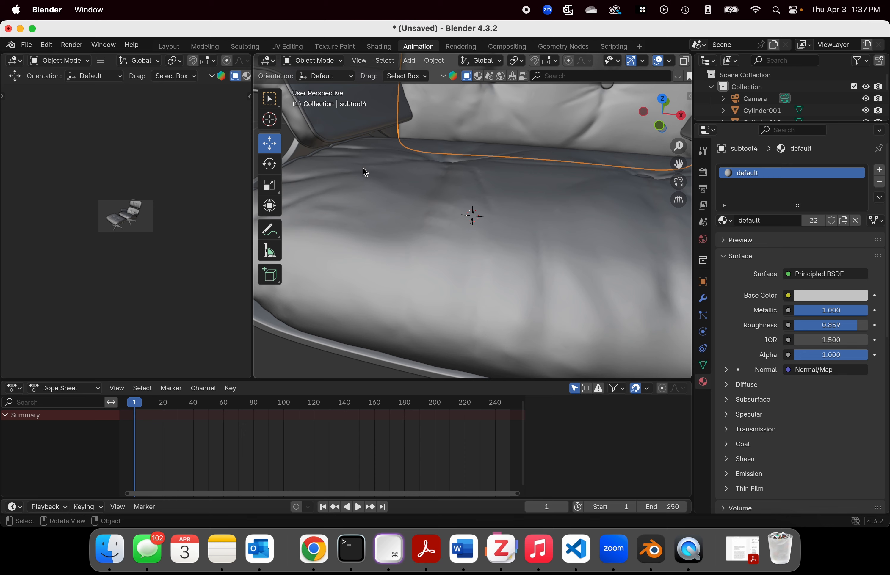
click(355, 130)
scroll(356, 132, down, 10)
middle_drag(636, 232, 554, 221)
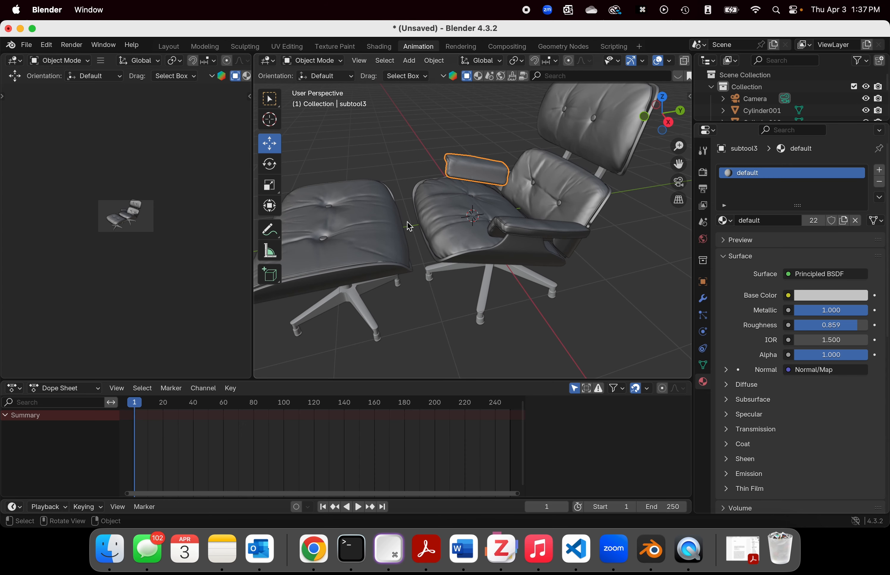
Step: Switch to the Shading workspace to show the chair alongside the selected armrest's material nodes
click(384, 46)
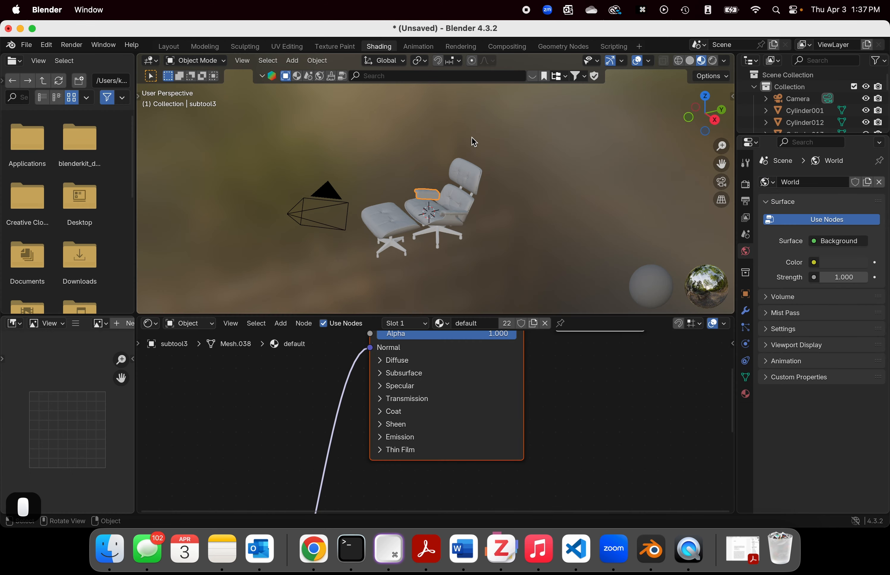
scroll(472, 138, up, 5)
scroll(472, 137, down, 2)
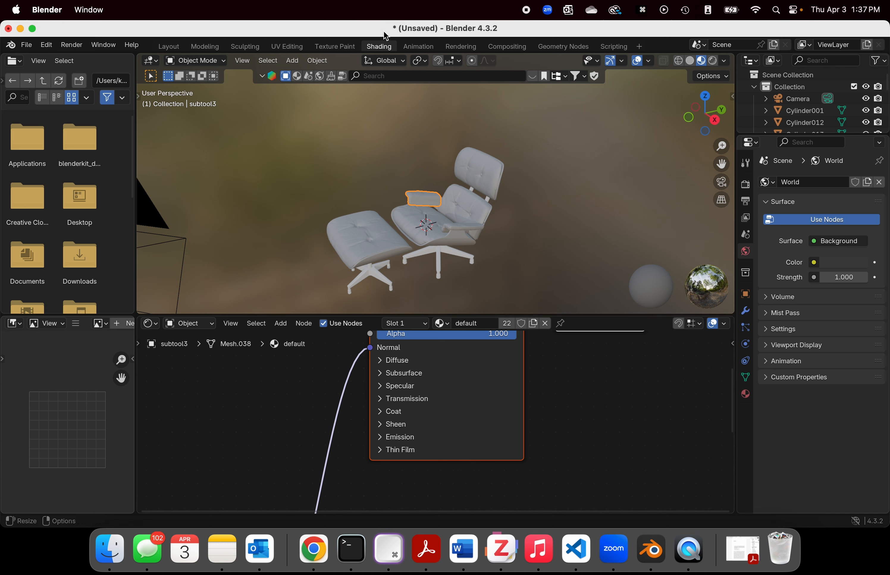
scroll(527, 187, up, 2)
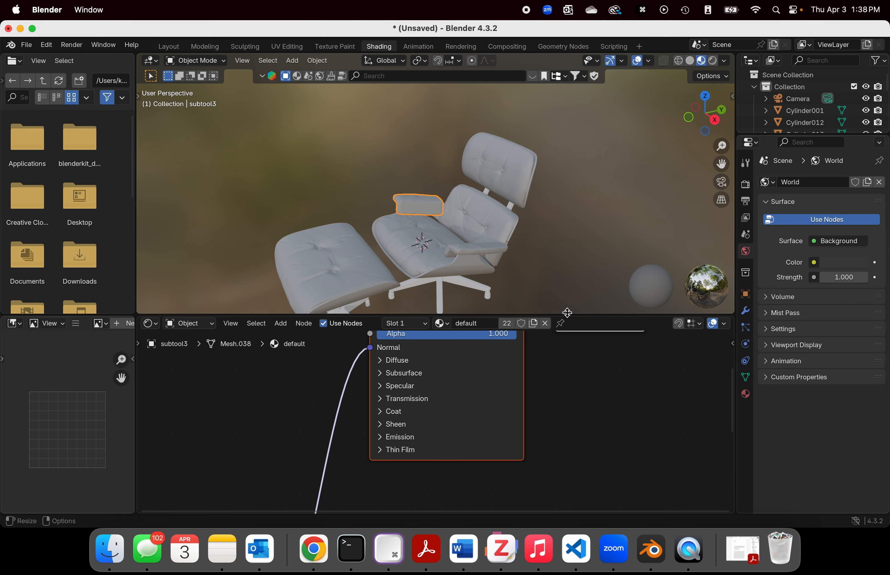
Step: Enlarge the shader node editor and bring the Normal/Map node up close to the Principled BSDF node
drag(565, 313, 560, 260)
scroll(544, 344, down, 1)
scroll(544, 343, down, 2)
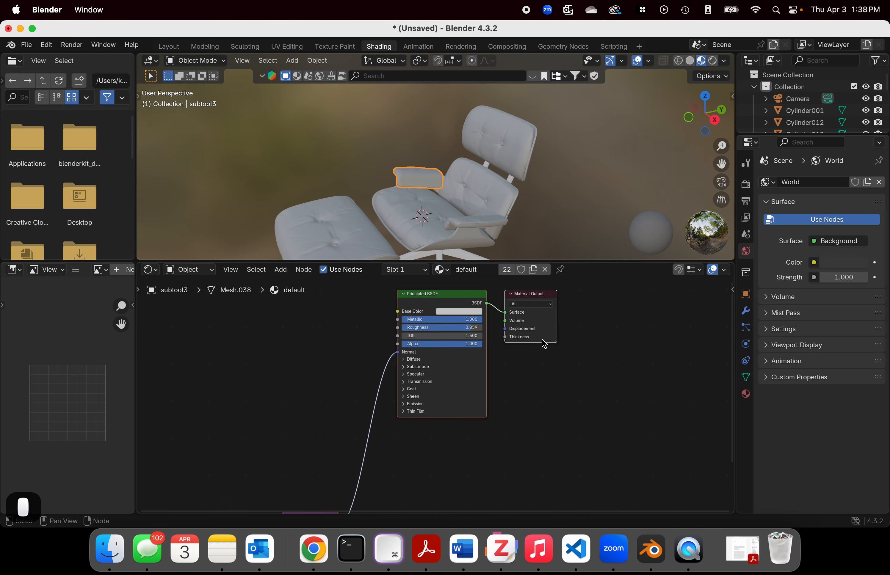
scroll(492, 439, down, 2)
drag(360, 492, 342, 342)
scroll(444, 377, up, 3)
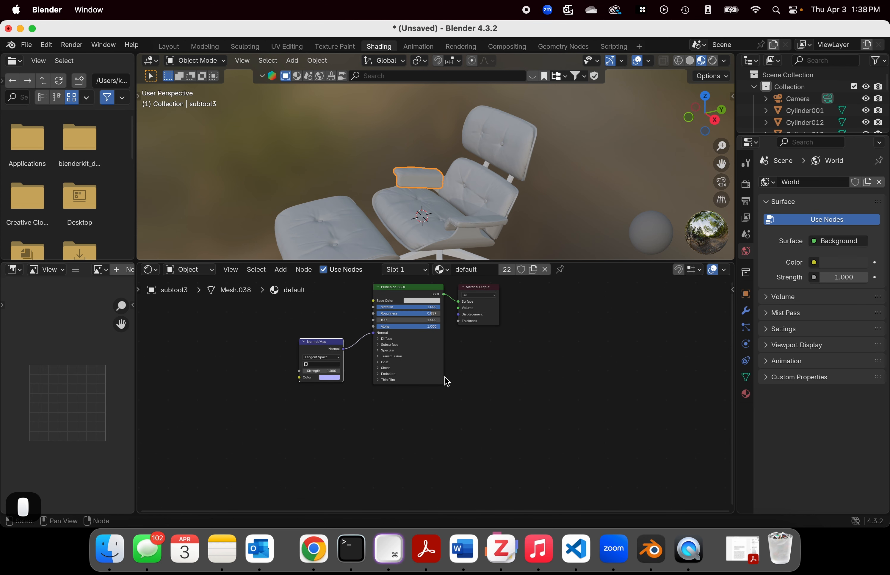
middle_drag(496, 363, 513, 440)
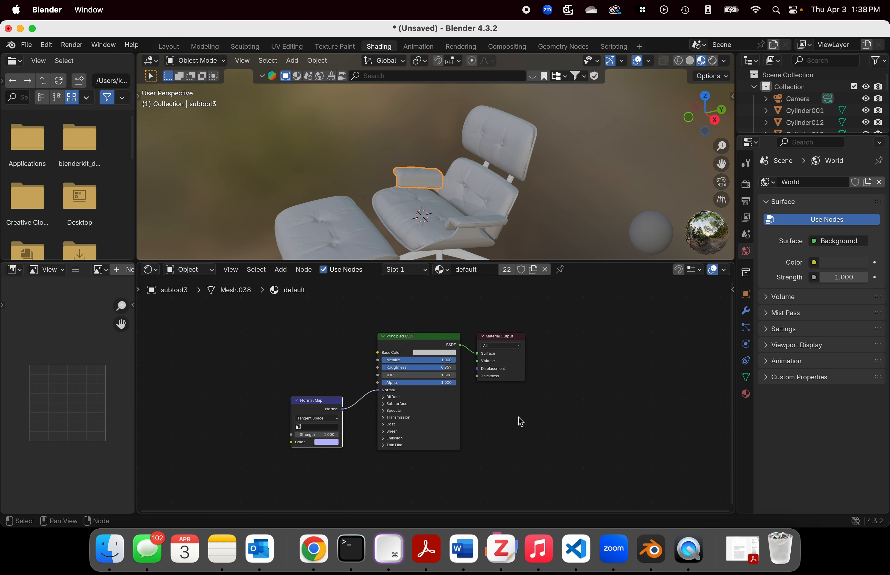
scroll(521, 422, up, 1)
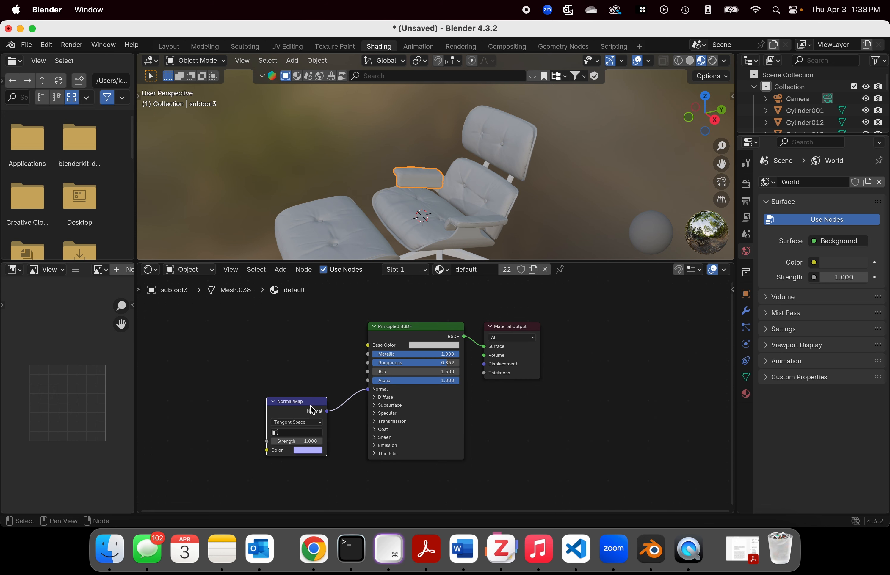
Step: Show the armrest's material properties and align the Normal/Map node with the Principled BSDF's Normal input
drag(313, 410, 312, 358)
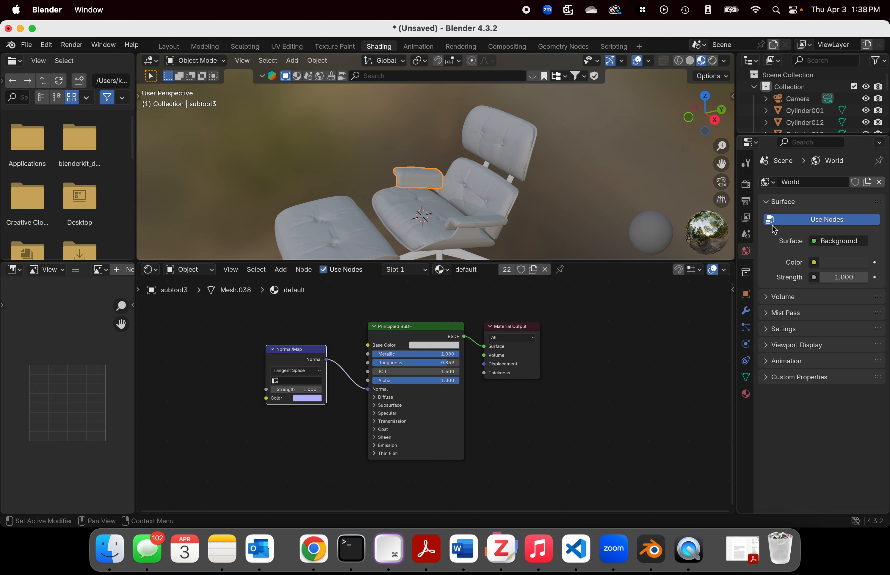
click(745, 393)
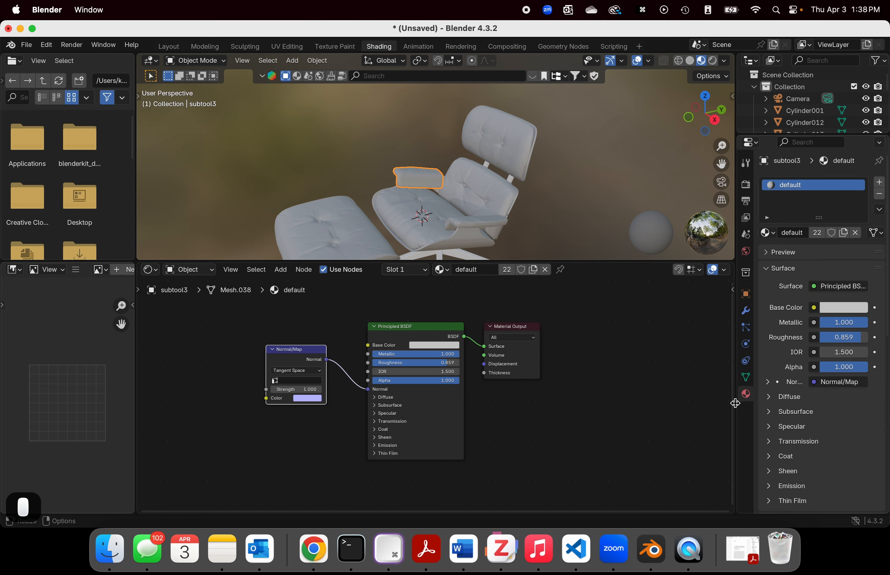
drag(306, 356, 307, 393)
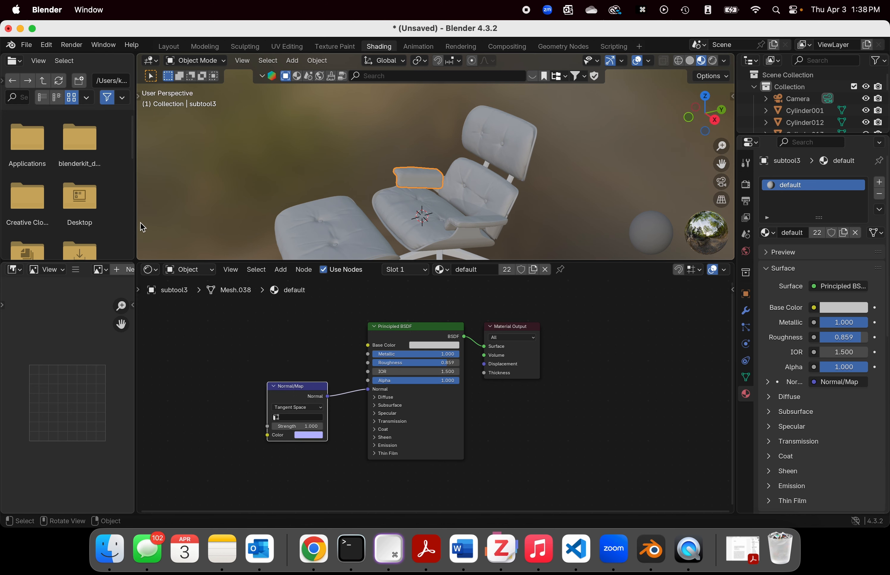
Step: Widen the file browser and open the chair leather folder inside Documents, BlenderProjects, vray textures
drag(135, 220, 246, 224)
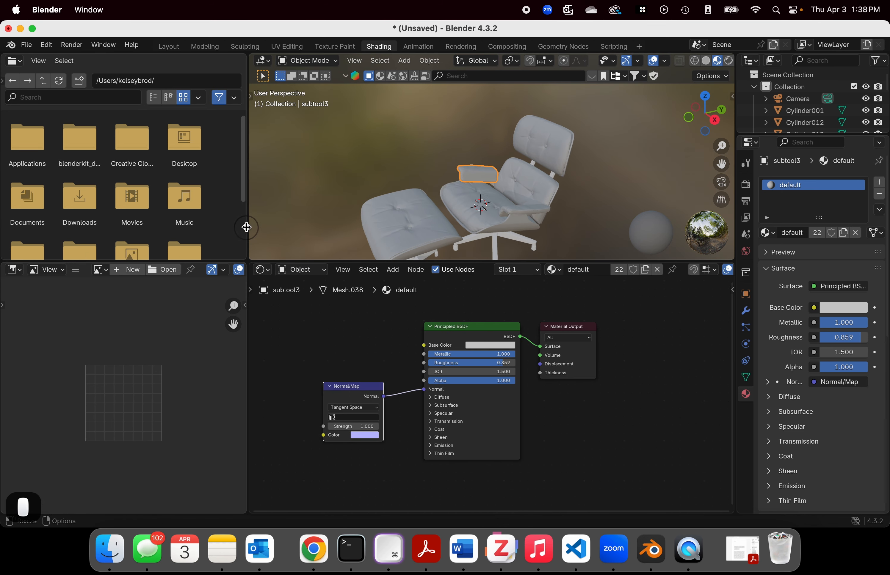
scroll(240, 224, down, 3)
scroll(240, 230, up, 3)
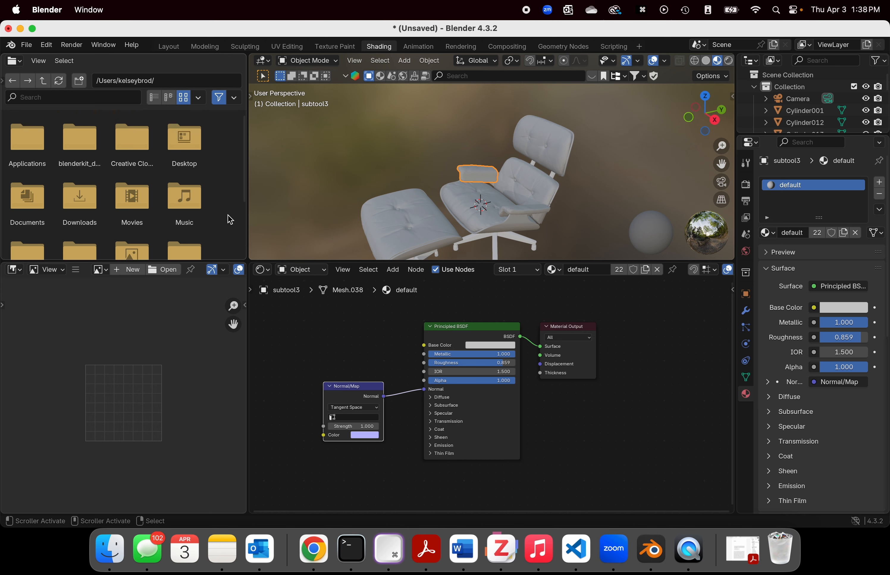
scroll(179, 183, down, 1)
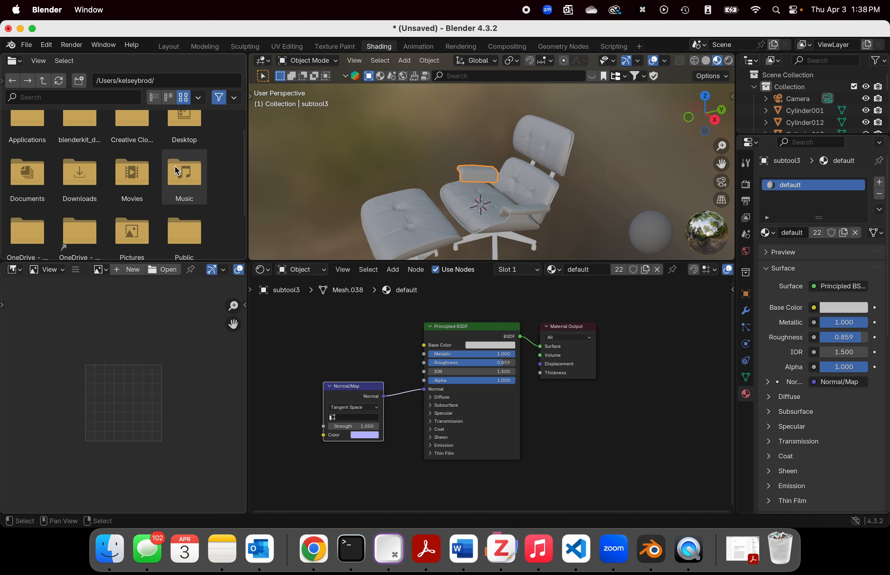
double_click(26, 175)
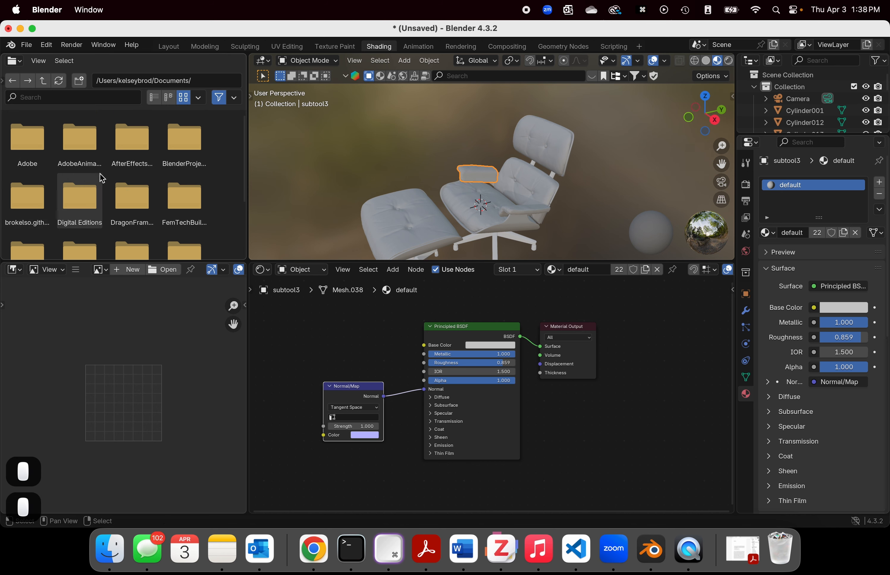
double_click(185, 148)
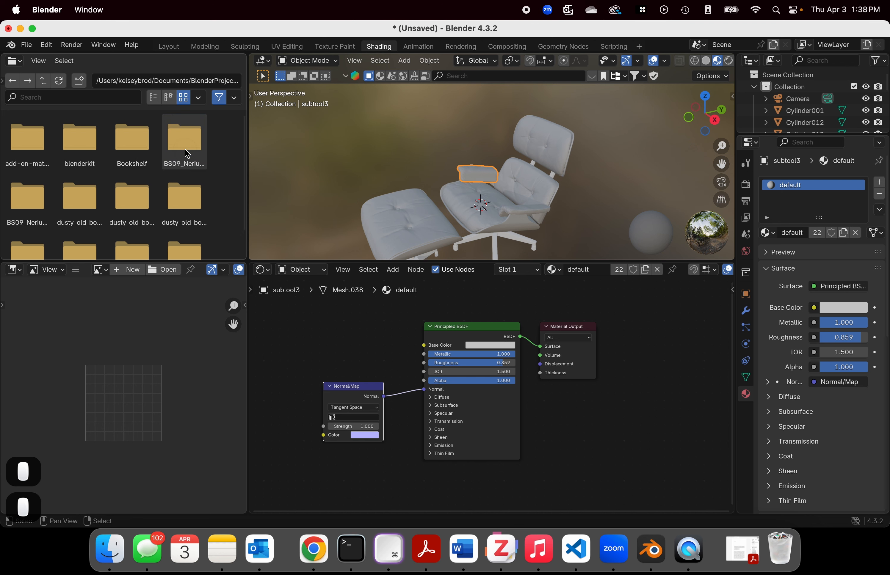
scroll(185, 148, down, 2)
scroll(166, 175, up, 2)
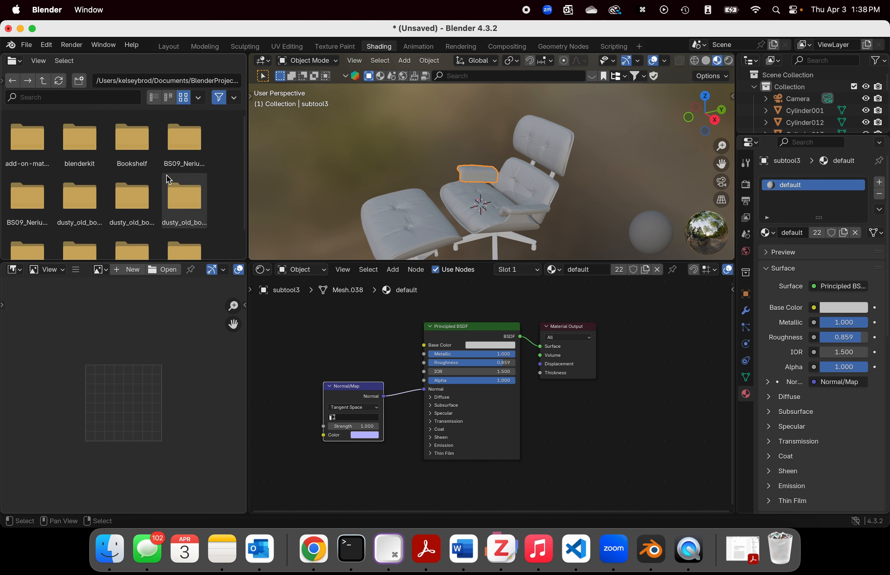
scroll(166, 175, down, 2)
click(175, 223)
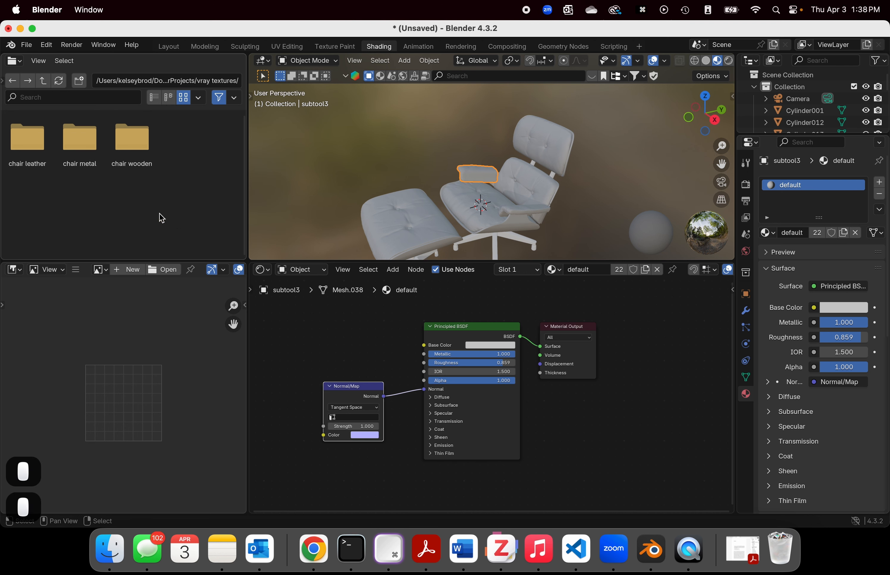
double_click(42, 149)
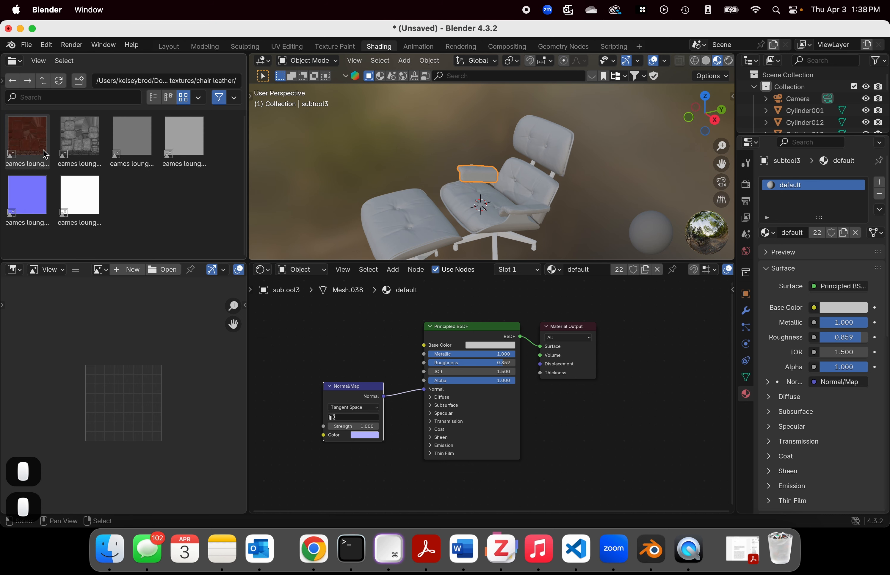
Step: Add eames lounge chair_oda_Diffuse.png as an image texture node above Normal/Map and link its Color to the Principled BSDF's Base Color
click(40, 151)
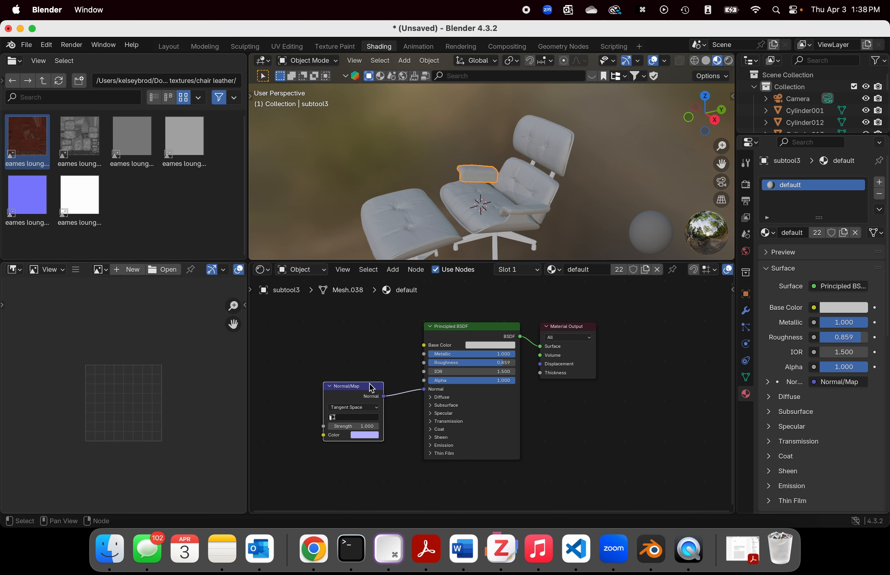
drag(371, 388, 383, 411)
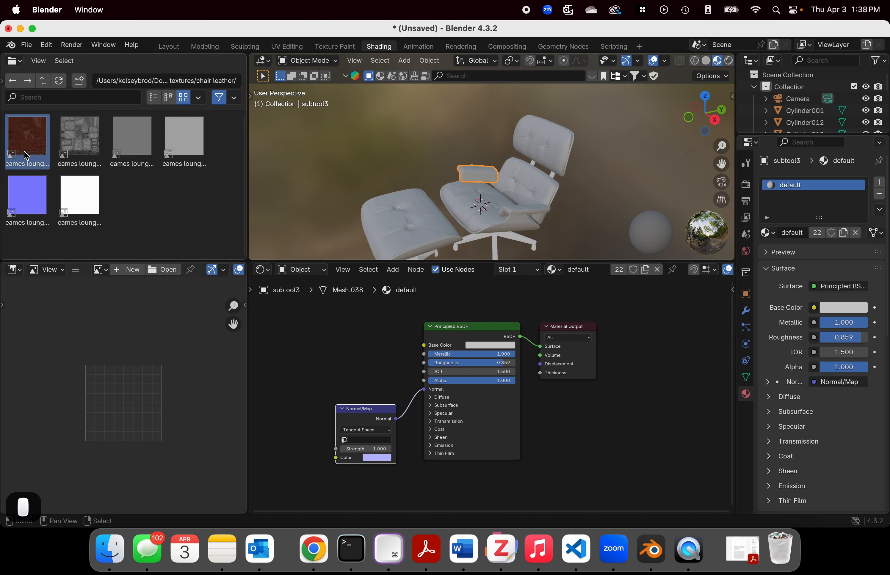
drag(26, 156, 332, 351)
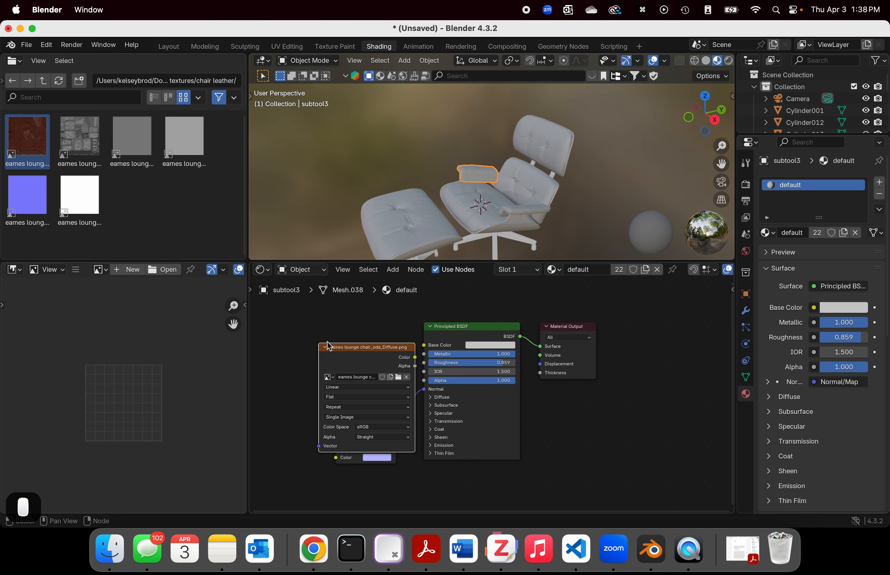
drag(391, 349, 342, 307)
scroll(370, 321, down, 1)
scroll(372, 331, down, 2)
scroll(372, 331, up, 3)
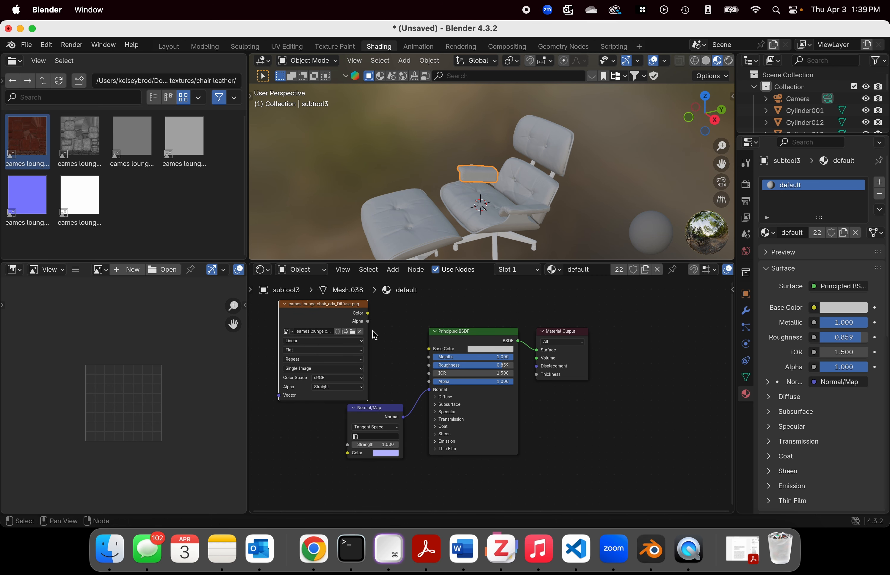
drag(360, 311, 423, 347)
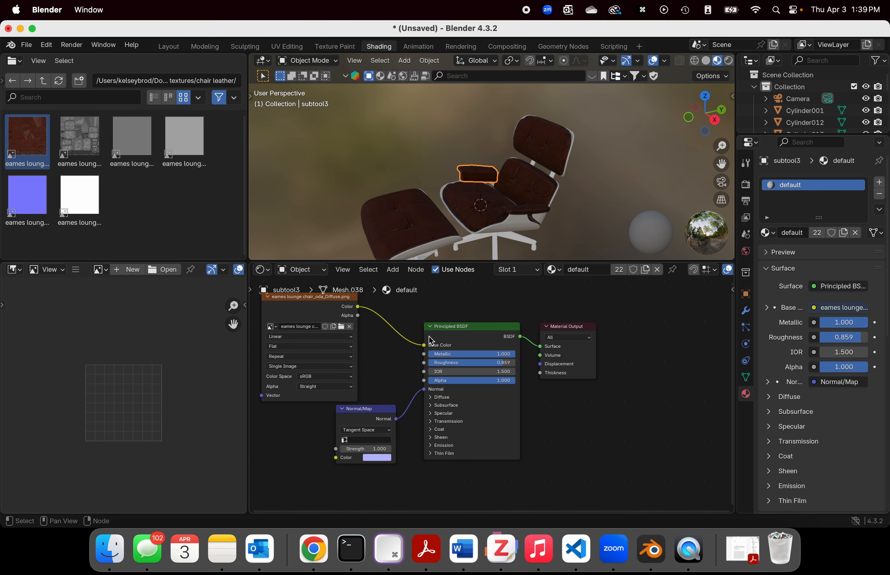
Step: Inspect the leather diffuse texture on the chair's cushions, armrests and ottoman from several angles
scroll(406, 328, up, 3)
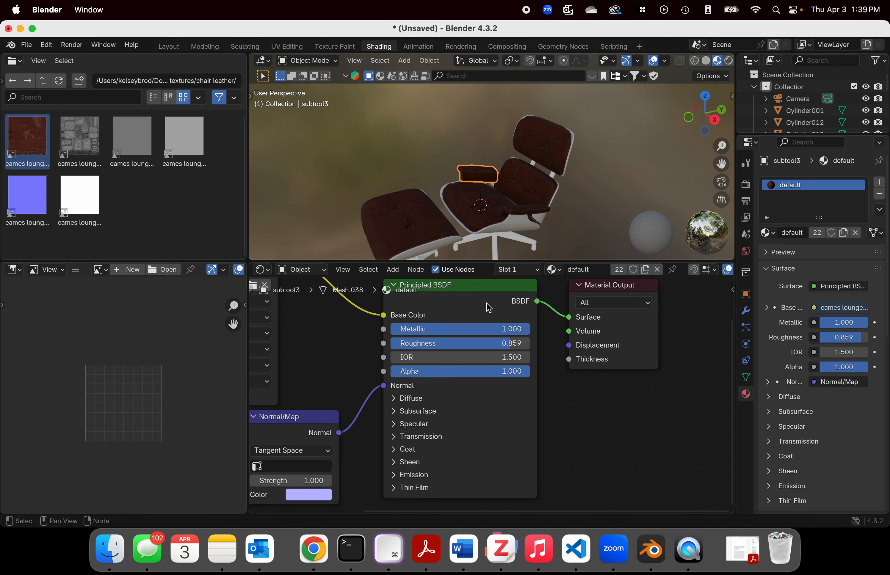
scroll(581, 180, down, 4)
middle_drag(576, 182, 526, 218)
scroll(523, 209, up, 4)
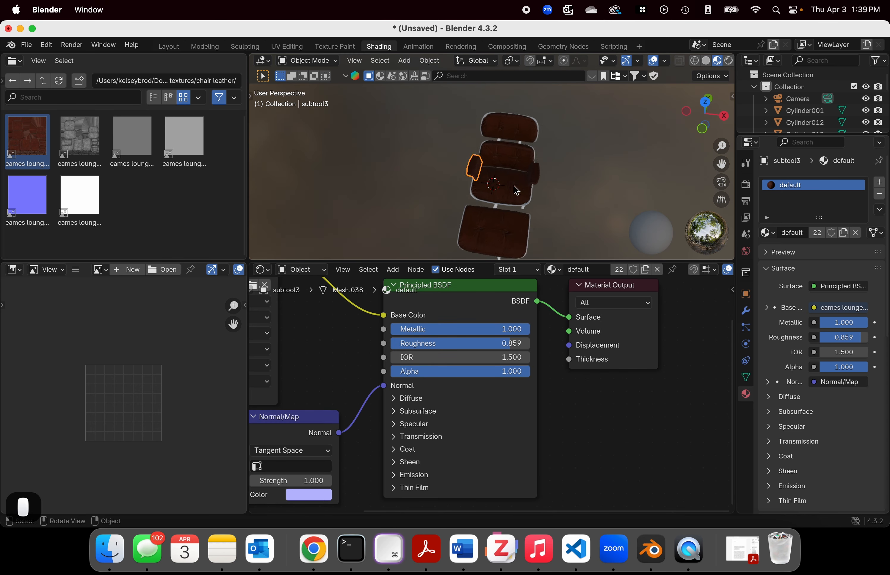
middle_drag(563, 193, 386, 181)
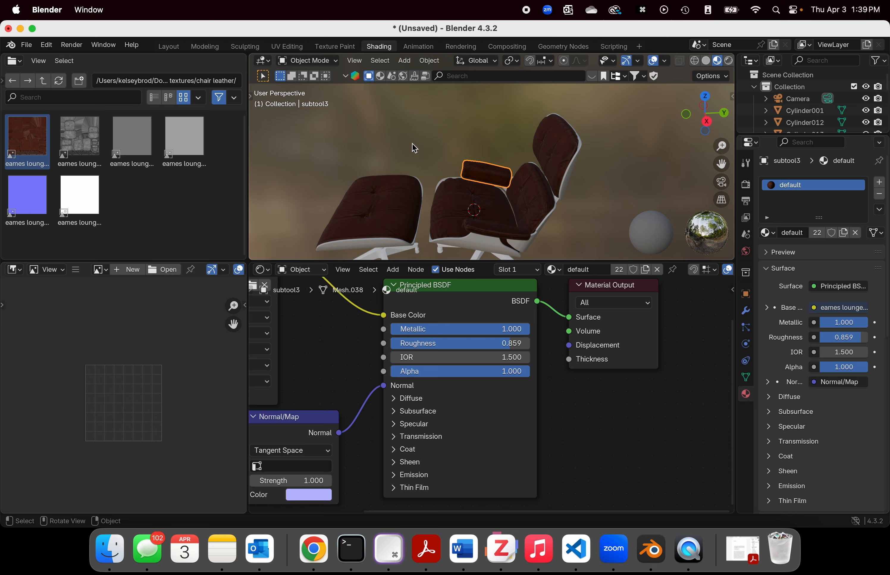
middle_drag(414, 148, 460, 204)
middle_drag(357, 119, 538, 179)
scroll(490, 197, down, 1)
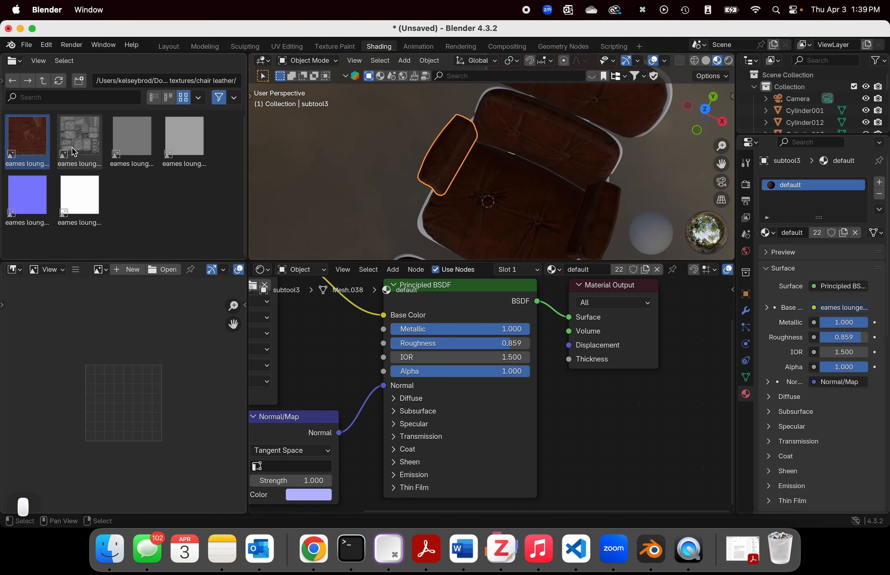
Step: Try to preview the red leather diffuse image from Blender's file browser
click(33, 135)
key(space)
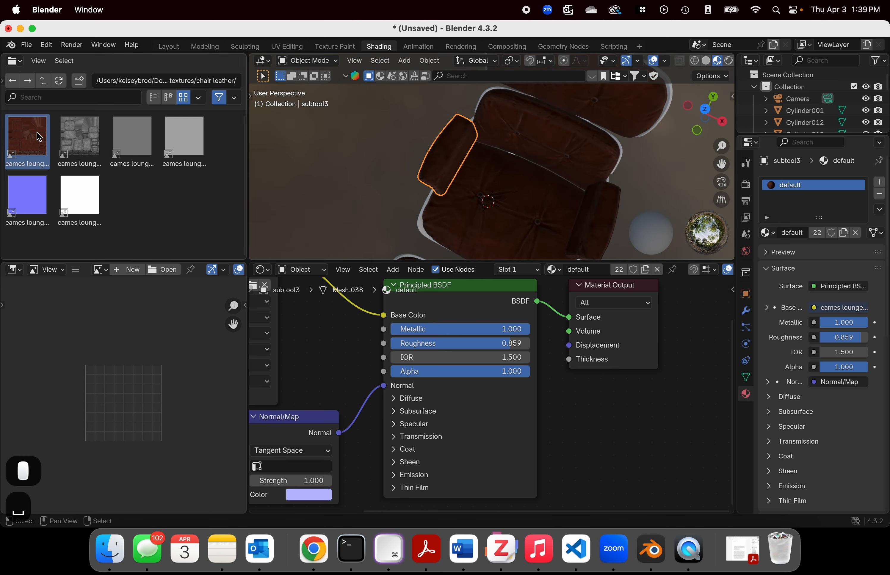
click(37, 132)
click(37, 133)
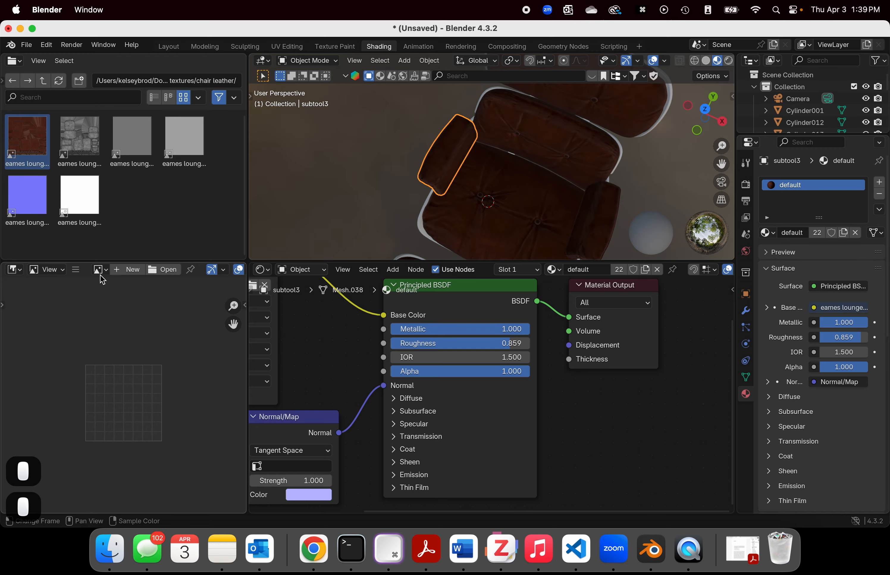
Step: Switch to Finder, expand the chair leather folder and preview eames lounge chair_oda_Diffuse.png
click(110, 549)
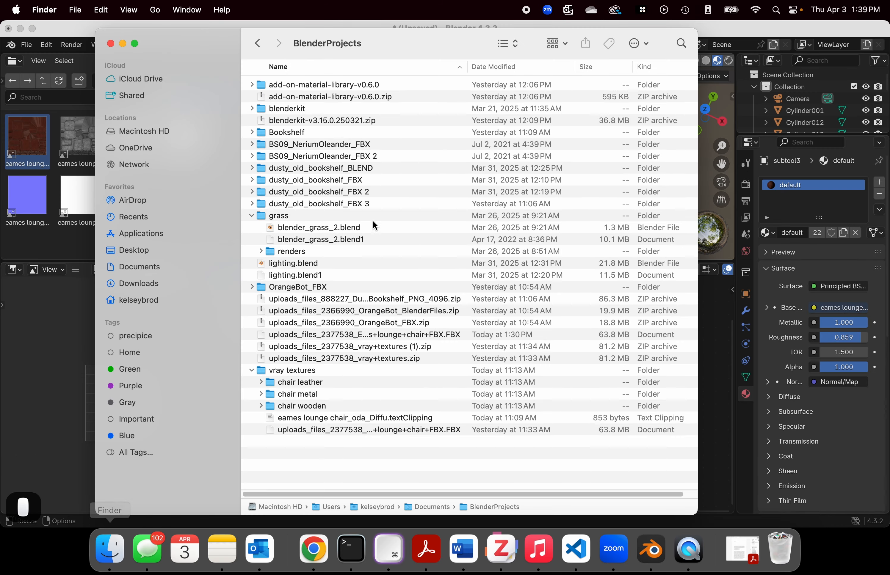
click(290, 301)
click(260, 382)
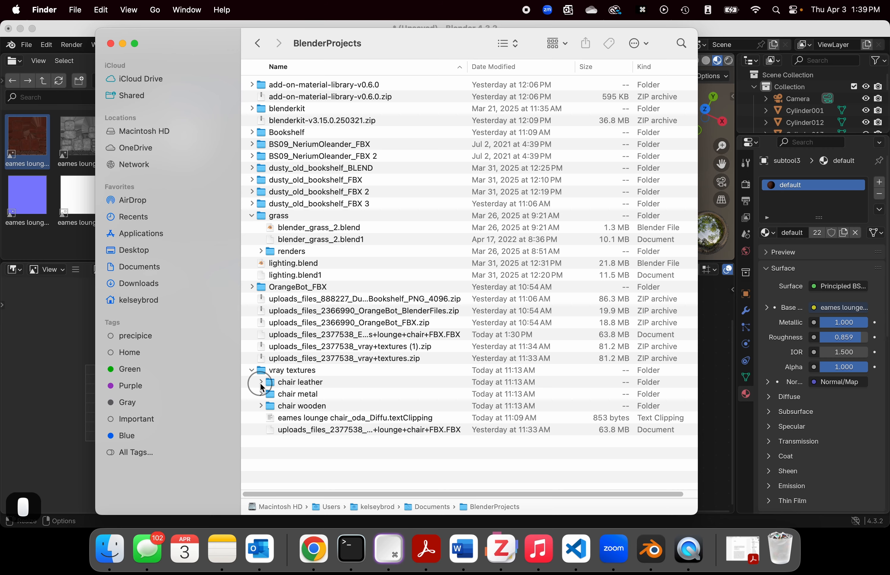
click(291, 395)
key(space)
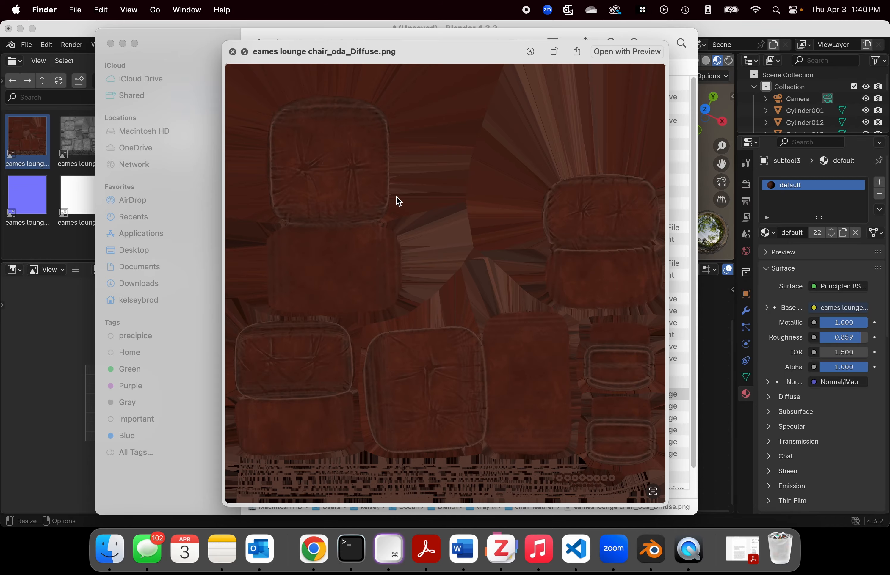
Step: Close the image preview, return to Blender and move the eames lounge chair_oda_Diffuse.png node closer to the Principled BSDF
click(233, 54)
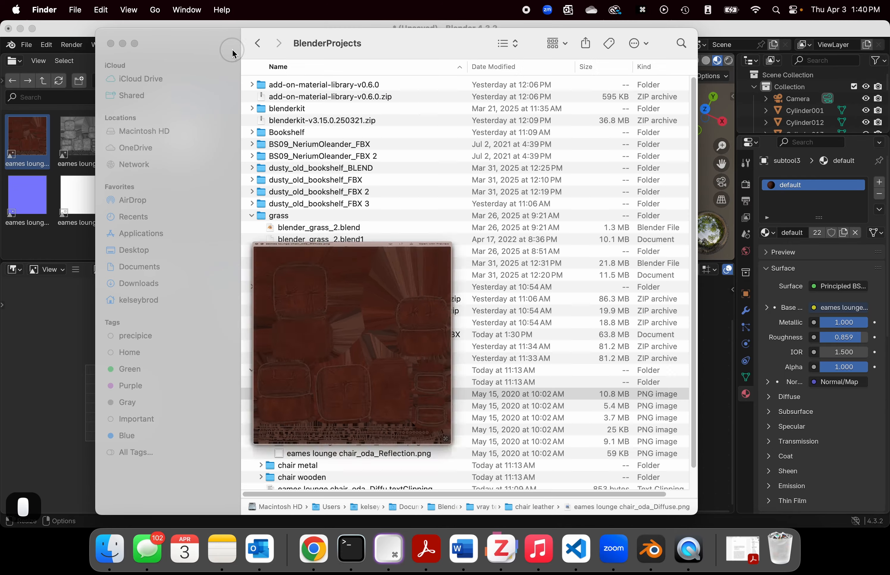
click(123, 45)
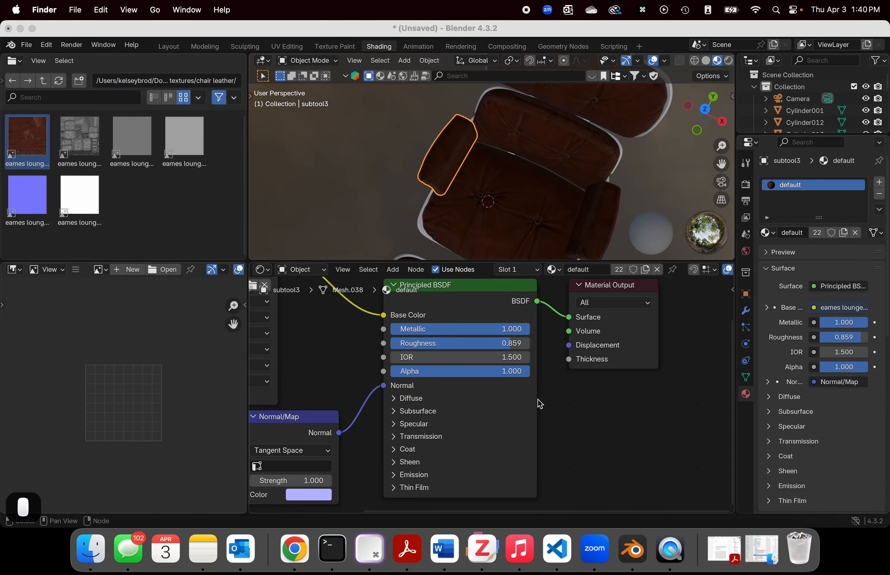
scroll(537, 399, down, 2)
drag(374, 407, 325, 419)
scroll(333, 361, up, 2)
scroll(333, 361, down, 2)
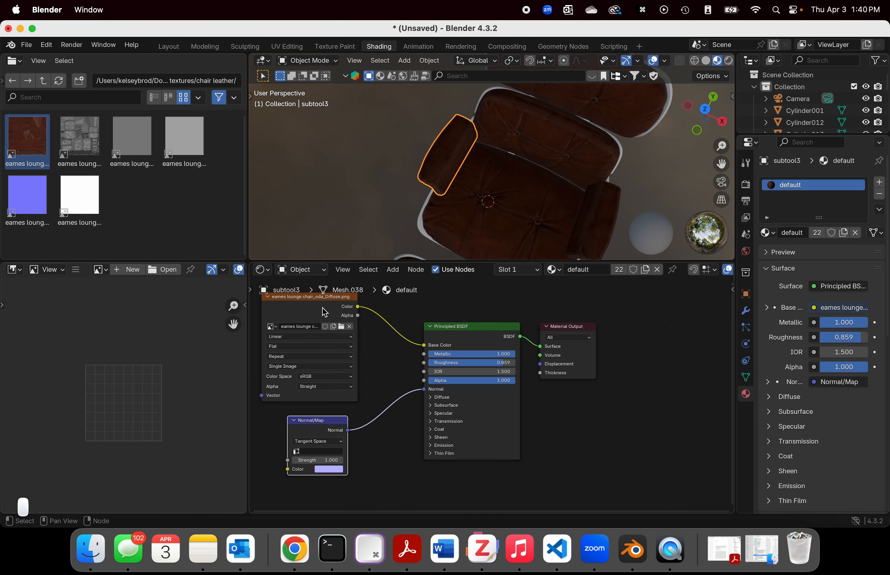
drag(314, 301, 352, 300)
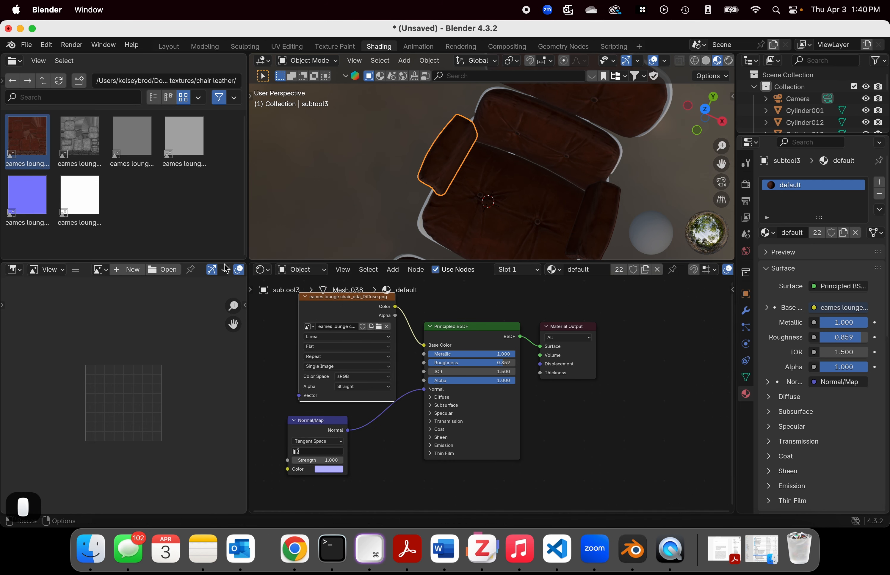
Step: Add eames lounge chair_oda_Normal.png as an image texture node, link its Color to Normal/Map's Color and place it beside that node
scroll(548, 121, up, 2)
middle_drag(548, 123, 601, 139)
middle_drag(575, 174, 471, 198)
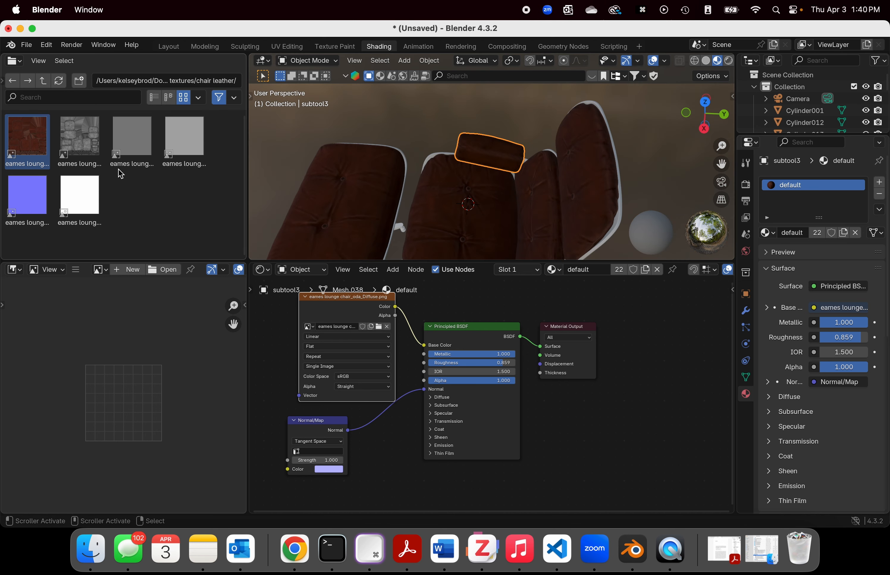
click(113, 142)
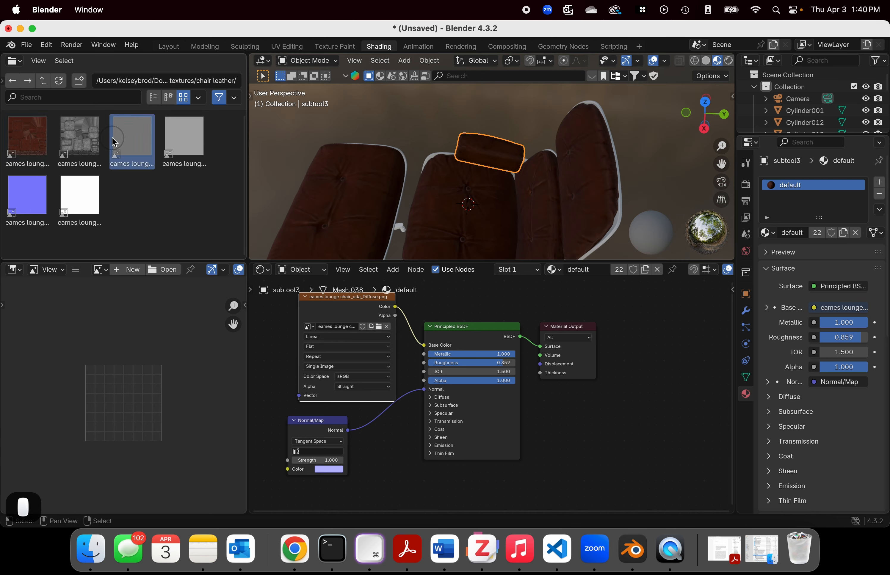
click(48, 194)
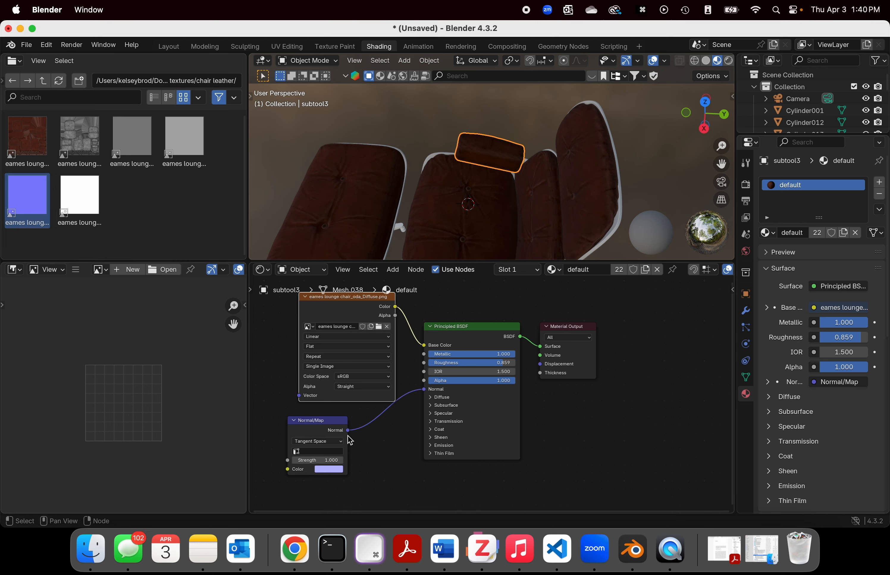
scroll(345, 433, down, 3)
click(32, 198)
drag(32, 202, 433, 453)
click(233, 362)
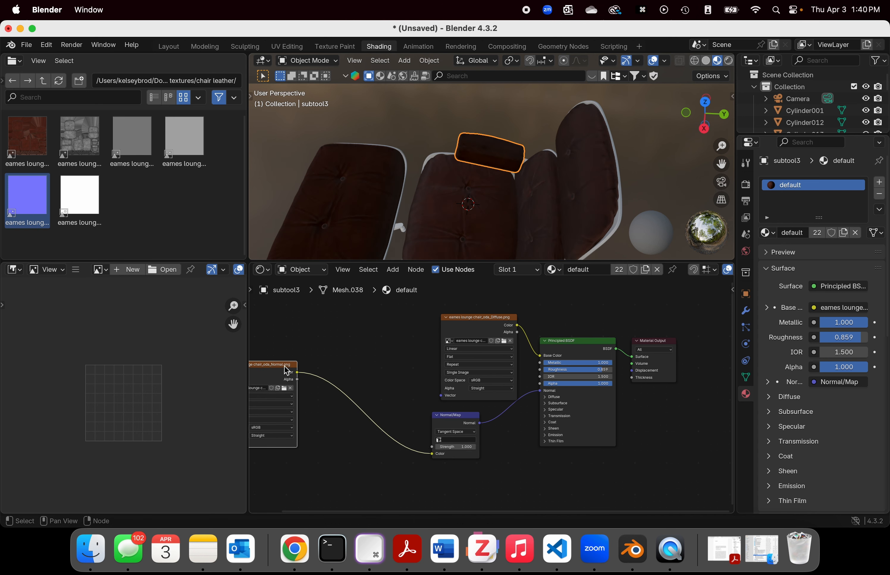
drag(286, 370, 394, 377)
Step: Add eames lounge chair_oda_Glossiness.png from the chair leather folder as an image texture node below Normal/Map
middle_drag(497, 187, 570, 160)
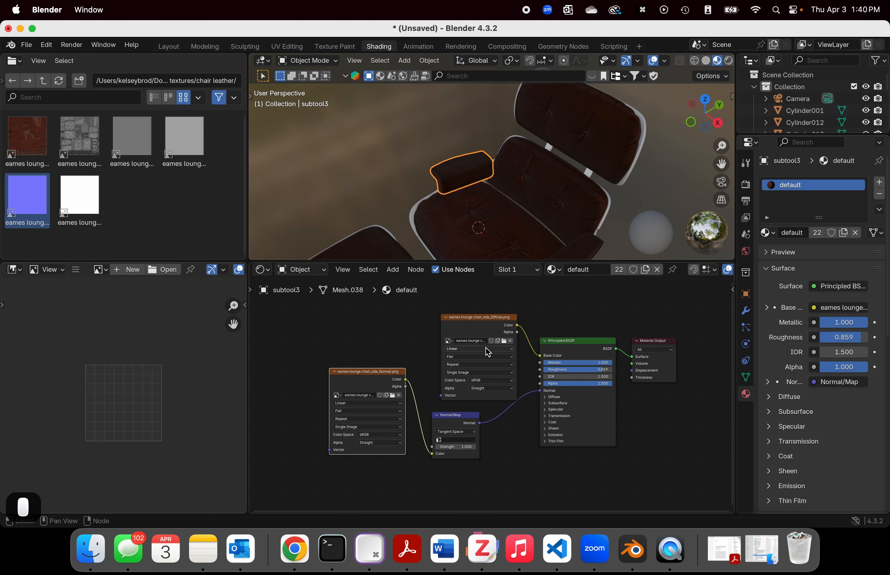
scroll(526, 370, down, 2)
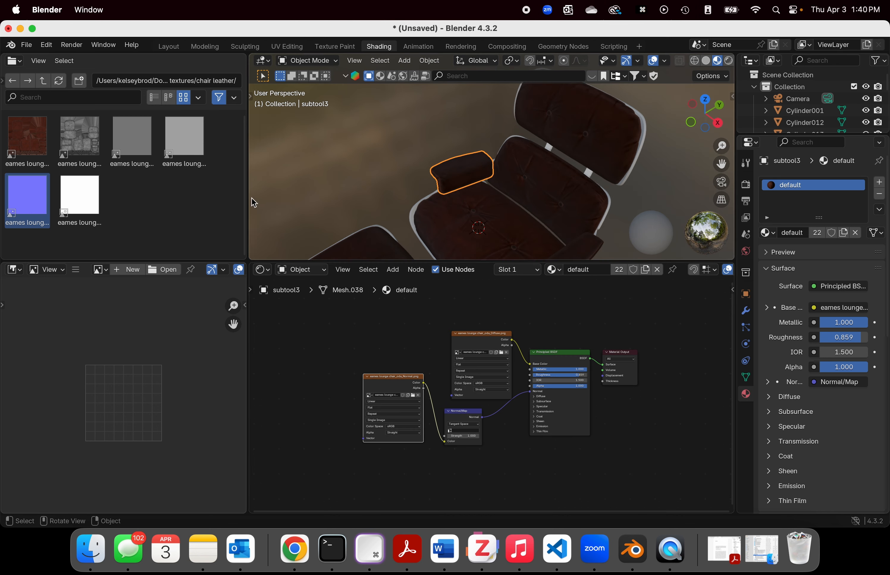
middle_drag(576, 184, 587, 202)
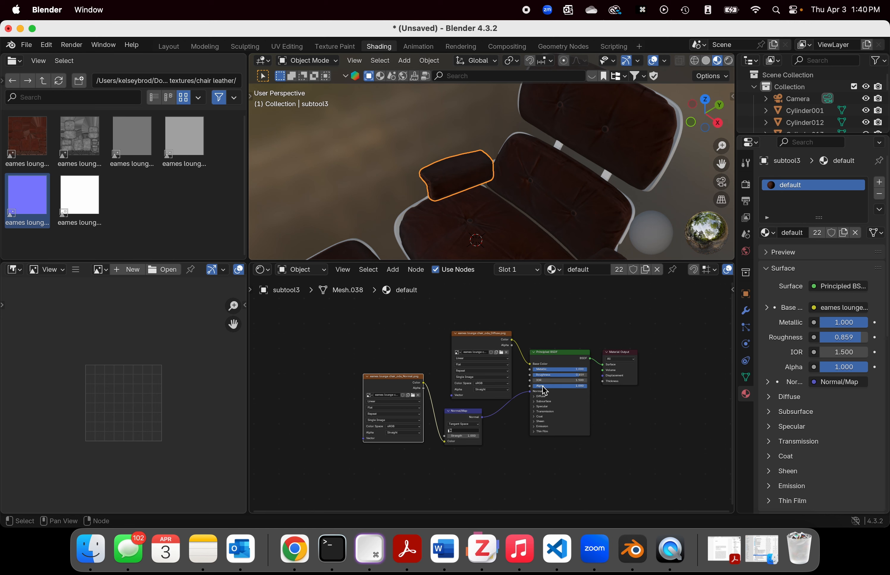
click(88, 141)
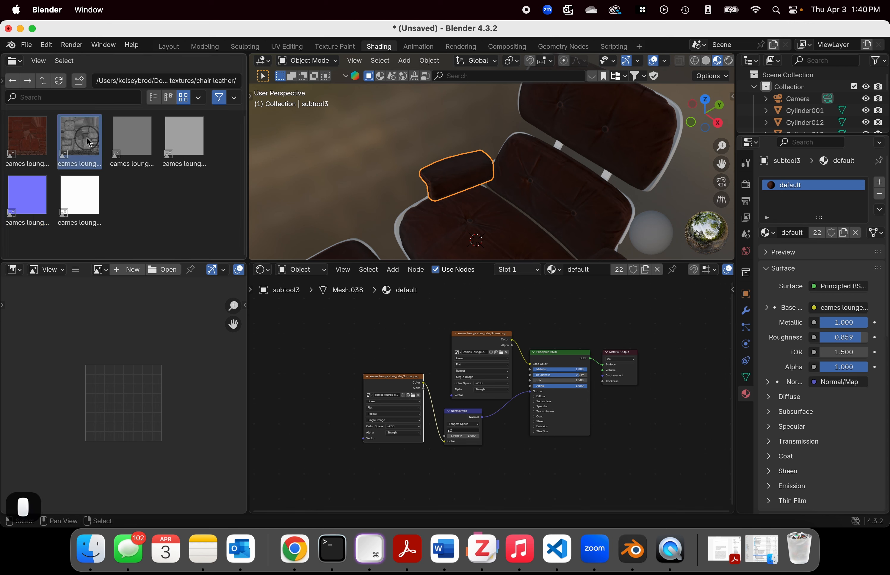
drag(88, 141, 431, 484)
scroll(514, 487, up, 1)
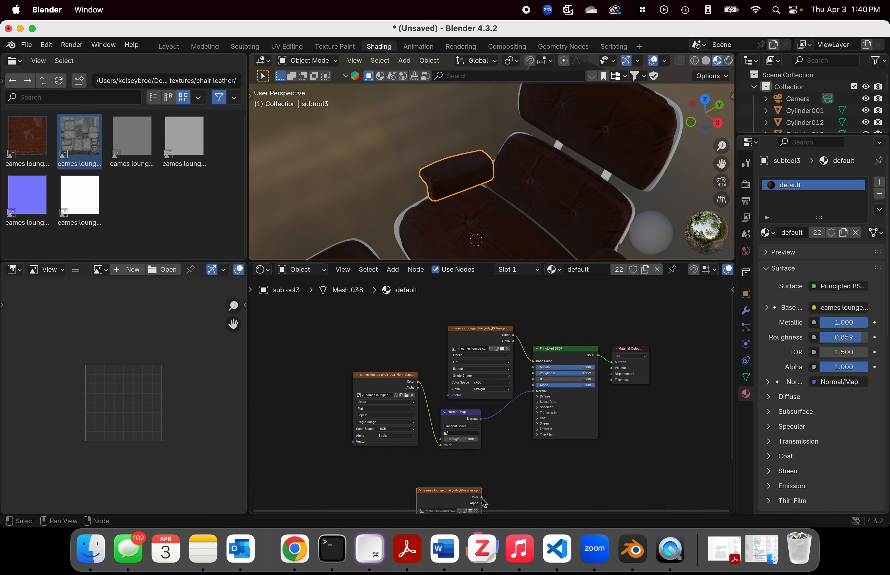
Step: Try linking the Glossiness image's Color directly to the Principled BSDF's Roughness, and disconnect that link
drag(481, 498, 531, 371)
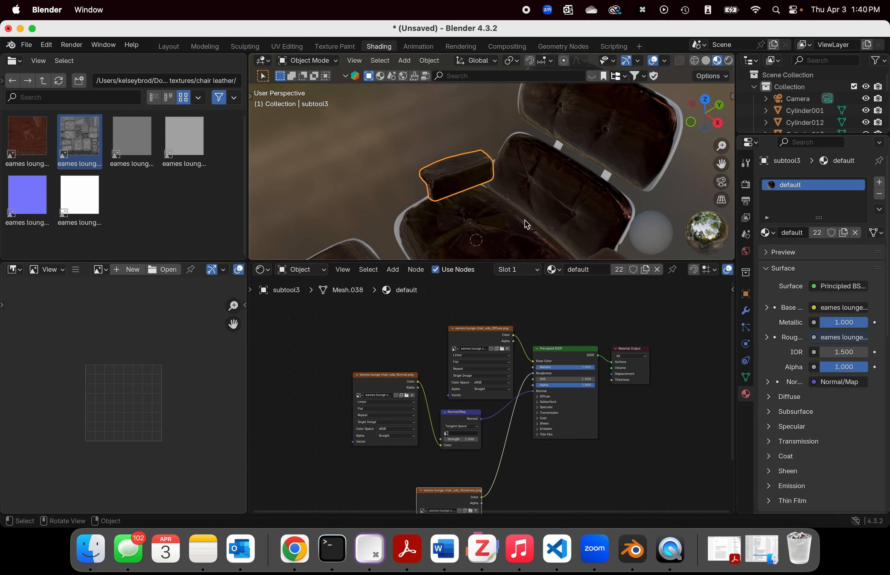
click(533, 476)
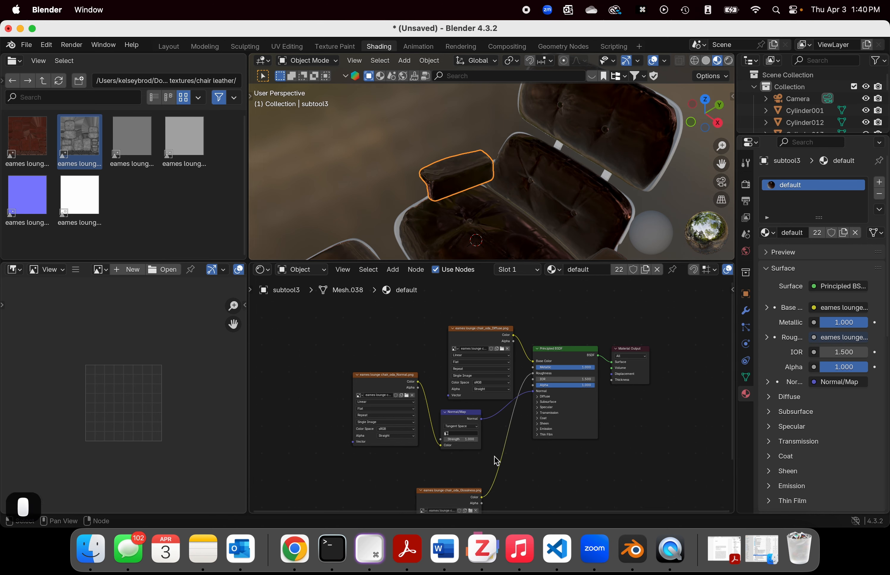
drag(533, 373, 429, 464)
scroll(494, 480, down, 2)
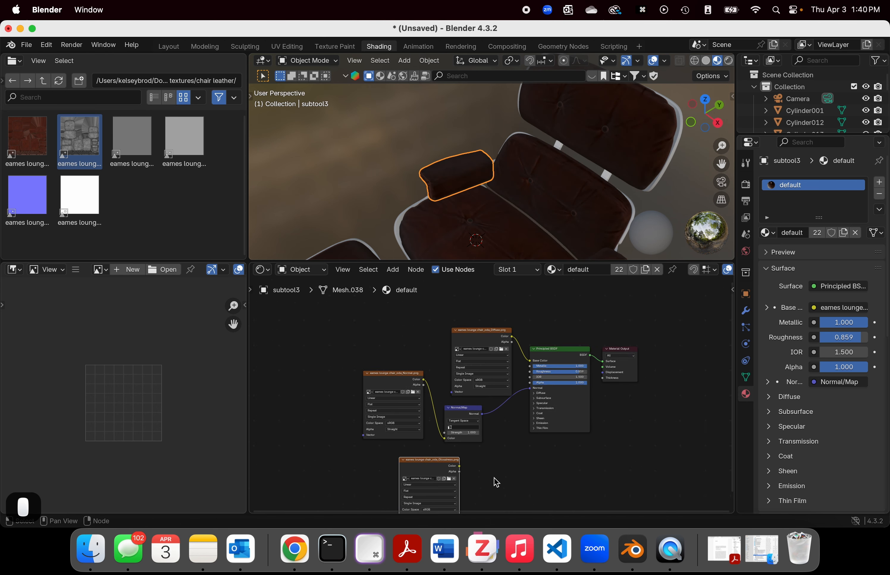
Step: Add an Invert Color node beside the Glossiness image node
right_click(488, 470)
click(537, 472)
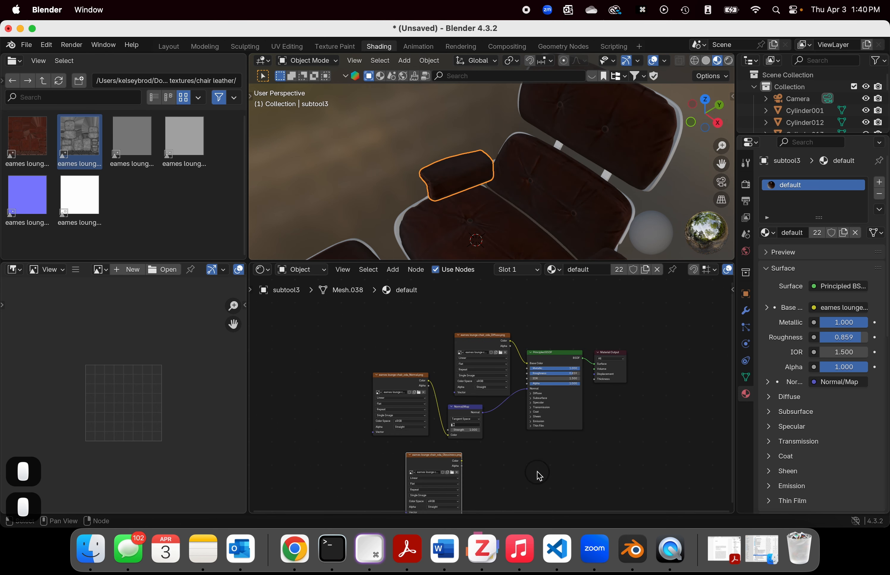
key(a)
click(503, 474)
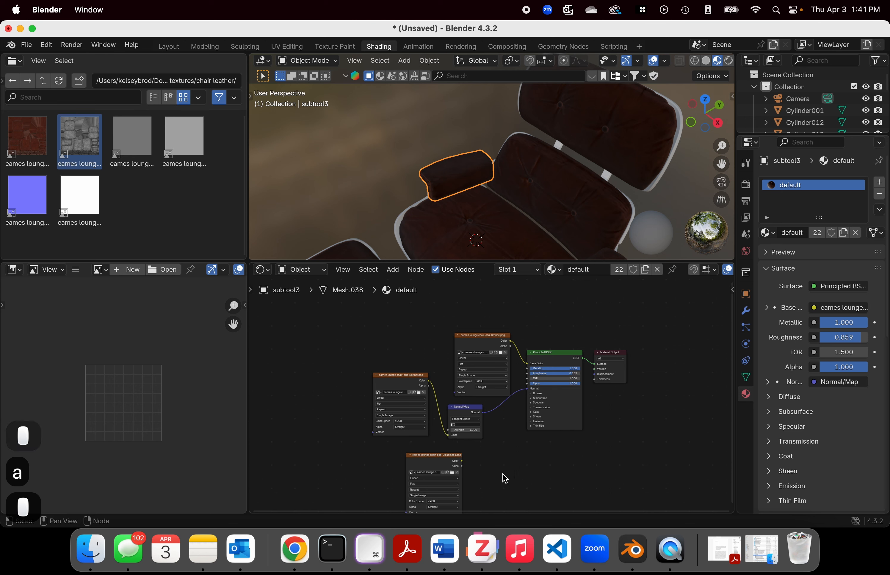
key(shift+a)
mouse_move(502, 474)
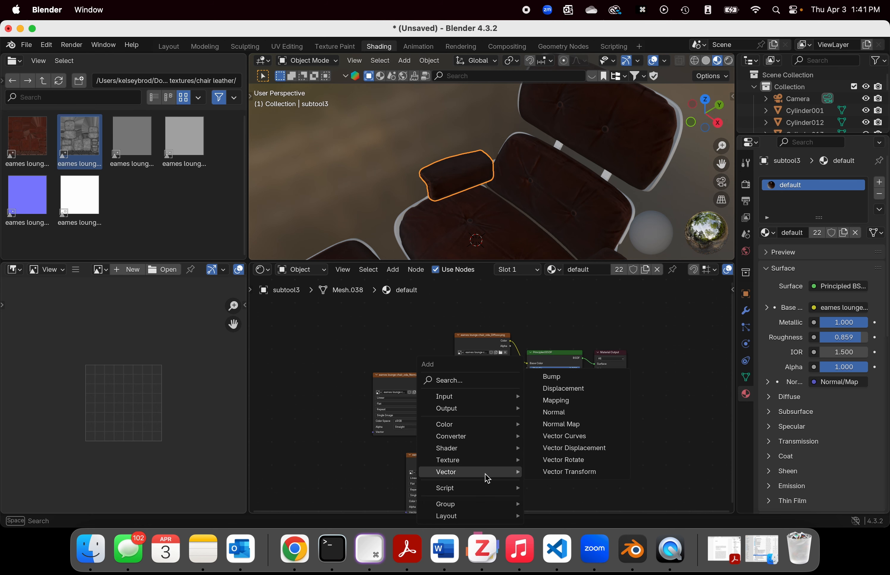
mouse_move(474, 430)
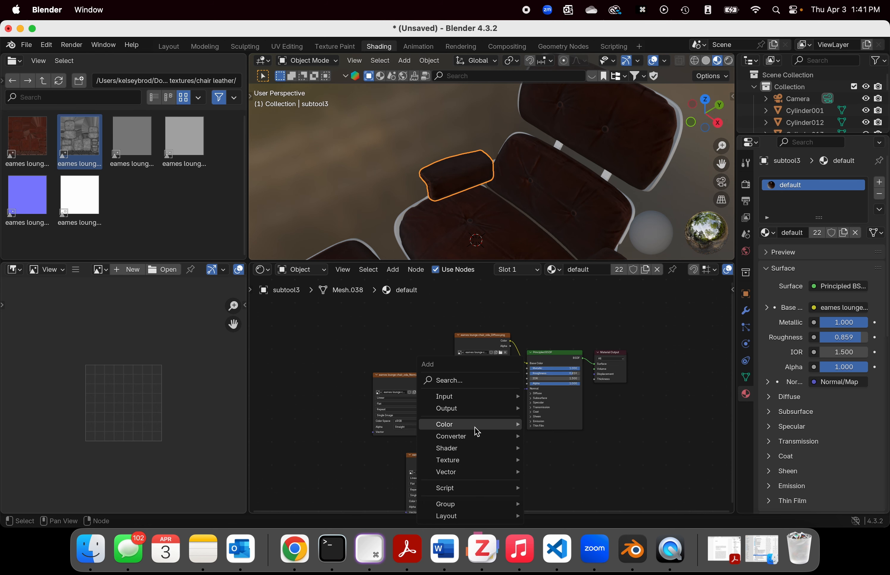
click(544, 459)
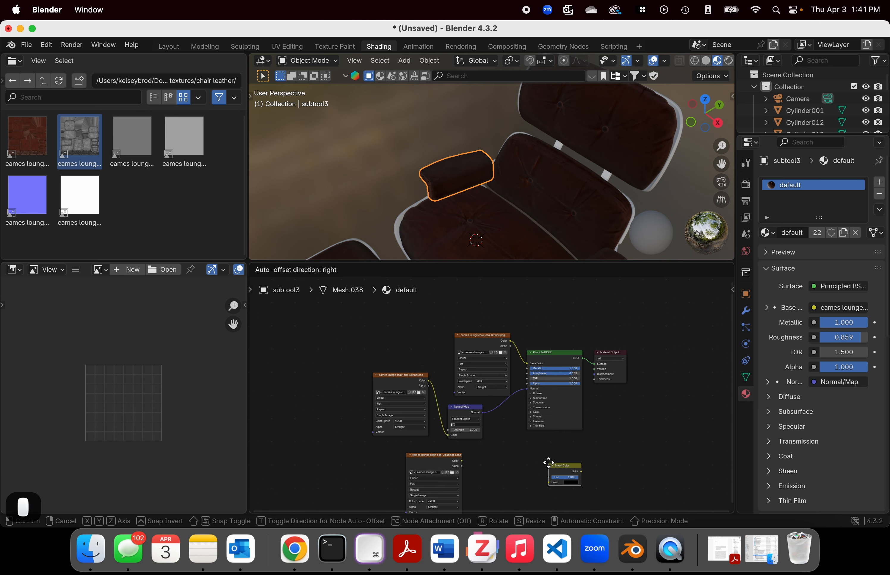
click(486, 458)
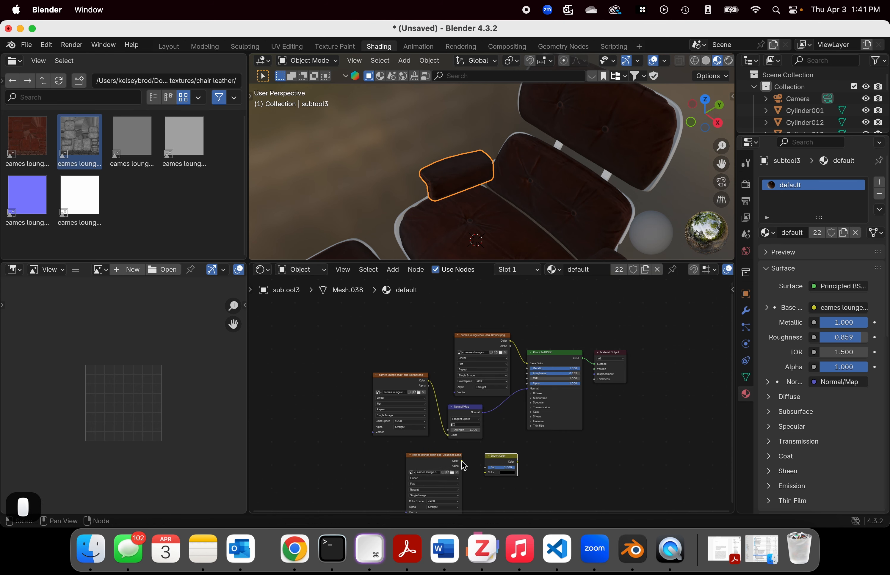
Step: Route the Glossiness image's Color through Invert Color into the Principled BSDF's Roughness
drag(462, 460, 520, 373)
key(Escape)
key(Escape)
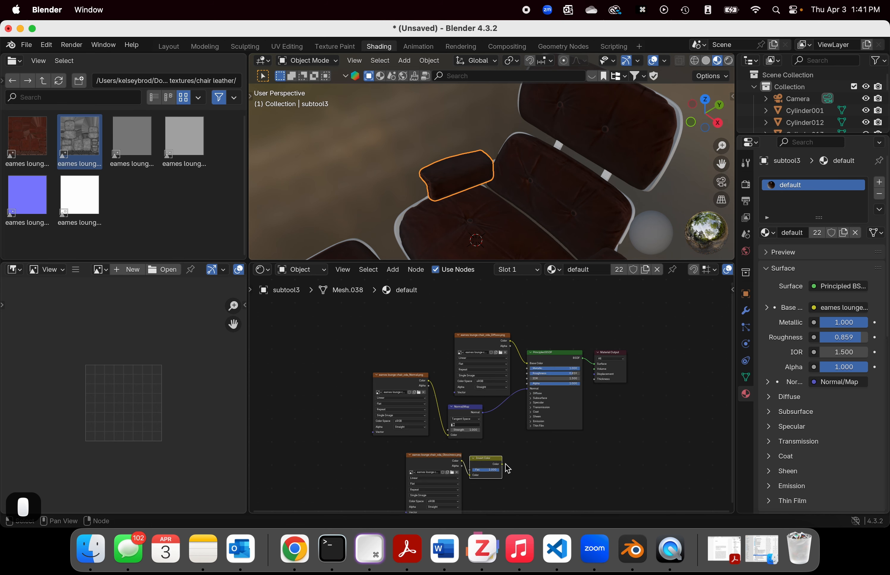
drag(501, 465, 527, 373)
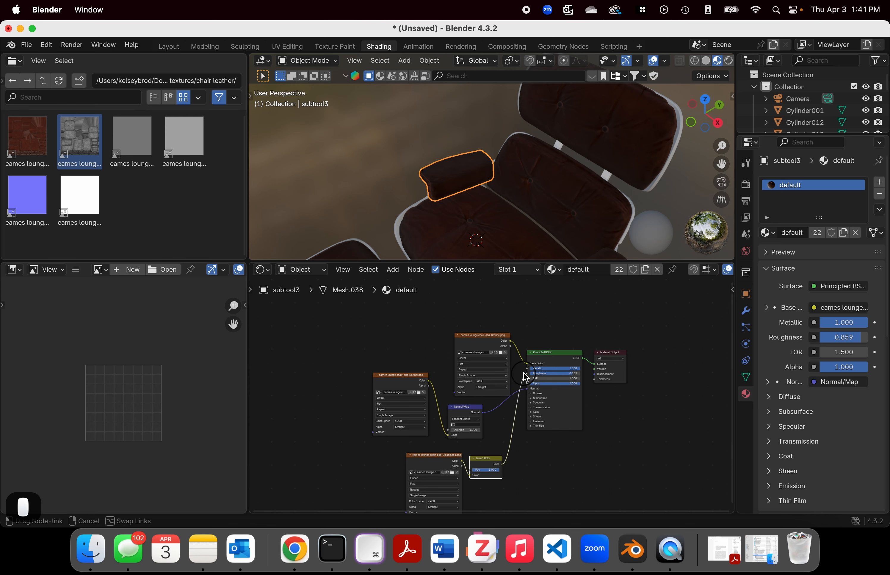
Step: Inspect the chair's leather from several angles and move the diffuse image node up, away from Normal/Map
mouse_move(552, 194)
middle_down()
mouse_move(536, 179)
mouse_move(539, 193)
middle_up()
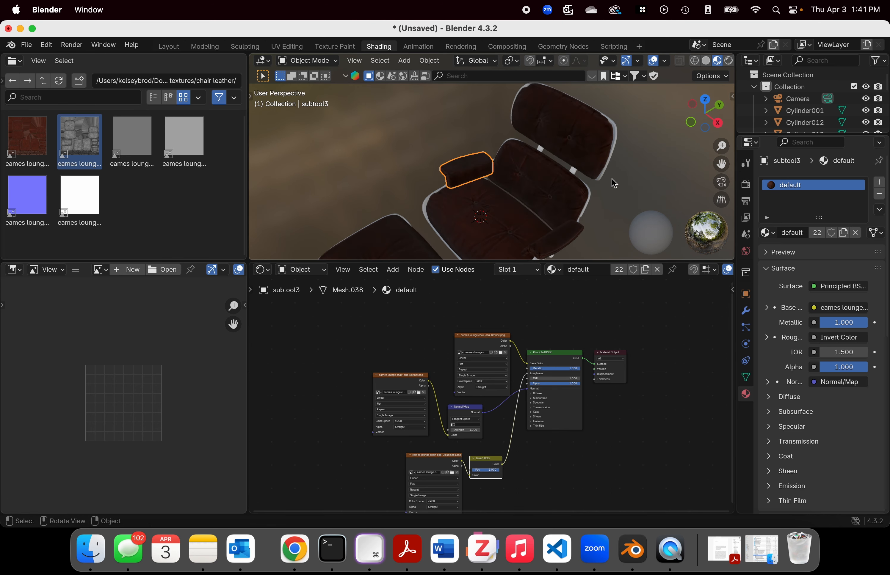
middle_drag(613, 183, 560, 144)
middle_drag(357, 155, 515, 184)
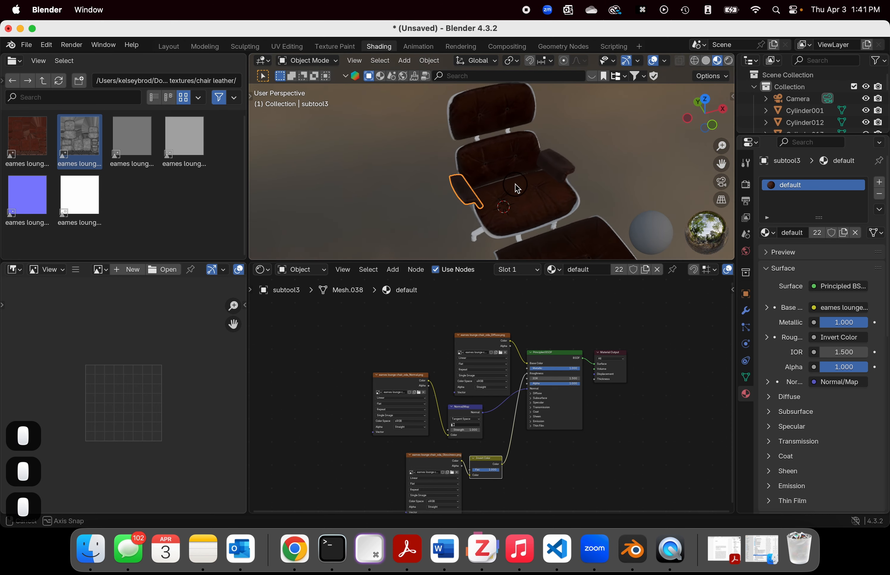
drag(469, 340, 472, 314)
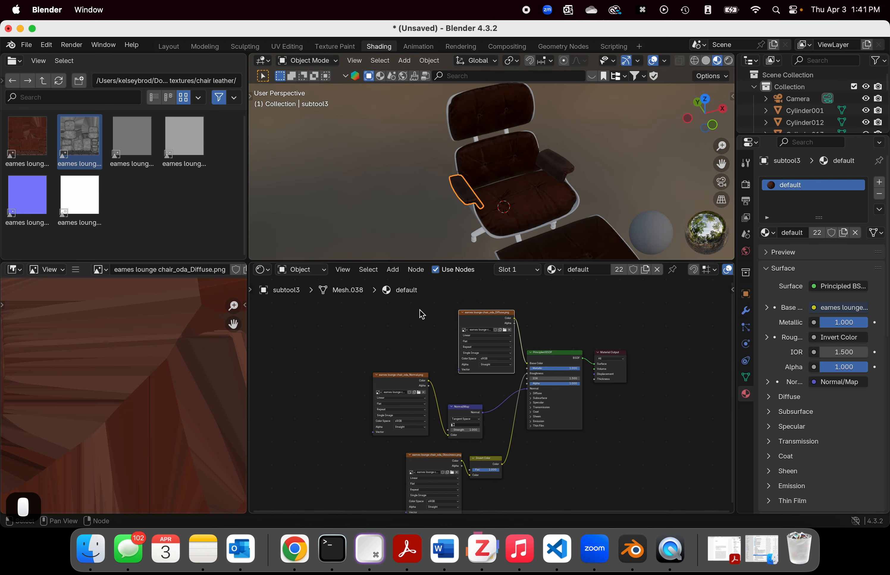
click(23, 132)
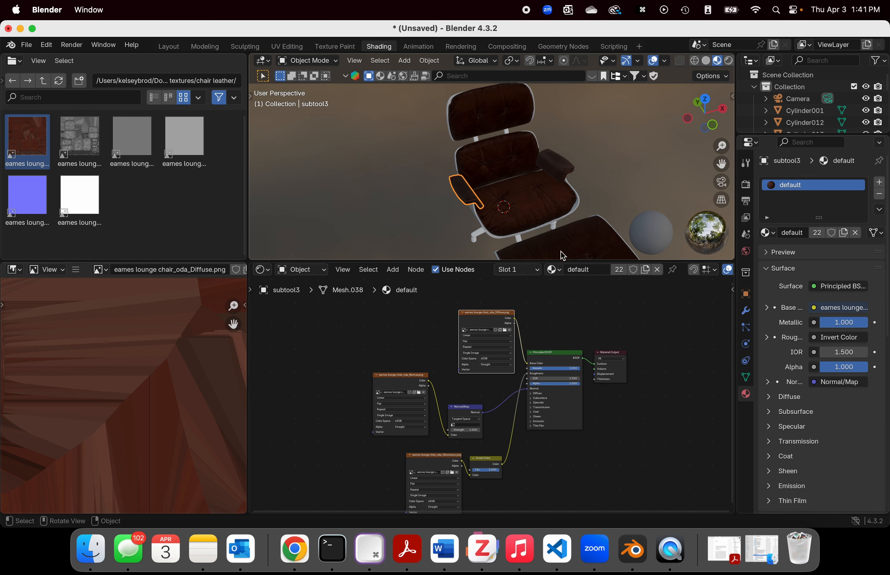
Step: Enlarge the 3D viewport and select the white shell under the seat, shifting its material nodes as a group
drag(541, 260, 540, 321)
middle_drag(580, 219, 450, 184)
click(505, 271)
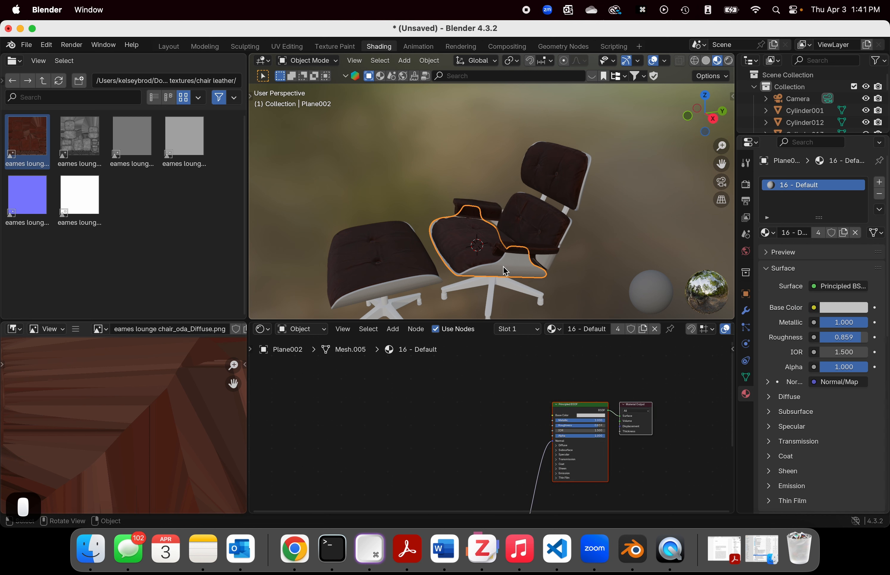
scroll(542, 361, right, 3)
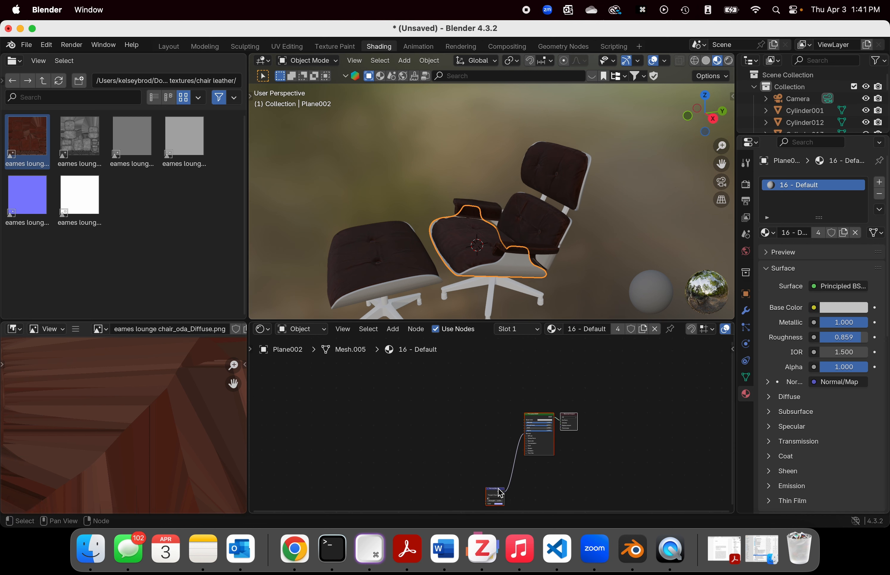
drag(499, 489, 444, 436)
click(378, 403)
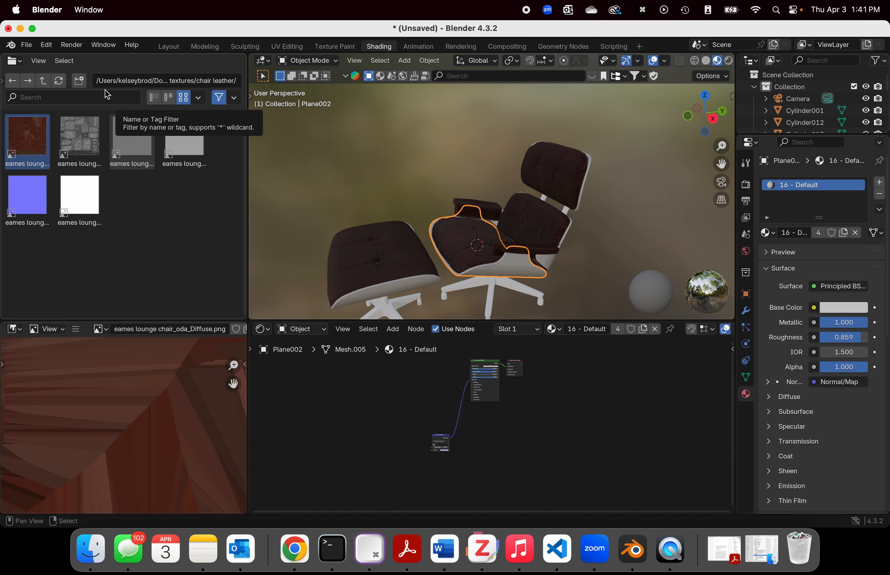
Step: Open the chair wooden texture folder and add its wood diffuse image as a node in the seat shell's material
click(43, 81)
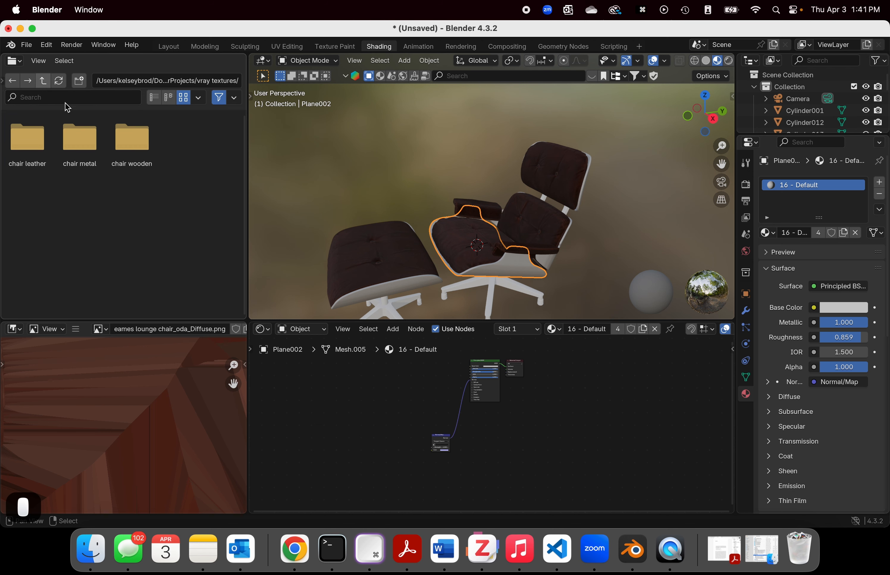
click(130, 147)
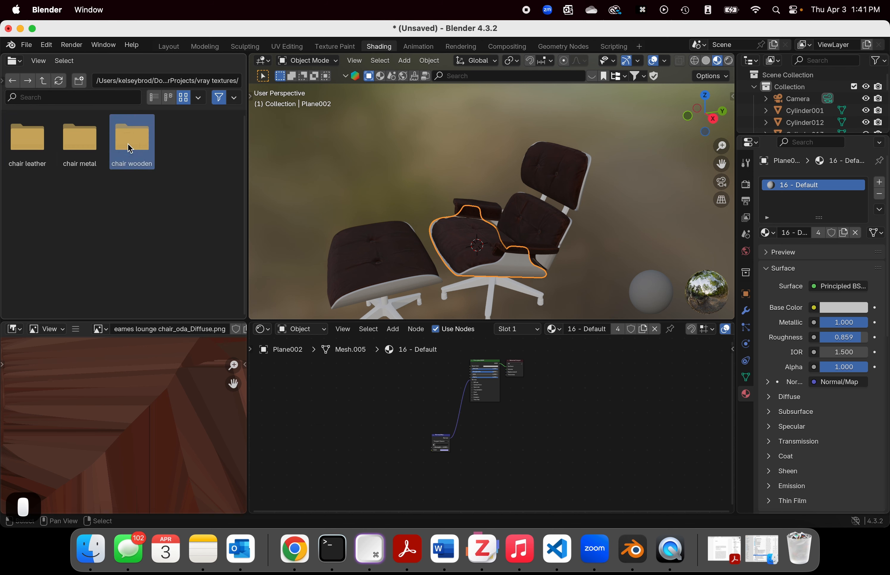
double_click(129, 148)
drag(28, 142, 374, 395)
Step: Move the Normal/Map node up, closer to the Principled BSDF and beside the wood diffuse image node
drag(443, 442, 431, 399)
scroll(433, 400, up, 4)
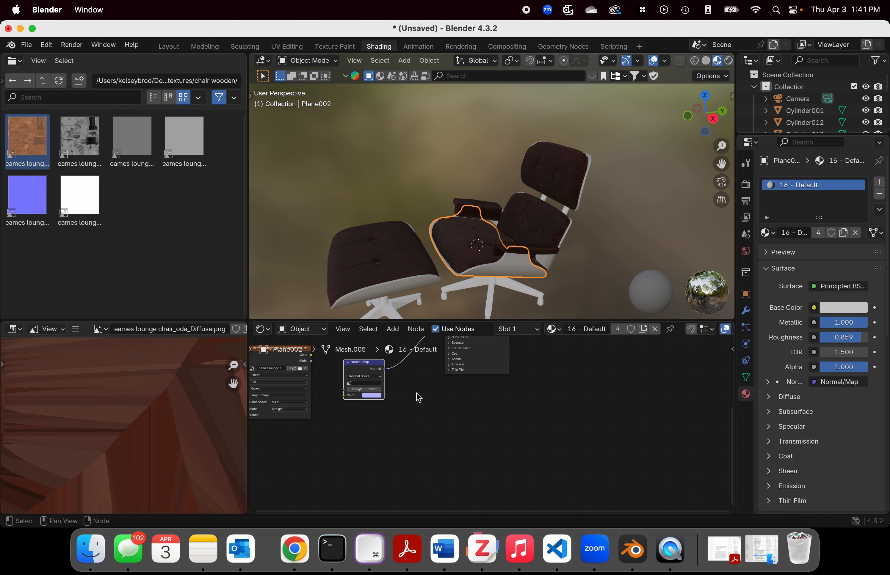
middle_drag(417, 395, 484, 441)
middle_drag(482, 406, 484, 428)
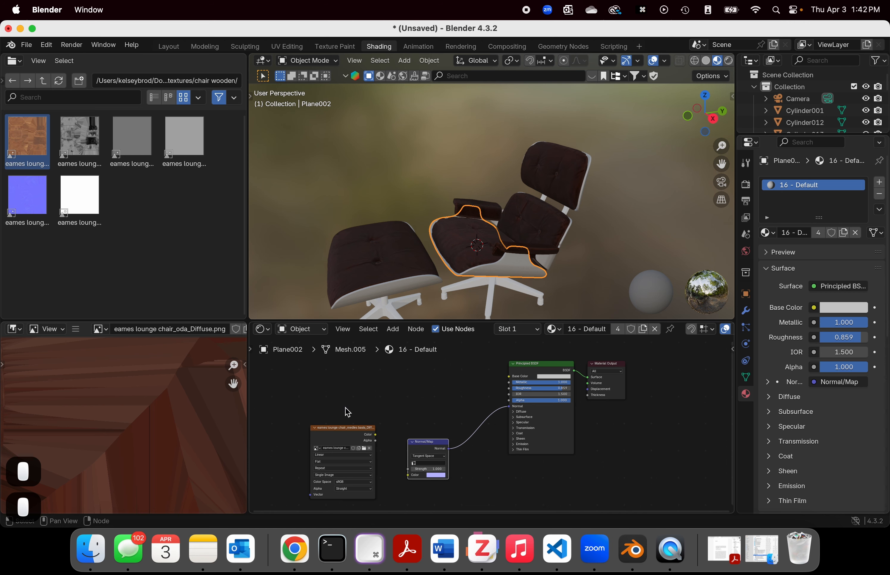
Step: Connect the wood diffuse image to the seat shell's Base Color and add the wood normal image, linked to the Normal/Map node's Color
drag(355, 430, 509, 382)
scroll(499, 383, down, 2)
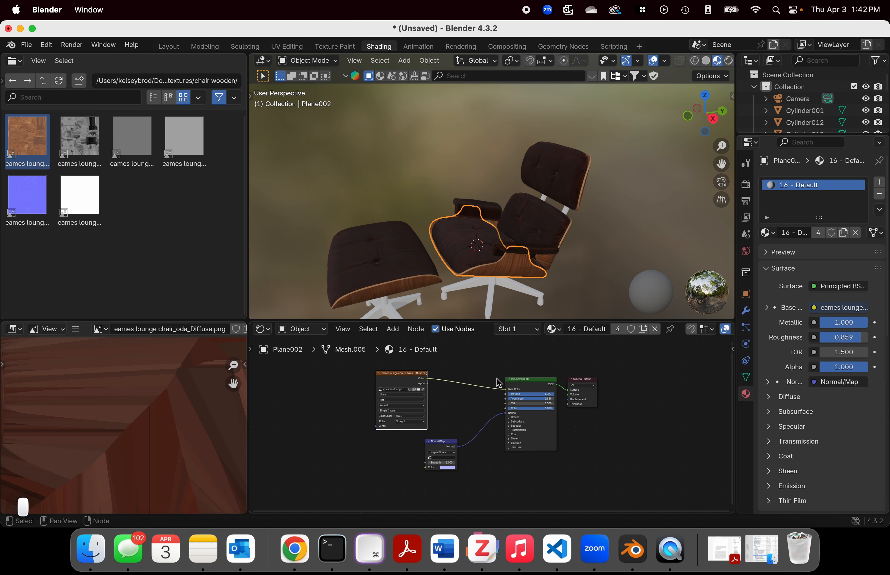
mouse_move(27, 201)
mouse_down()
mouse_move(439, 497)
mouse_move(359, 465)
mouse_move(434, 472)
mouse_move(425, 472)
mouse_up()
Step: Check the materials of the chair's star base and a backrest support from behind, and return to the vray textures folder
middle_drag(602, 244, 406, 316)
scroll(361, 388, down, 2)
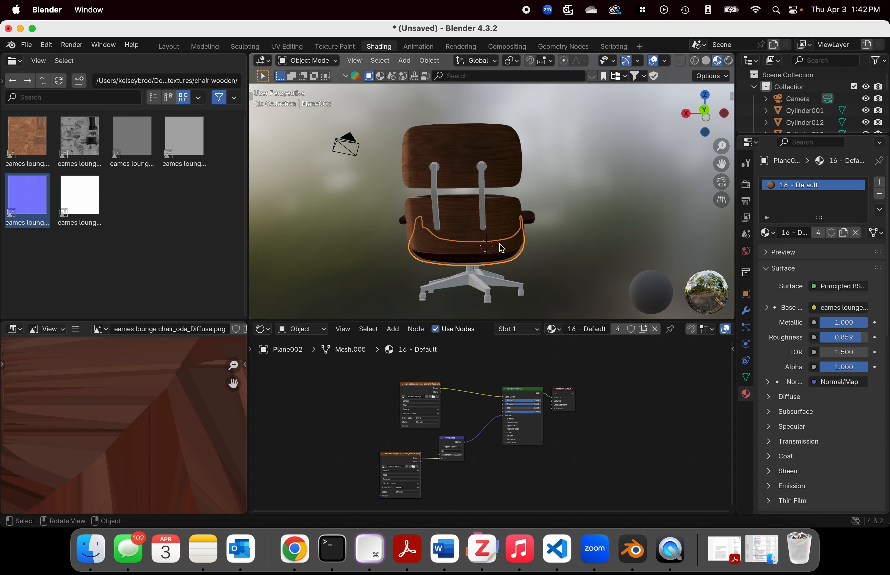
click(473, 290)
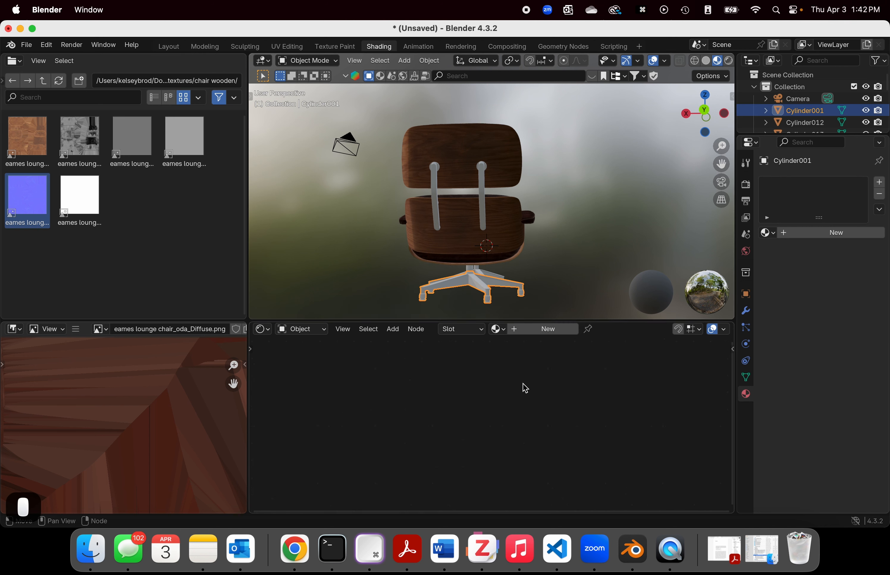
click(434, 182)
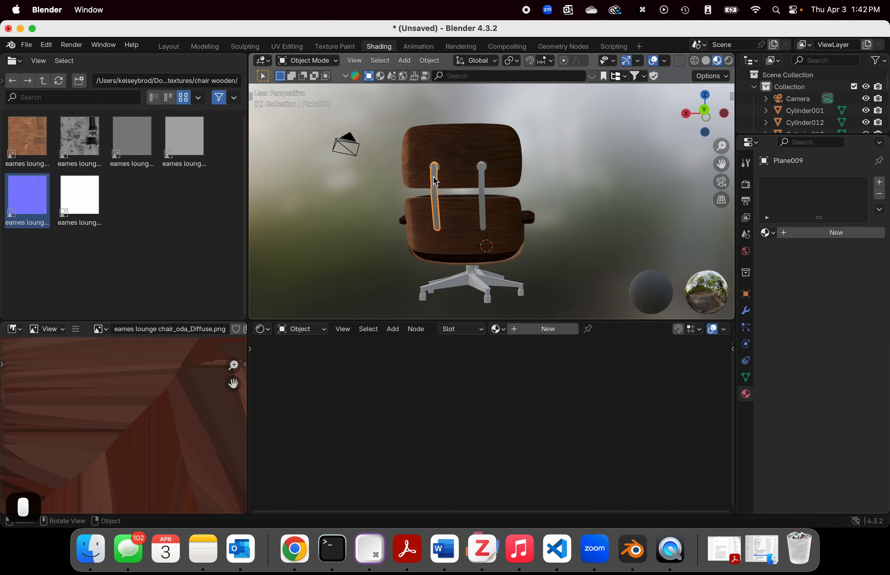
click(43, 81)
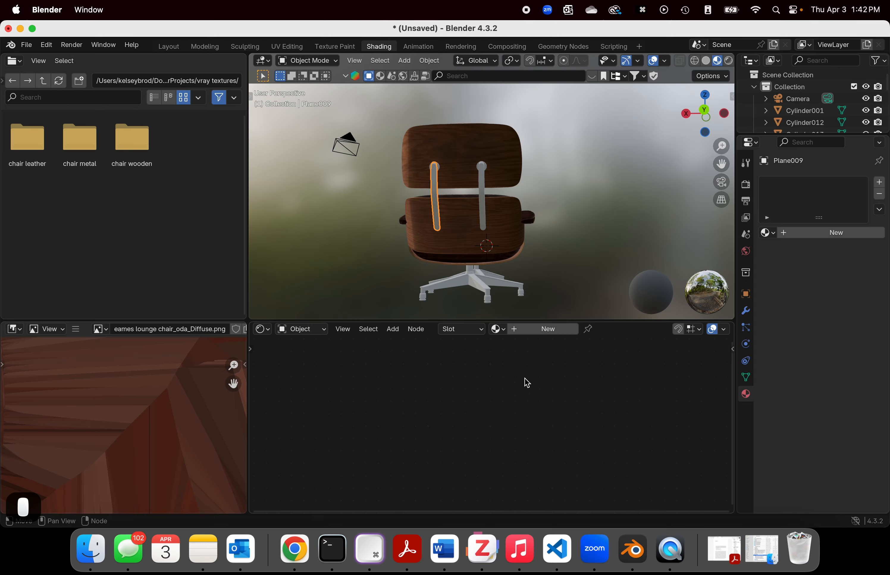
middle_drag(381, 270, 465, 294)
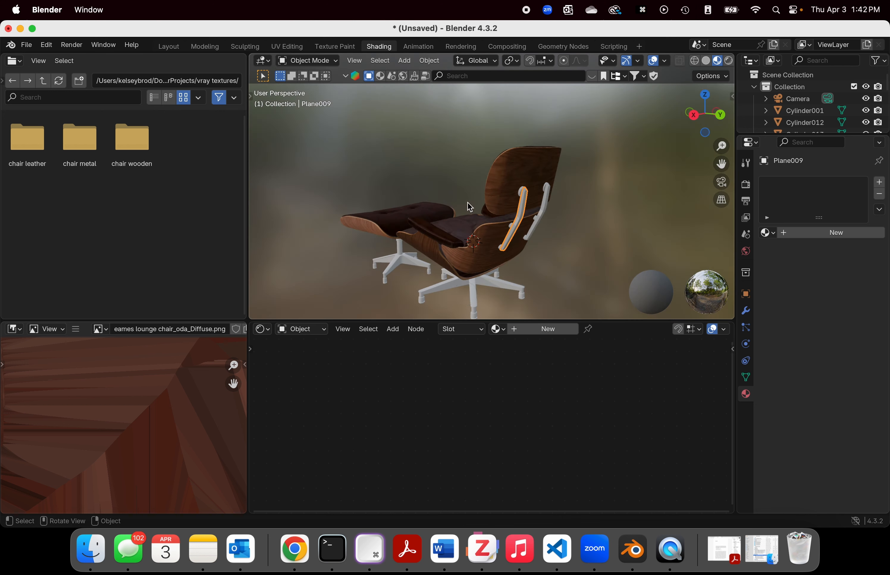
Step: Try to copy all of the seat cushion's leather material nodes over to the chair's star base
click(465, 230)
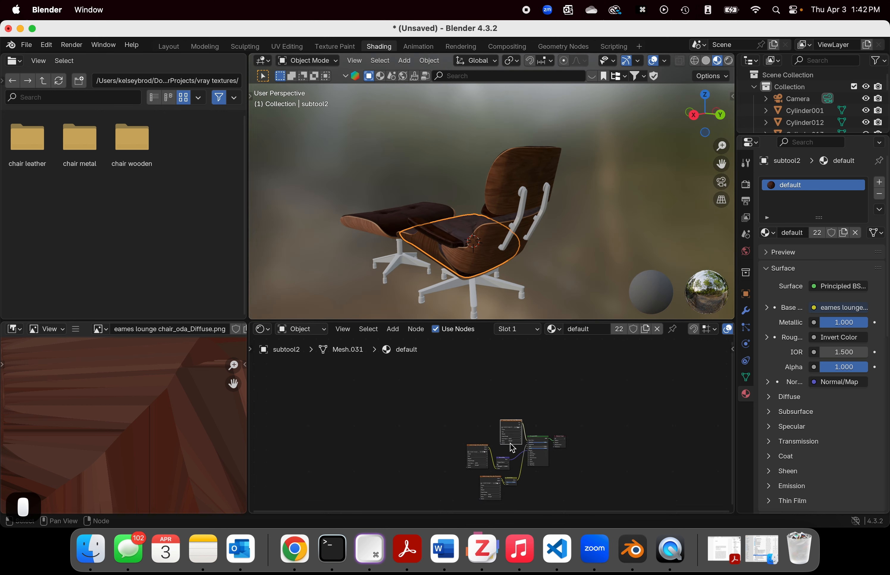
drag(457, 408, 568, 495)
right_click(538, 455)
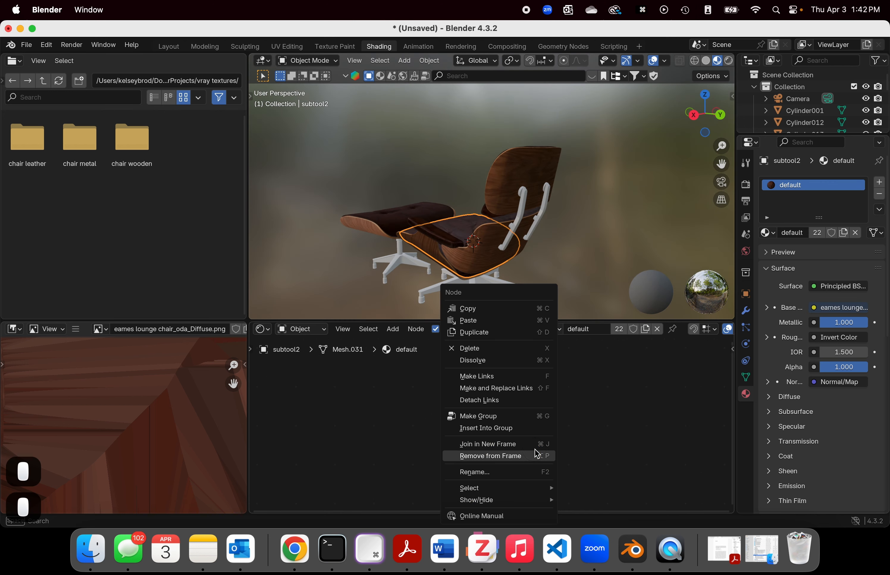
click(472, 308)
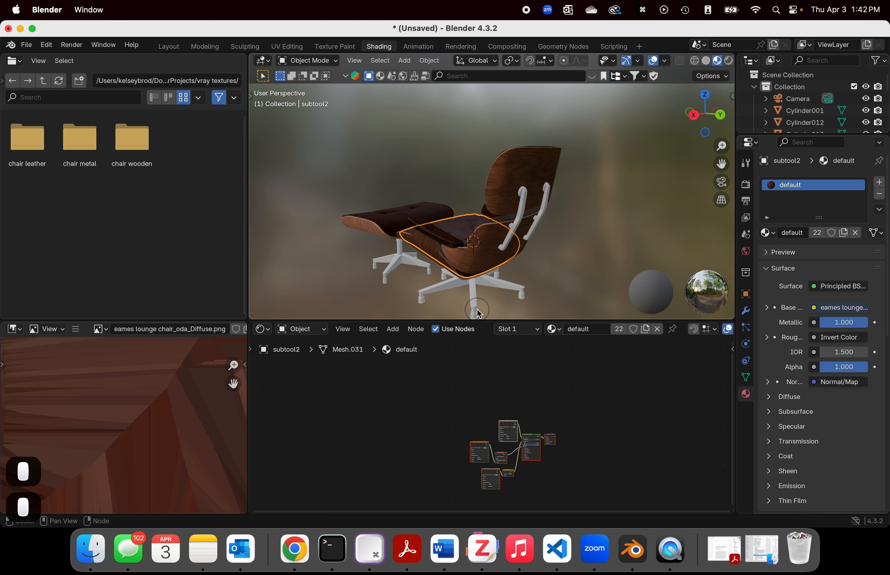
click(474, 283)
right_click(479, 408)
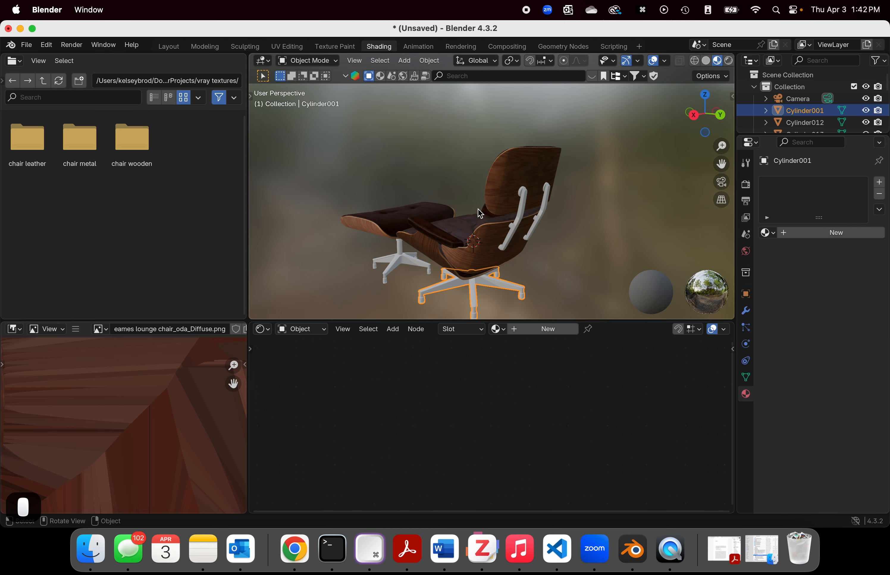
Step: Try to copy the upper backrest's wood material nodes and paste them into the chair's star base
click(513, 197)
drag(408, 383, 550, 466)
key(super+c)
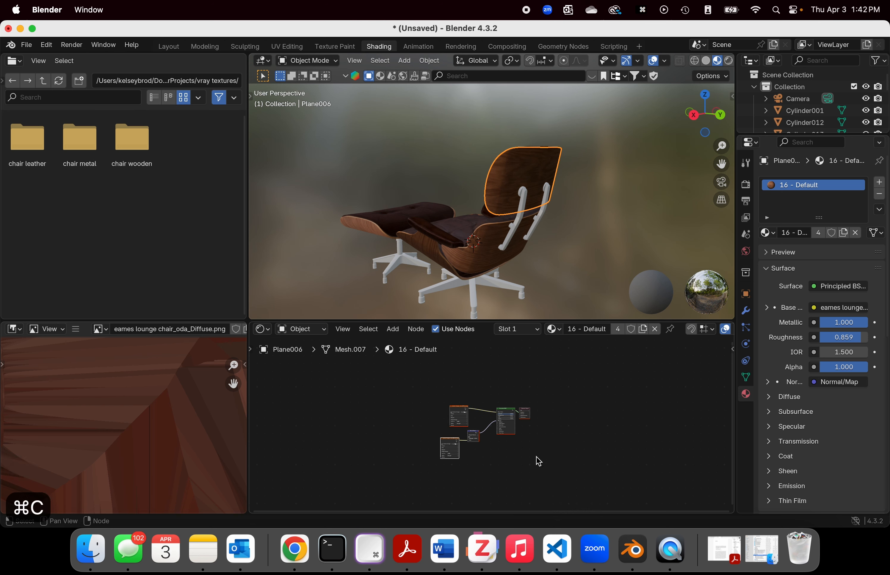
click(472, 287)
click(479, 435)
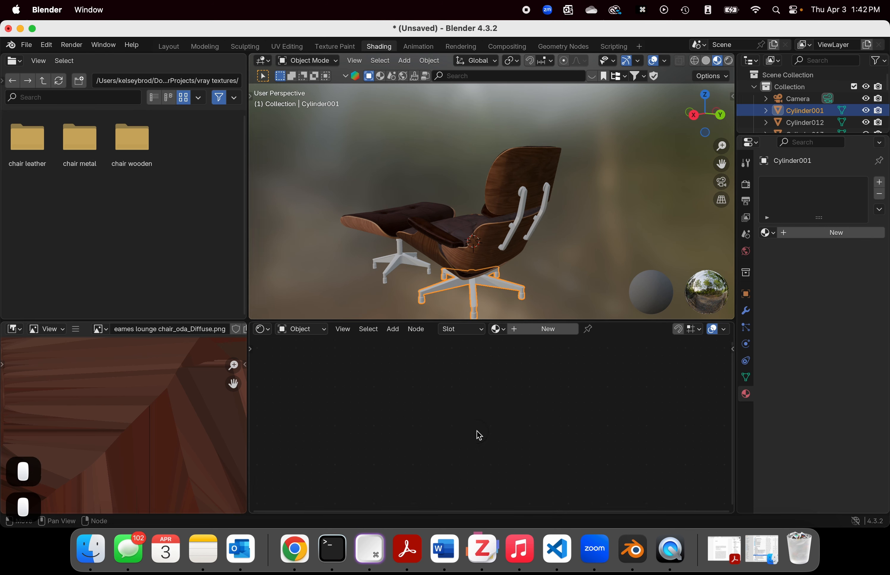
key(super+v)
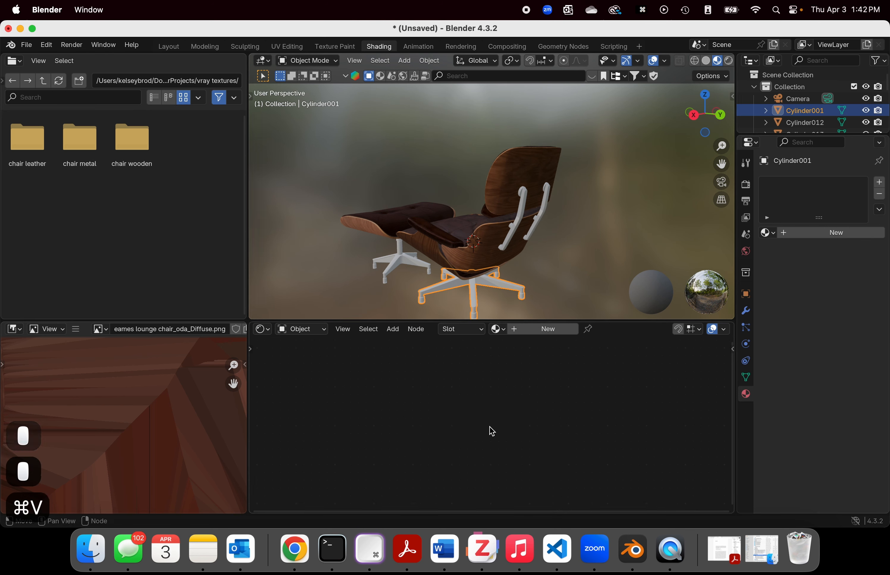
Step: Assign the existing material named Material to the chair's star base
click(768, 233)
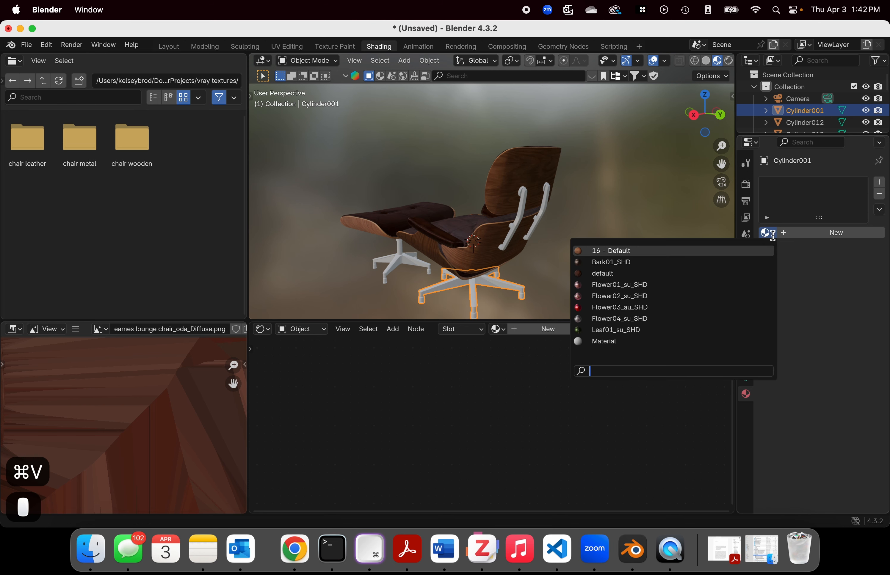
click(629, 342)
scroll(626, 407, up, 5)
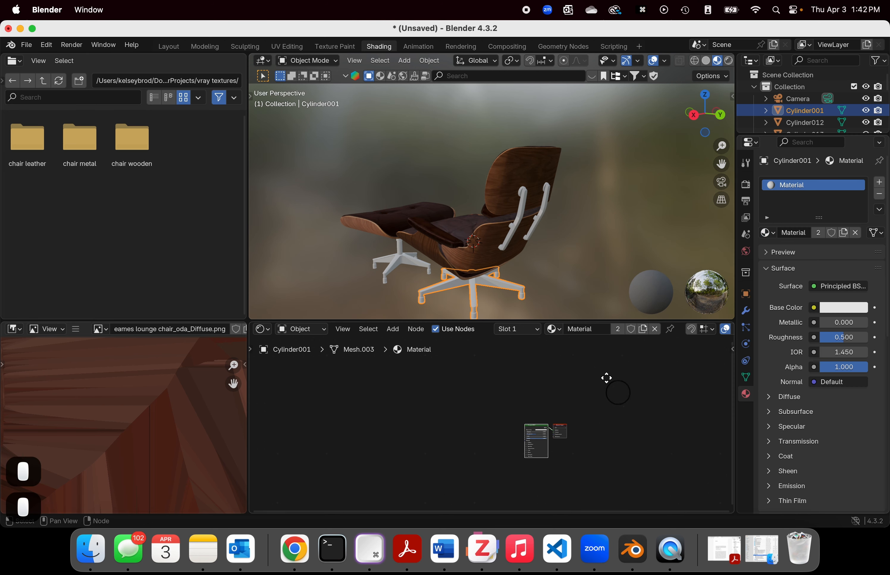
middle_drag(649, 417, 605, 402)
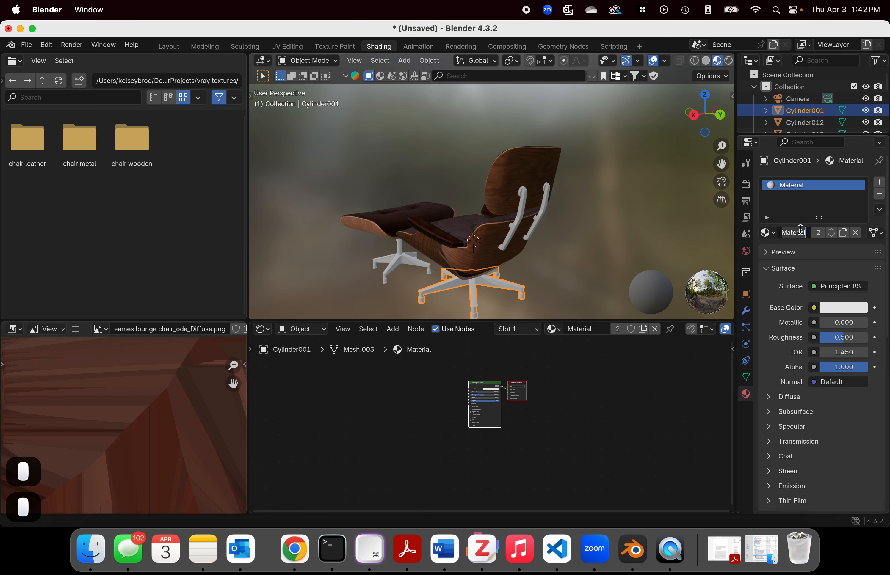
Step: Rename the star base's material to metal
key(BackSpace)
key(BackSpace)
key(BackSpace)
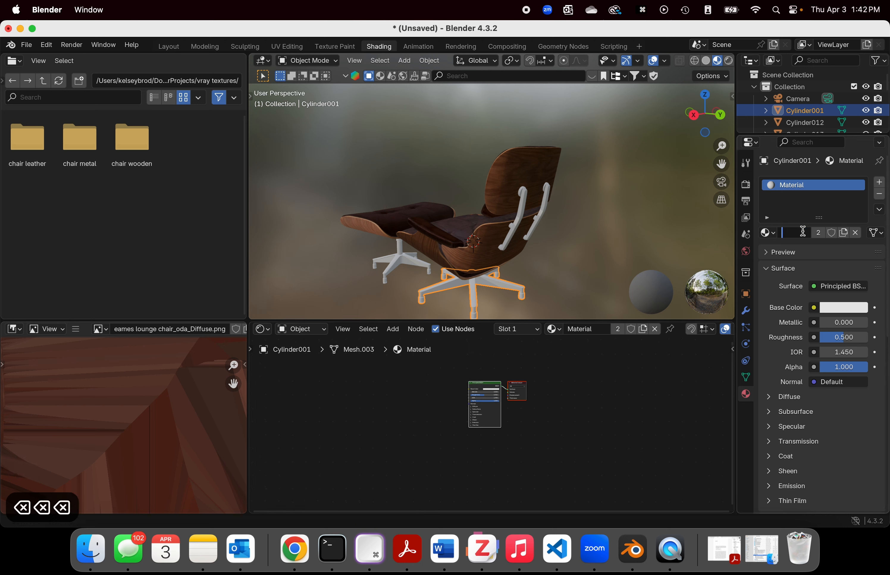
text(metal)
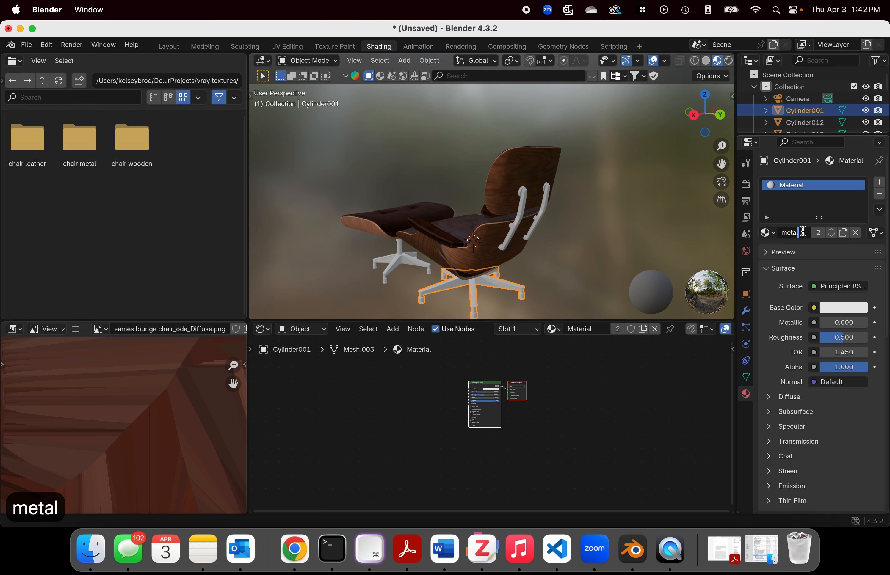
key(Return)
Step: Select the chair's lower wooden shell and rename its material to wood
click(500, 241)
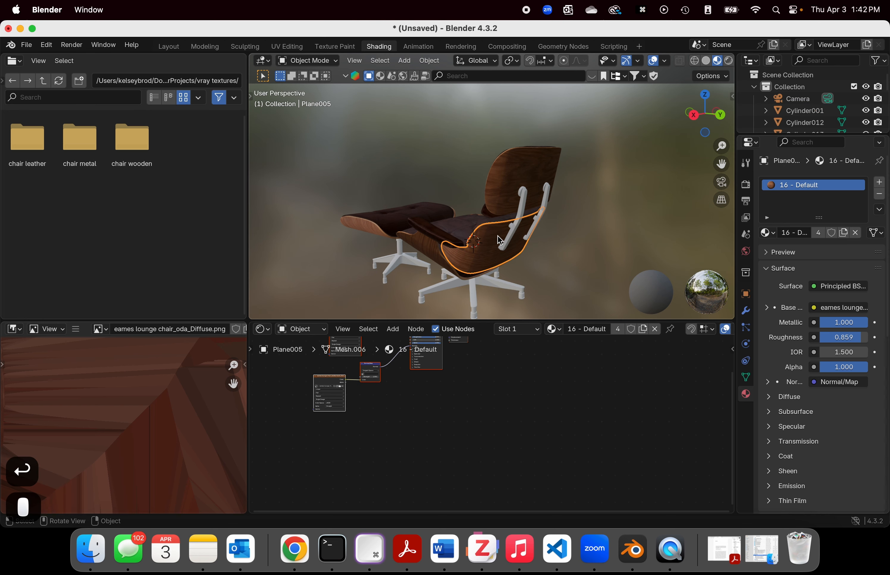
click(800, 234)
text(wood)
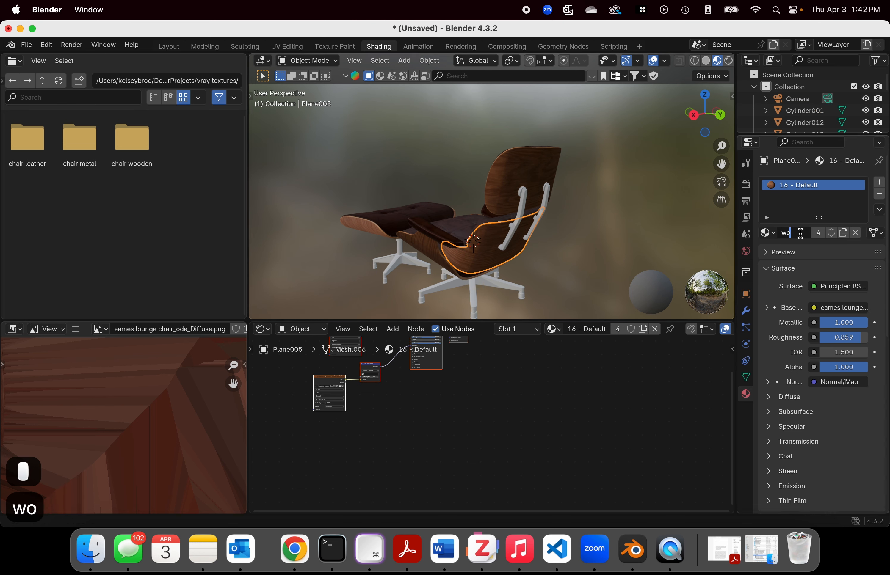
key(Return)
Step: Select the leather seat cushion and rename its material to leather
click(455, 228)
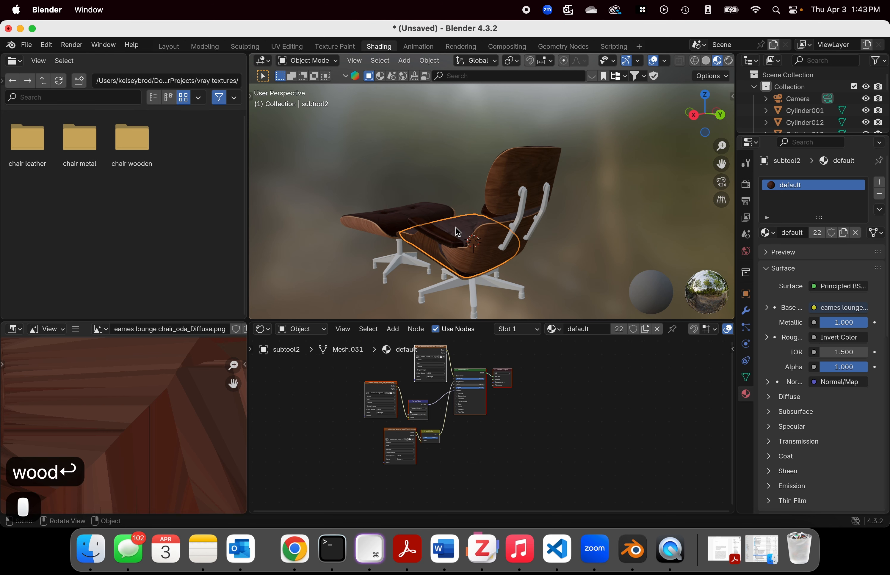
click(793, 234)
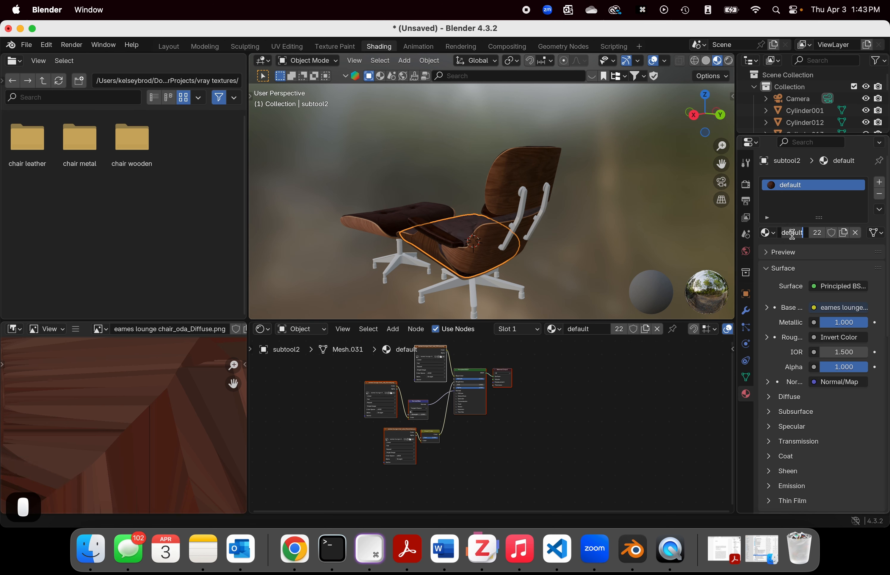
text(leather)
key(Return)
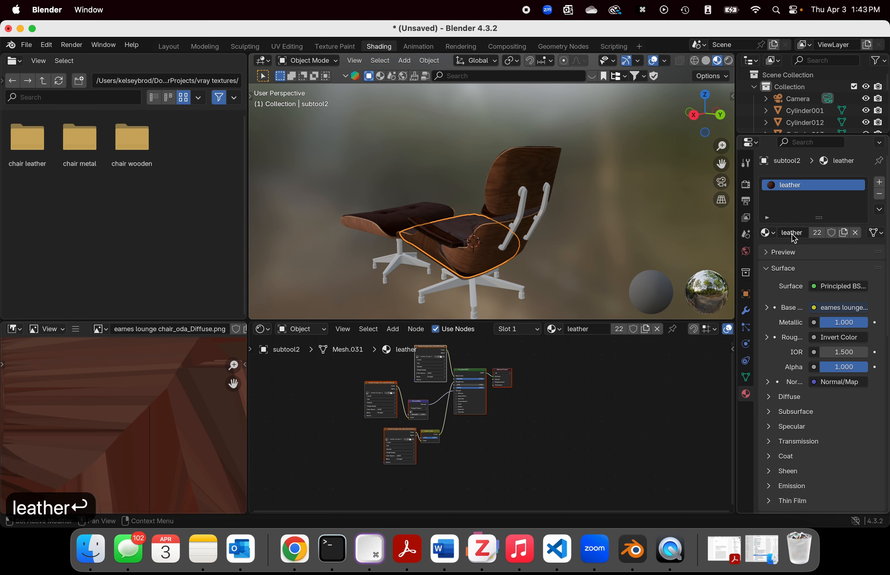
Step: Add the diffuse image from the chair metal folder to the star base's metal material, linked to Base Color and placed above the shader
click(491, 437)
click(472, 288)
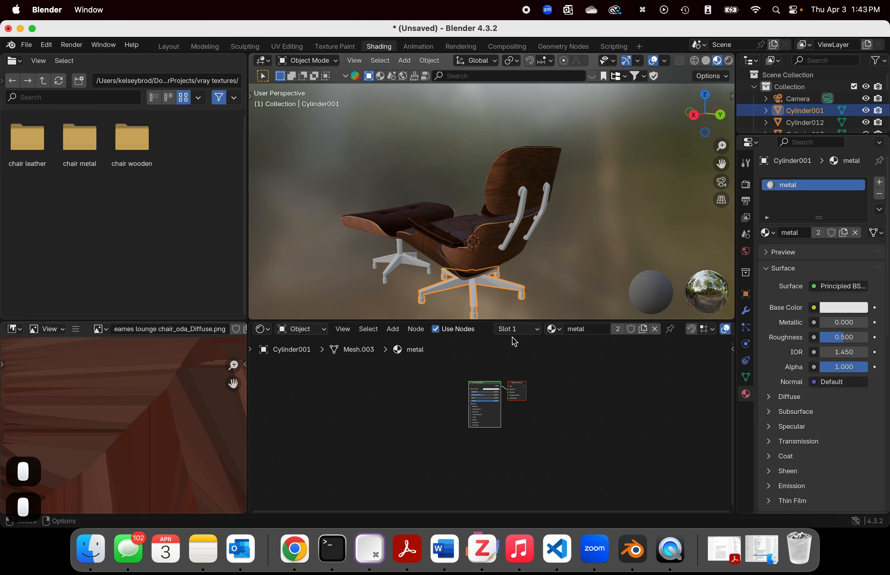
scroll(535, 424, up, 3)
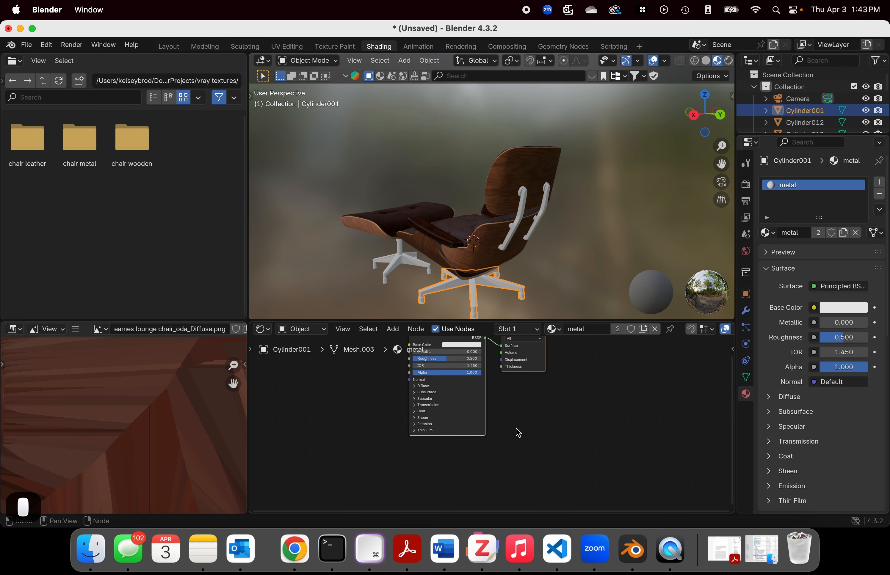
scroll(528, 433, down, 4)
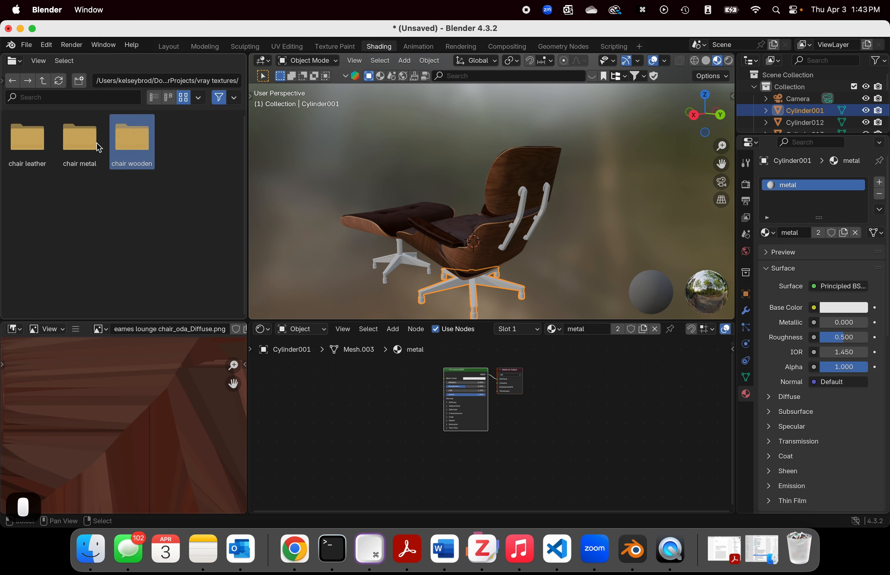
double_click(90, 146)
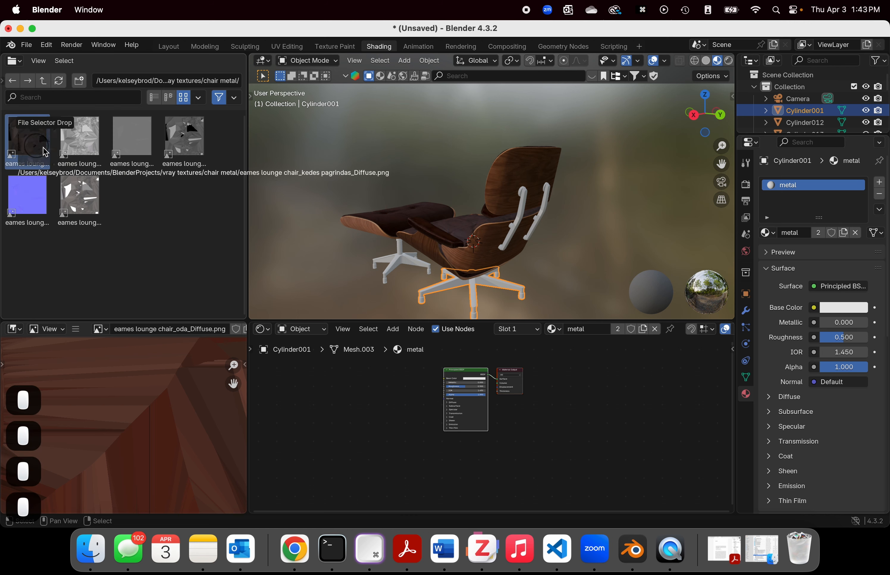
drag(26, 137, 427, 391)
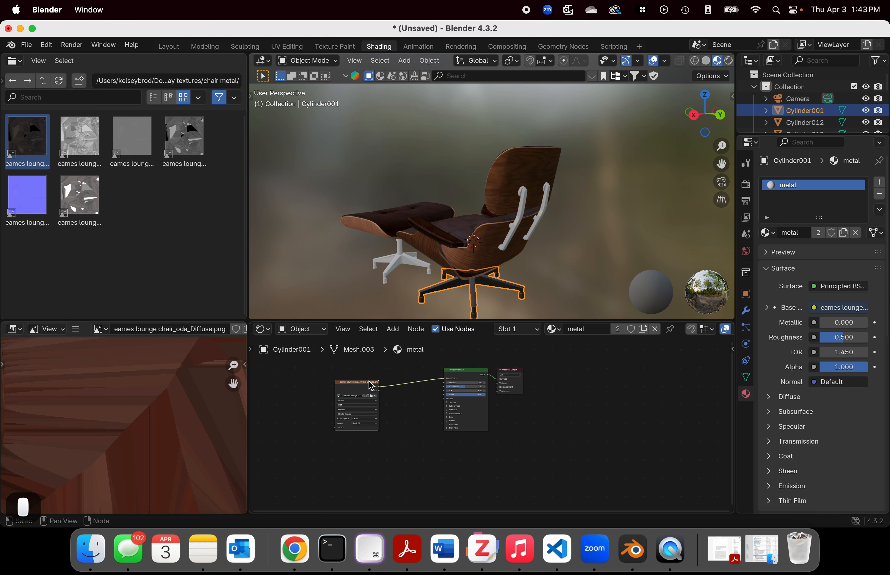
drag(371, 386, 384, 362)
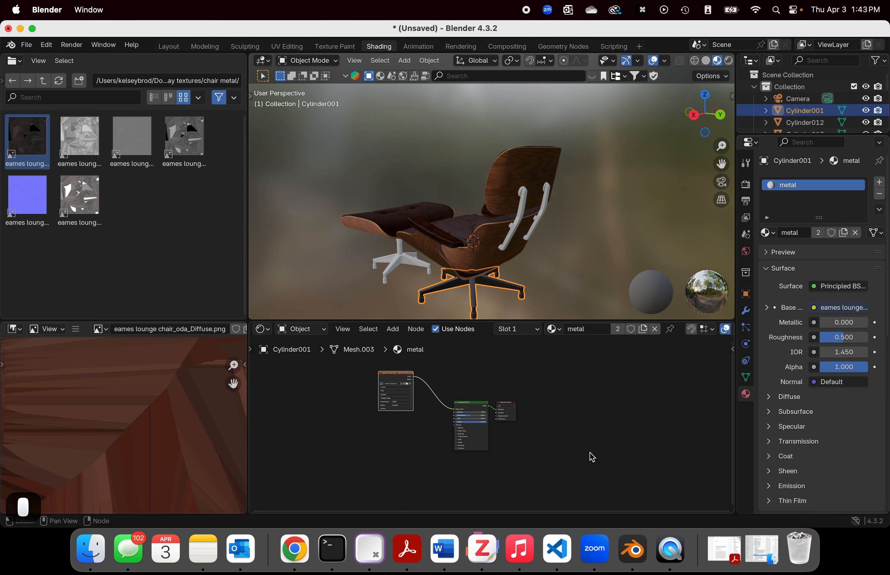
Step: Add the chair metal normal image and a Normal Map node side by side below the diffuse image node
drag(28, 201, 307, 437)
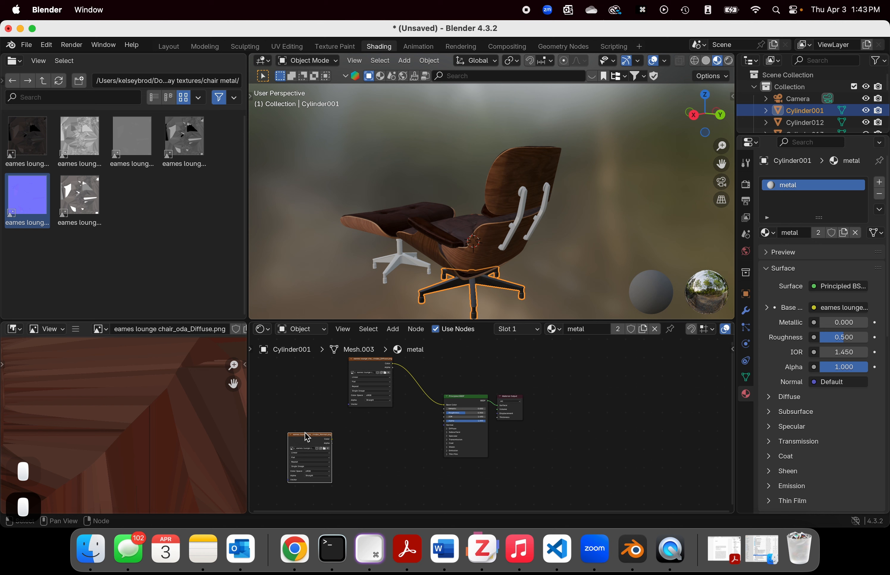
click(397, 446)
key(shift+a)
mouse_move(397, 454)
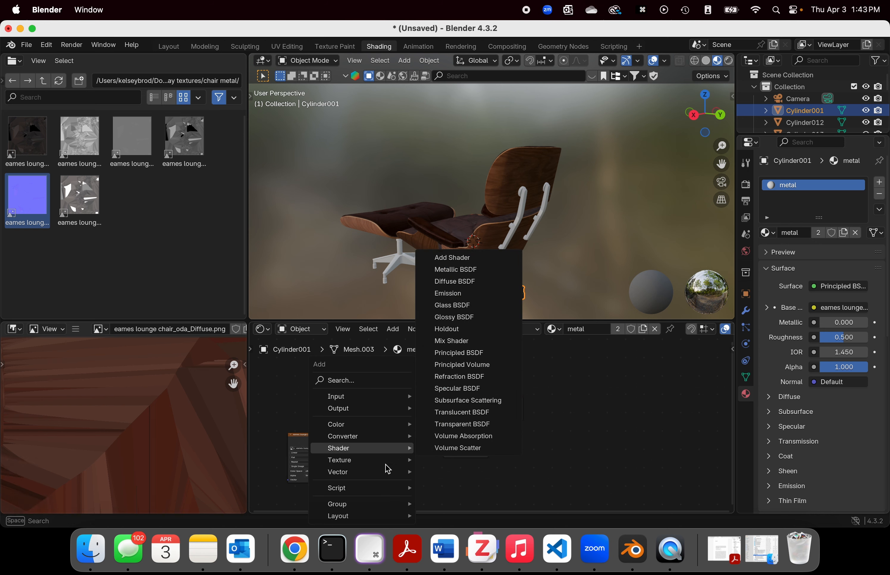
mouse_move(341, 473)
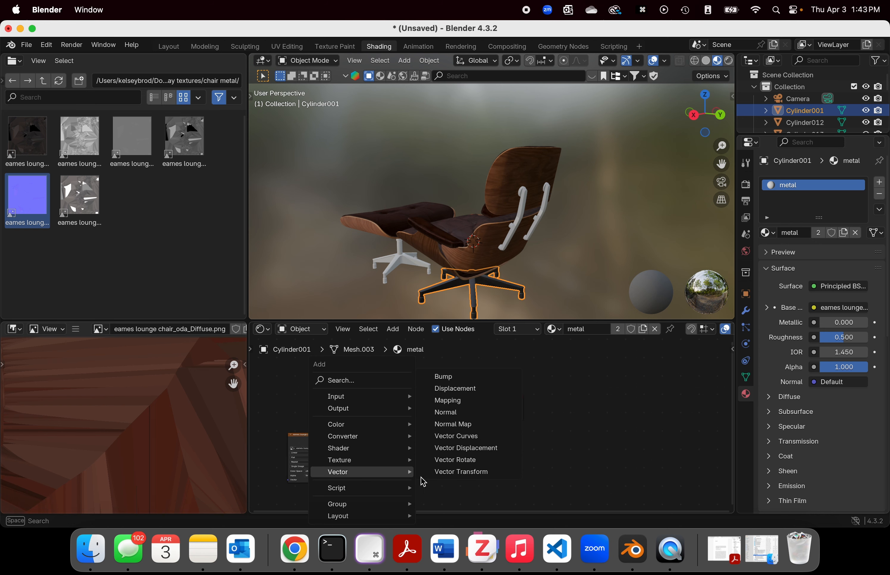
click(442, 430)
click(356, 453)
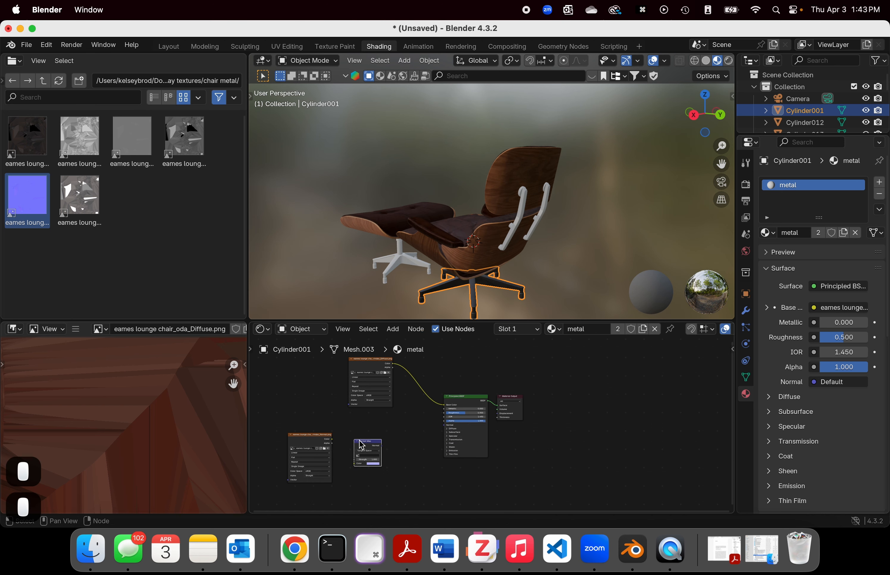
Step: Link the metal normal image's Color through the Normal Map node to the Principled BSDF's Normal input
drag(332, 439, 423, 446)
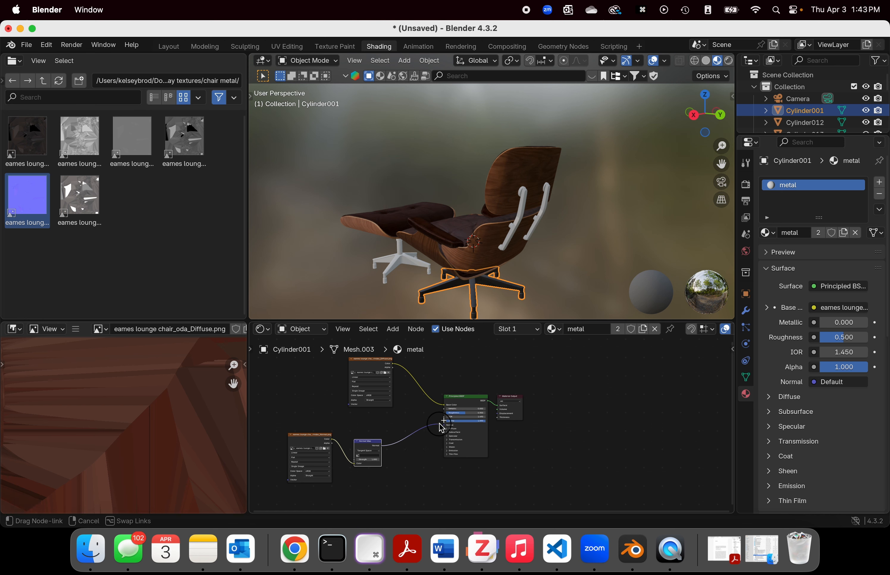
drag(442, 427, 442, 427)
scroll(522, 259, up, 3)
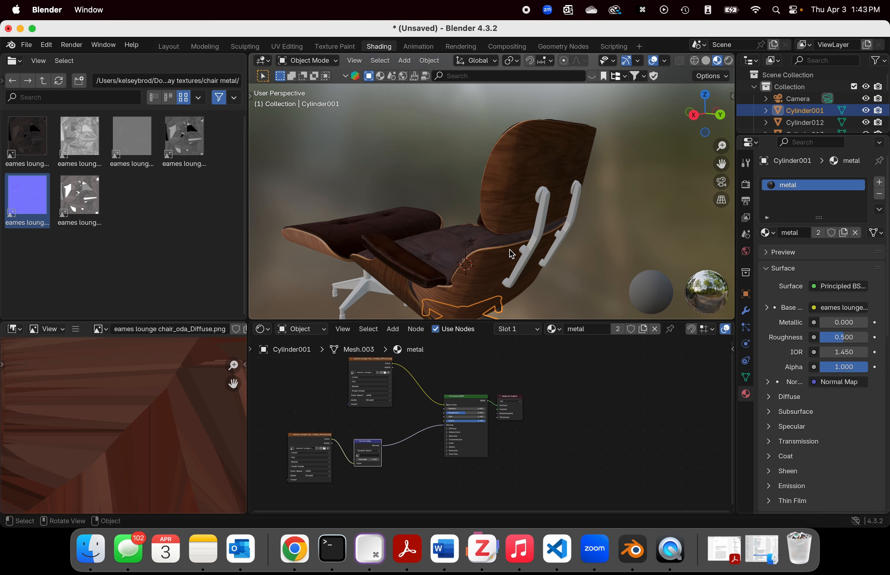
Step: Assign the existing metal material to both support bars behind the chair's backrest
click(538, 243)
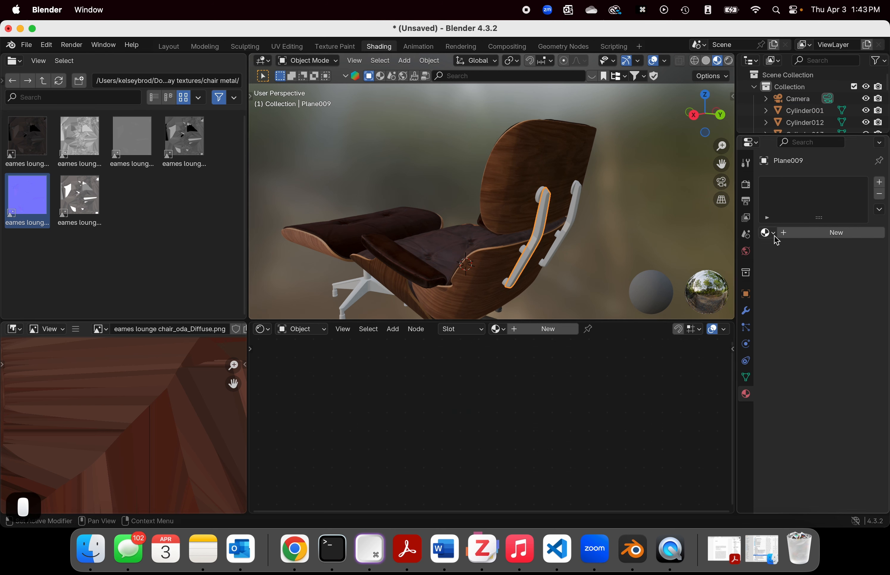
click(774, 237)
click(631, 329)
click(572, 226)
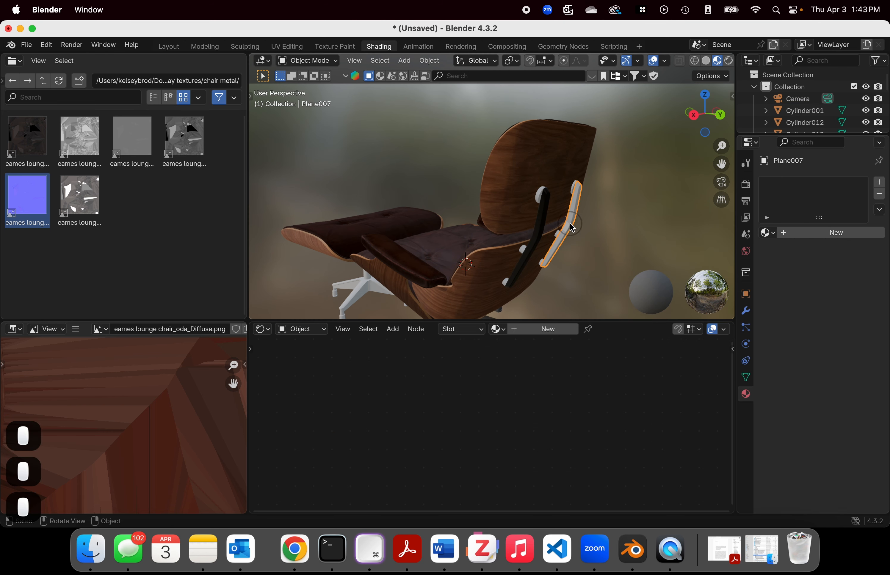
click(767, 233)
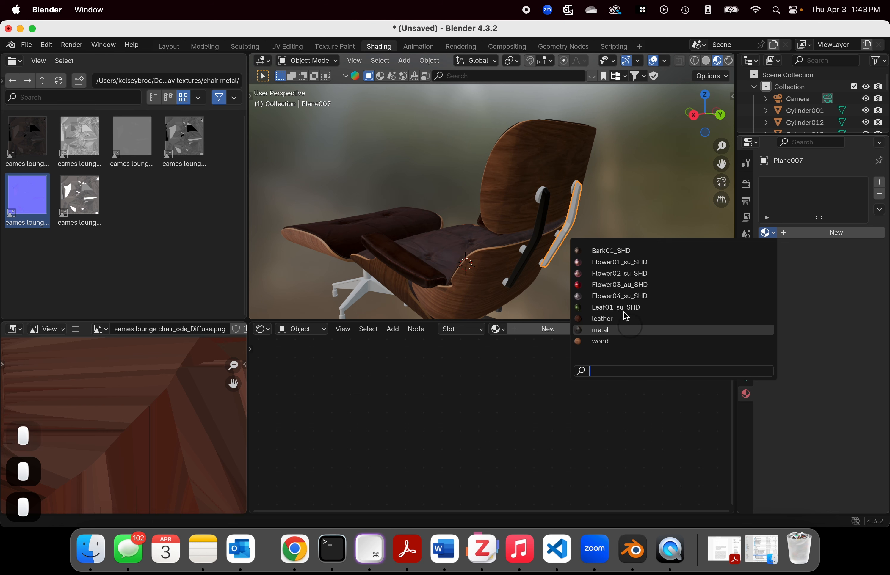
click(625, 329)
Step: Assign the metal material to the lowest round mount of the near backrest support bar
click(544, 203)
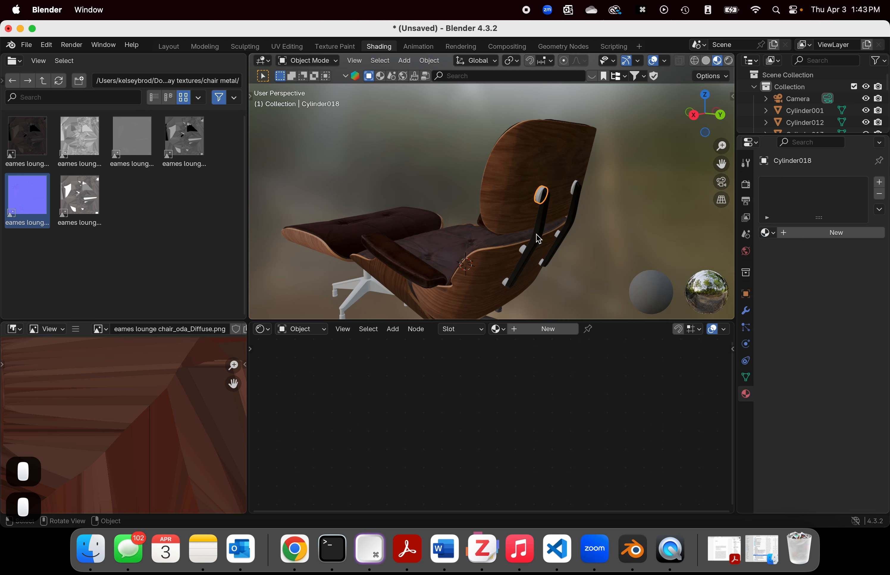
shift+click(522, 250)
shift+click(507, 280)
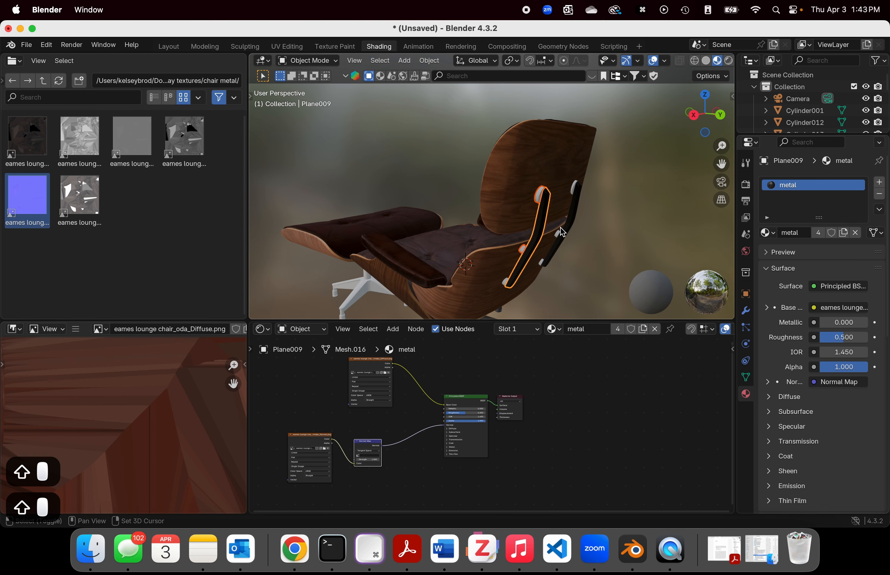
shift+click(506, 286)
click(767, 233)
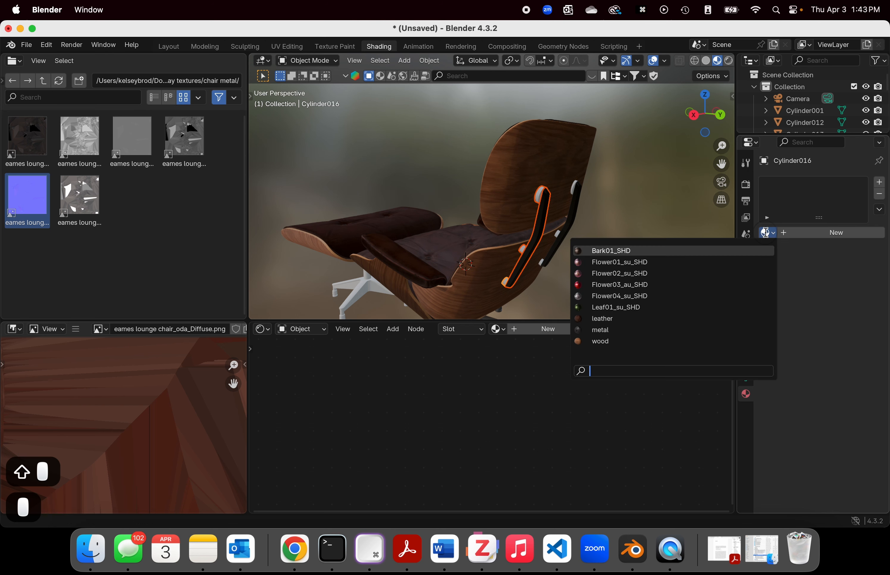
click(619, 330)
Step: Assign the metal material to the upper and middle round mounts of the near backrest support bar
click(522, 247)
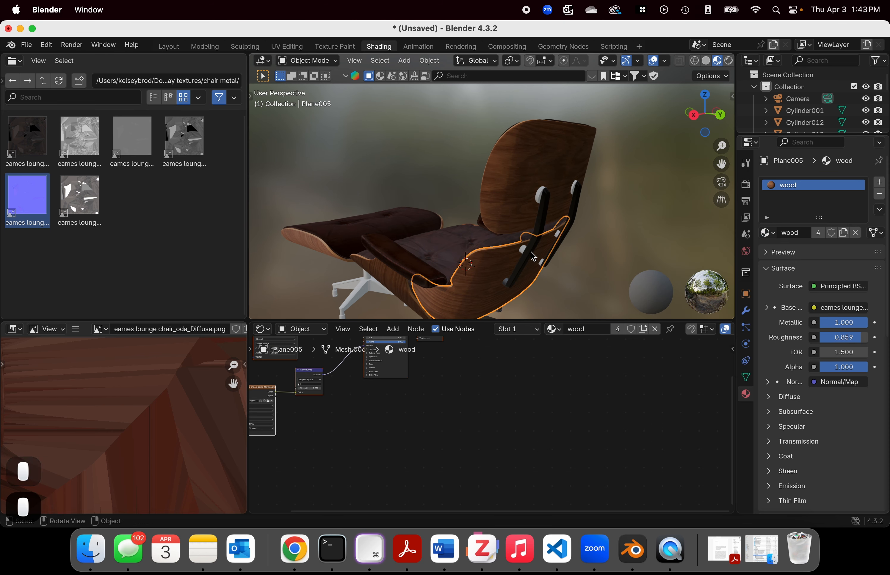
scroll(536, 240, up, 10)
scroll(610, 227, down, 8)
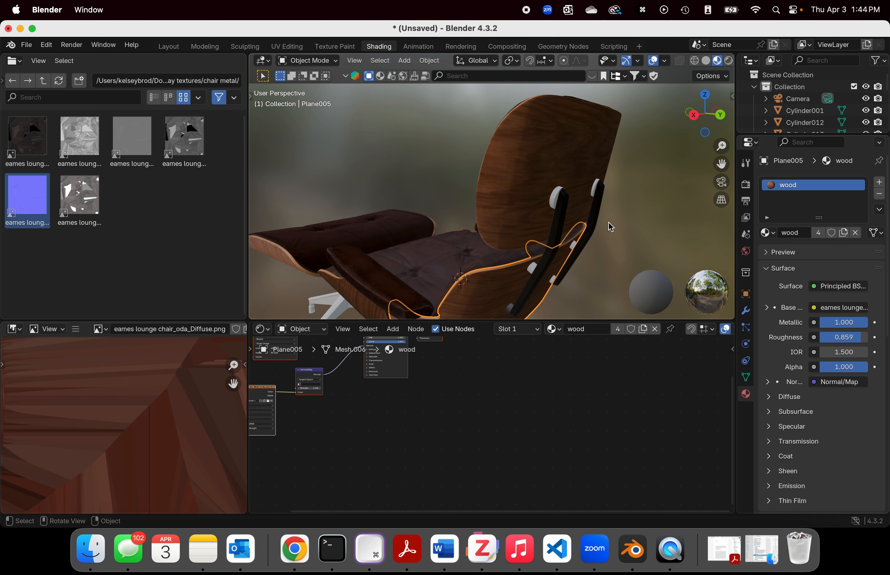
click(558, 200)
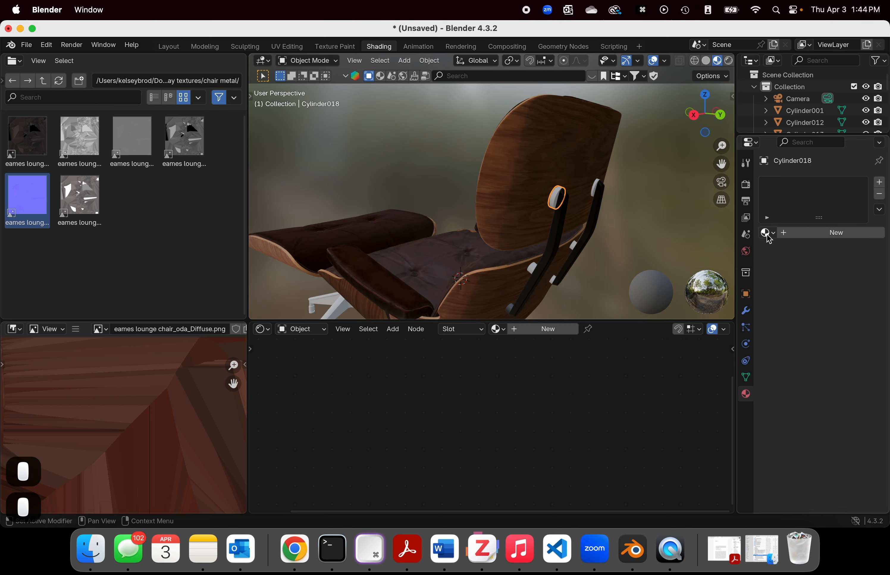
click(767, 234)
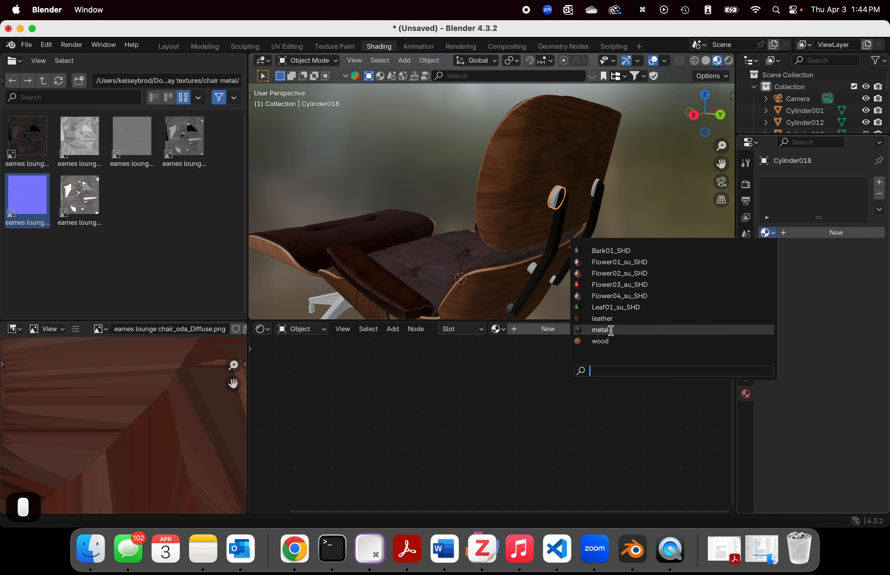
click(611, 331)
click(533, 270)
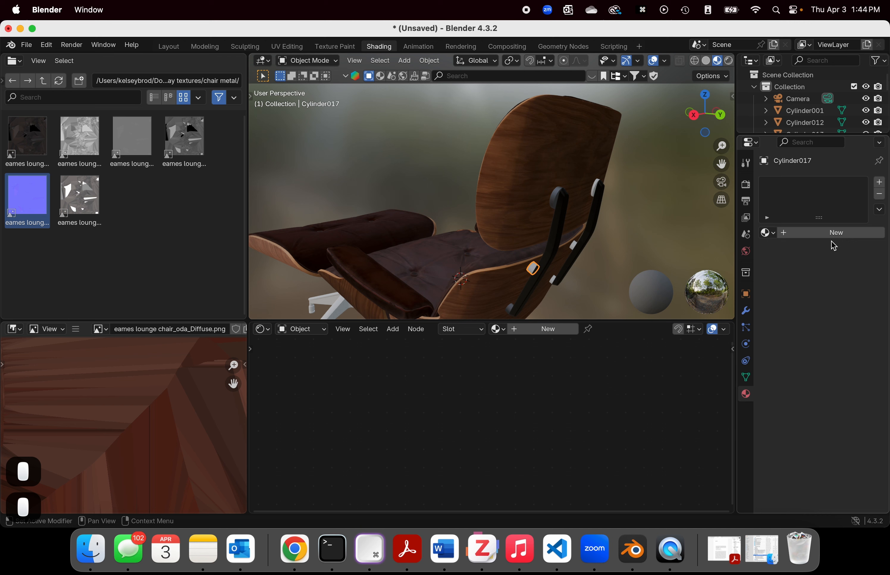
click(767, 233)
click(611, 331)
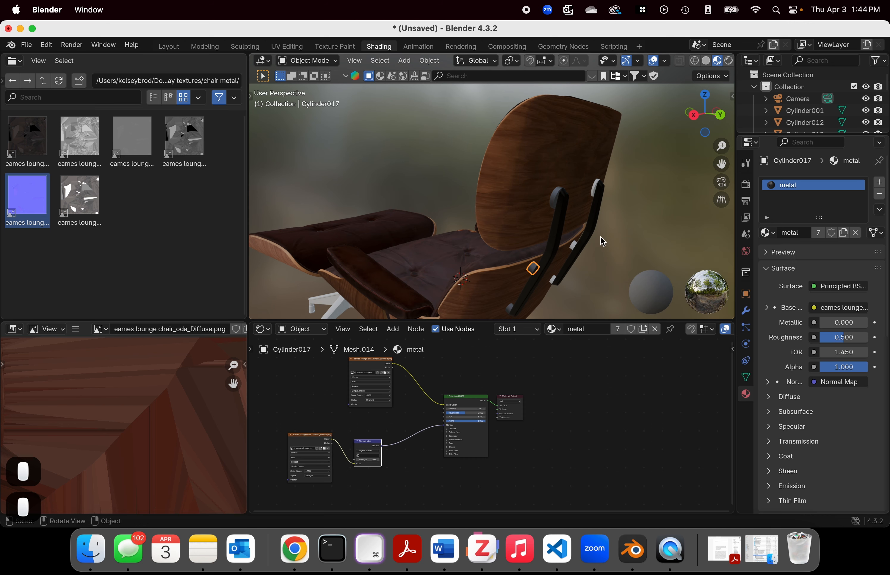
Step: Examine the round mounts on both backrest support bars up close to check their material assignment
click(594, 194)
click(593, 190)
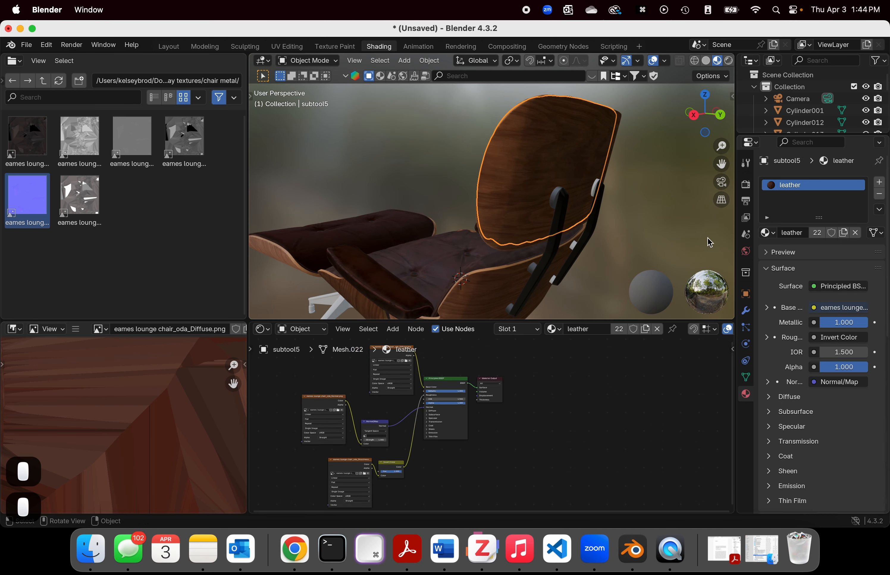
scroll(644, 235, down, 6)
scroll(611, 230, up, 7)
middle_drag(614, 235, 589, 202)
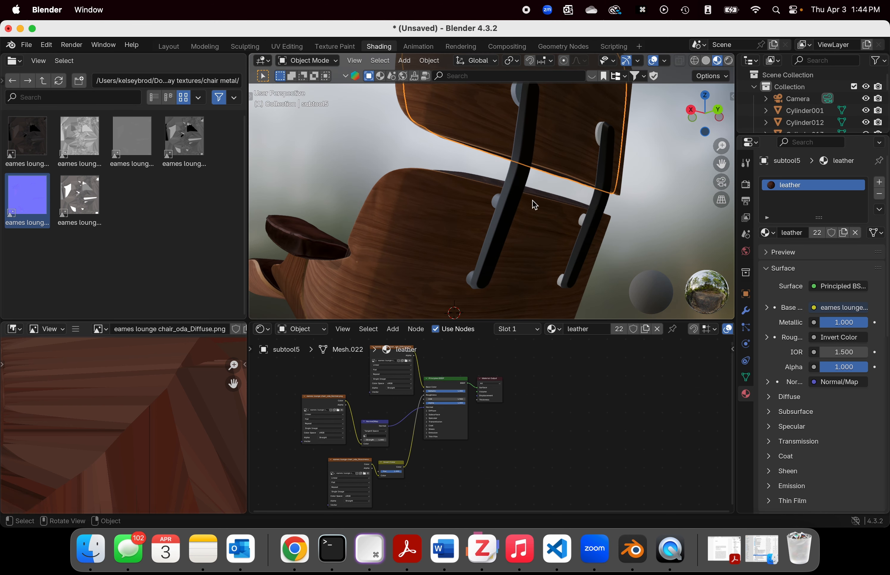
click(491, 206)
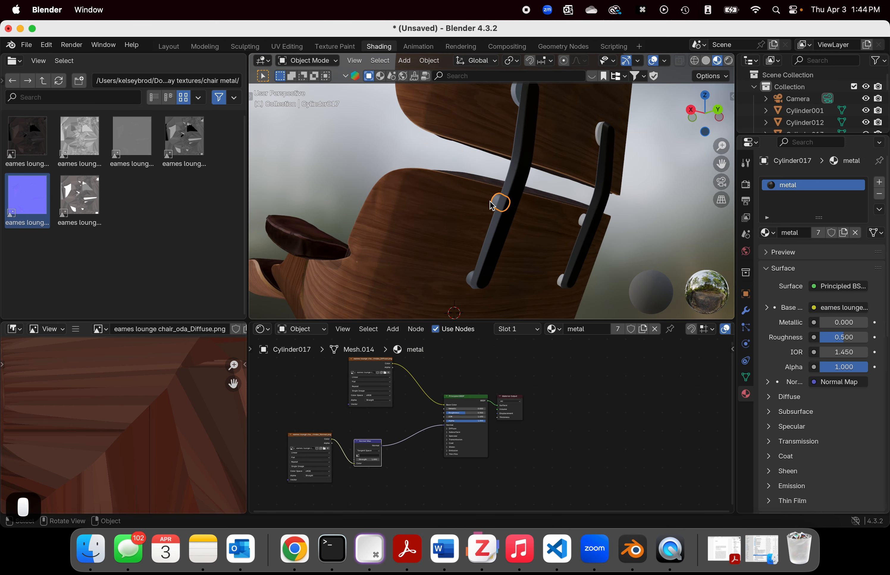
click(502, 217)
click(494, 200)
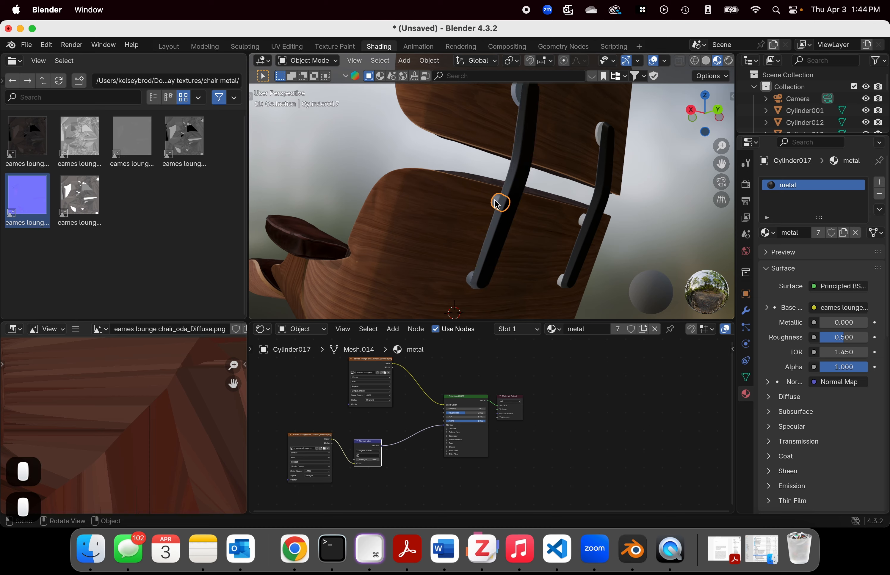
scroll(494, 201, up, 7)
middle_drag(516, 205, 531, 213)
scroll(590, 232, down, 9)
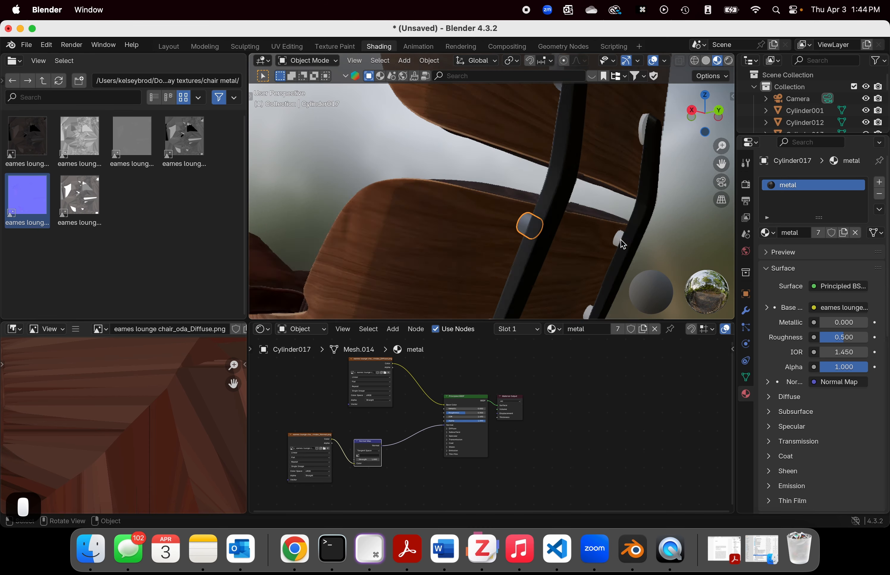
Step: Assign the metal material to the star-shaped bracket under the chair's seat
middle_drag(594, 233, 648, 152)
middle_drag(583, 181, 572, 217)
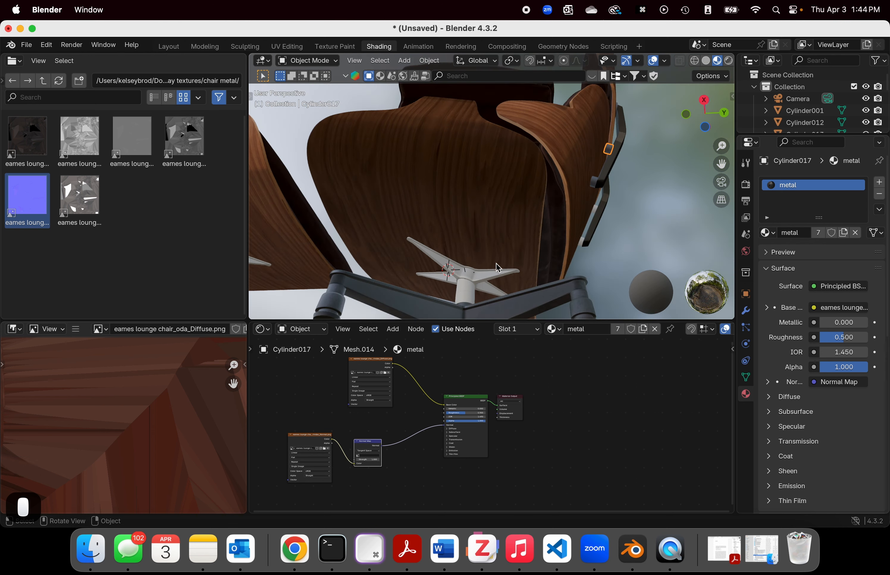
click(473, 293)
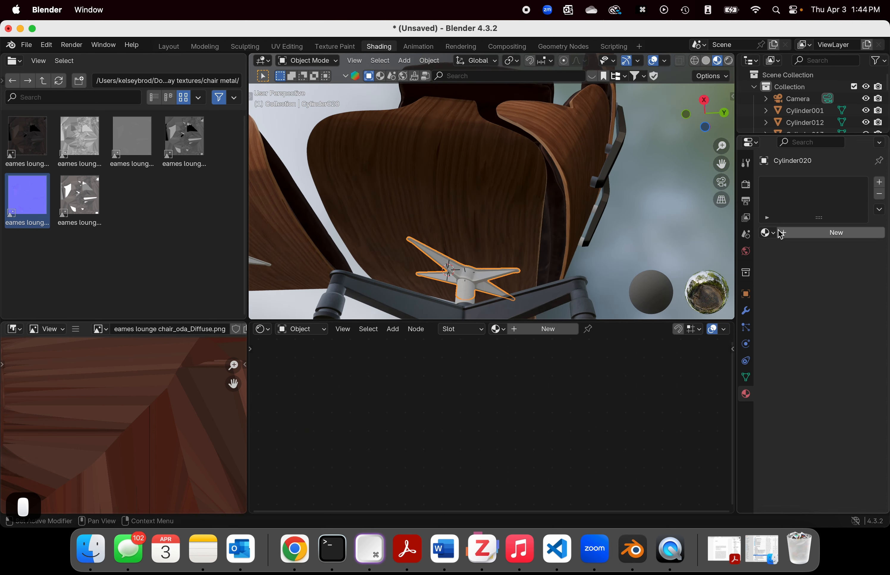
click(766, 233)
click(622, 332)
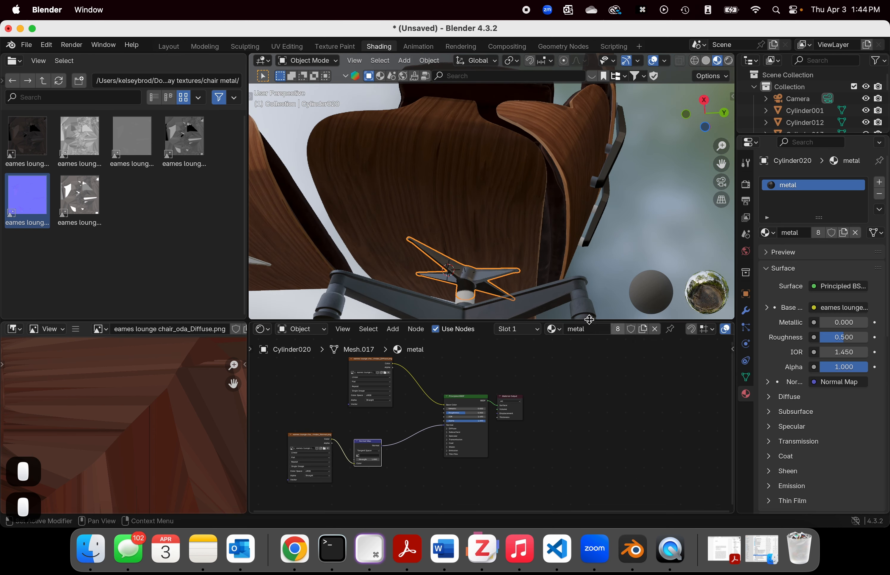
Step: Assign the metal material to the short column piece between the chair's seat bracket and star base
click(465, 299)
middle_drag(558, 279, 557, 301)
scroll(556, 297, down, 4)
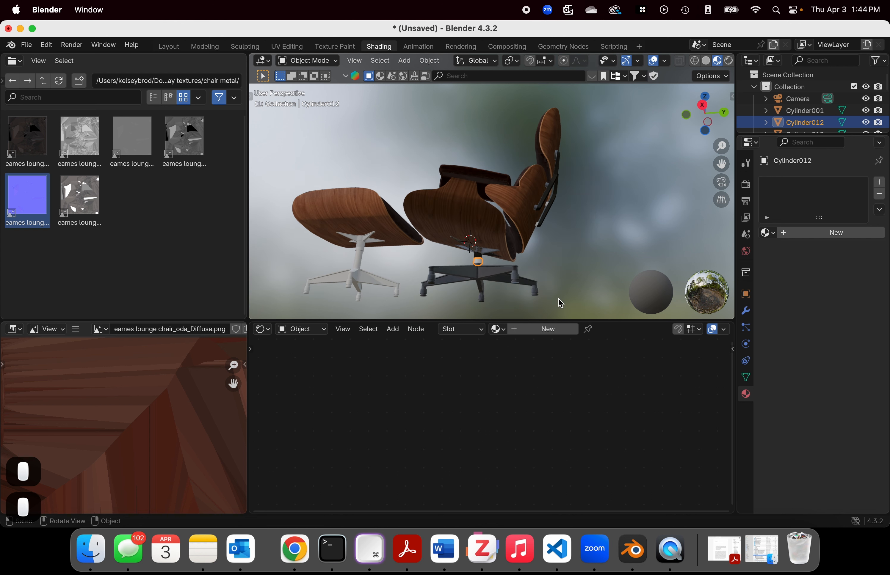
click(767, 234)
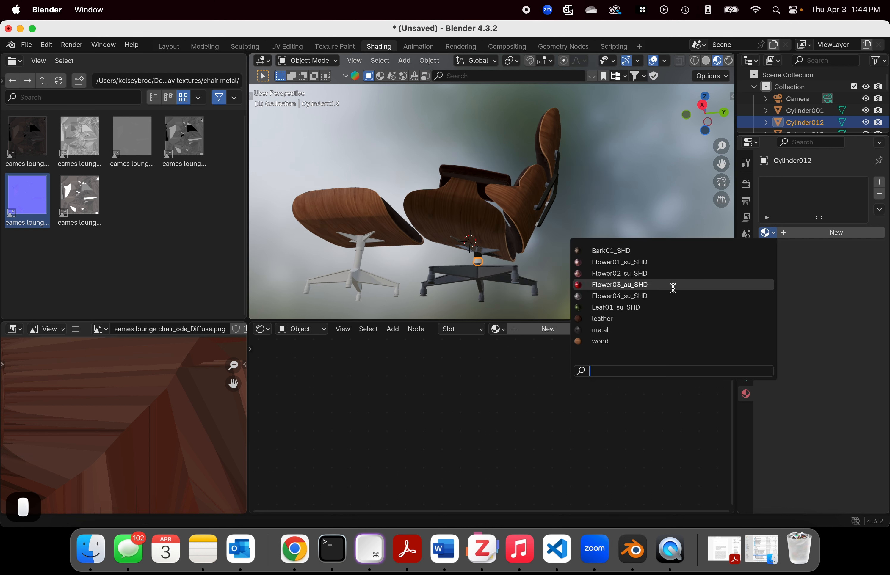
click(621, 330)
Step: Look over the metal material's node tree, and enlarge the 3D viewport to show the whole chair and ottoman
middle_drag(577, 196, 561, 250)
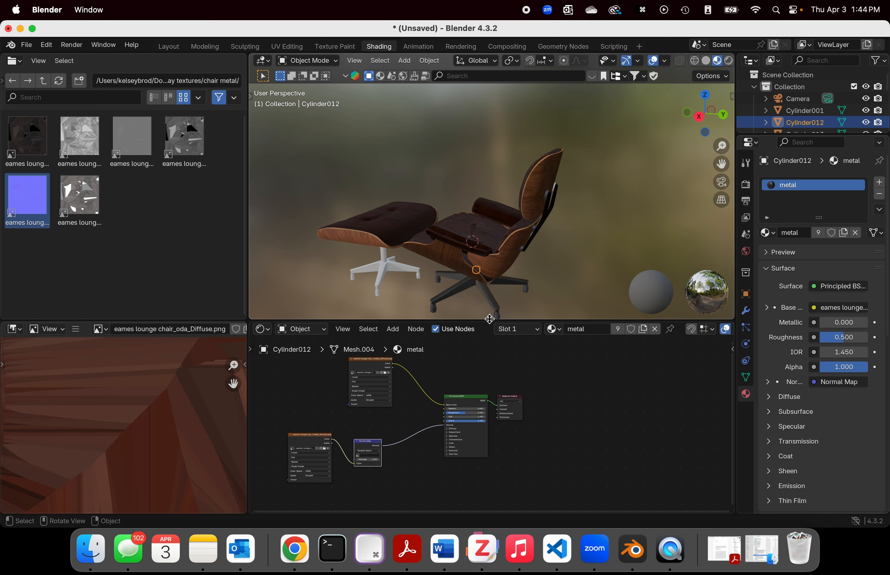
drag(483, 322, 477, 235)
scroll(668, 451, down, 3)
middle_drag(562, 402, 665, 407)
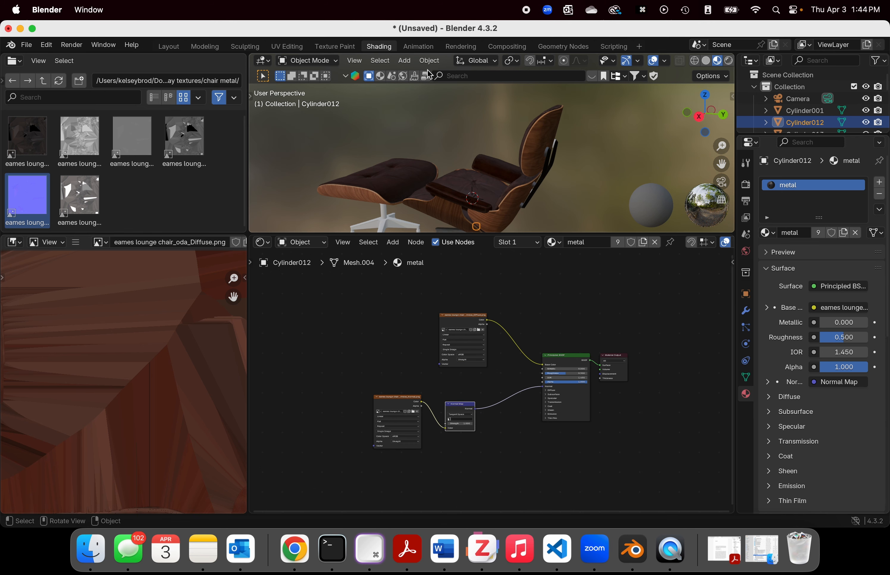
drag(475, 235, 450, 423)
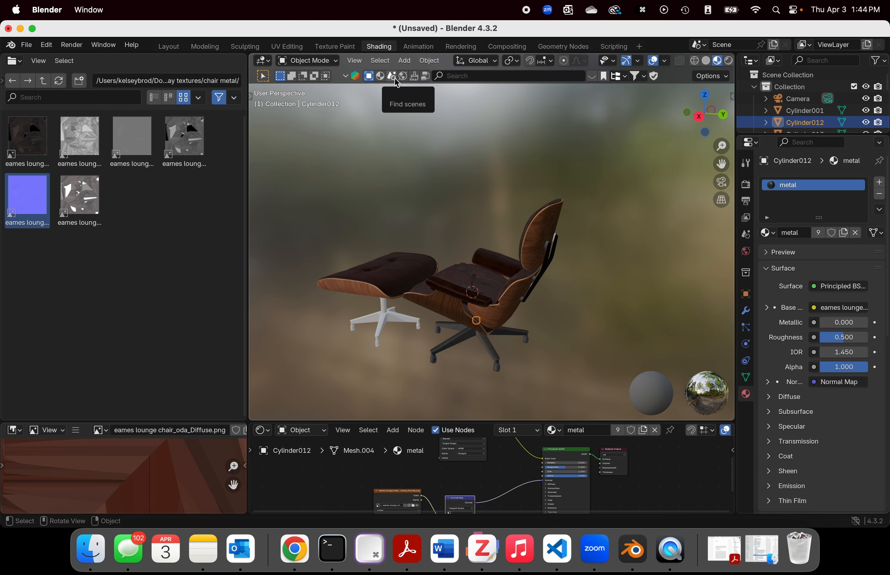
Step: Switch to Chrome and search Google for blenderkit
click(295, 549)
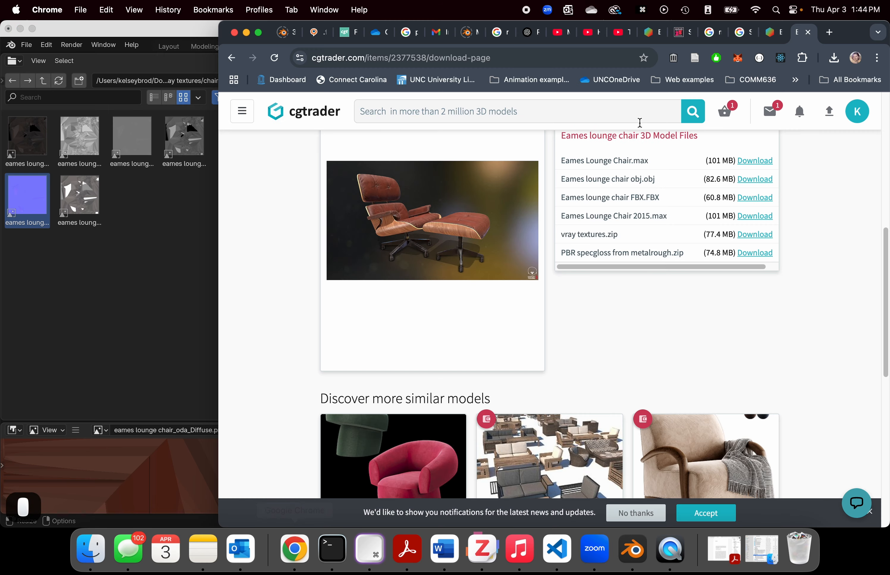
click(585, 63)
text(nl)
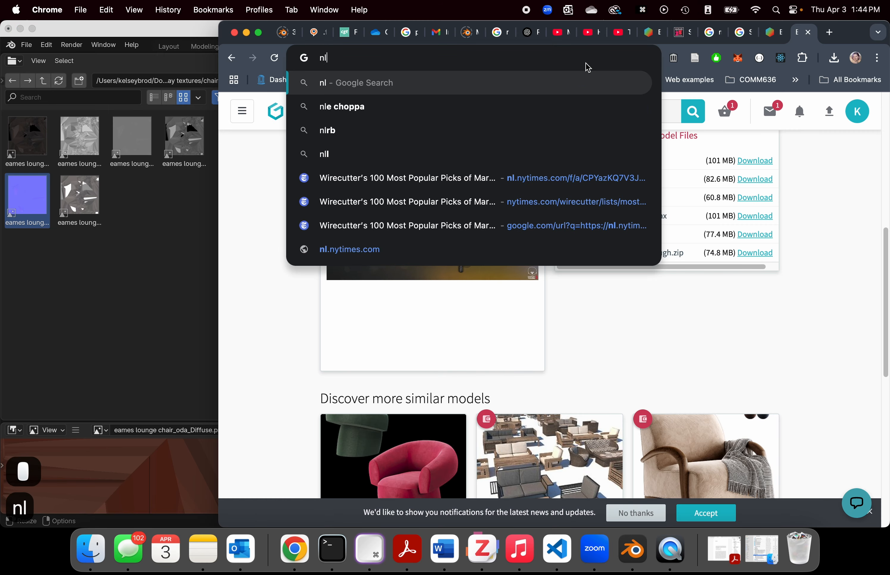
key(BackSpace)
key(BackSpace)
text(blenderkit)
key(Return)
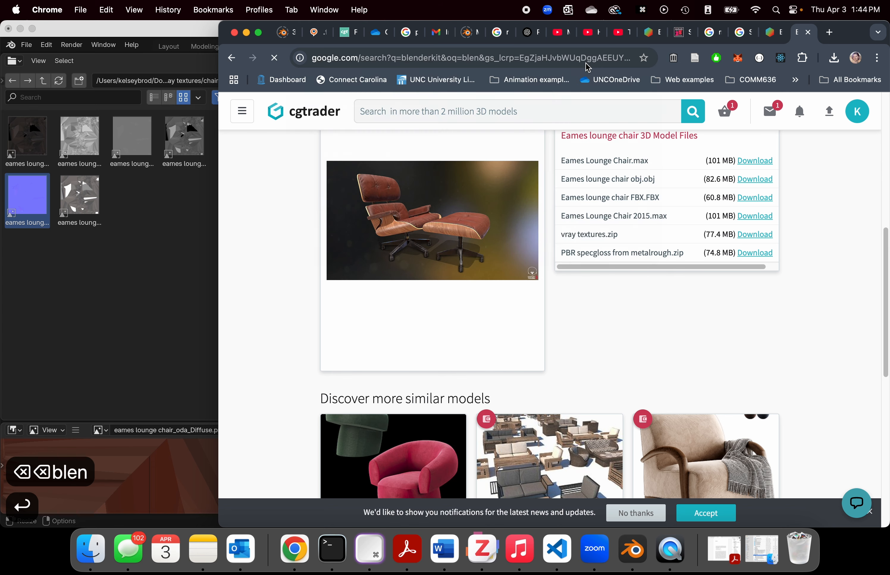
Step: Open BlenderKit's download page from the search results and read its add-on installation steps
click(530, 225)
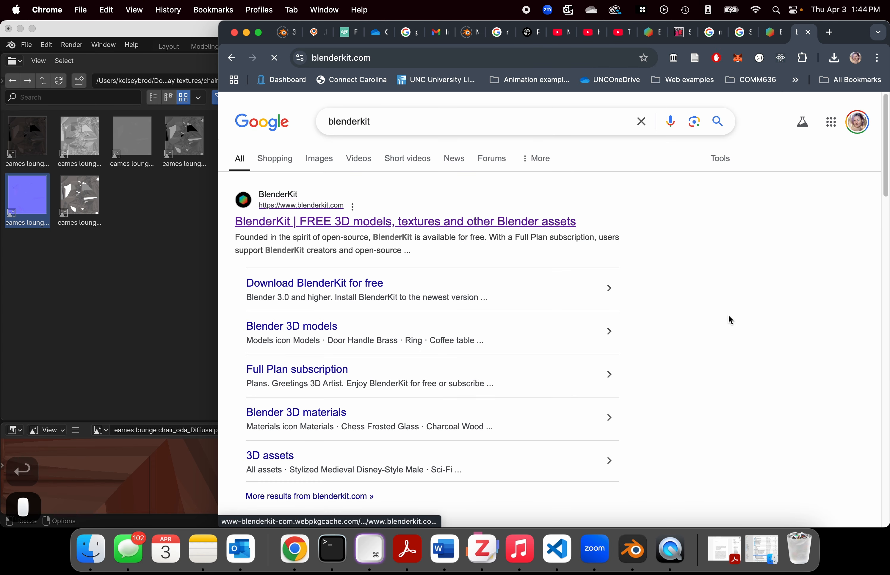
click(747, 426)
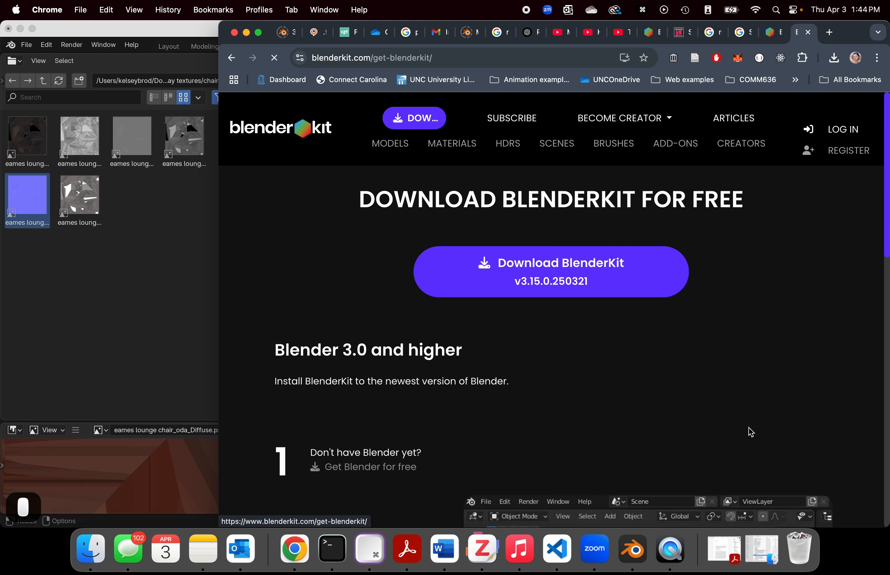
scroll(736, 415, down, 5)
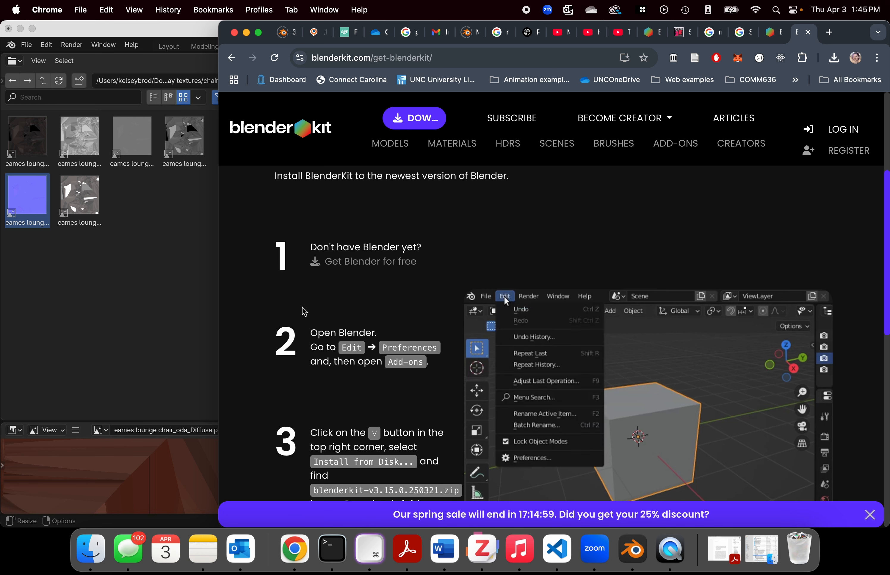
scroll(284, 308, down, 8)
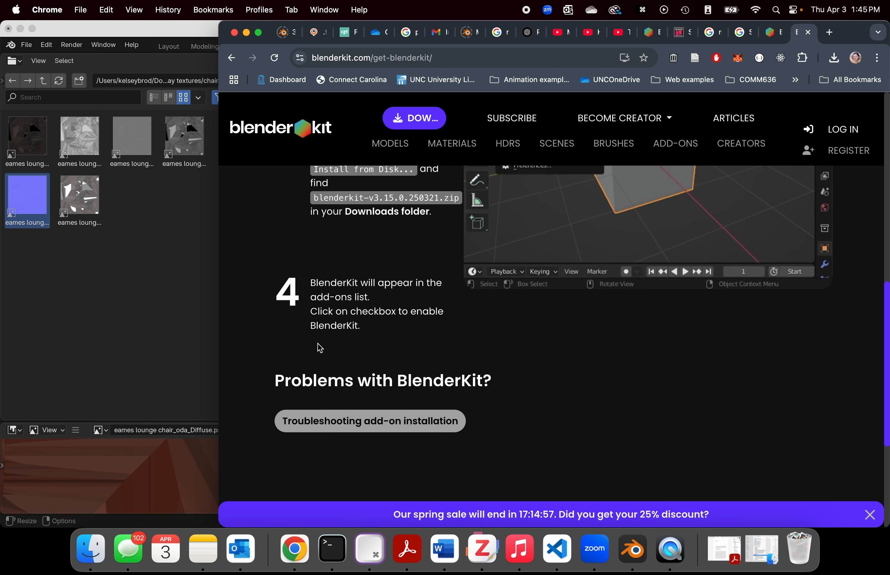
scroll(322, 344, up, 5)
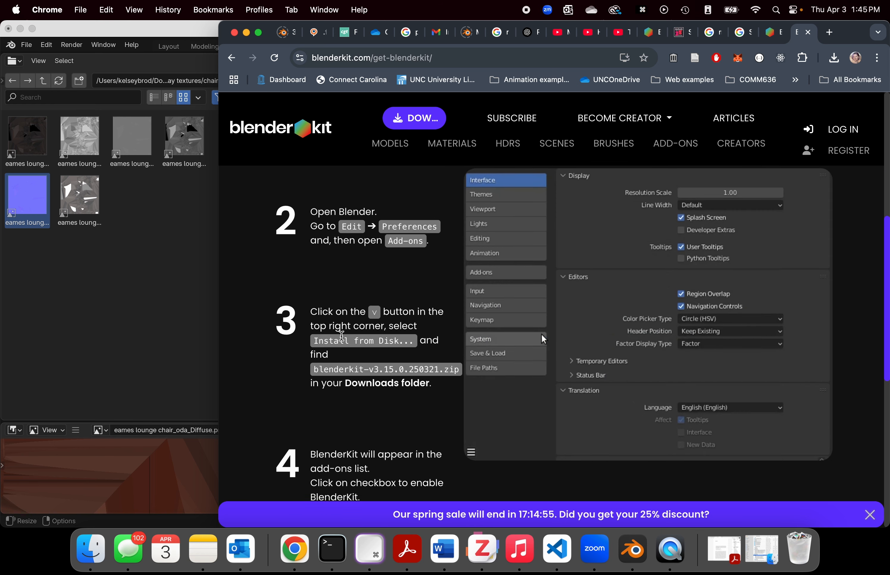
scroll(341, 336, down, 1)
Step: Switch to Blender, open the add-ons list in Preferences with its installation options, and return to the main window
click(180, 35)
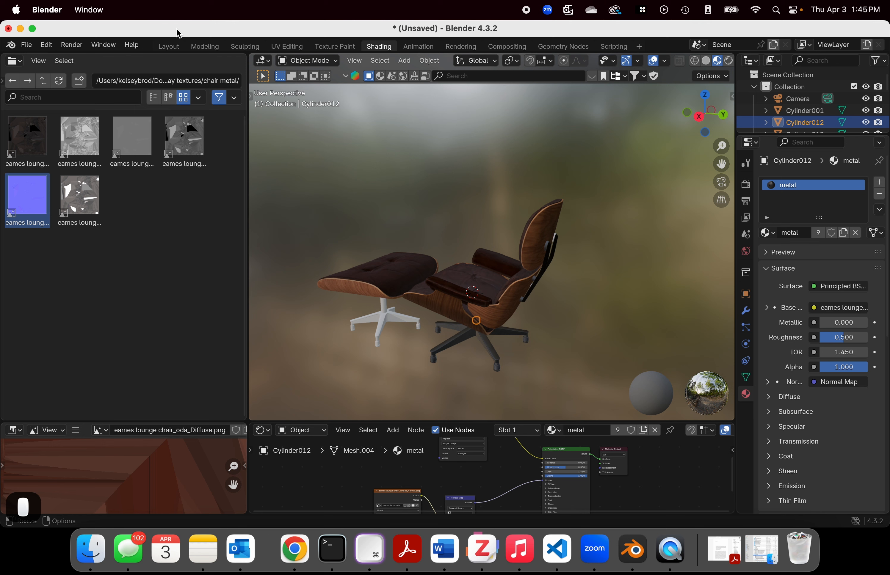
click(44, 47)
click(46, 47)
click(47, 47)
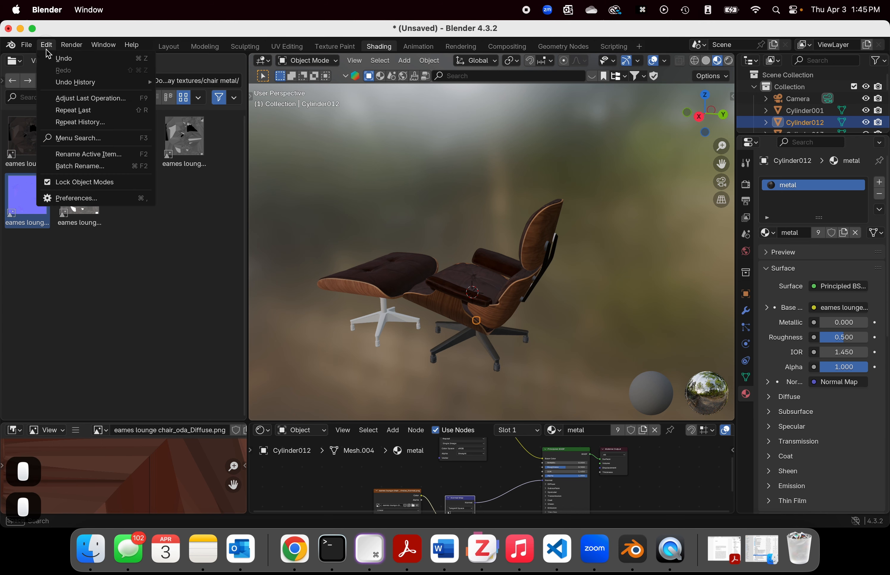
click(73, 197)
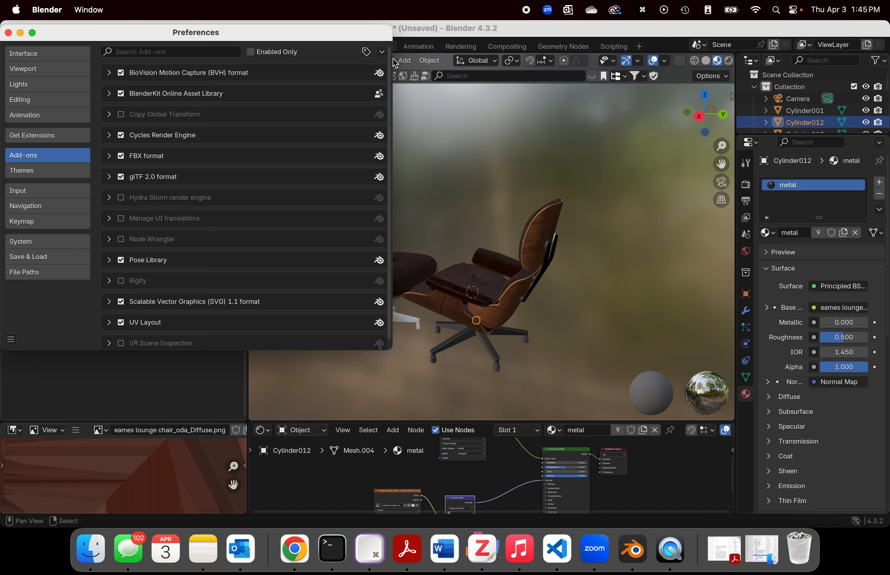
click(381, 52)
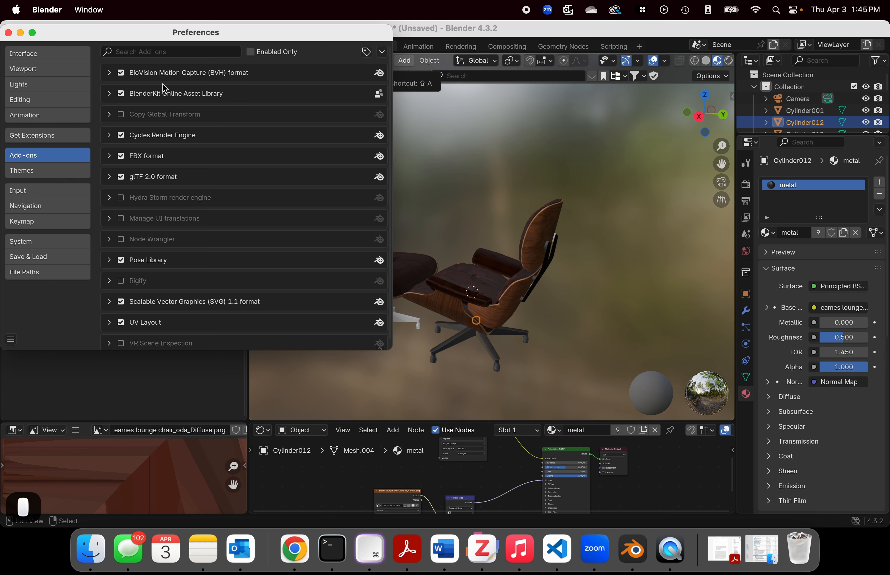
click(519, 29)
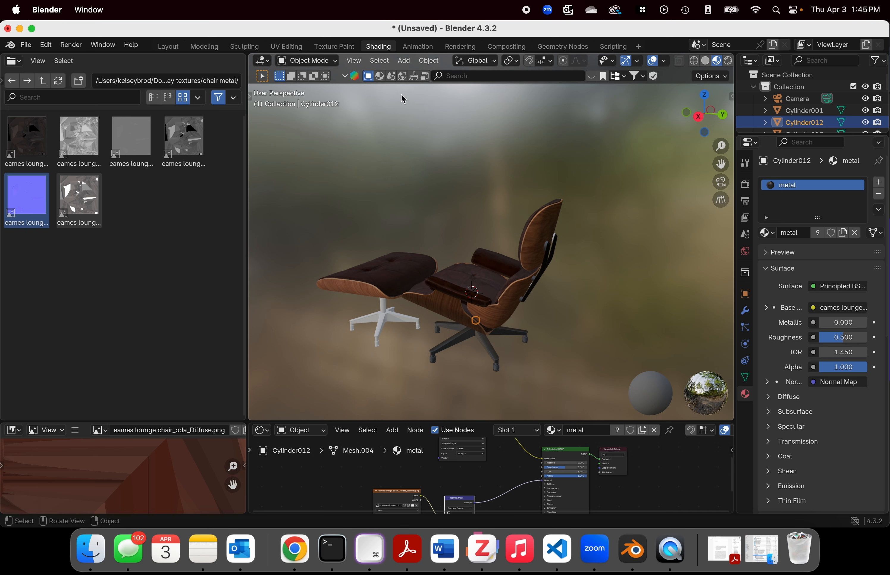
Step: Search the BlenderKit materials for leather
click(381, 76)
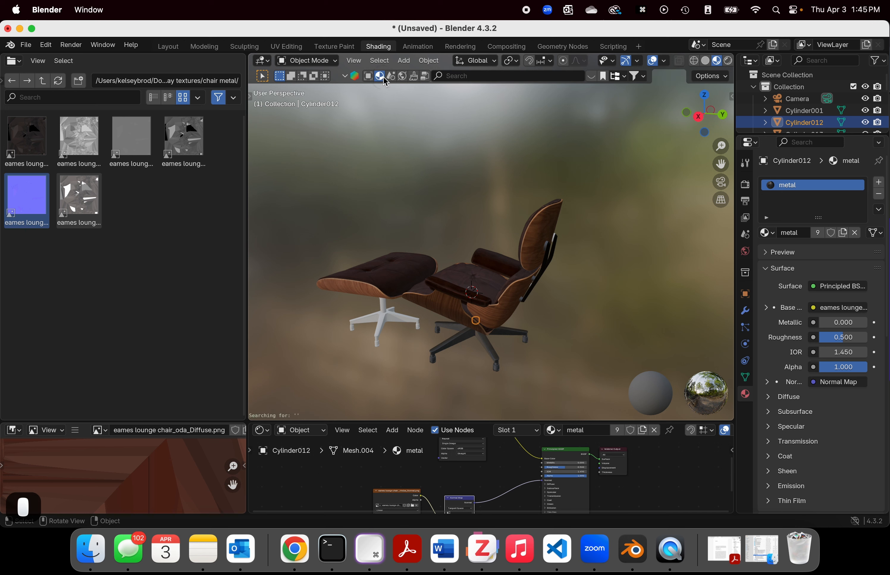
click(485, 76)
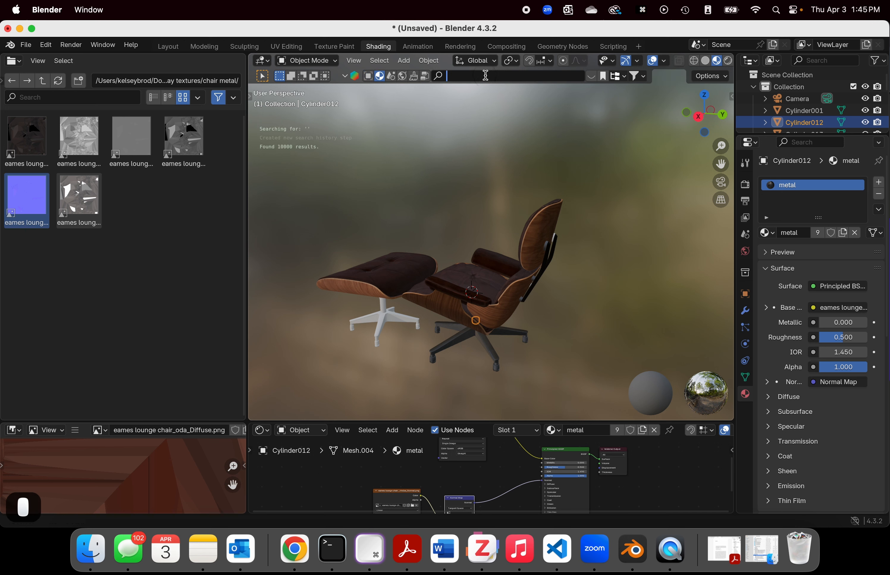
text(leather)
key(Return)
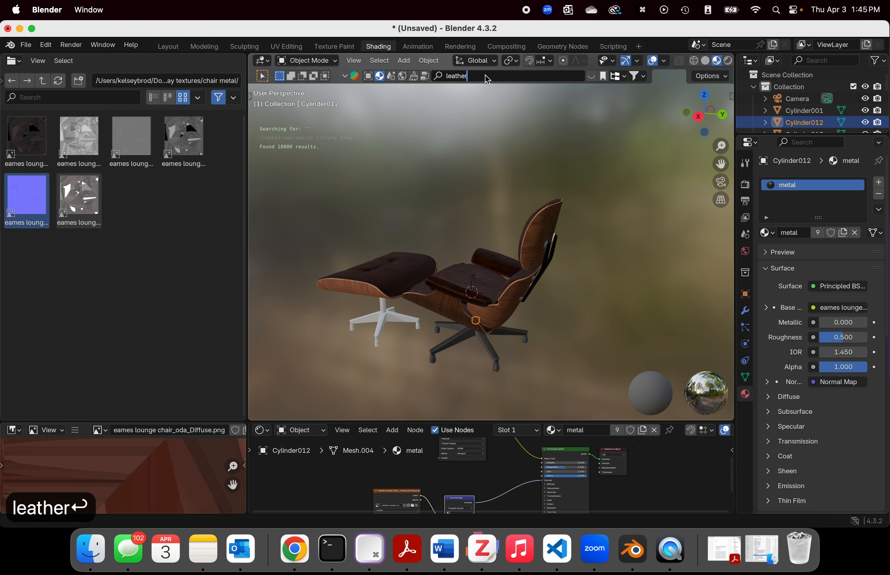
Step: Apply the mottled brown leather material from the BlenderKit results to the chair's seat cushion
mouse_move(366, 109)
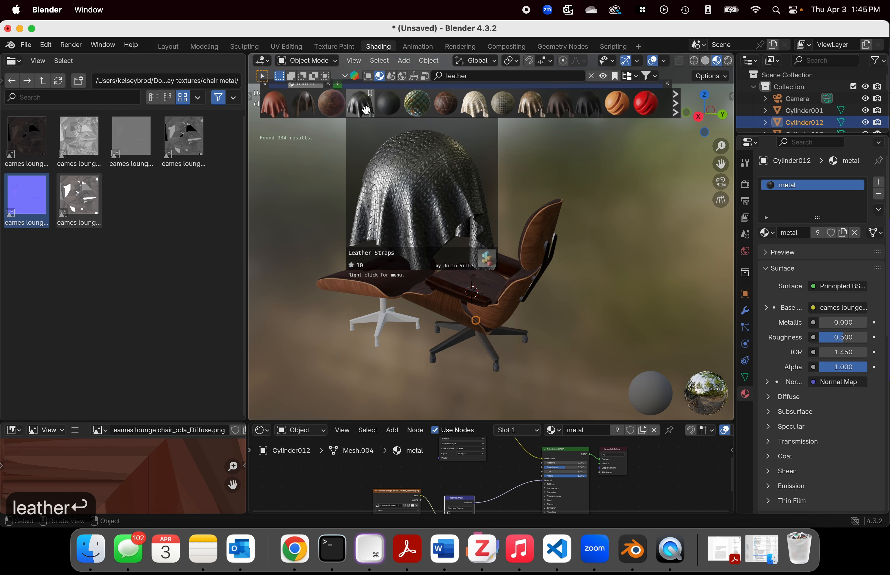
drag(346, 112, 460, 264)
middle_drag(444, 212, 508, 278)
click(503, 279)
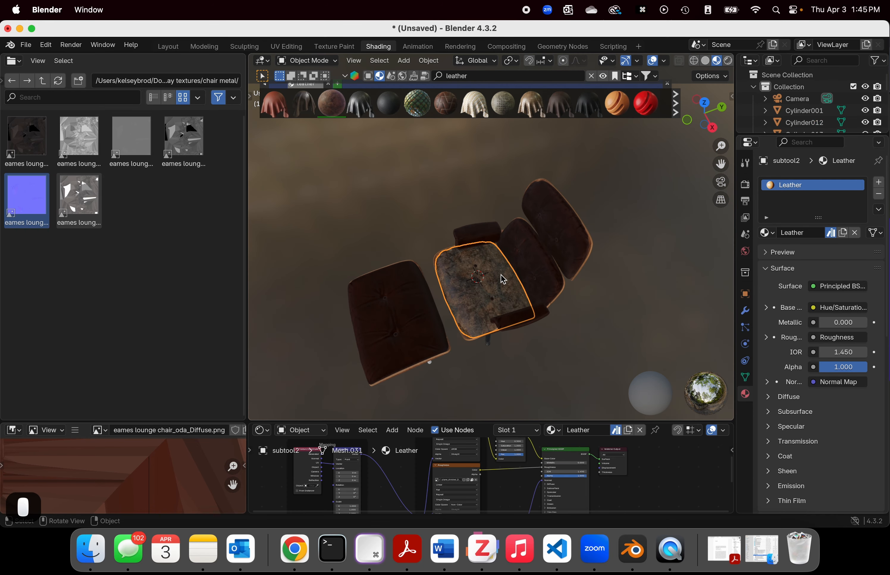
Step: Rename the seat cushion's mottled brown material as leather2 and check it in the list of available materials
double_click(809, 232)
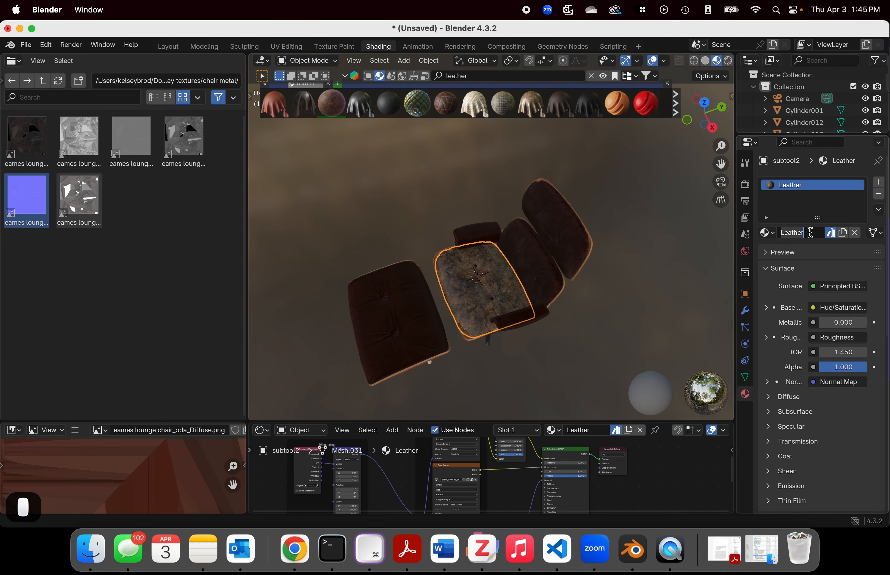
text(2)
key(Return)
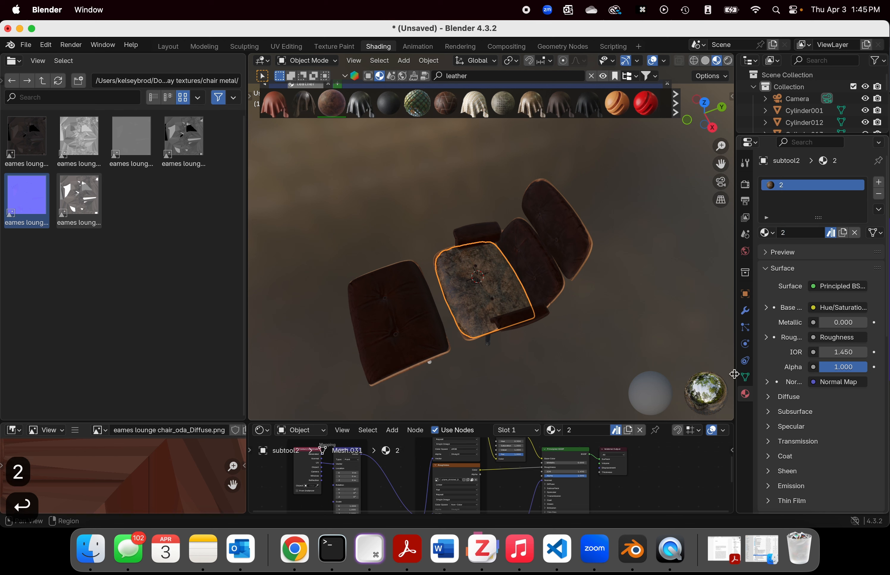
middle_drag(414, 274, 427, 282)
scroll(427, 282, up, 3)
drag(809, 233, 733, 234)
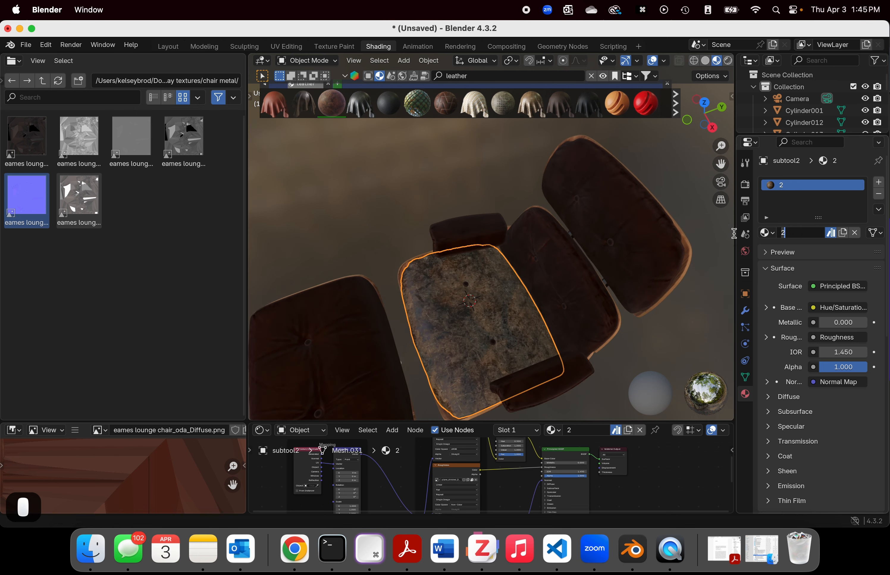
text(leather2)
key(Return)
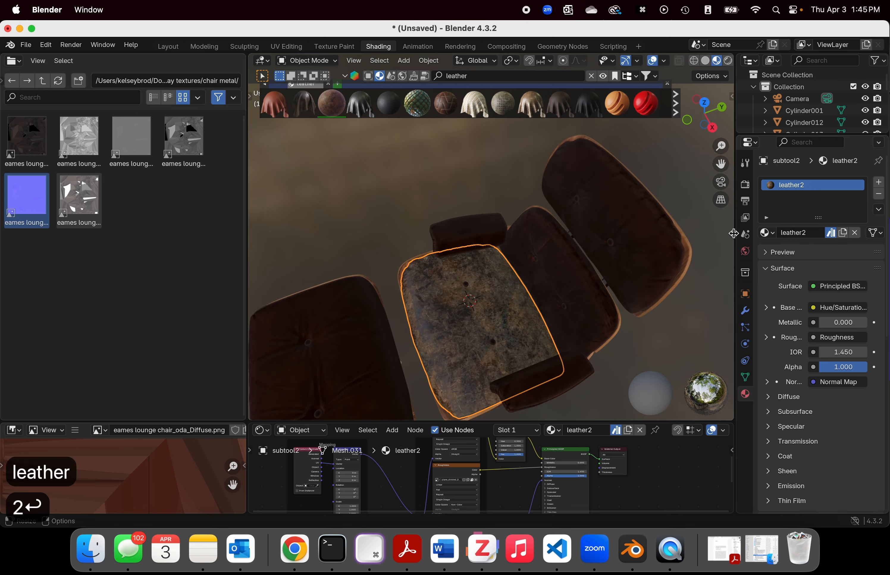
click(766, 233)
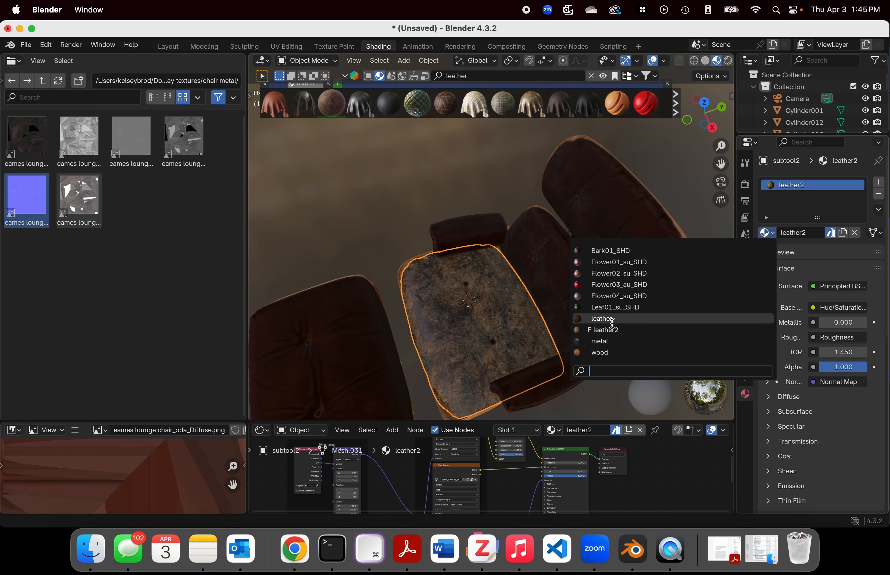
click(808, 206)
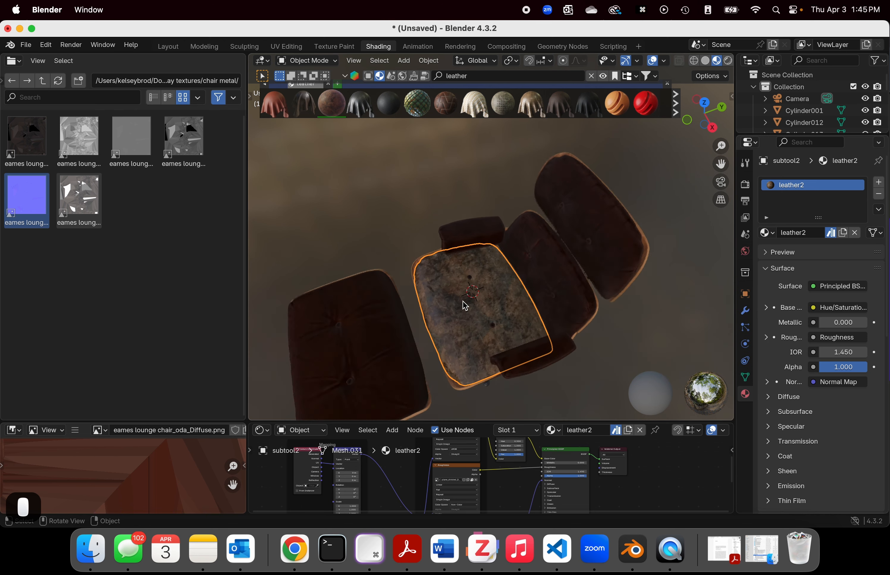
Step: Try the red leather material from the BlenderKit results on the seat cushion, and undo the application
mouse_move(275, 110)
drag(274, 110, 450, 290)
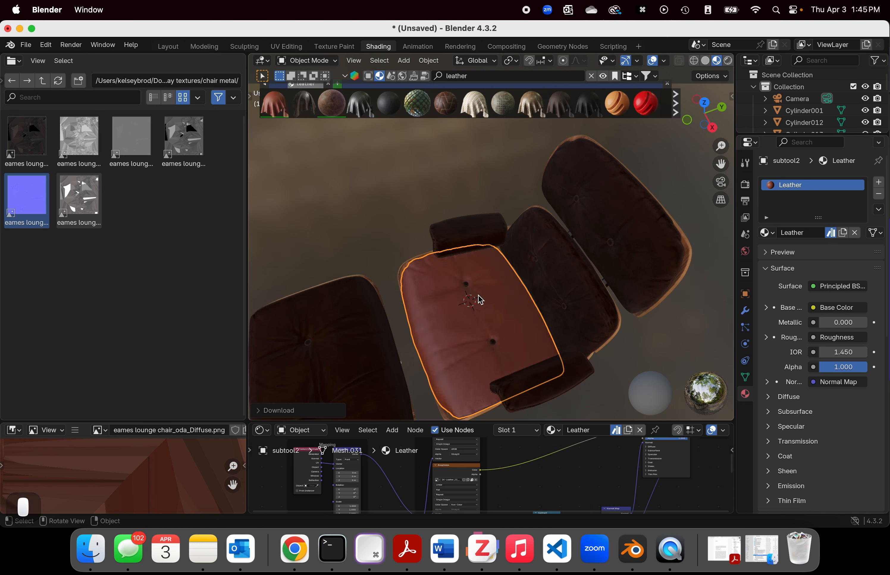
scroll(473, 295, up, 4)
scroll(473, 294, down, 3)
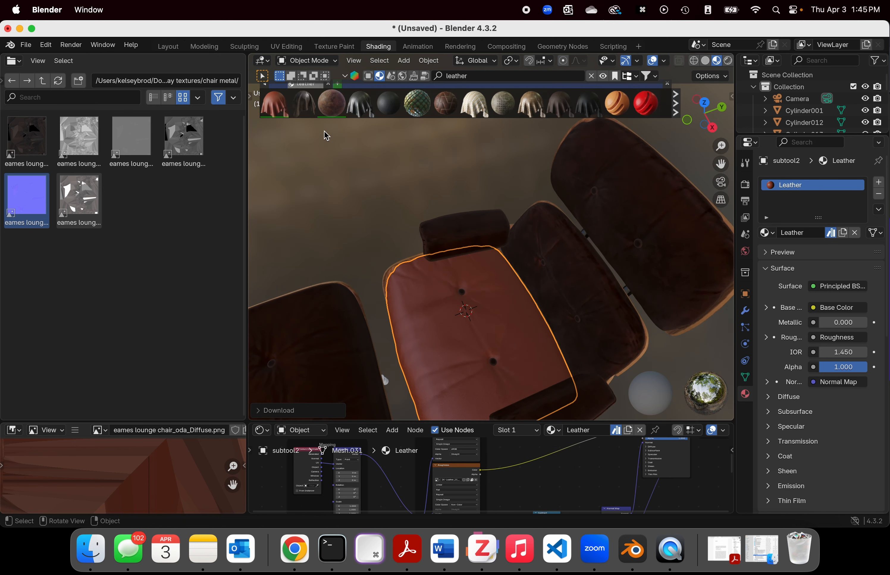
key(super+z)
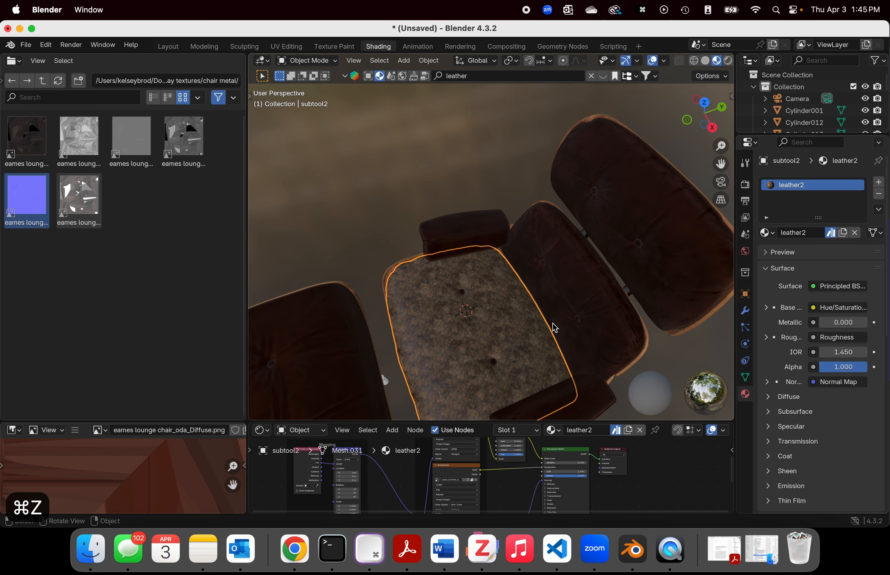
Step: Examine the leather2 material on the seat cushion up close and from several angles
scroll(544, 316, up, 2)
scroll(544, 316, down, 4)
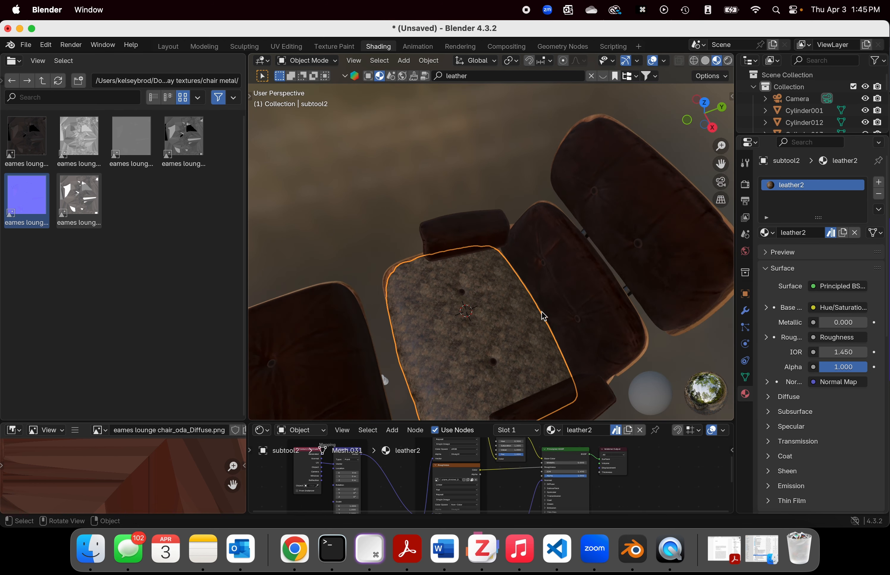
scroll(541, 311, up, 3)
middle_drag(541, 311, 509, 258)
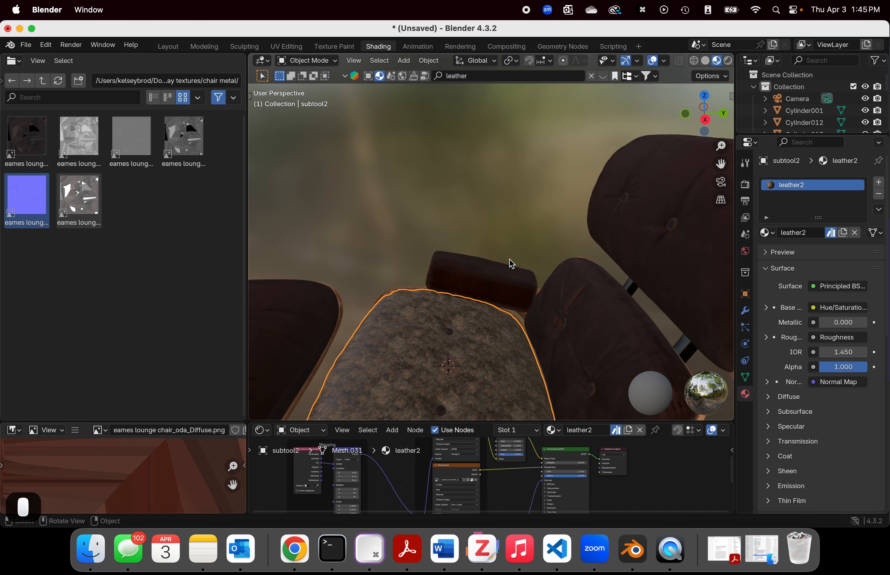
scroll(508, 259, down, 5)
scroll(512, 264, up, 3)
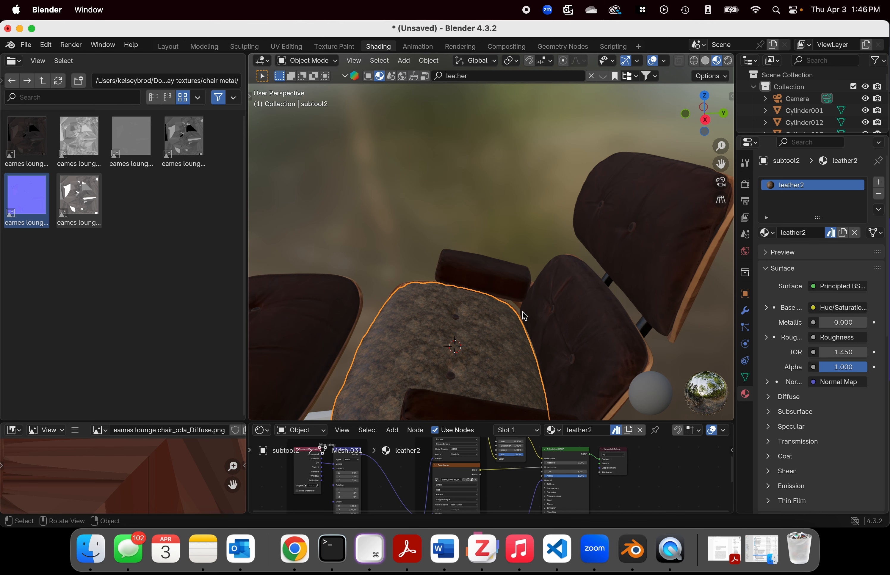
scroll(522, 310, down, 5)
middle_drag(521, 311, 594, 306)
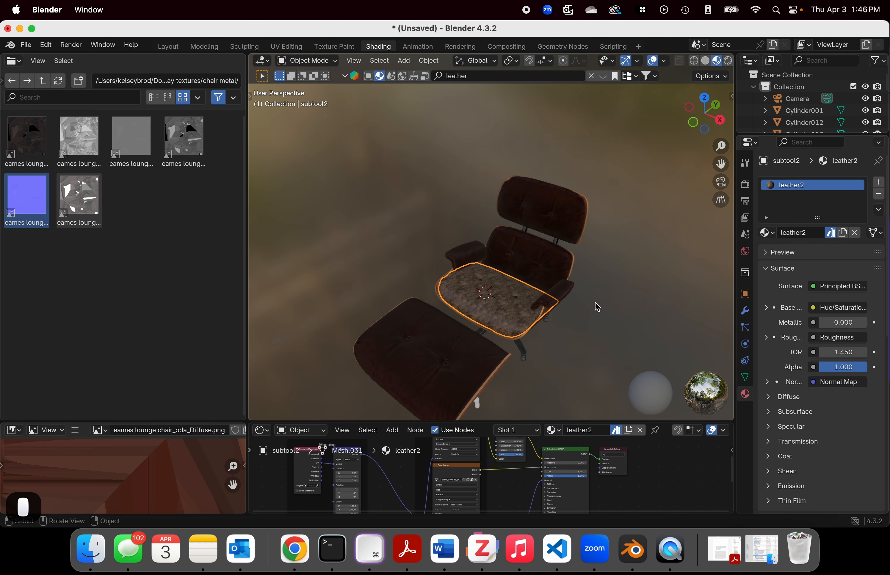
Step: Rerun the BlenderKit leather search and apply the Leather J1 material to the chair's seat cushion
scroll(594, 306, up, 3)
click(477, 77)
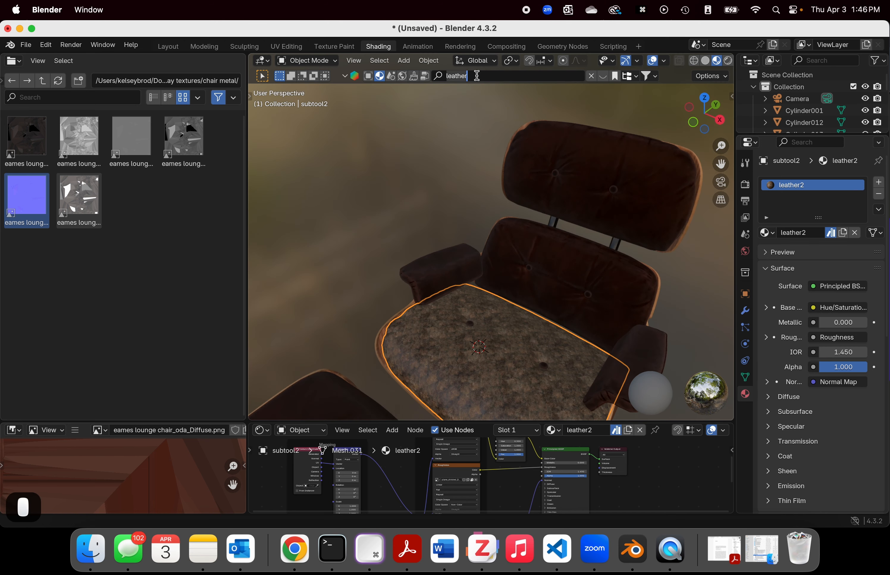
key(Return)
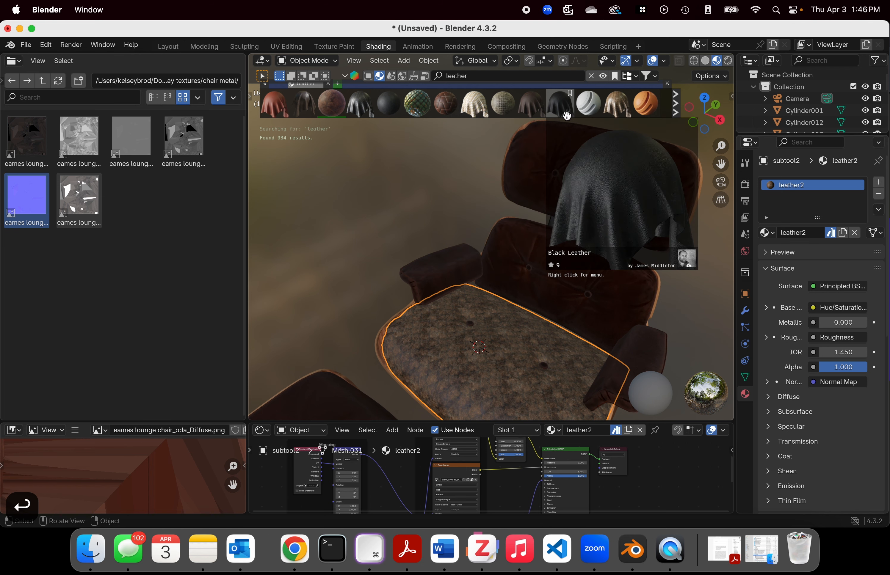
drag(536, 107, 477, 365)
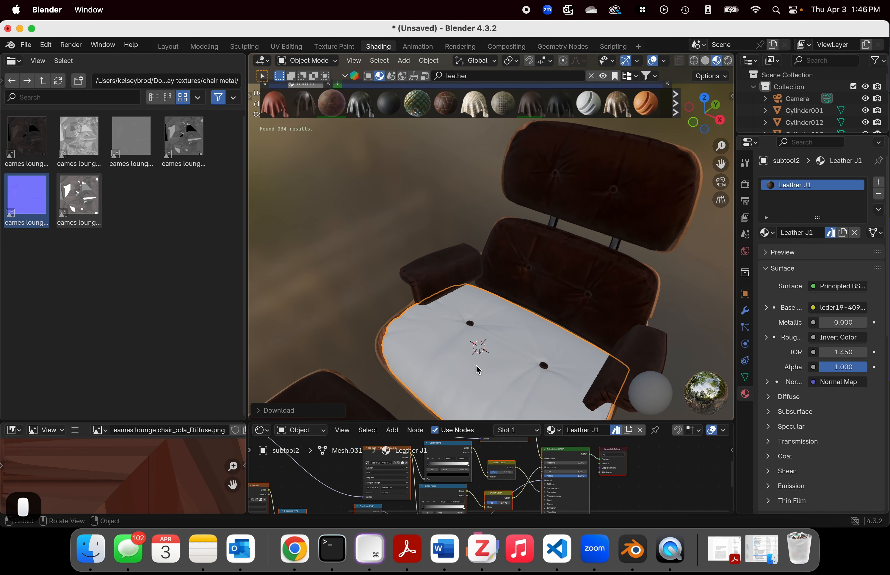
middle_drag(501, 368, 437, 395)
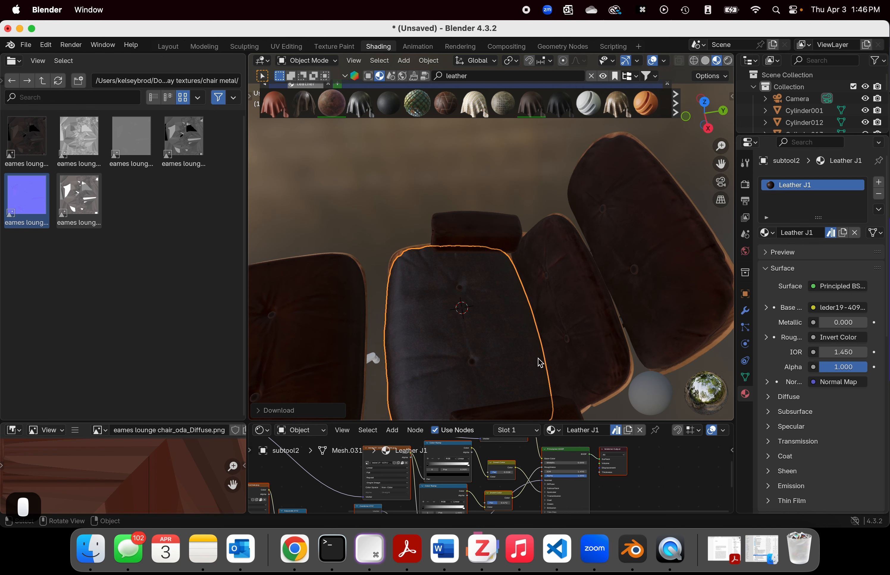
scroll(535, 357, down, 5)
scroll(532, 355, up, 3)
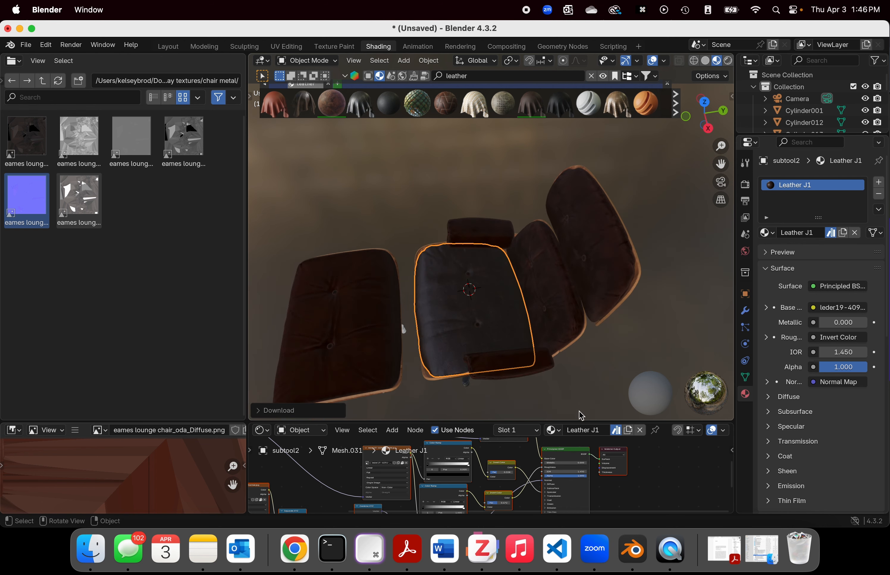
Step: Enlarge the shader editor and look over the whole Leather J1 node tree
drag(546, 422, 549, 158)
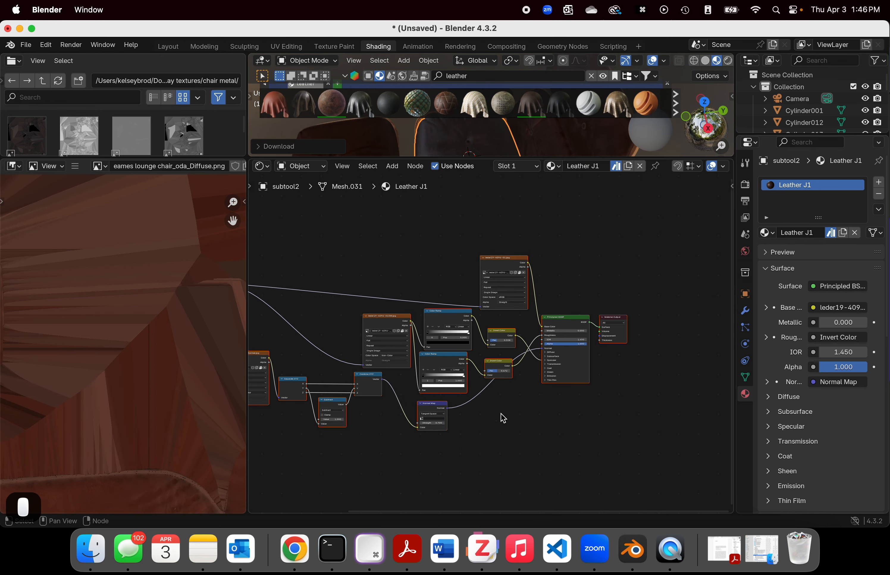
middle_drag(636, 443, 615, 426)
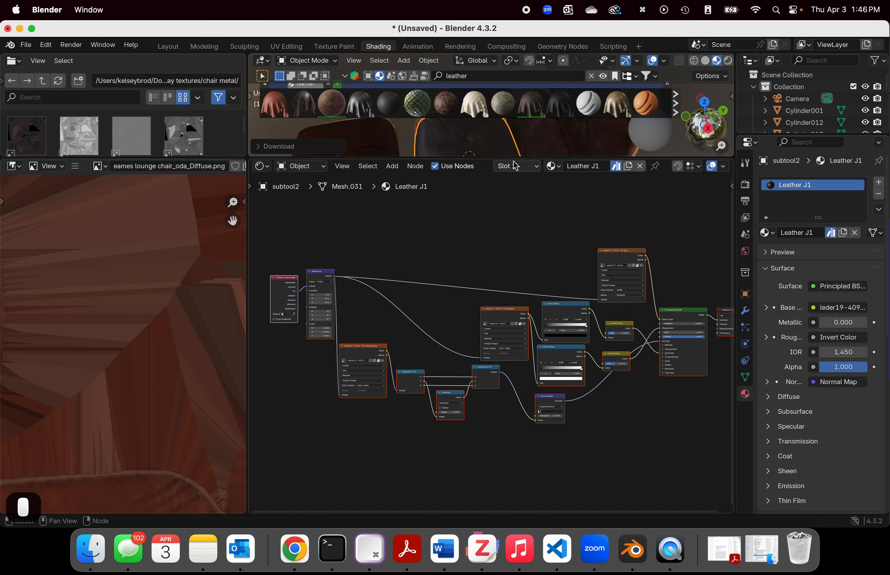
drag(491, 159, 478, 192)
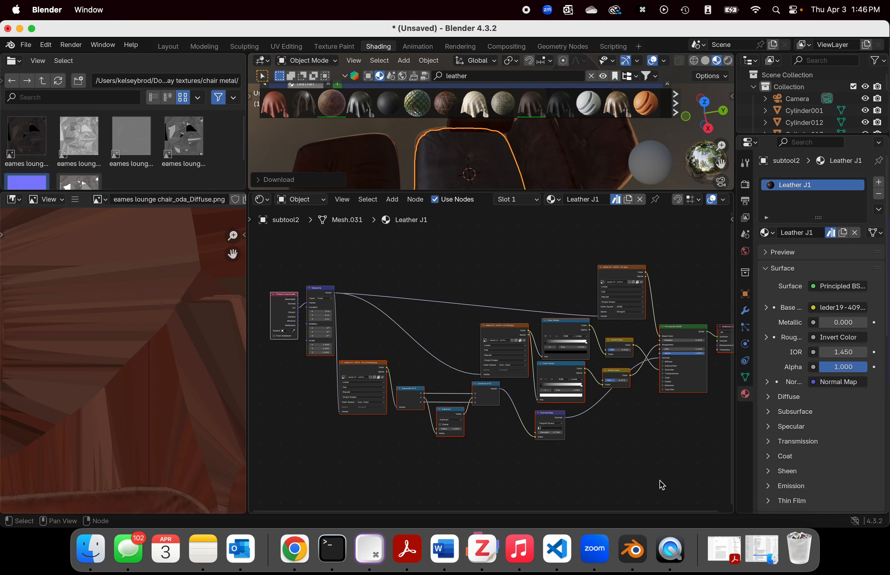
click(411, 372)
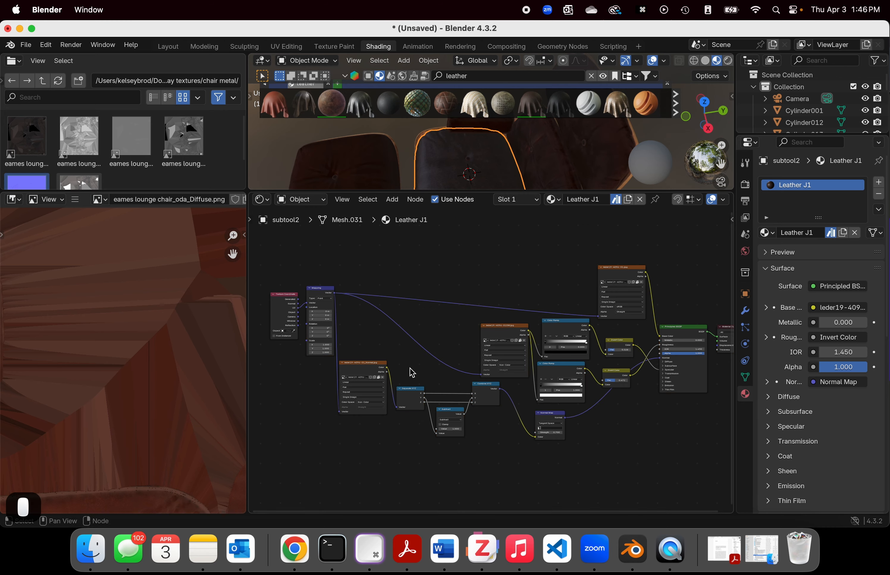
Step: Switch to the Layout workspace, show the viewport in Material Preview, and inspect the chair's new seat leather
click(177, 49)
scroll(395, 280, up, 5)
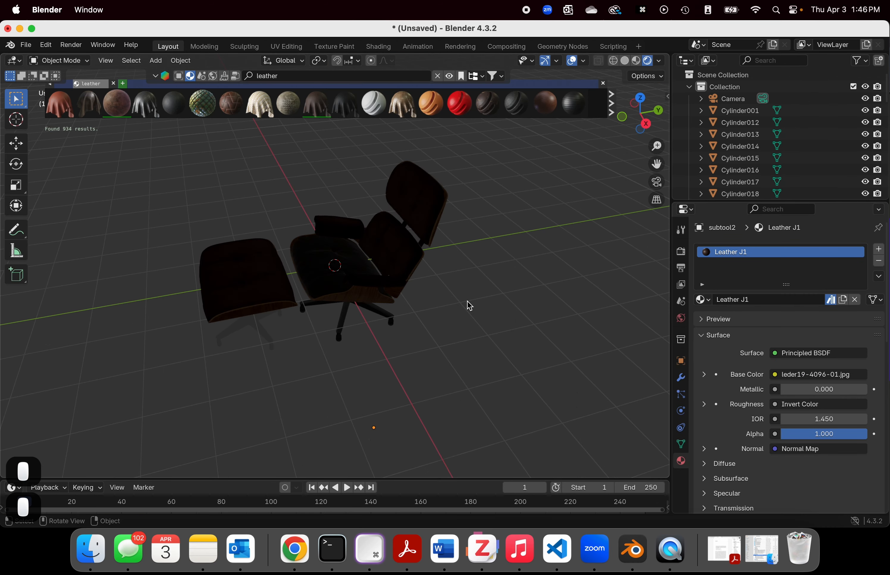
mouse_move(467, 302)
middle_down()
mouse_move(575, 296)
mouse_move(472, 279)
mouse_move(466, 308)
middle_up()
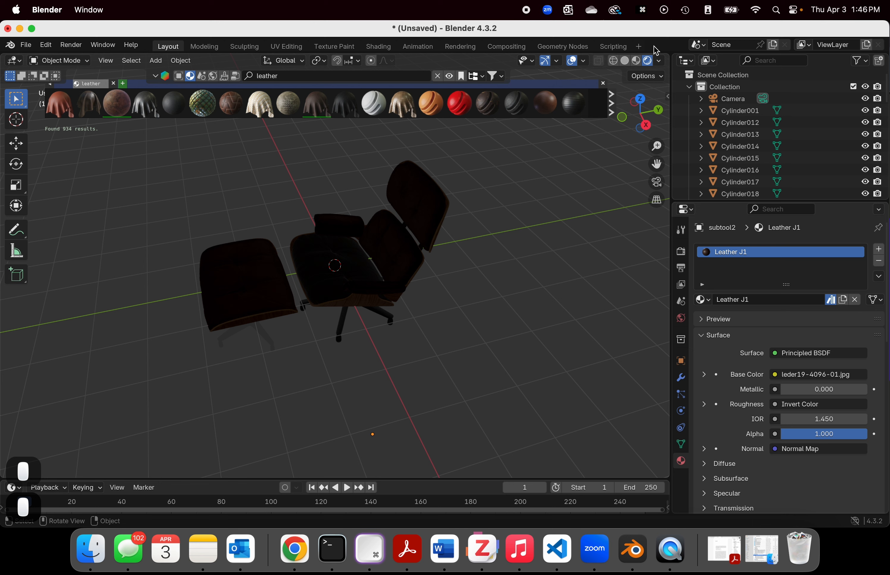
click(637, 62)
scroll(416, 271, up, 4)
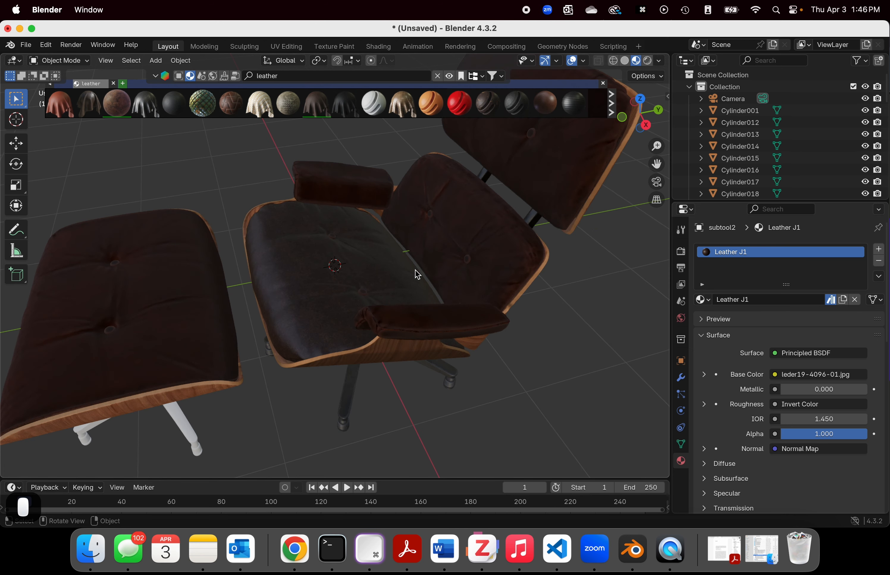
middle_drag(415, 270, 356, 255)
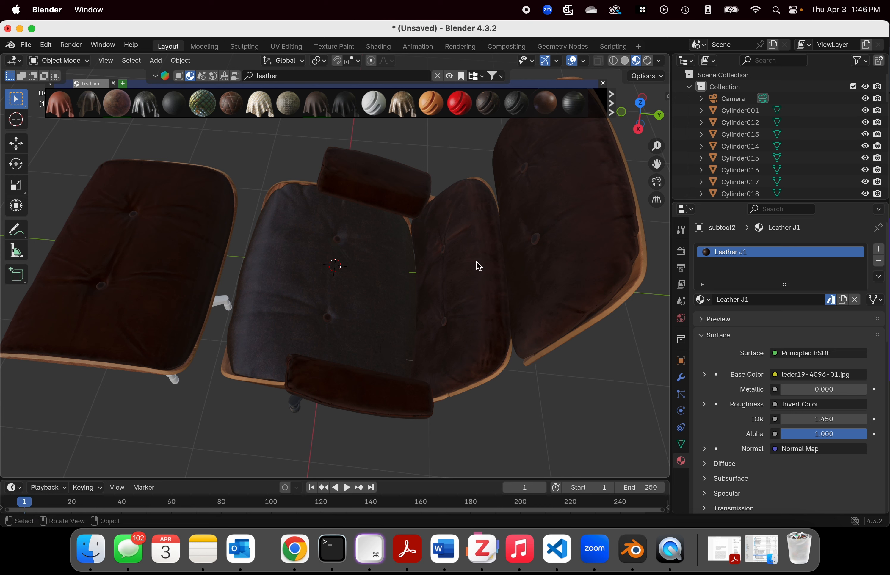
Step: Return to the Shading workspace and examine Leather J1's nodes up close, from the normal texture to the Material Output
click(379, 47)
scroll(494, 365, up, 5)
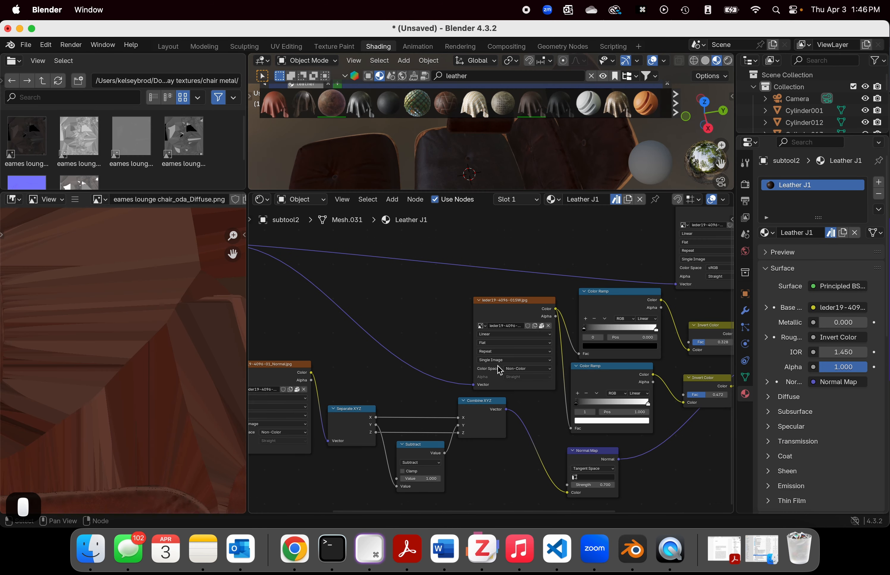
middle_drag(383, 344, 441, 342)
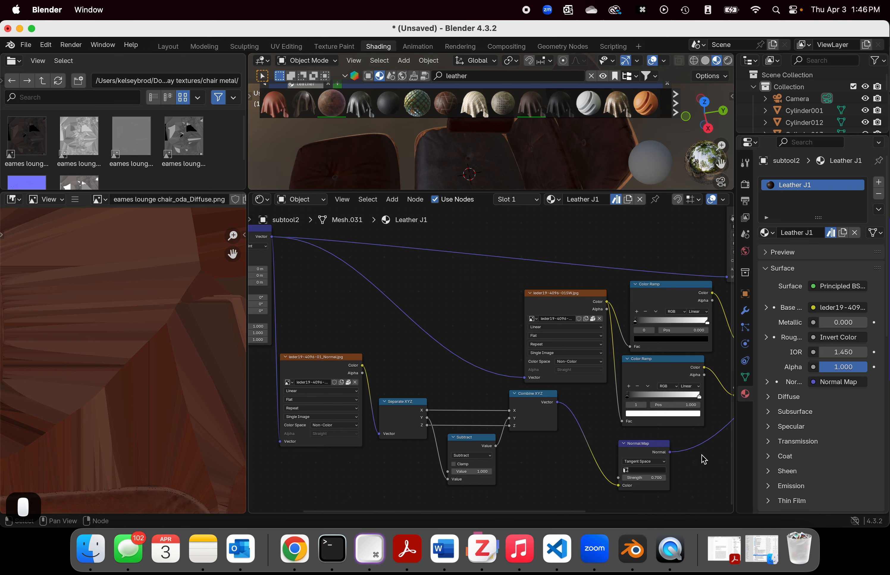
middle_drag(704, 459, 446, 402)
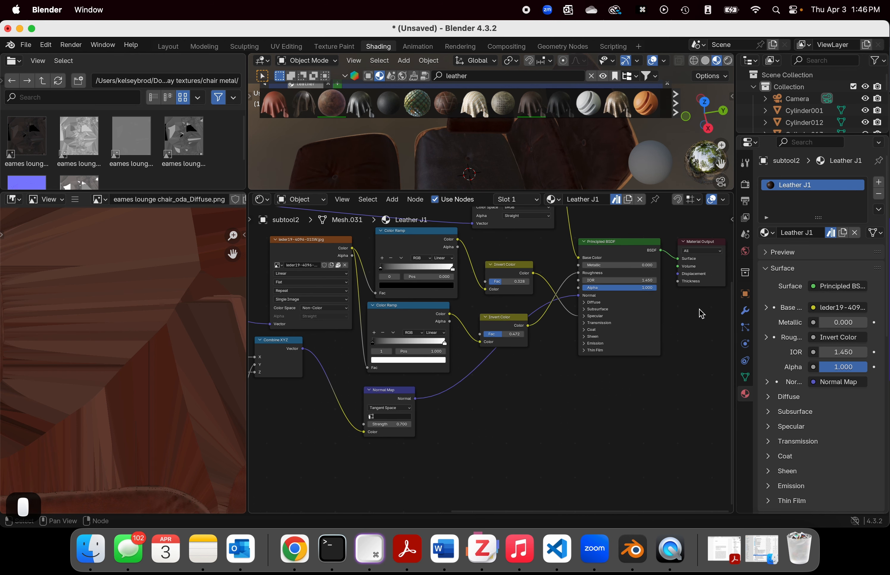
middle_drag(701, 314, 601, 318)
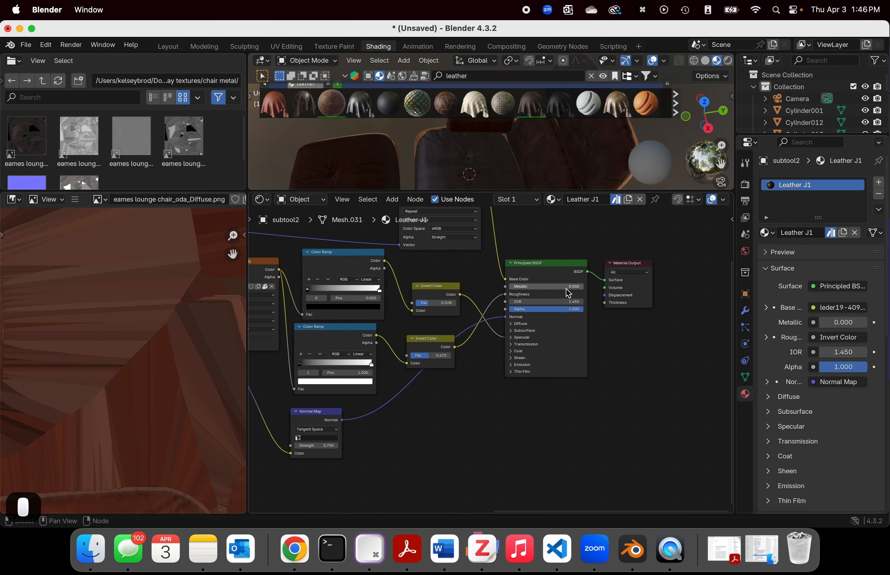
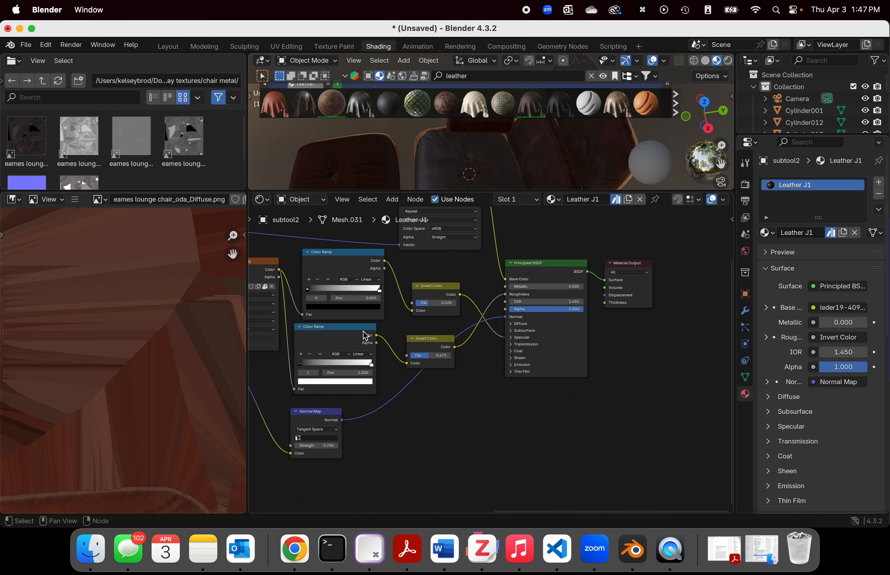
Step: Lower the IOR of Leather J1's Principled BSDF to 1.000
scroll(387, 311, down, 1)
middle_drag(387, 311, 435, 319)
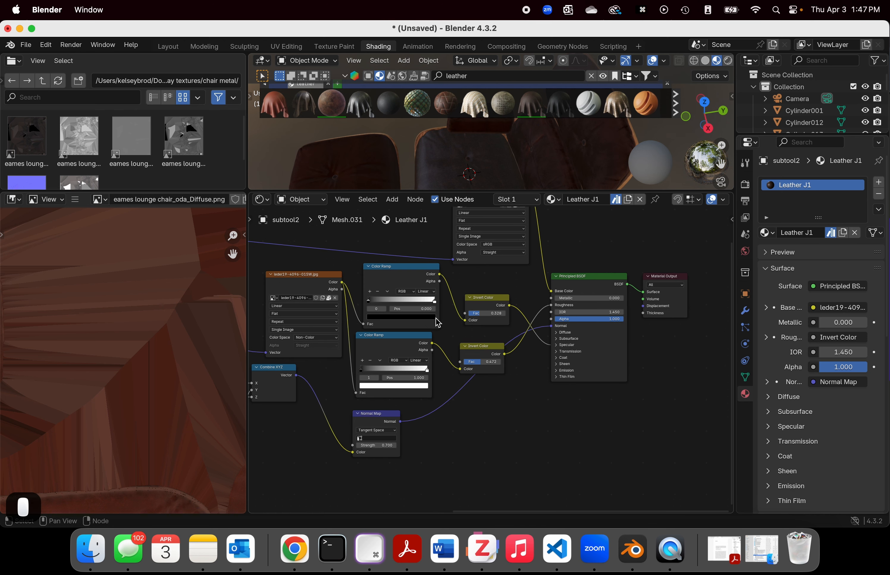
middle_drag(335, 388, 471, 455)
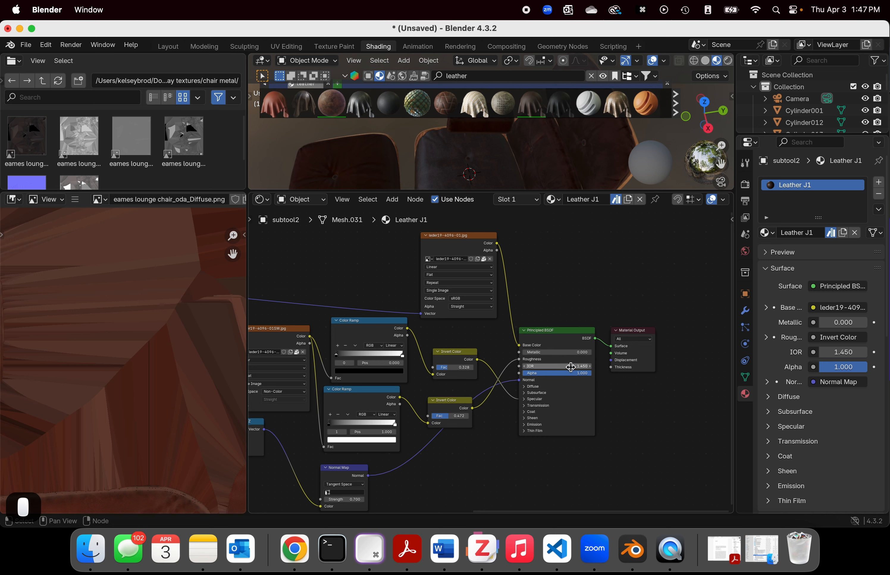
drag(571, 367, 545, 371)
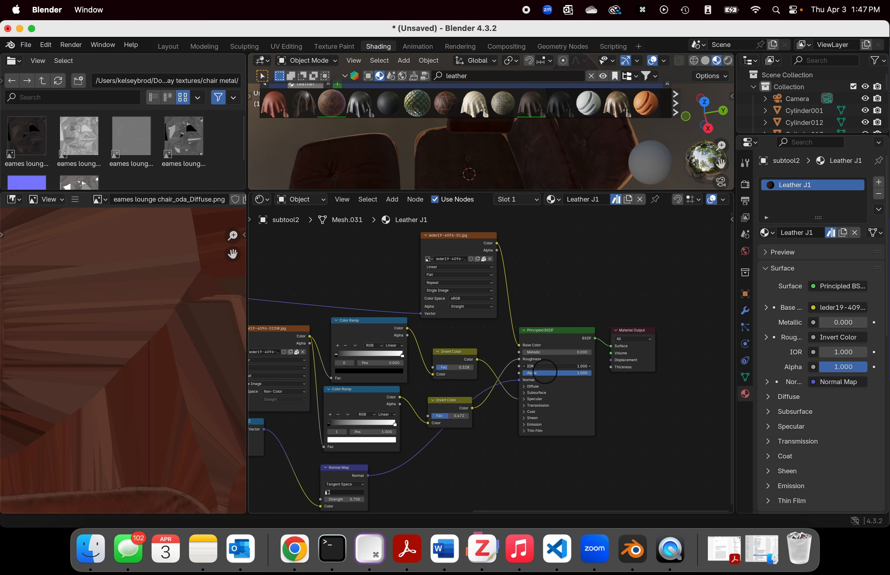
scroll(559, 177, up, 5)
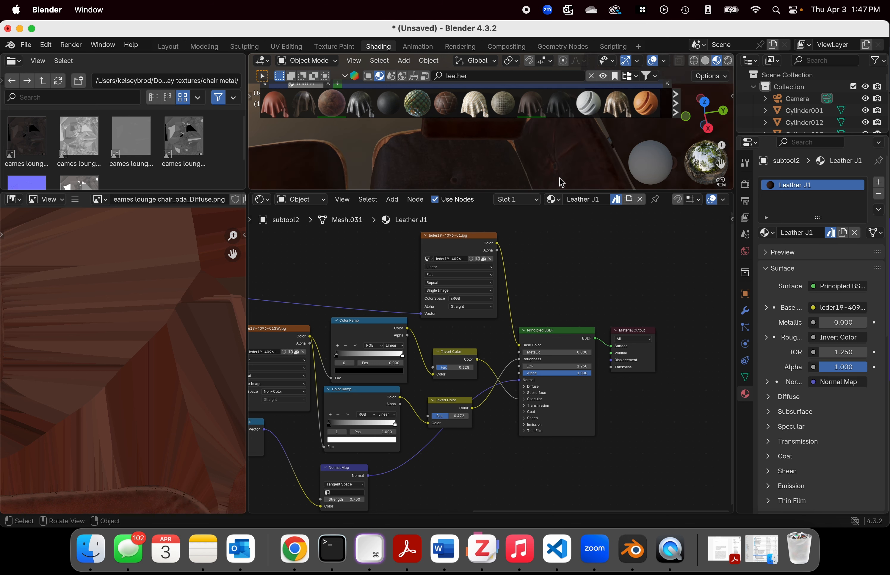
click(577, 368)
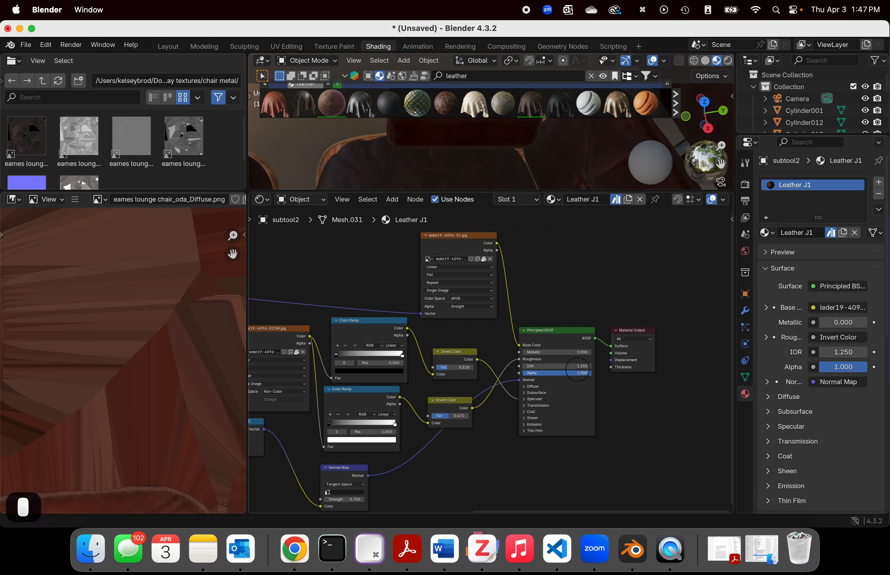
click(591, 370)
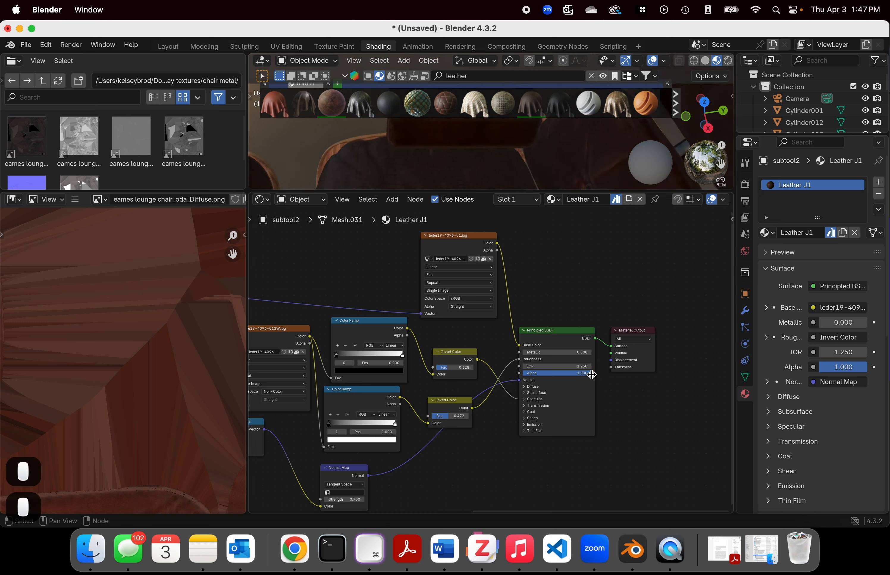
click(577, 366)
drag(577, 366, 553, 366)
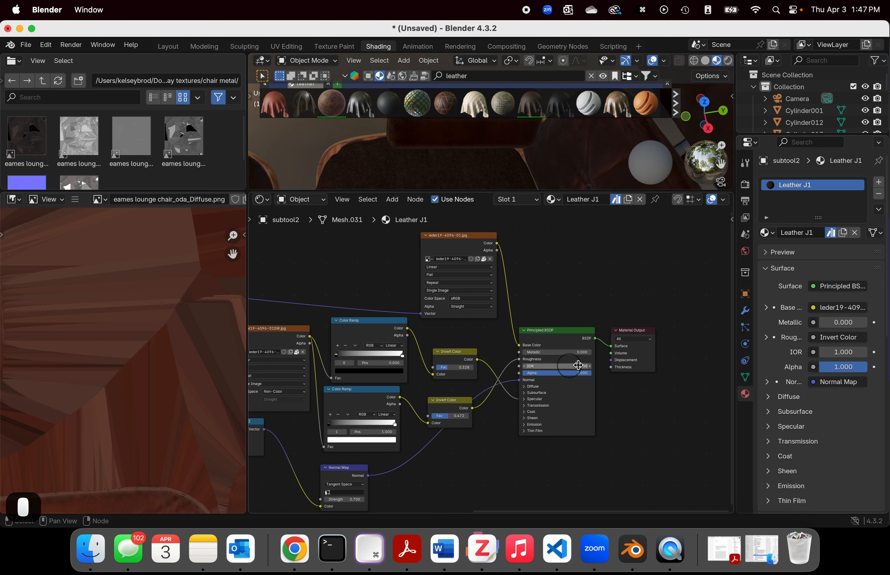
Step: Assign the existing Leather J1 material to the ottoman's cushion in place of its leather material
scroll(540, 229, down, 2)
scroll(505, 148, down, 2)
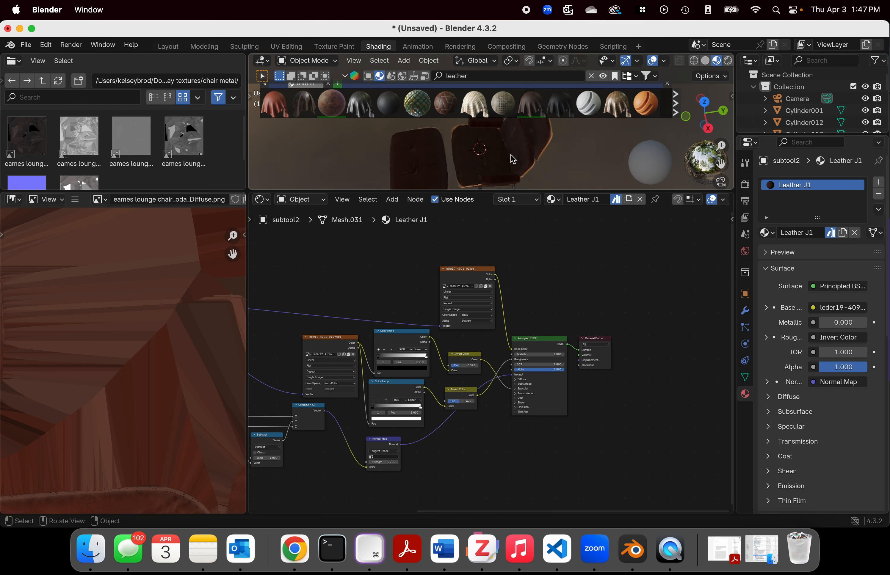
middle_drag(529, 184, 454, 129)
scroll(530, 272, down, 2)
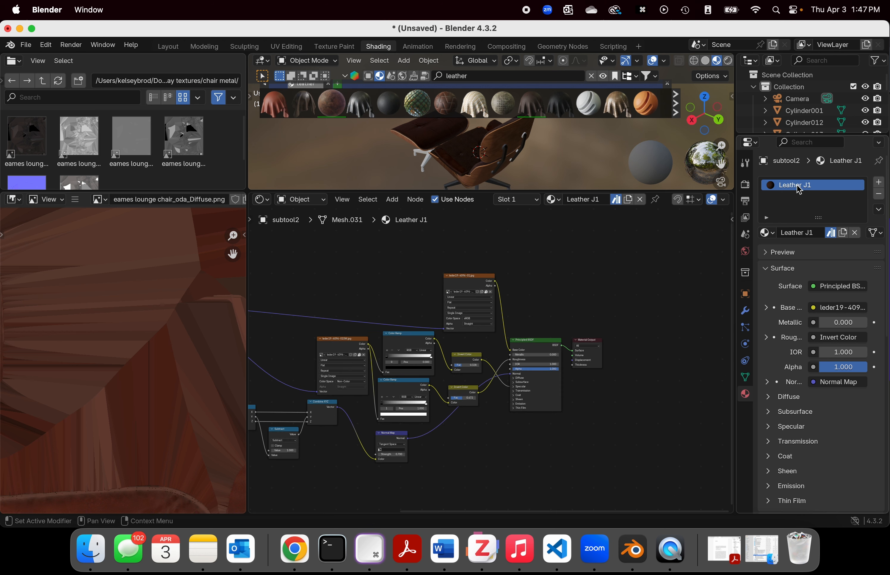
scroll(477, 178, up, 2)
click(428, 137)
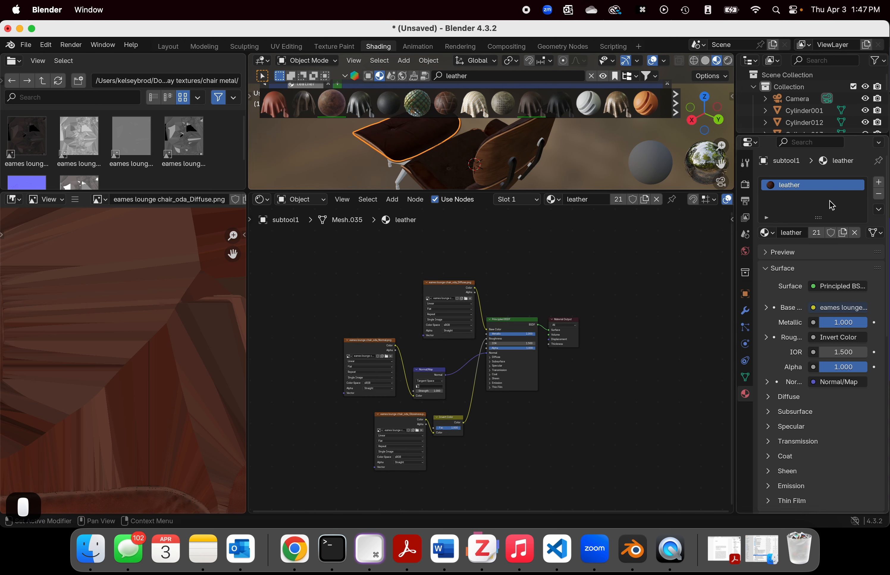
click(767, 232)
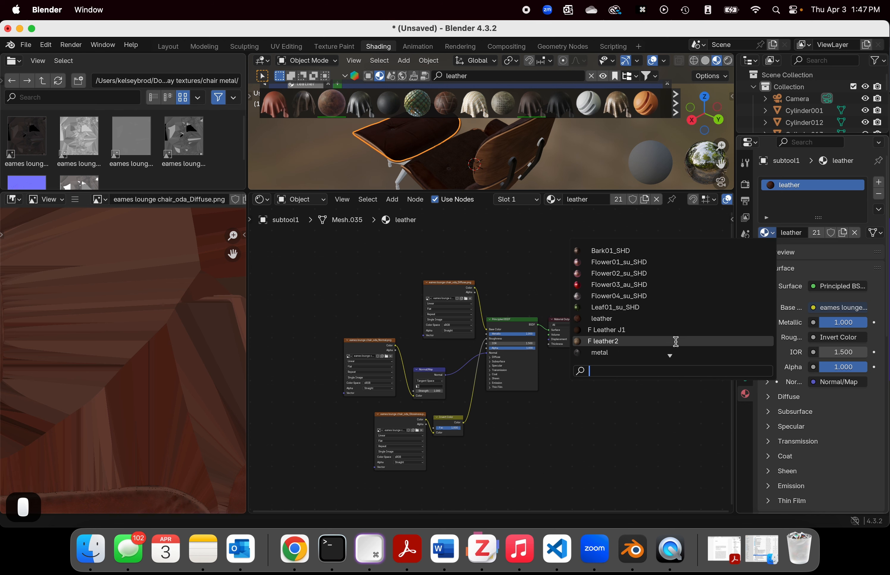
click(632, 329)
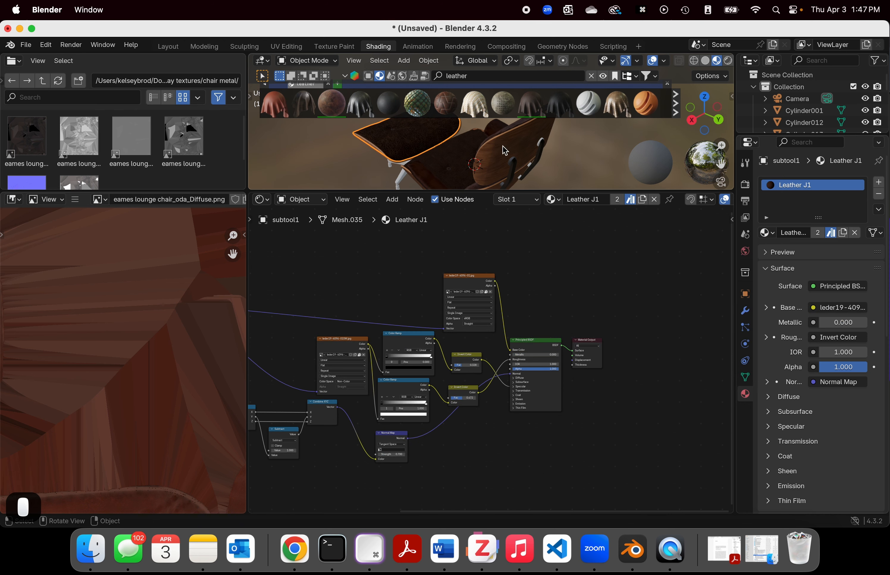
Step: Assign the existing Leather J1 material to the chair's lower backrest cushion
middle_drag(504, 150, 542, 172)
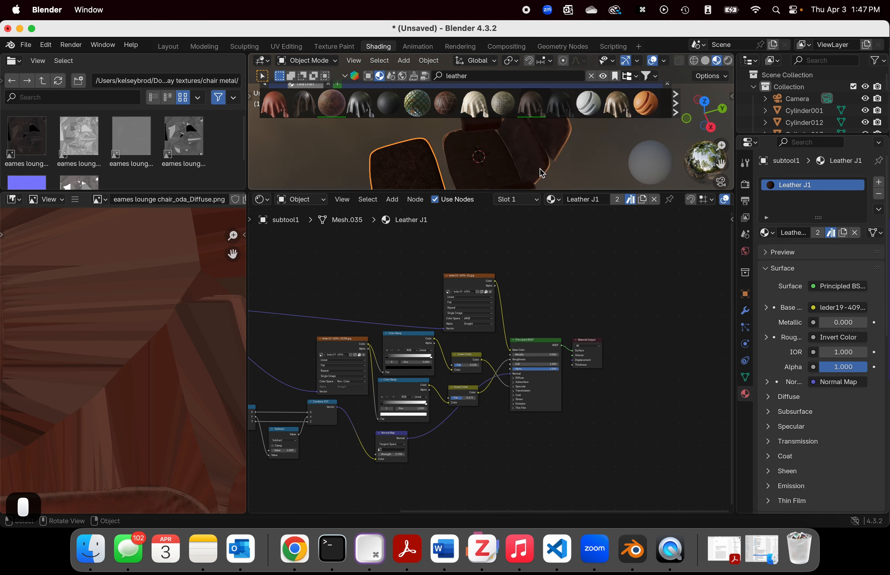
click(527, 144)
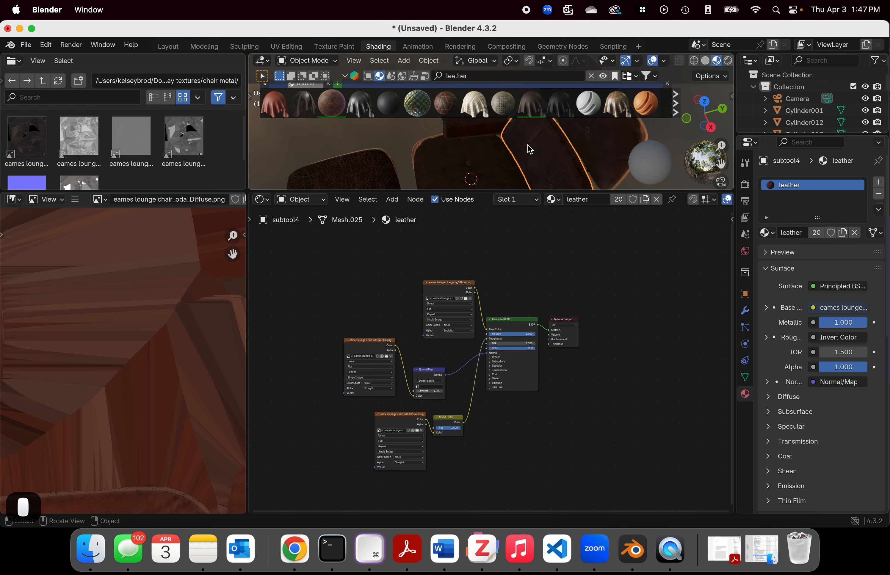
click(765, 233)
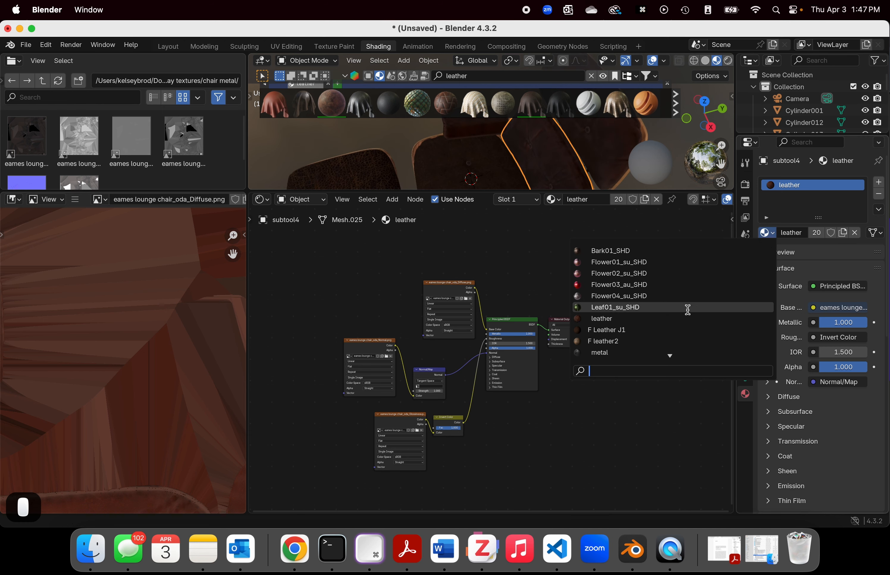
click(641, 329)
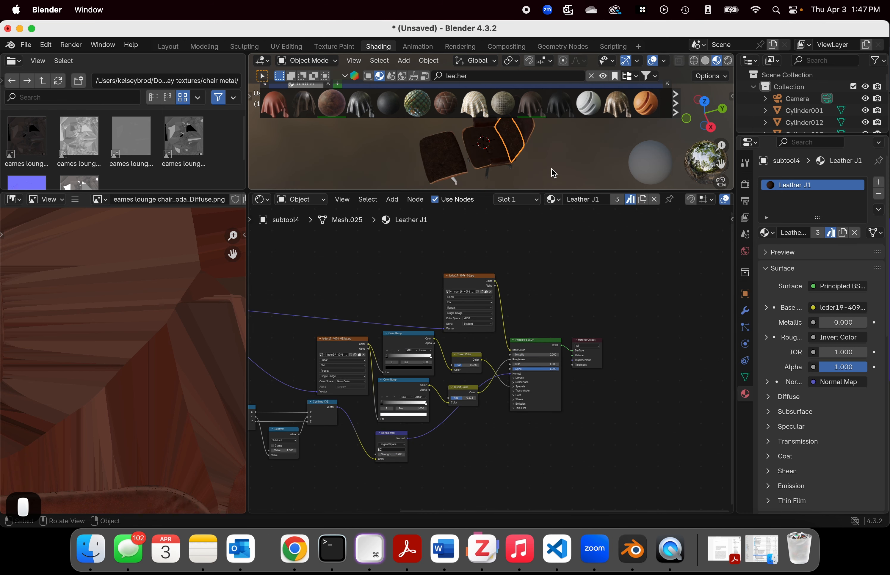
Step: Enlarge the 3D viewport, select the ottoman's untextured base, and search BlenderKit materials for "metal"
drag(472, 191, 464, 477)
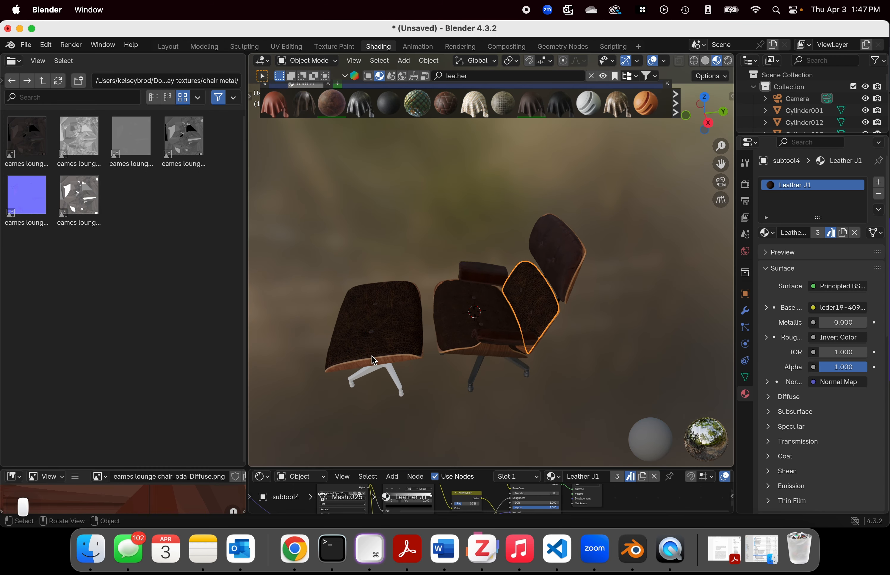
click(399, 388)
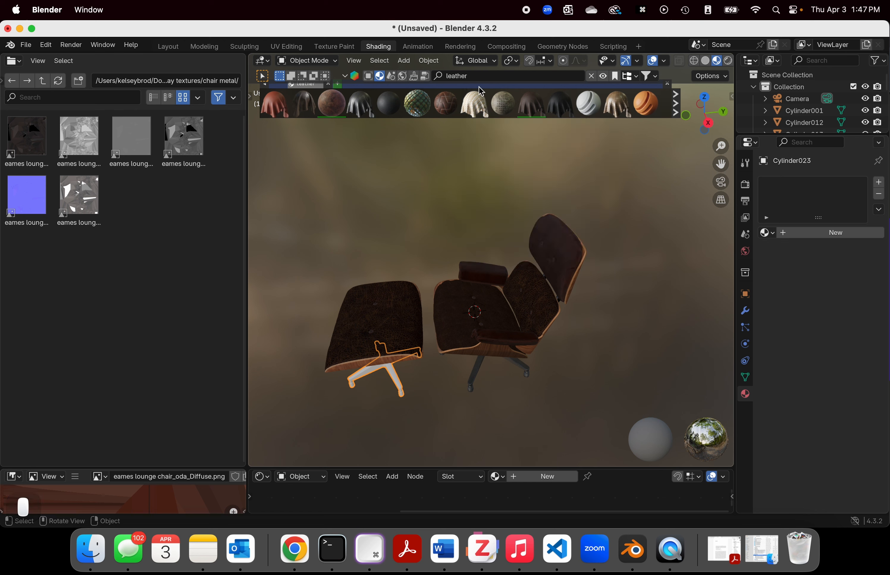
click(453, 76)
text(metal)
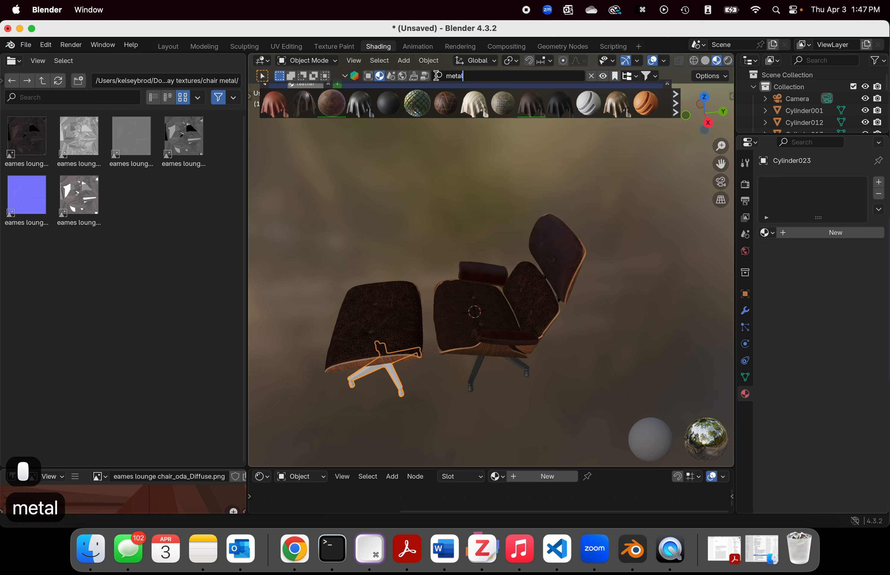
key(Return)
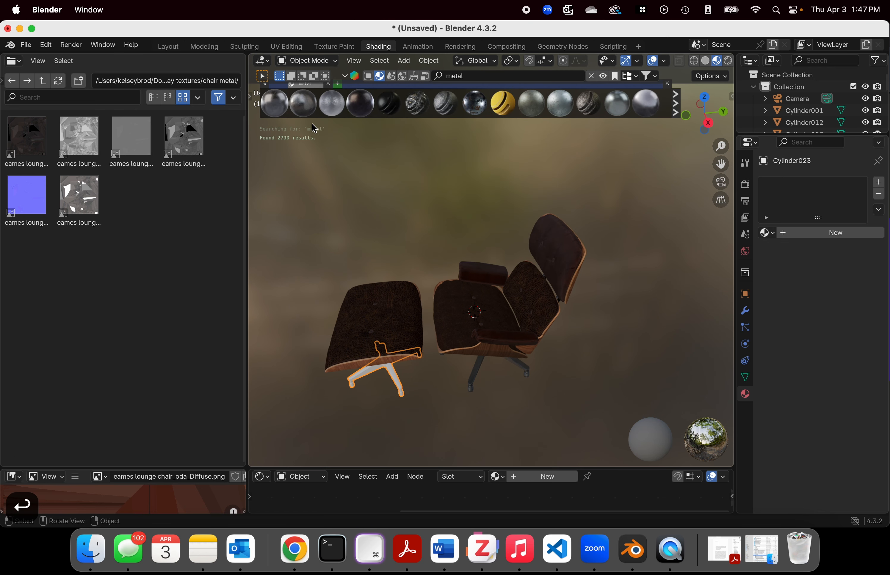
Step: Apply the Dark iron material from the BlenderKit results to the ottoman's star-shaped base
drag(360, 105, 388, 421)
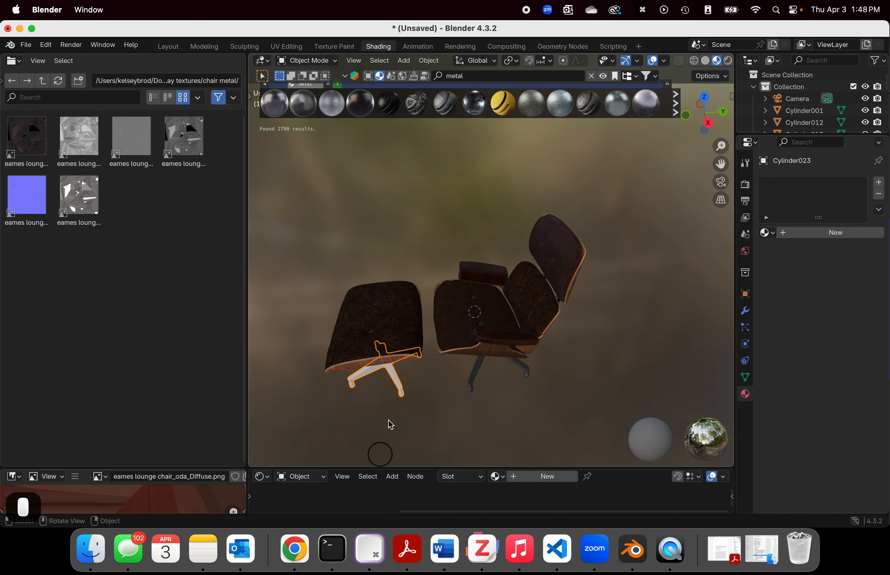
click(393, 379)
middle_drag(405, 360, 413, 320)
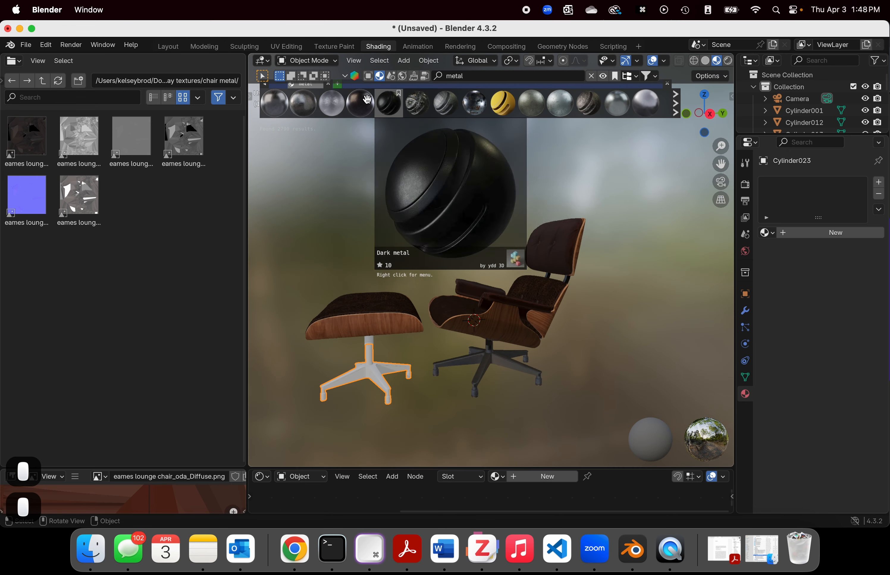
drag(333, 104, 369, 376)
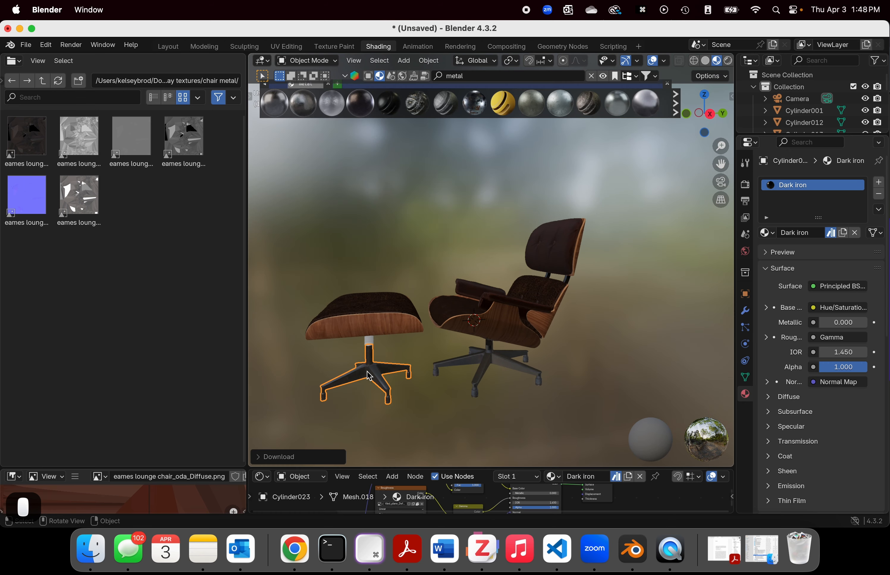
Step: Apply the Dark iron material to the mounting bracket beneath the ottoman and the white ring on its column
drag(331, 104, 368, 343)
click(370, 343)
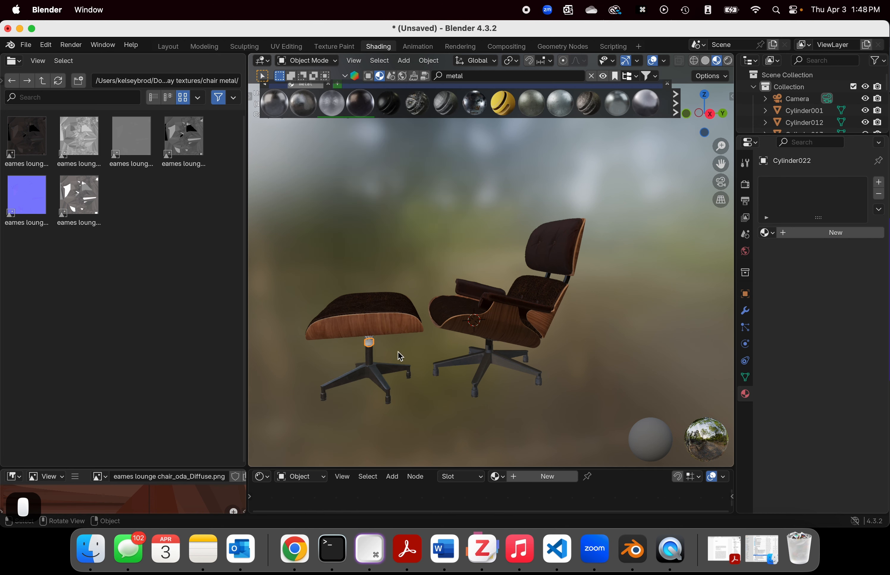
scroll(404, 358, up, 4)
middle_drag(403, 357, 456, 261)
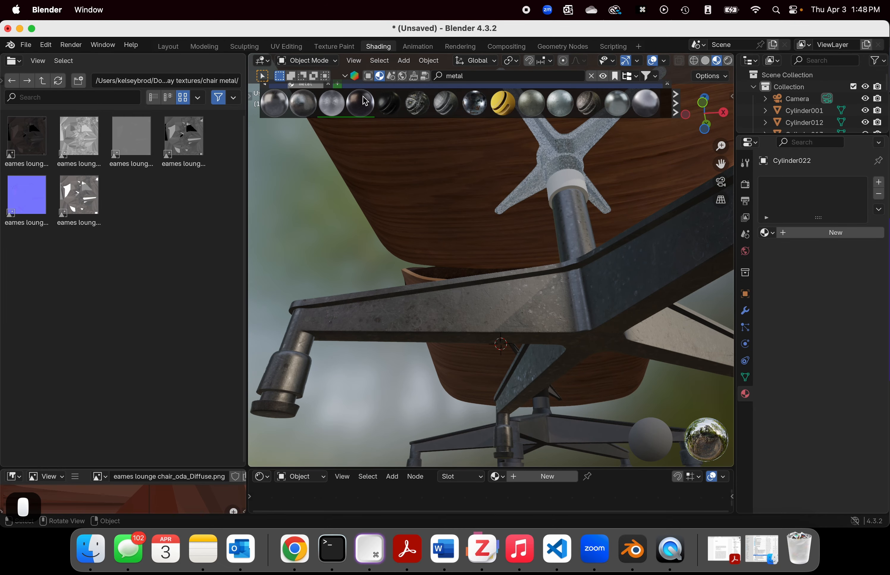
mouse_move(339, 103)
drag(338, 103, 583, 173)
middle_drag(571, 192, 554, 218)
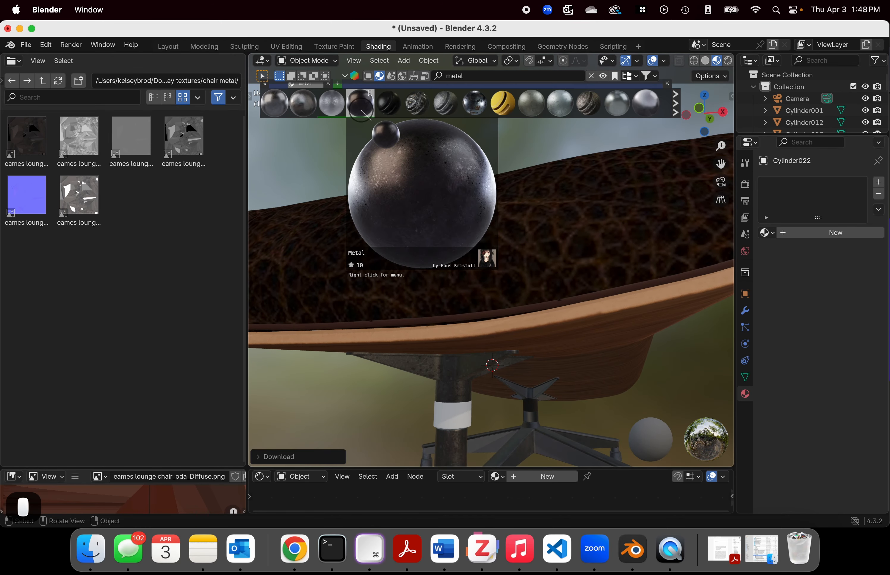
drag(360, 103, 444, 417)
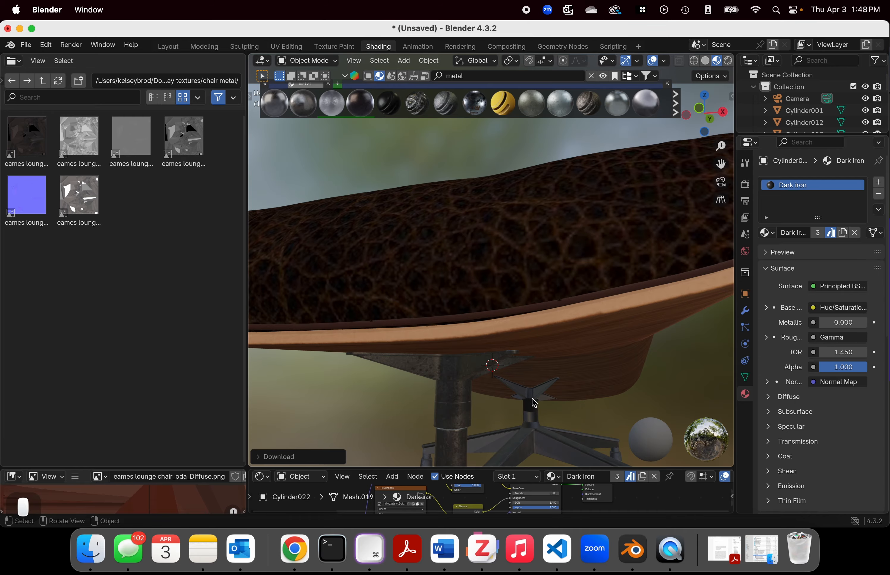
Step: Apply the Old Metal material from BlenderKit to the small white fittings along the chair's backrest brace
middle_drag(530, 404, 535, 389)
scroll(481, 403, down, 10)
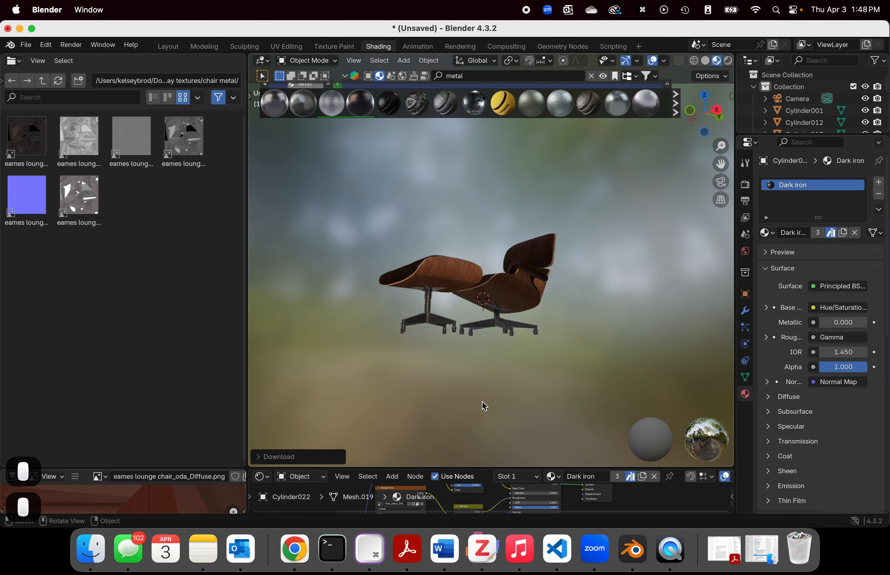
middle_drag(485, 334, 348, 284)
mouse_move(324, 112)
drag(324, 112, 317, 246)
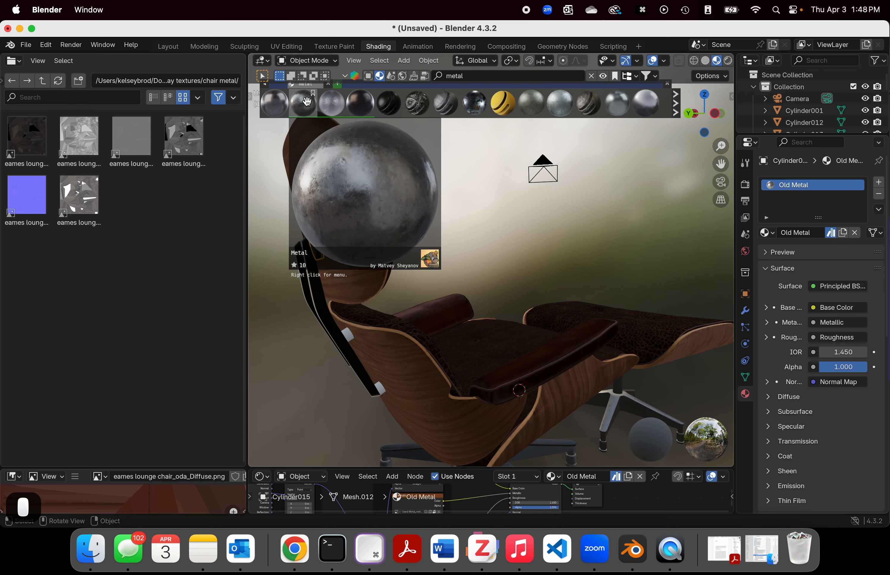
drag(324, 109, 349, 334)
mouse_move(324, 109)
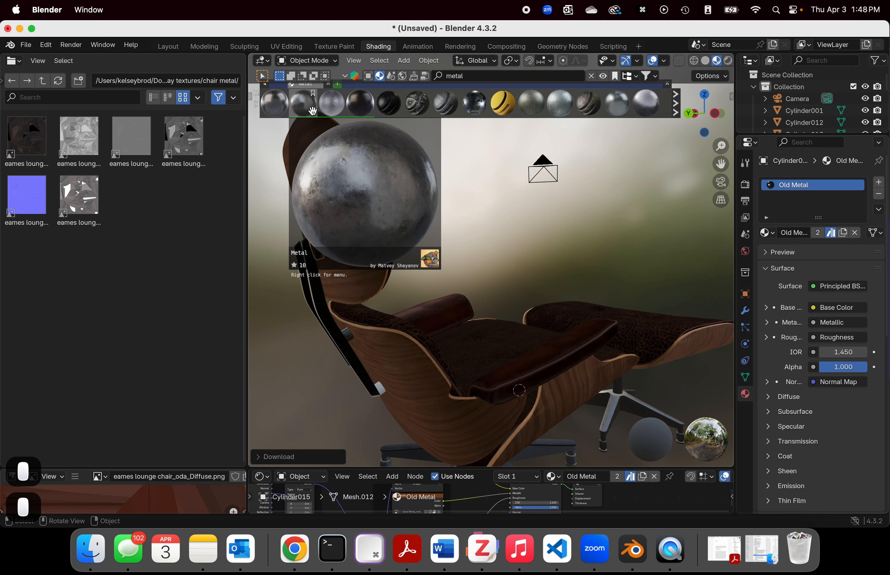
drag(324, 109, 381, 385)
Step: Examine the new leather and metal materials on the chair and ottoman from several angles
middle_drag(383, 304, 653, 334)
scroll(602, 320, down, 4)
scroll(603, 319, up, 4)
scroll(603, 320, down, 6)
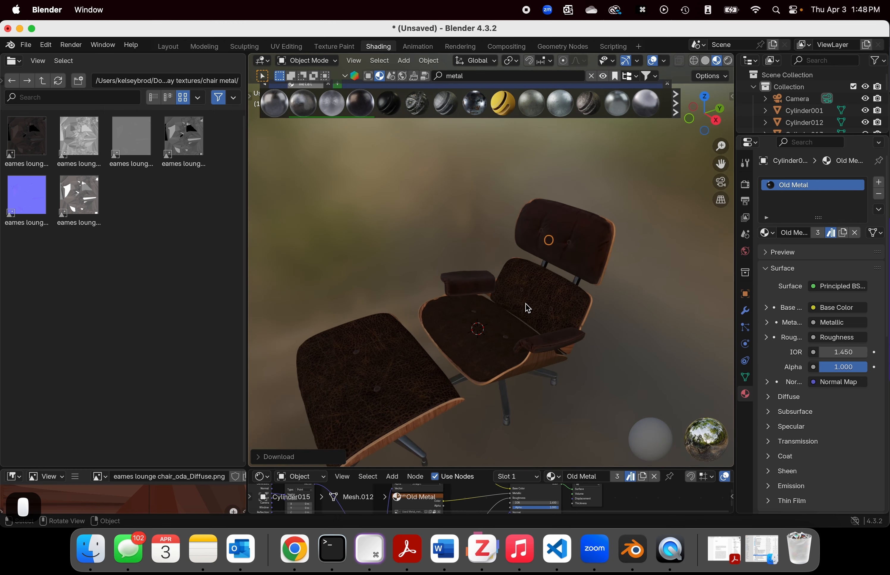
middle_drag(490, 309, 596, 279)
middle_drag(662, 271, 522, 250)
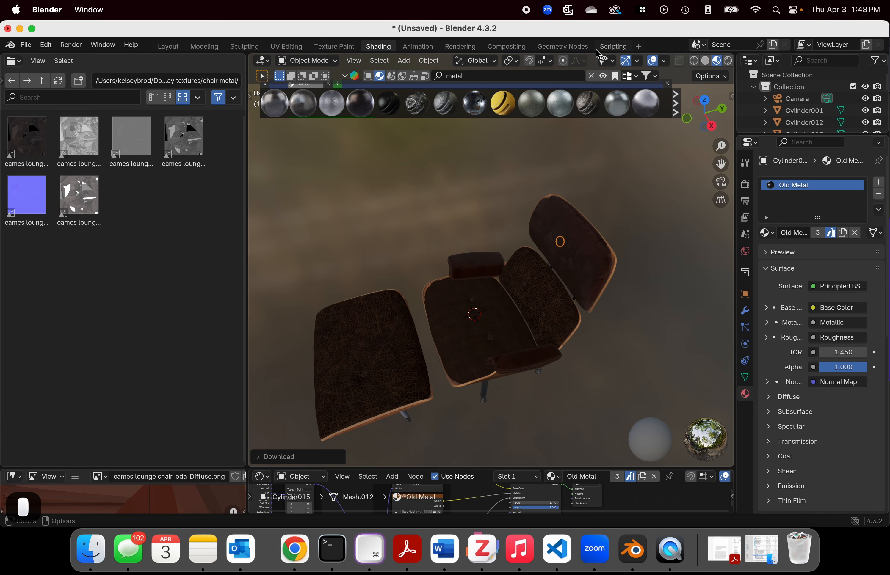
Step: Switch the BlenderKit search from materials to models and rerun it with the "metal" keyword cleared
click(372, 77)
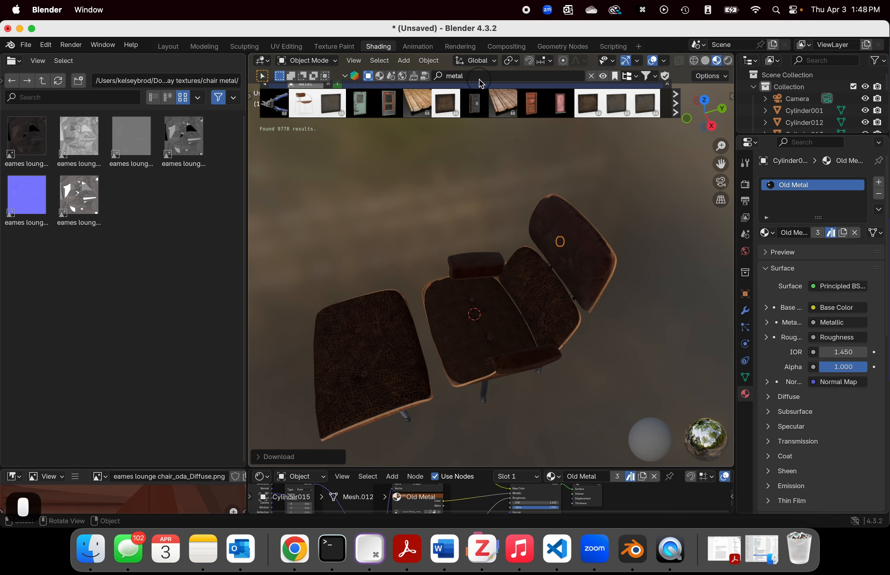
click(461, 76)
drag(467, 77, 437, 80)
key(BackSpace)
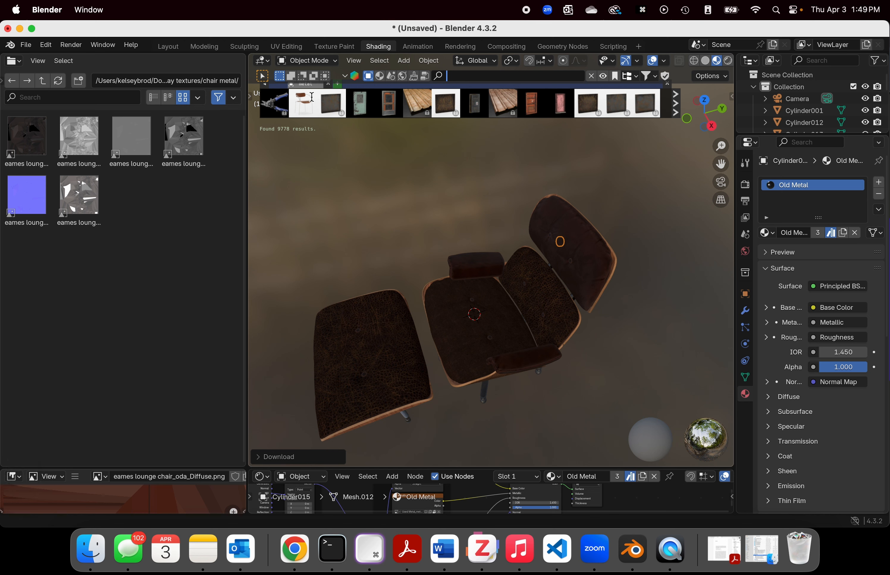
key(Return)
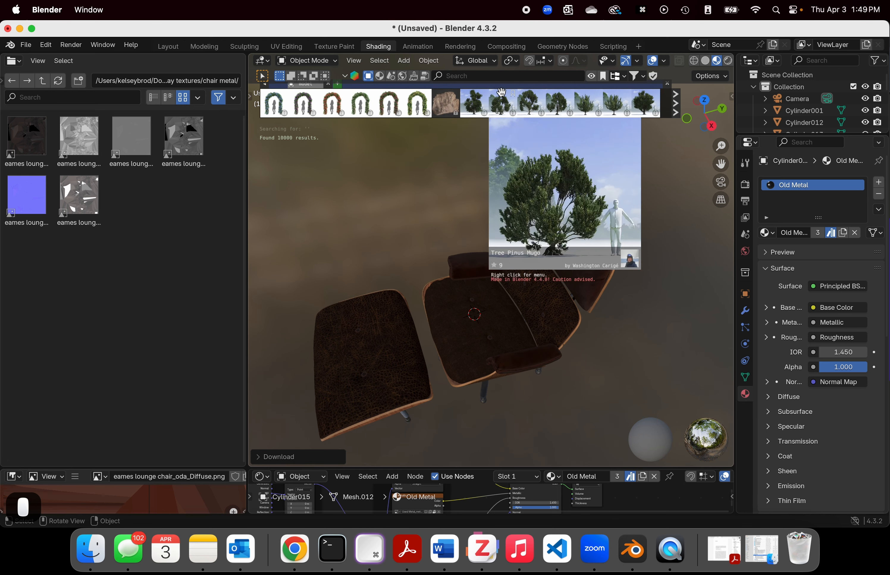
Step: Search the BlenderKit models for "chair" and place the Office Chair - Rigged model in the scene behind the Eames chair
click(475, 77)
text(chair)
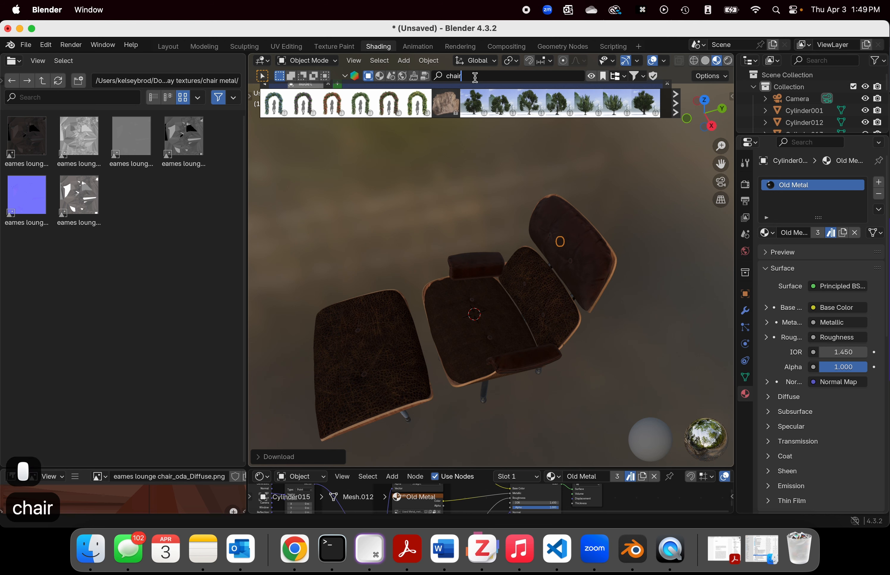
key(Return)
mouse_move(321, 93)
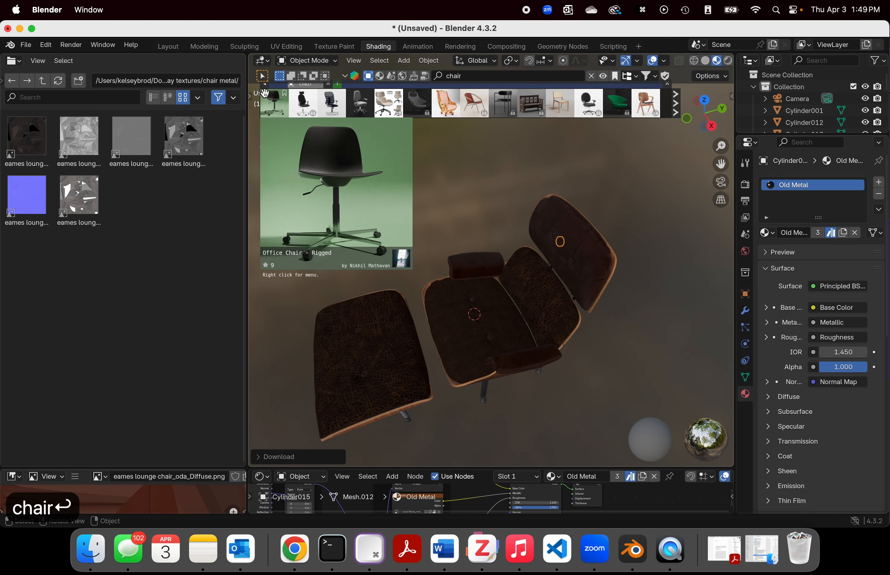
drag(274, 103, 417, 212)
click(416, 208)
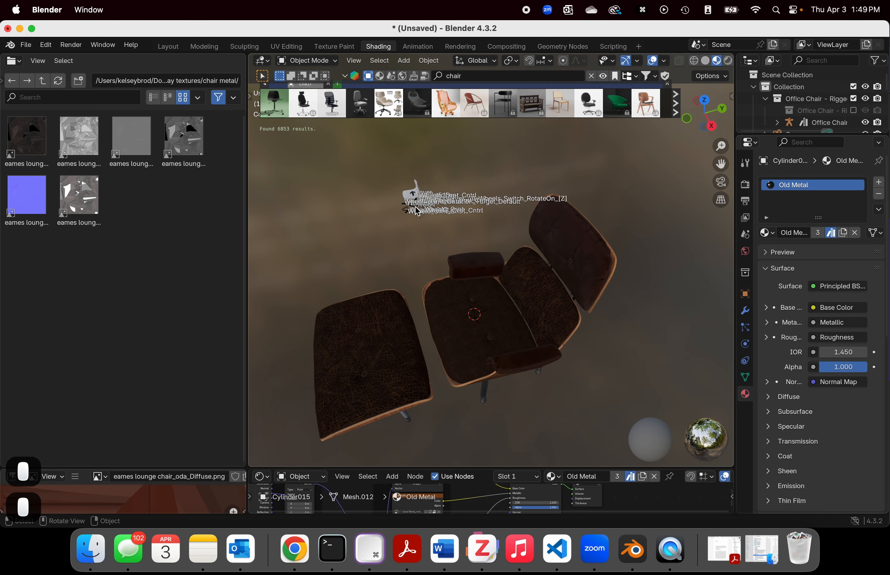
Step: Examine the imported office chair's size and position relative to the Eames chair from several angles
scroll(421, 213, down, 4)
scroll(422, 213, up, 4)
middle_drag(424, 212, 518, 212)
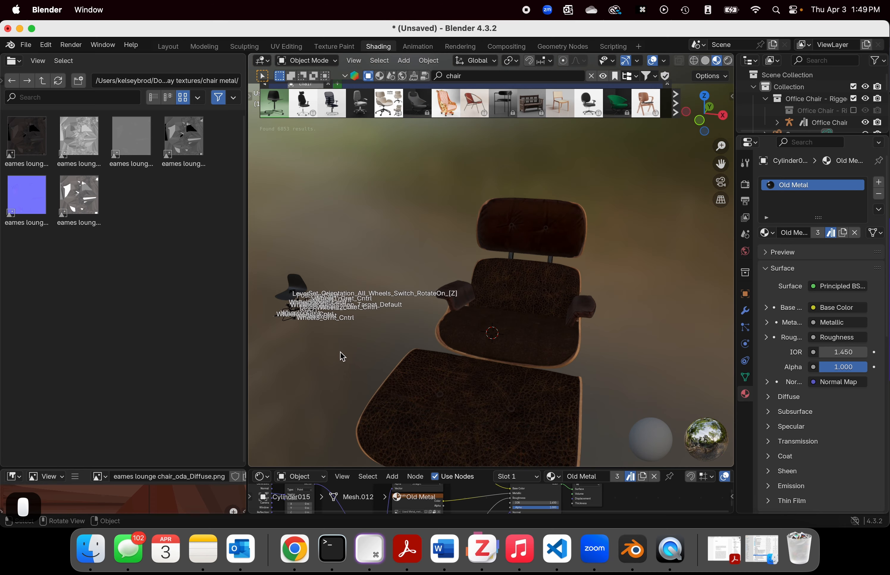
middle_drag(292, 339, 371, 324)
scroll(358, 385, down, 5)
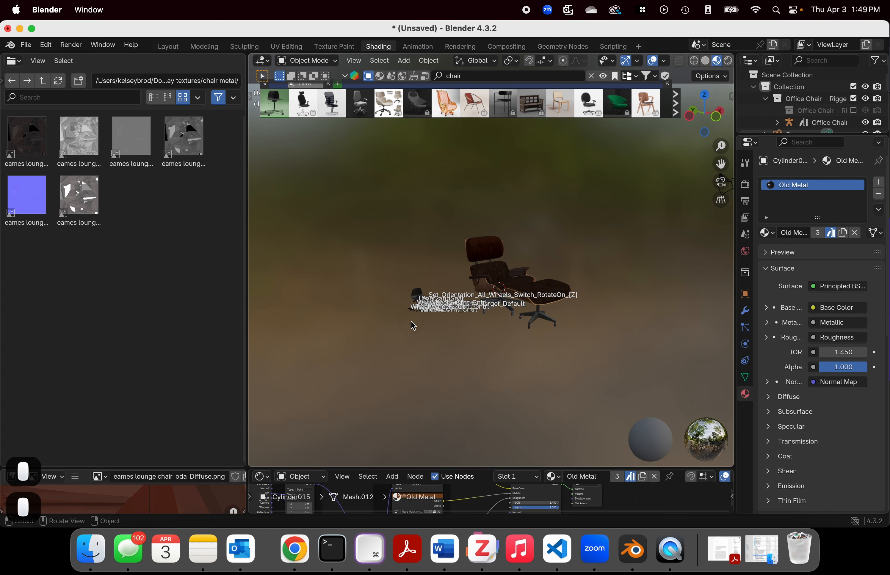
scroll(398, 321, up, 6)
scroll(419, 377, down, 5)
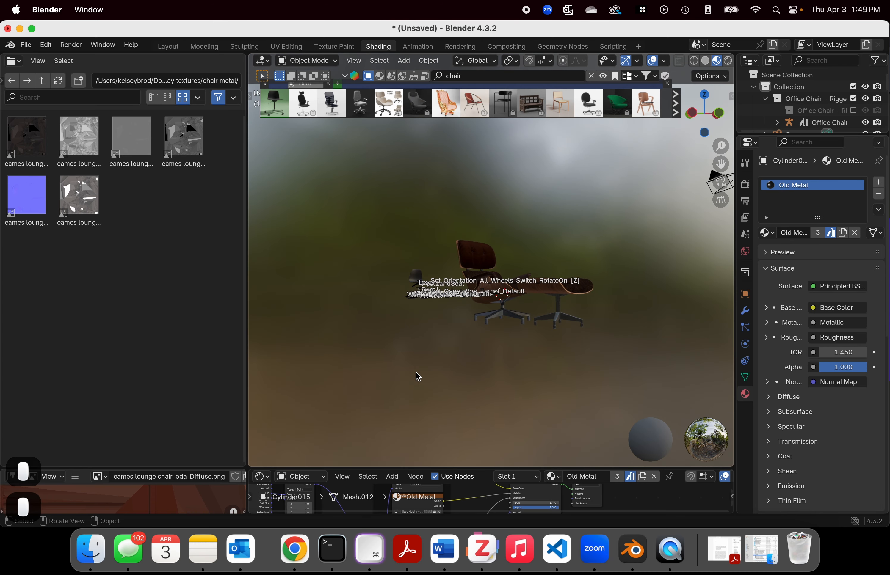
Step: Switch to the Layout workspace and select the seat of the imported office chair
click(169, 46)
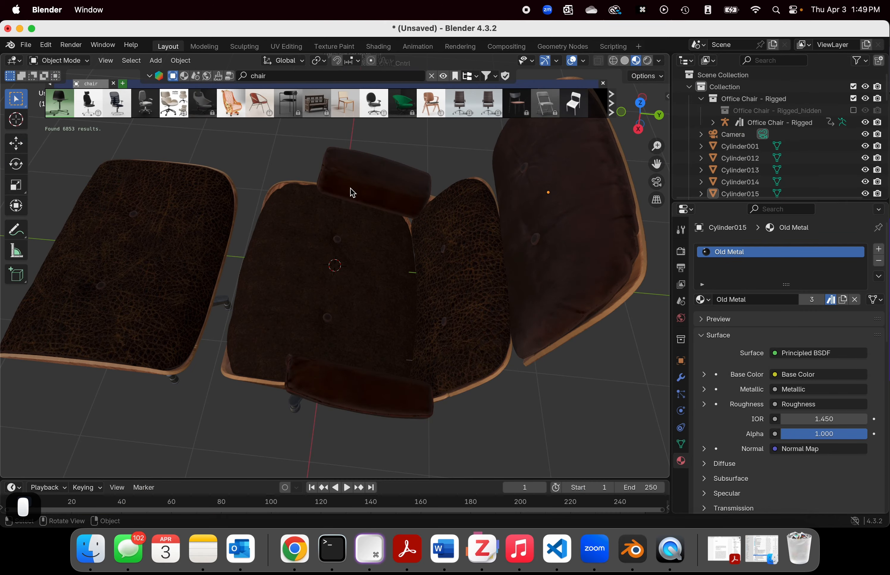
scroll(350, 190, down, 5)
mouse_move(338, 193)
middle_down()
mouse_move(424, 183)
mouse_move(250, 262)
mouse_move(196, 252)
mouse_move(347, 246)
middle_up()
scroll(228, 338, down, 4)
scroll(228, 337, up, 6)
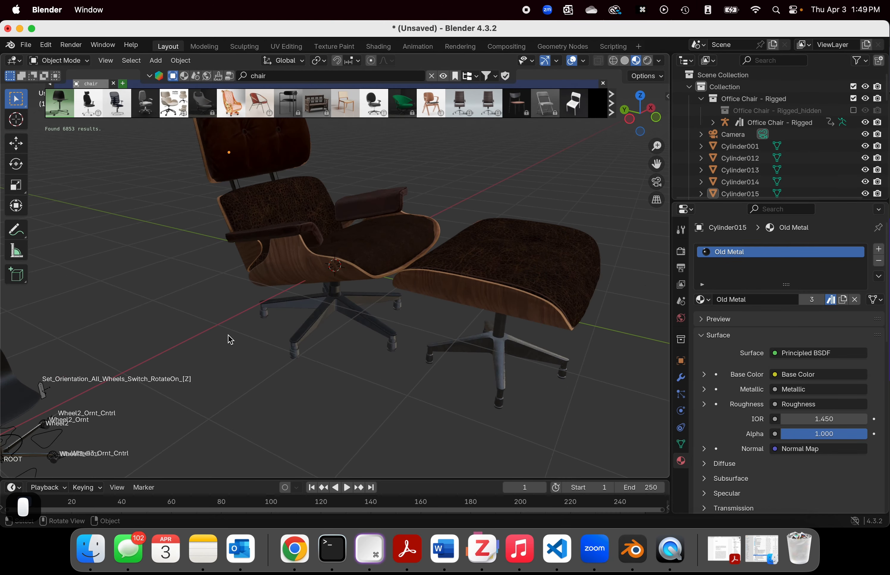
middle_drag(56, 356, 202, 272)
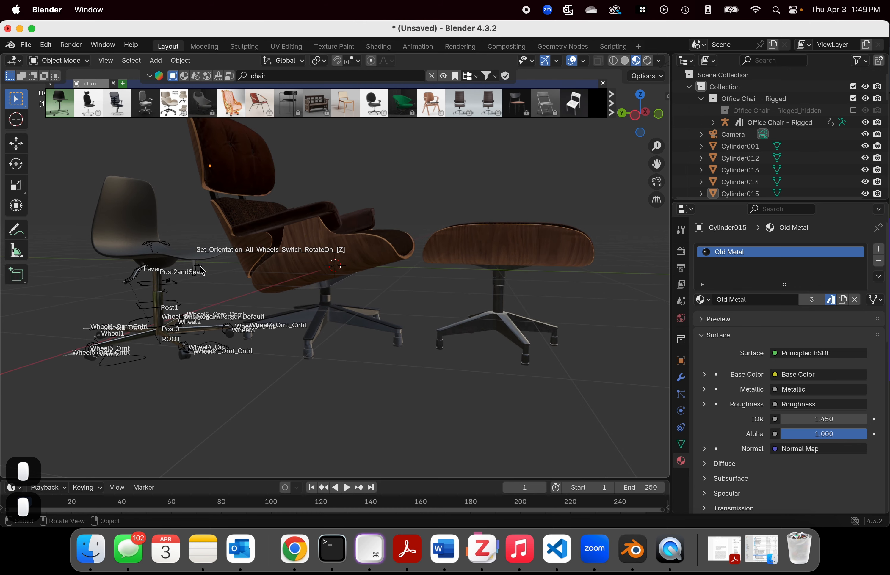
click(228, 251)
middle_drag(192, 336, 260, 242)
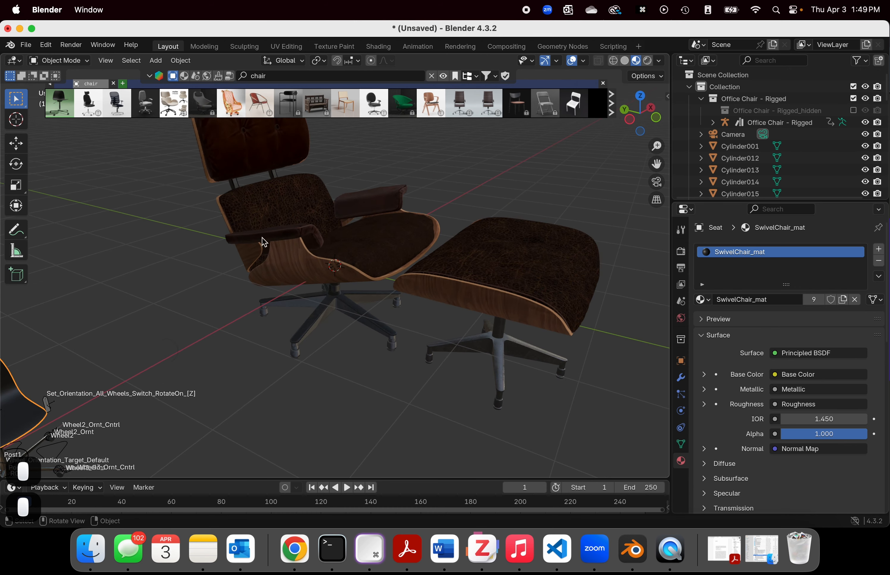
Step: Switch to the Animation workspace, widen its camera viewport and set that viewport to rendered shading
click(418, 47)
scroll(172, 206, up, 8)
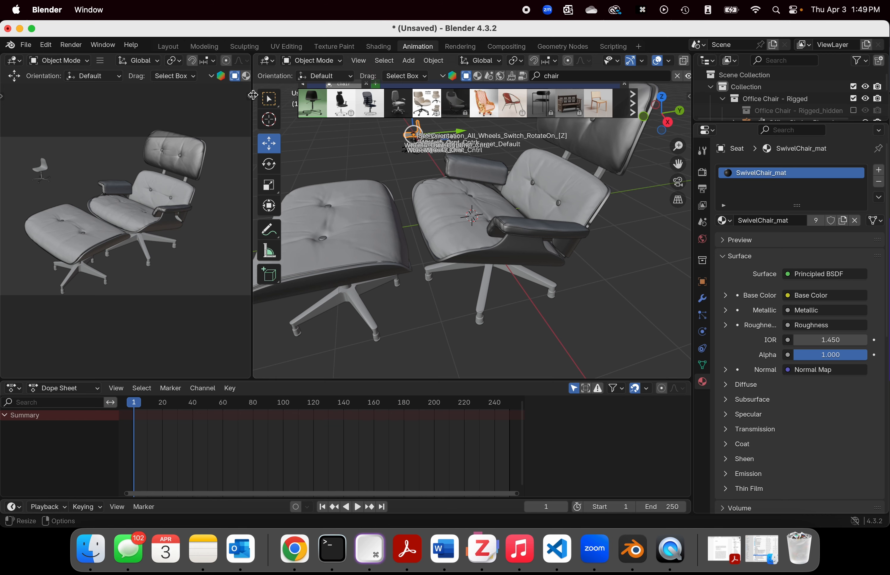
drag(253, 95, 452, 82)
click(433, 62)
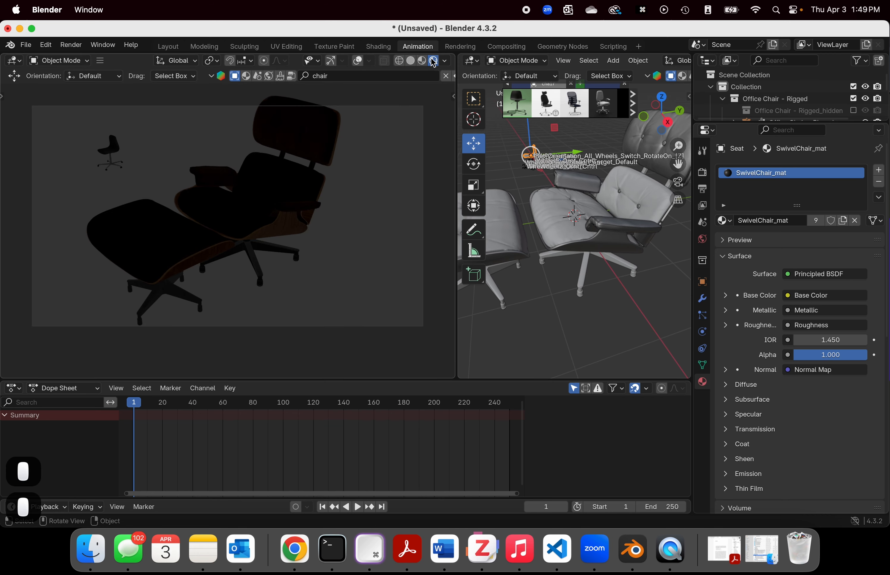
middle_drag(149, 142, 206, 153)
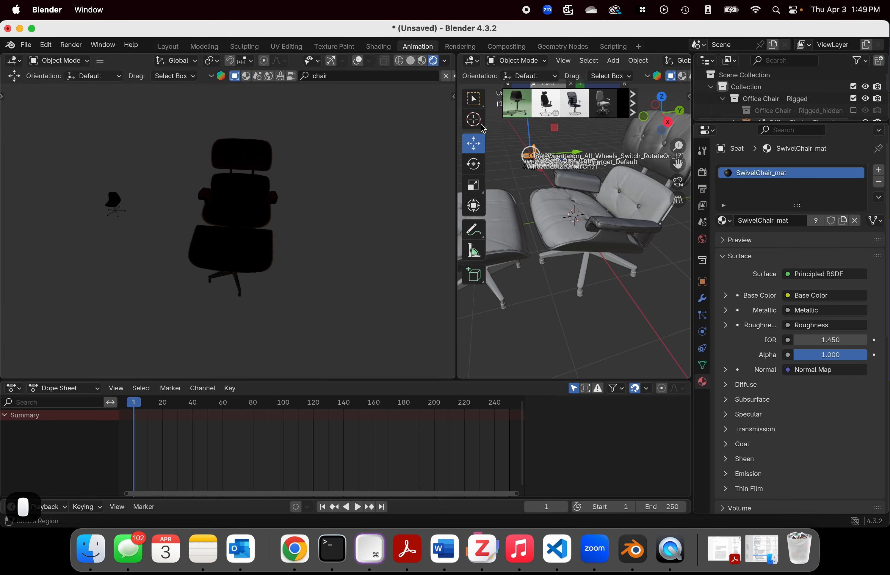
Step: Enlarge the main 3D viewport beside the camera view and set it to rendered shading
drag(455, 129, 147, 120)
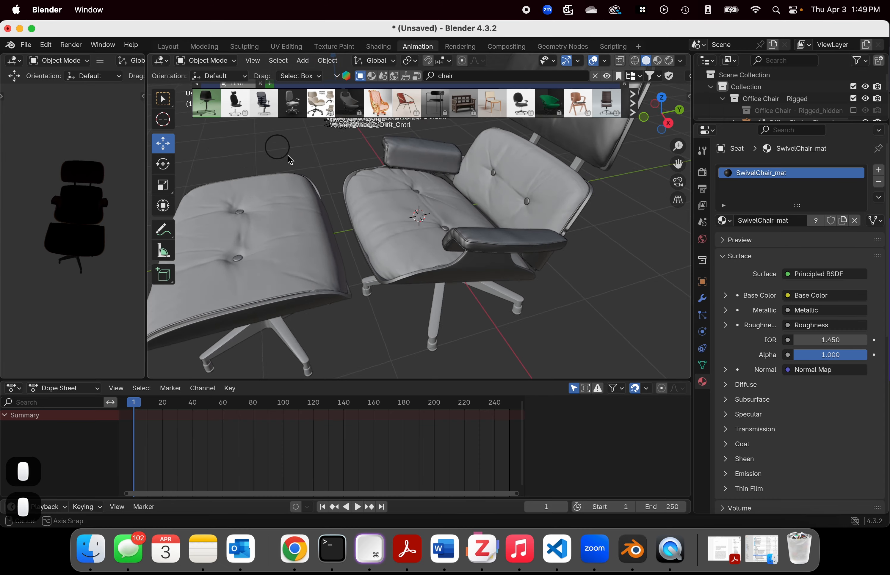
middle_drag(284, 148, 470, 144)
scroll(378, 217, down, 5)
middle_drag(379, 245, 351, 230)
scroll(390, 198, up, 3)
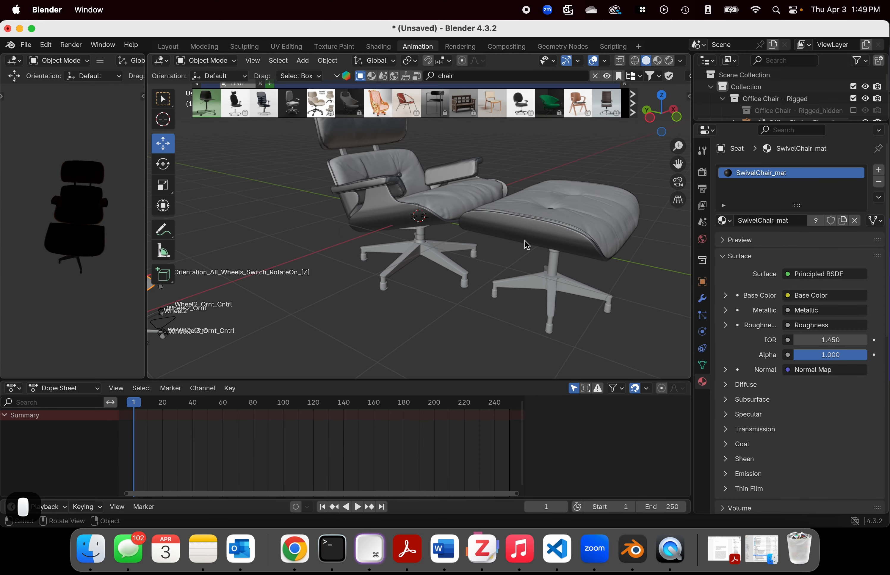
scroll(527, 243, down, 3)
click(668, 60)
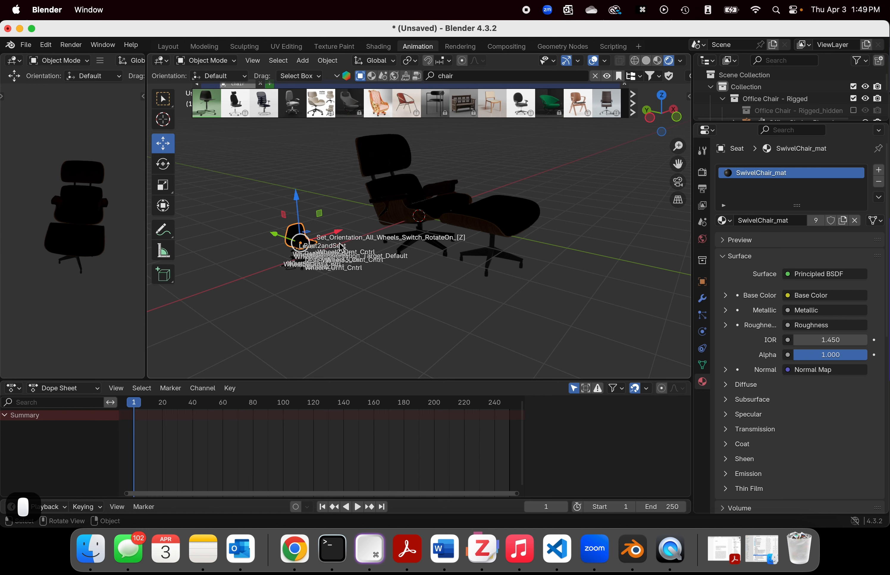
Step: Try to move the office chair's seat along the X axis, and undo the move
drag(344, 237, 394, 208)
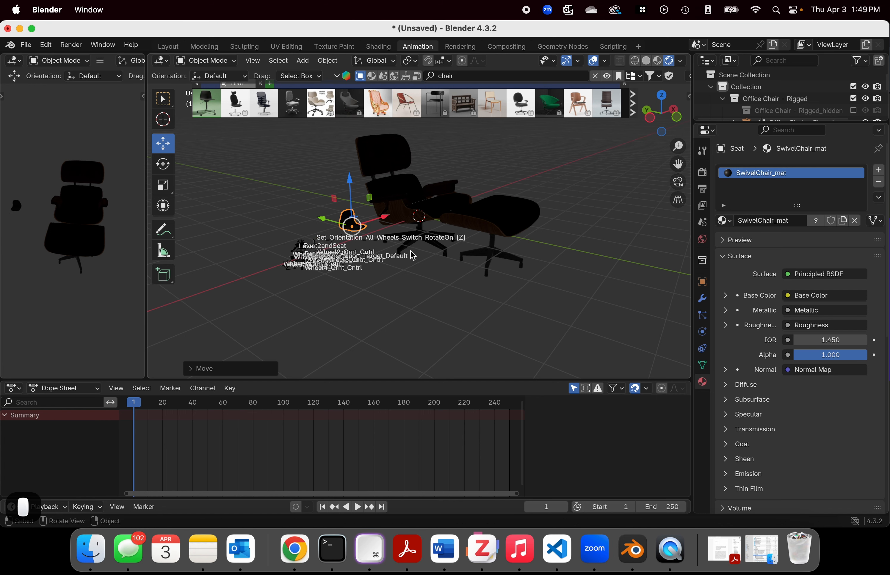
middle_drag(413, 256, 391, 320)
key(super+z)
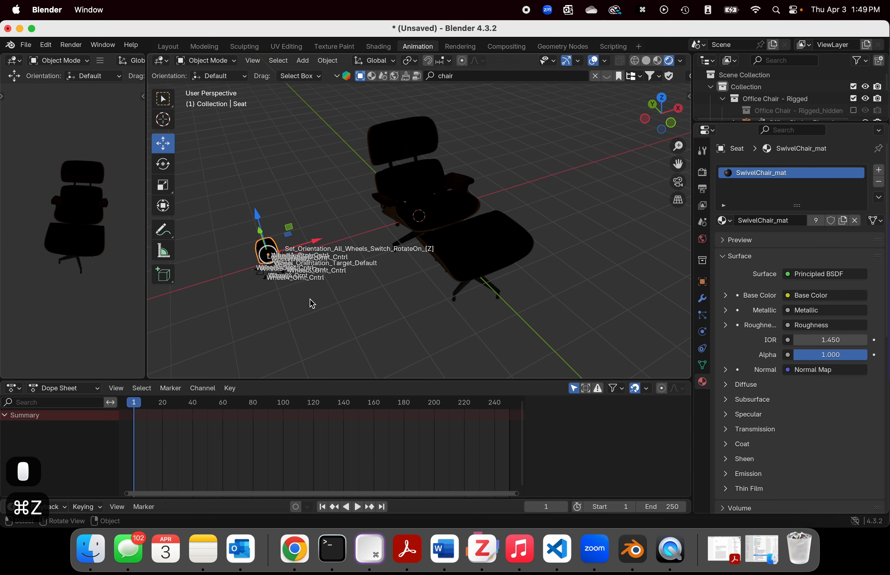
Step: Box-select the whole office chair with its rig controls and widen the camera viewport to show it
drag(239, 183, 328, 330)
middle_drag(328, 330, 369, 301)
scroll(250, 233, up, 6)
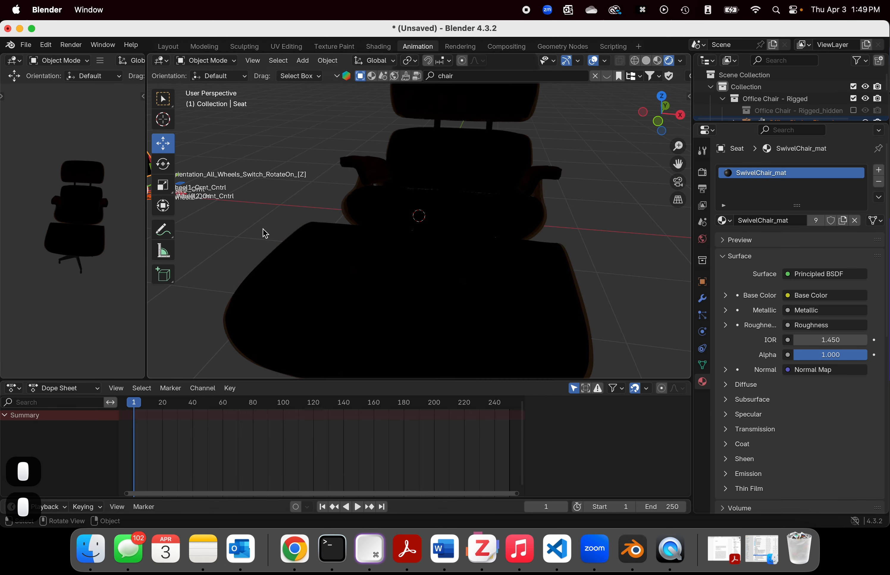
scroll(265, 233, down, 6)
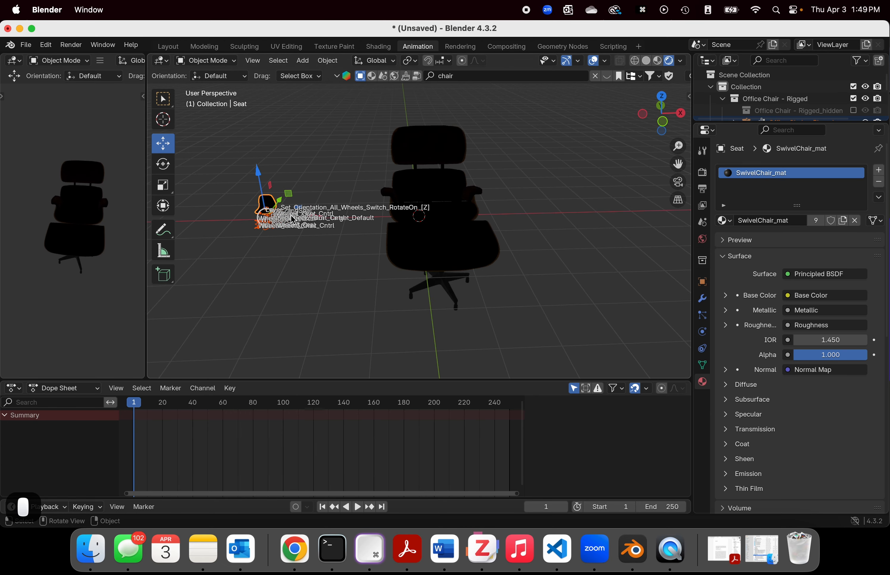
drag(146, 129, 268, 153)
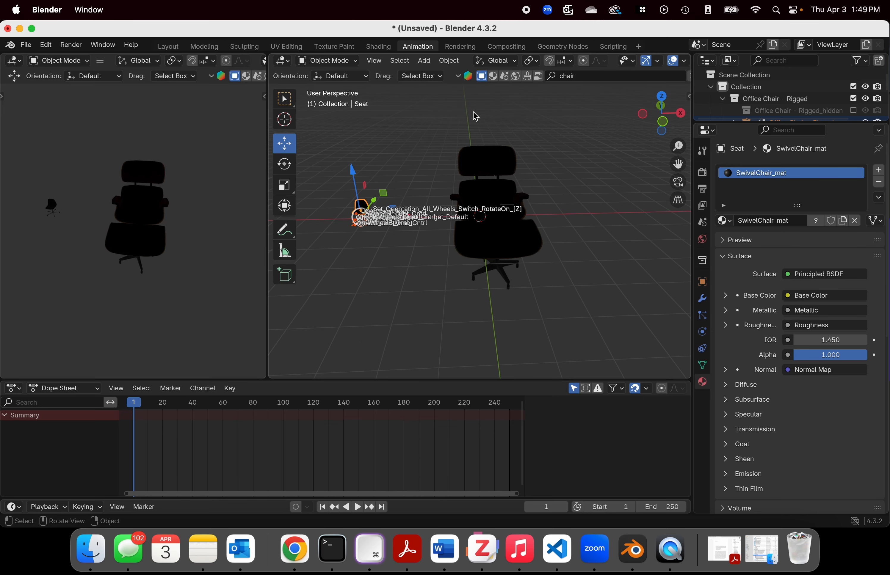
scroll(476, 116, down, 4)
Step: Search the BlenderKit models for "flower" and place the Yellow Flower model in the scene beside the Eames chair
click(595, 76)
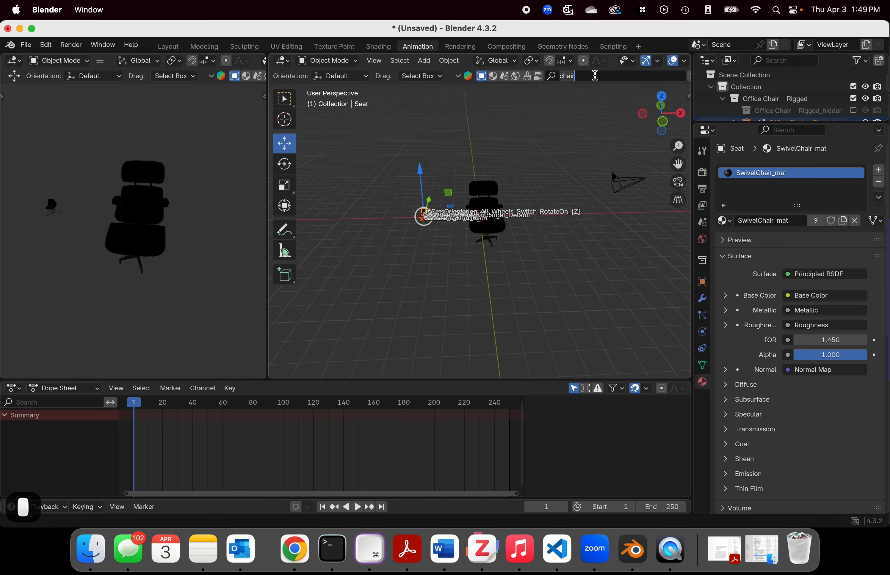
click(565, 74)
text(flower)
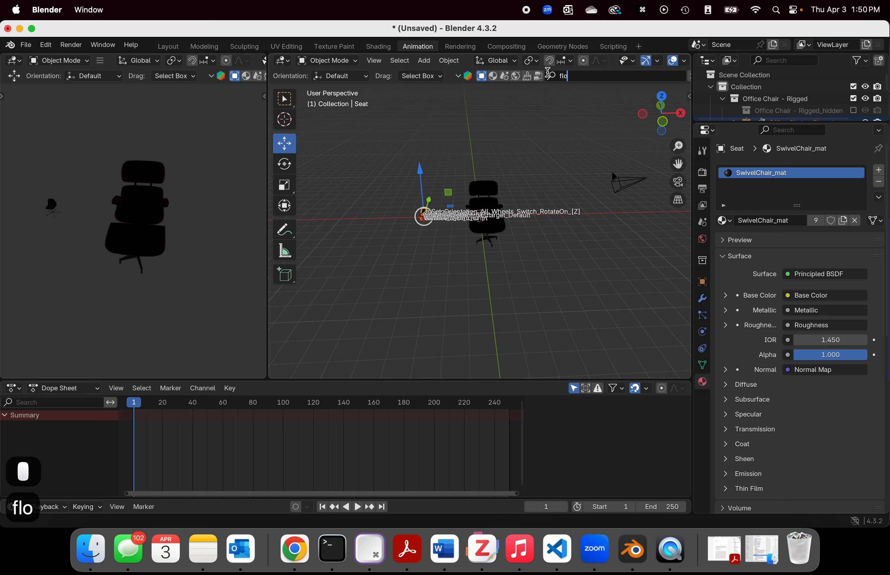
key(Return)
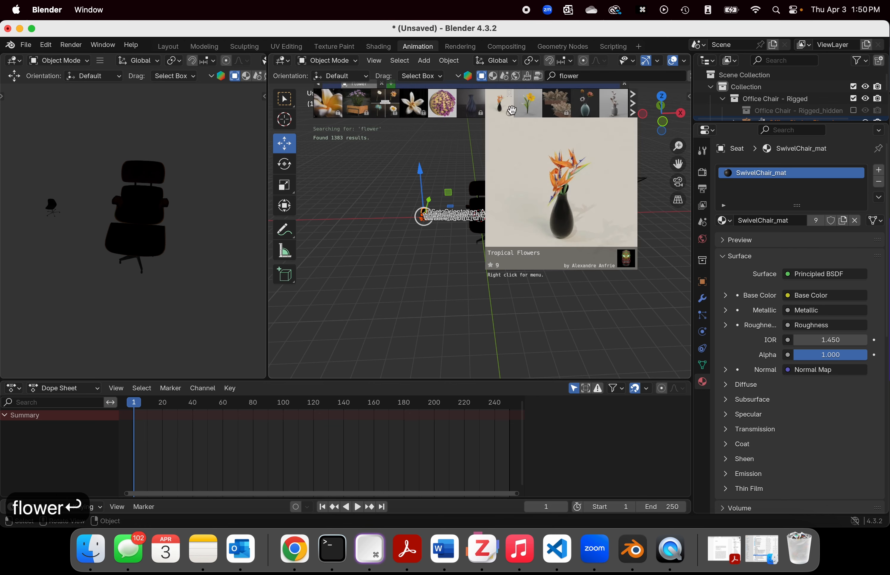
drag(527, 105, 585, 199)
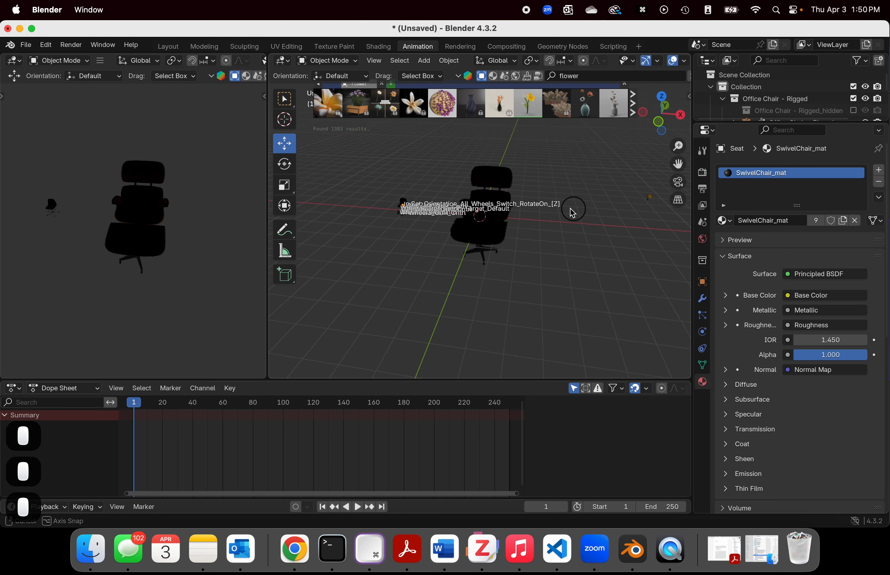
Step: Move the yellow flower to the open floor away from the chairs and deselect it
middle_drag(571, 208, 492, 247)
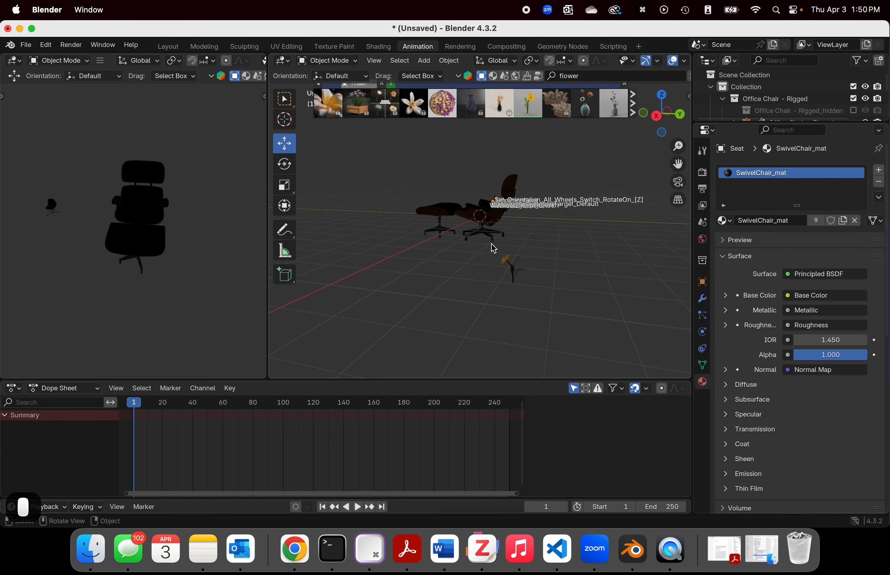
drag(494, 250, 413, 286)
middle_drag(380, 311, 448, 311)
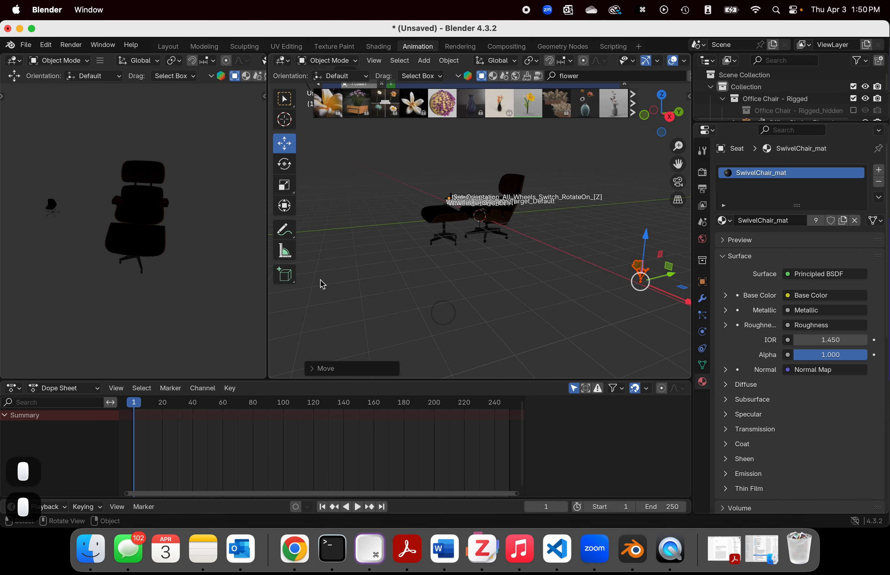
click(228, 253)
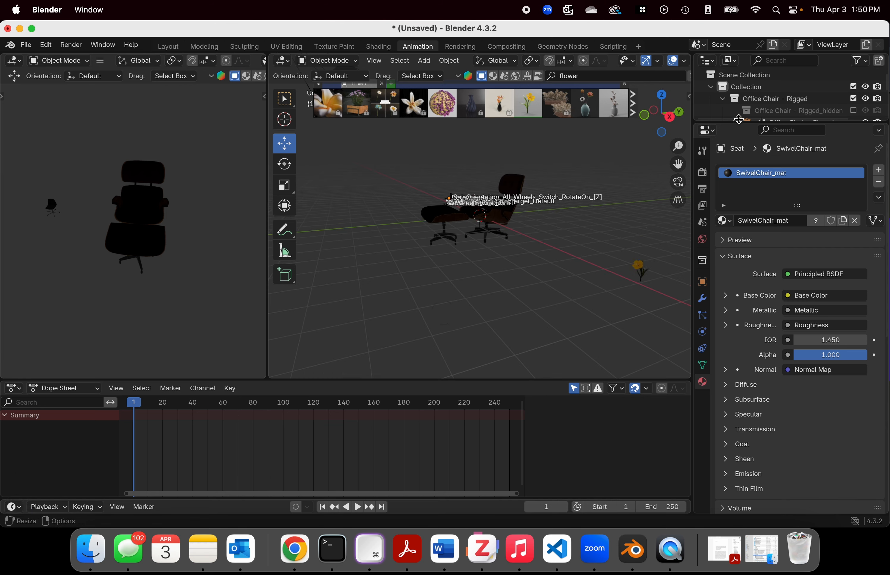
Step: Enlarge the Outliner and expand the Office Chair - Rigged armature's parts, with the Yellow Flower collection collapsed
drag(734, 121, 734, 405)
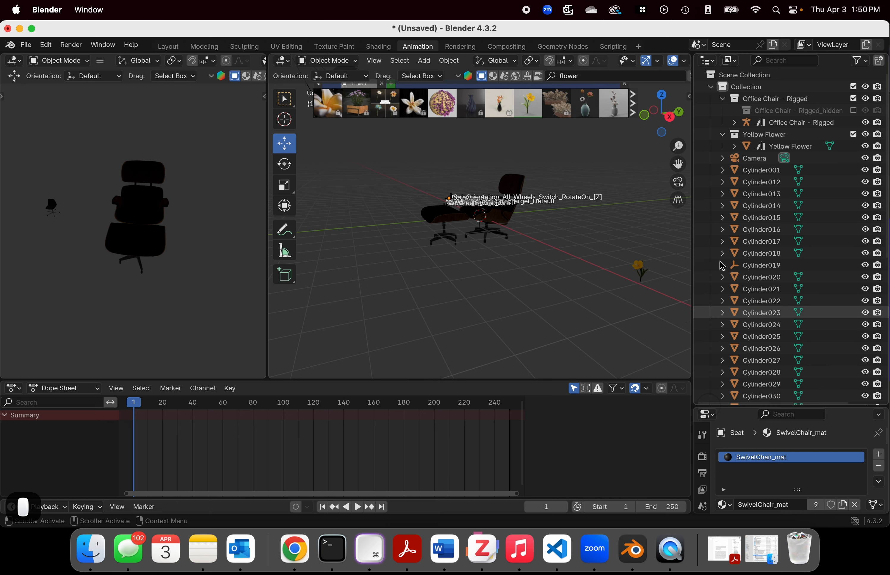
click(723, 134)
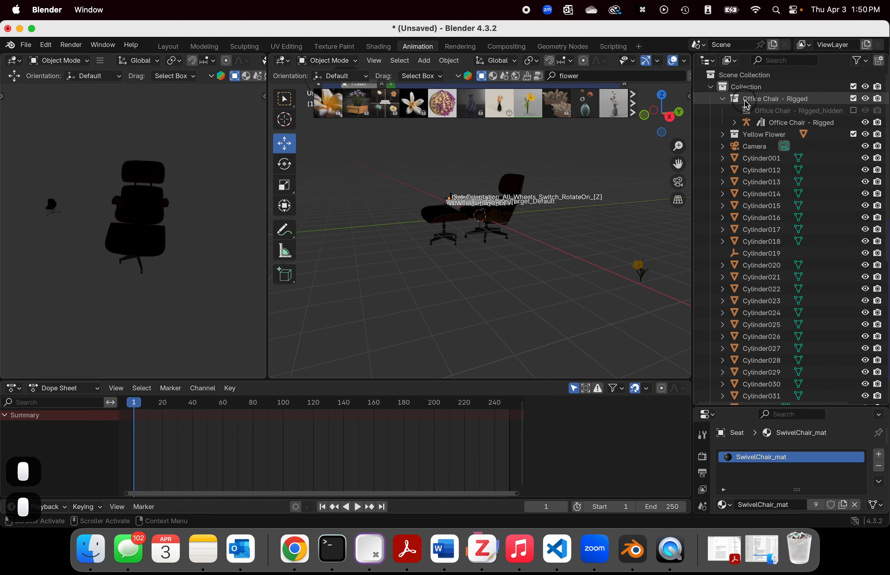
right_click(737, 102)
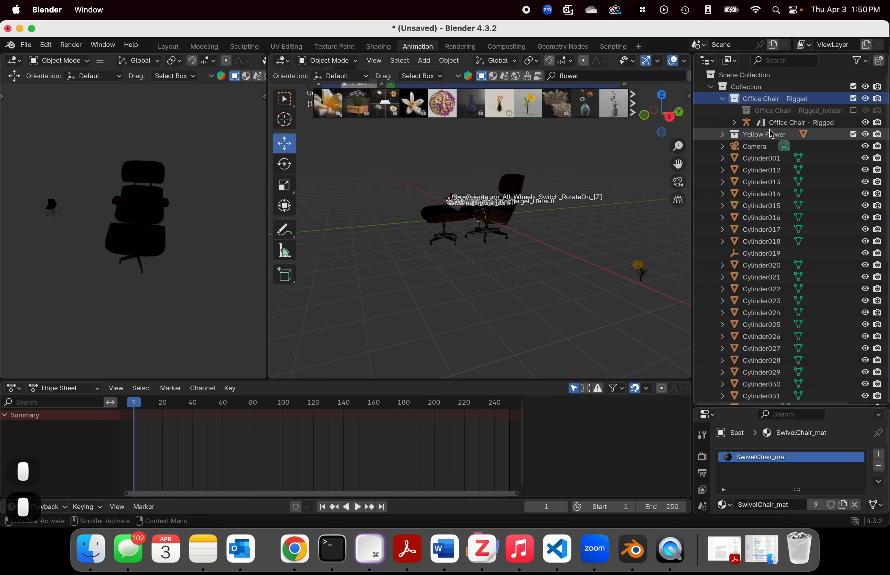
click(735, 124)
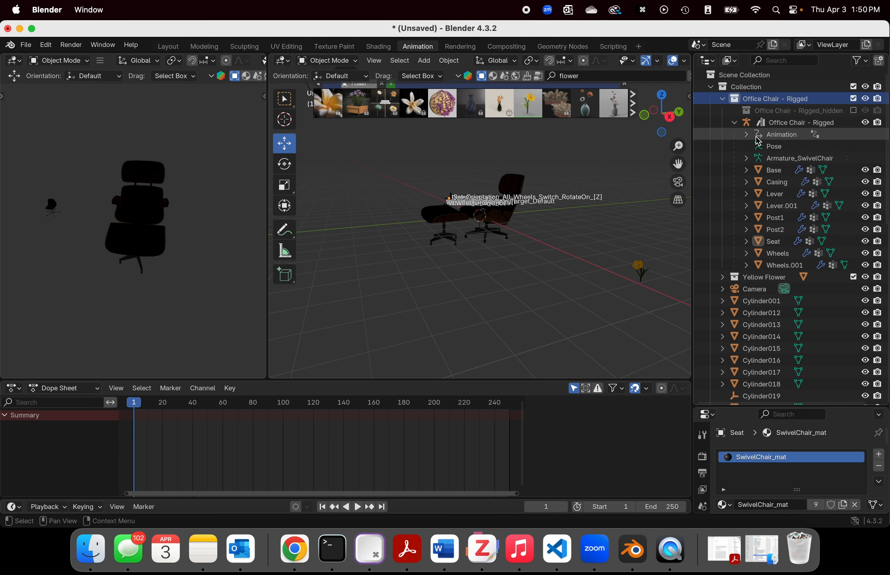
Step: Delete the Office Chair - Rigged collection and select the Yellow Flower collection in the Outliner
right_click(750, 101)
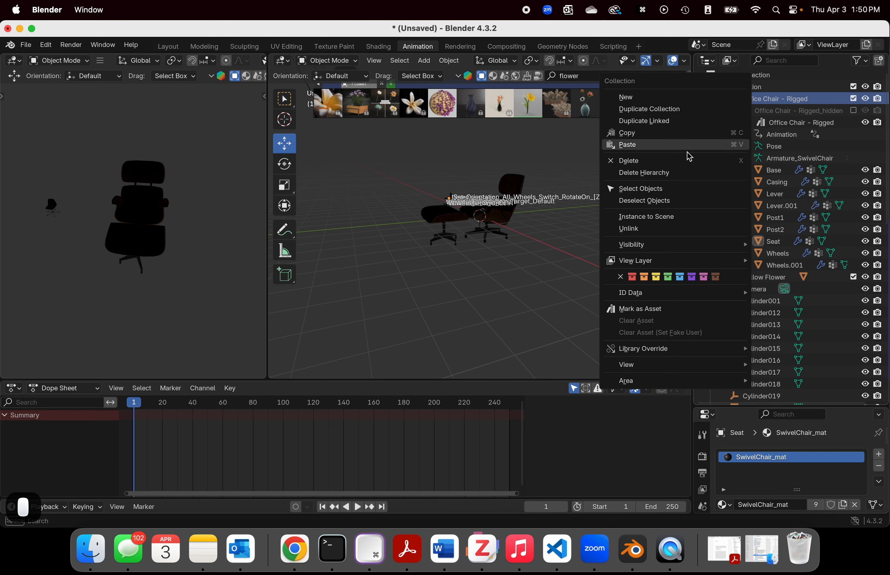
click(669, 160)
click(755, 99)
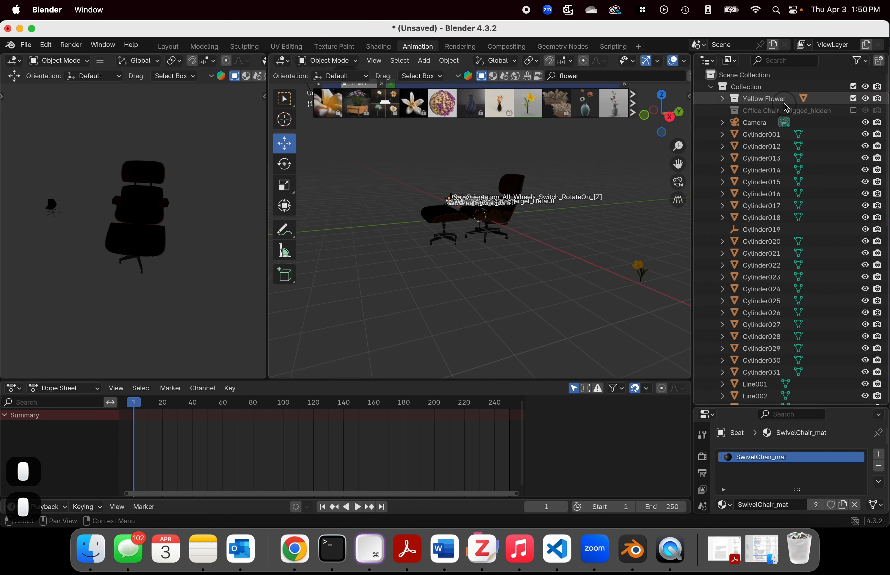
scroll(576, 294, down, 3)
scroll(577, 289, up, 2)
middle_drag(583, 281, 550, 282)
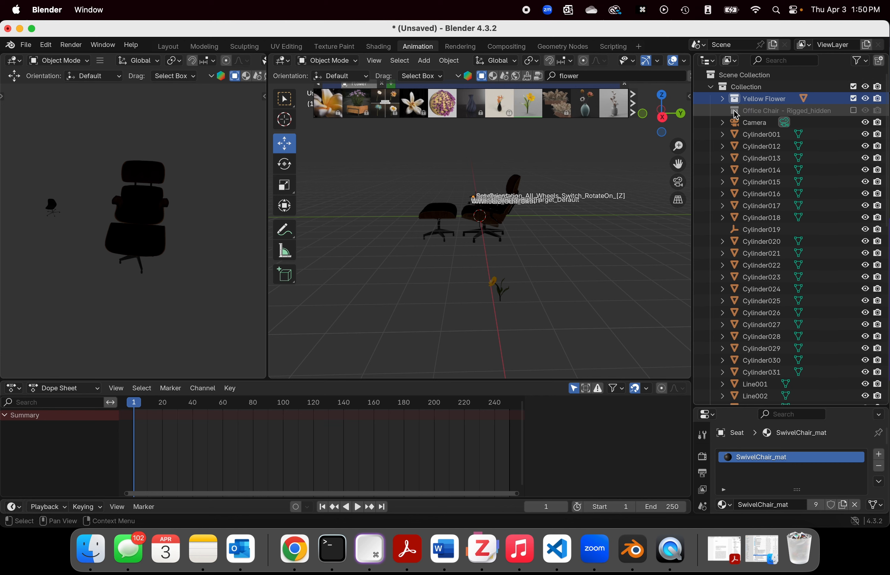
Step: Delete the Office Chair - Rigged armature together with all its parts
middle_drag(456, 198, 520, 220)
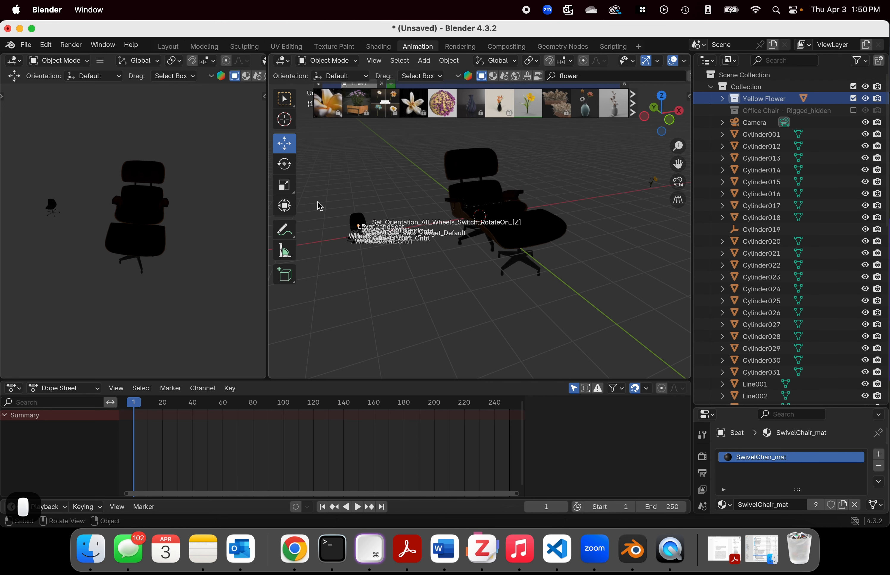
click(358, 228)
scroll(813, 247, down, 5)
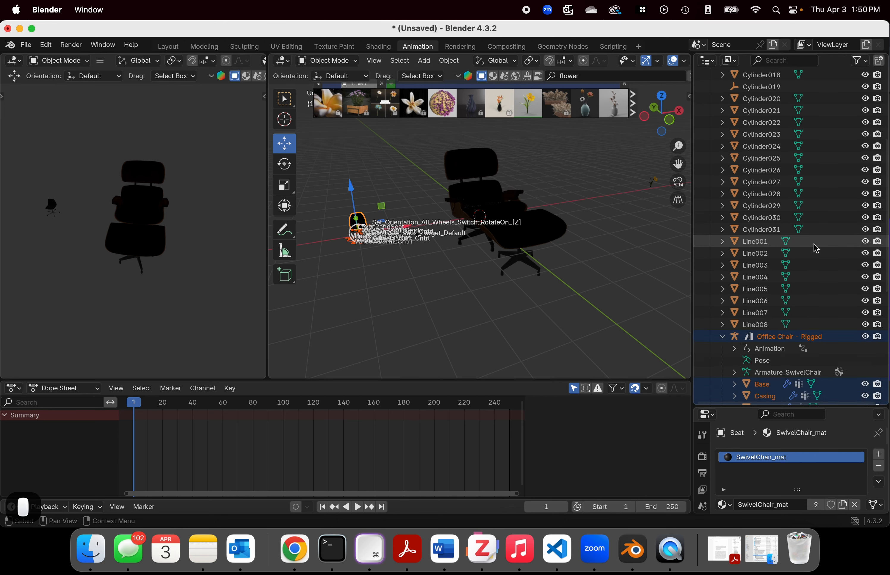
scroll(813, 247, up, 5)
scroll(815, 247, down, 5)
scroll(816, 247, down, 4)
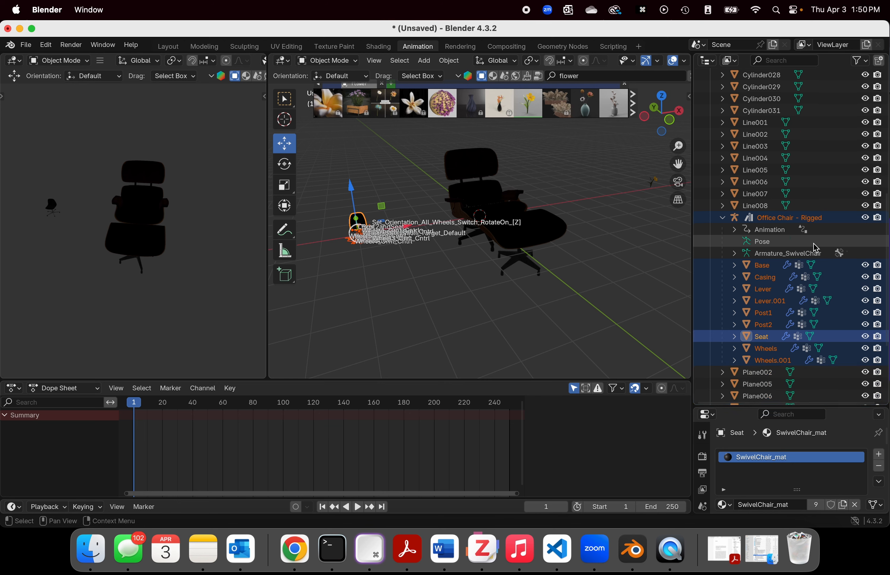
right_click(758, 221)
click(758, 223)
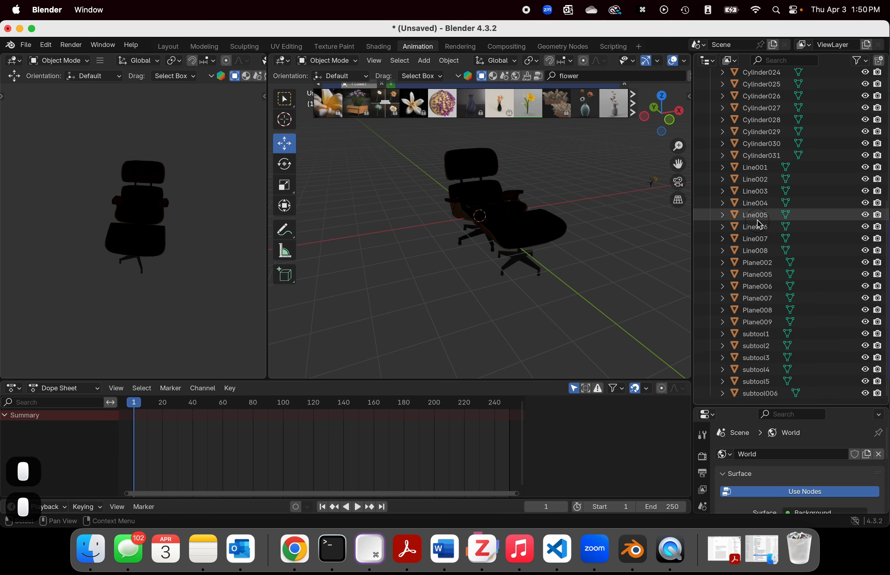
Step: Move the yellow flower along the X axis to stand close beside the Eames chair
middle_drag(588, 209, 616, 218)
scroll(616, 218, down, 4)
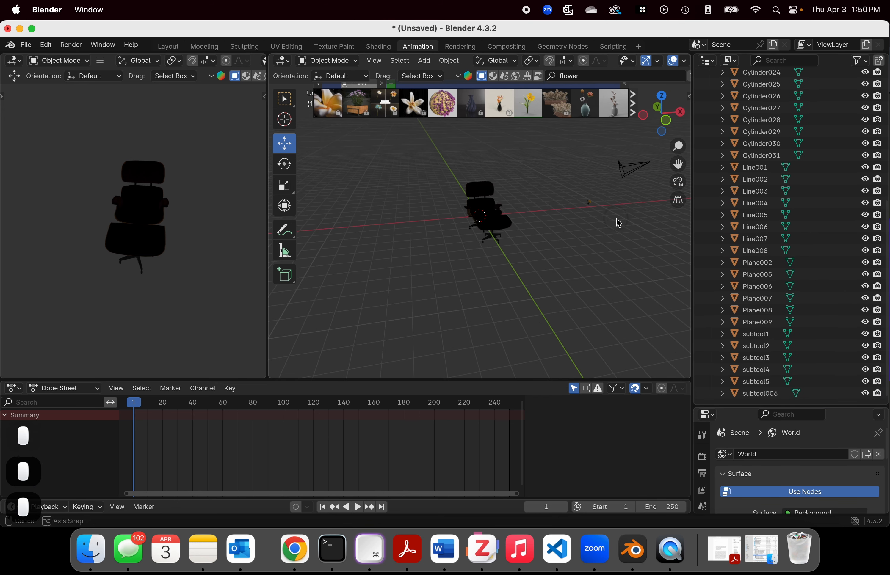
click(589, 197)
drag(628, 208, 555, 213)
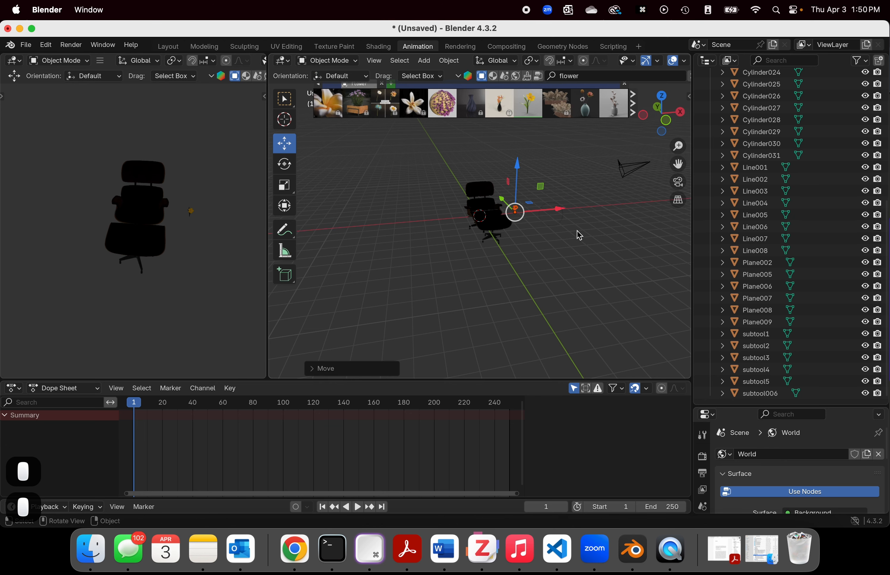
Step: Switch the smaller 3D viewport to the camera view
click(219, 129)
key(grave)
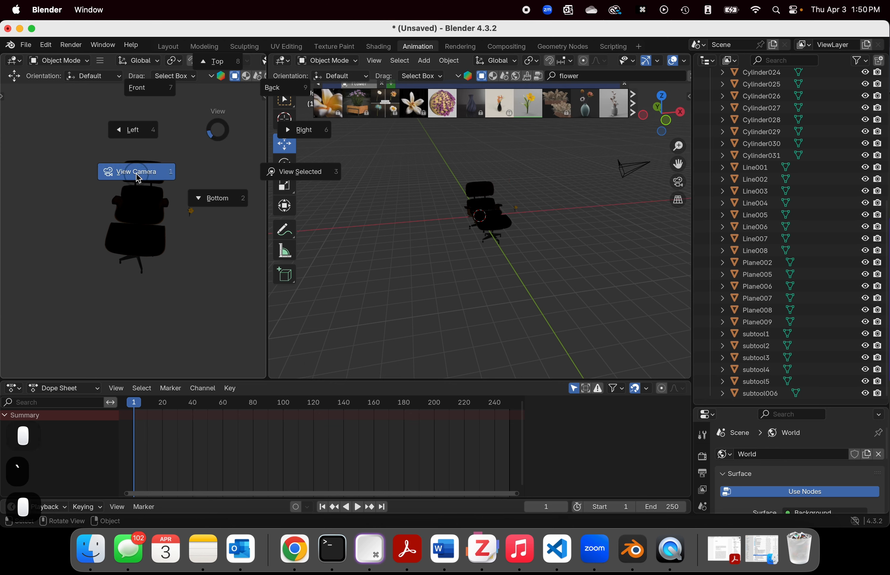
click(138, 179)
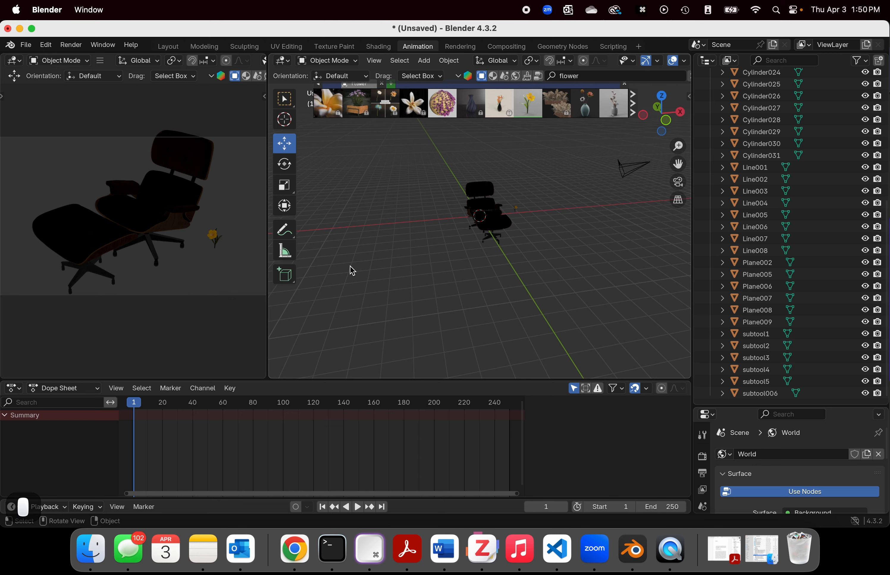
Step: Replace the BlenderKit model search term with "bedroom" and run the search
scroll(496, 248, up, 3)
middle_drag(581, 232, 577, 87)
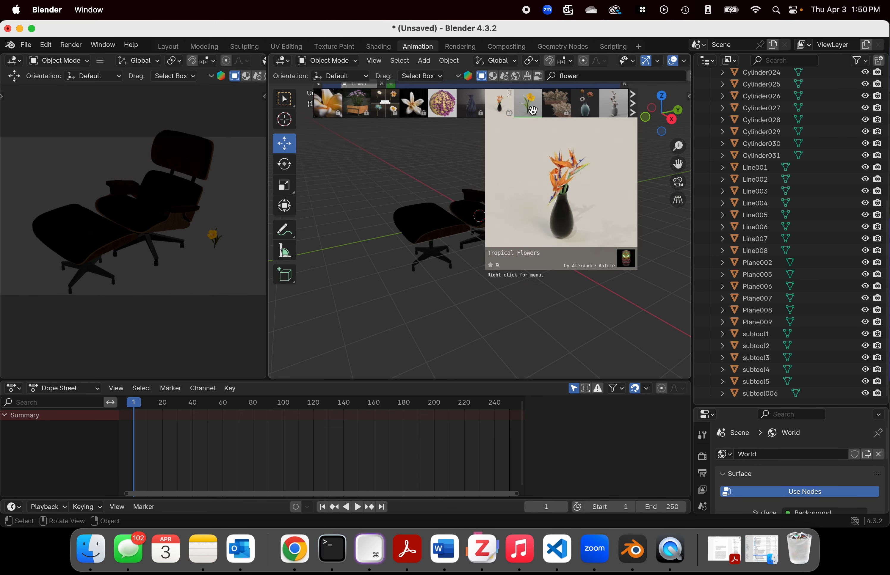
mouse_move(596, 108)
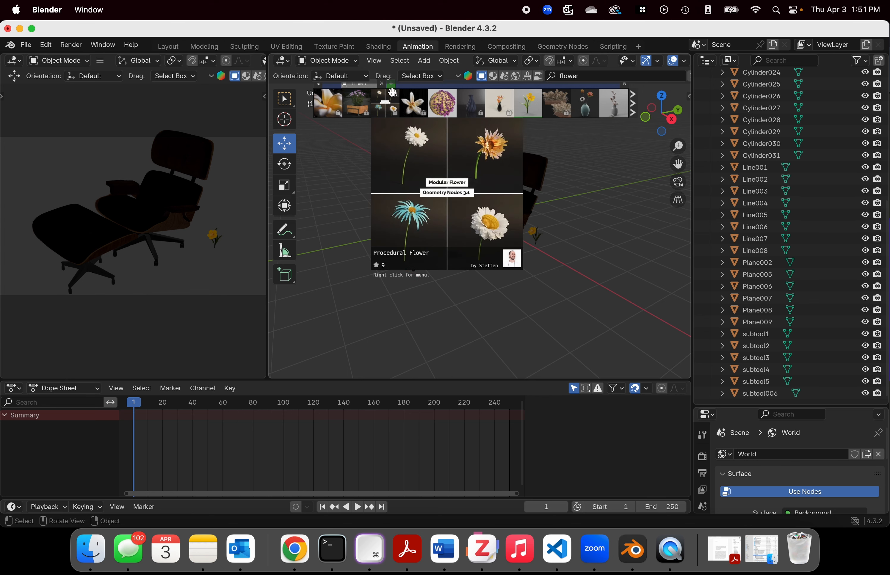
click(592, 77)
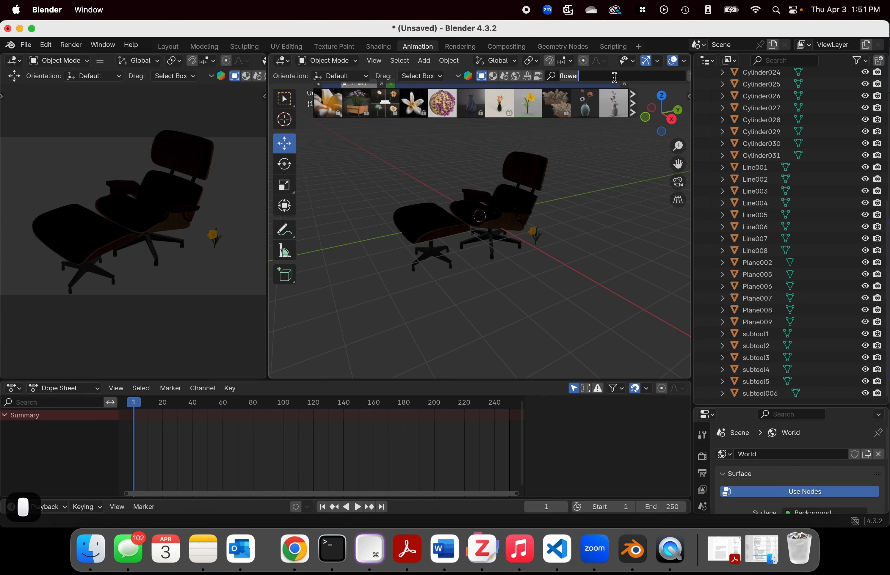
key(BackSpace)
key(BackSpace)
key(BackSpace)
key(BackSpace)
key(BackSpace)
key(BackSpace)
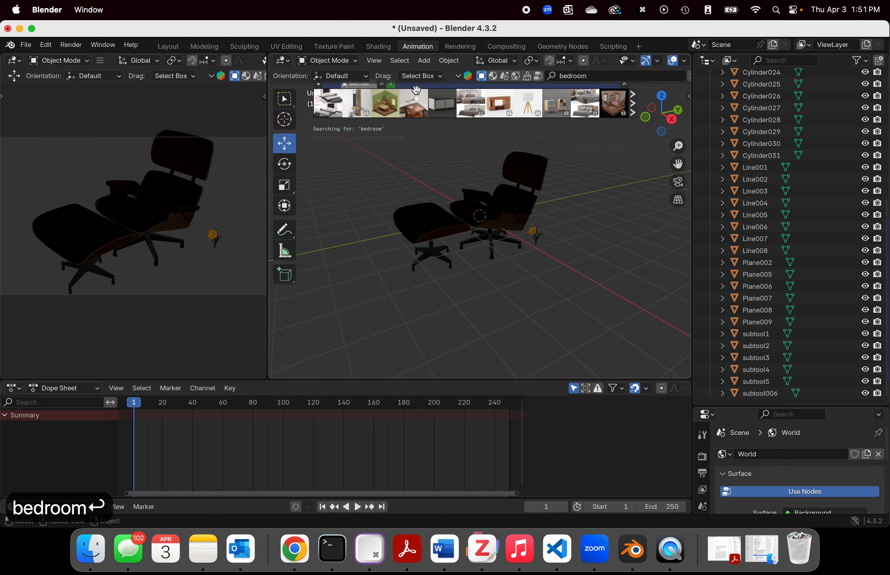
Step: Place the green-walled bedroom model at the Eames chair, then select everything in the scene and deselect it
drag(385, 104, 493, 185)
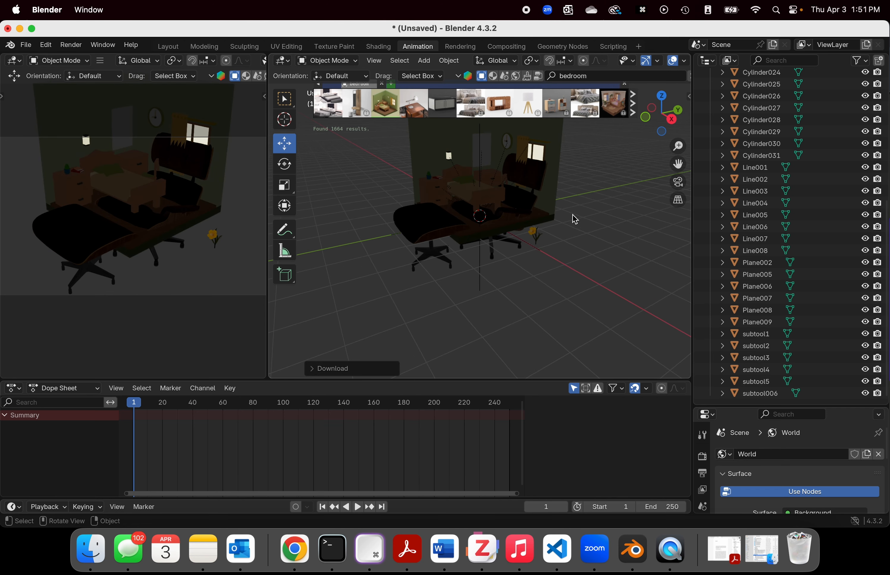
middle_drag(575, 220, 643, 222)
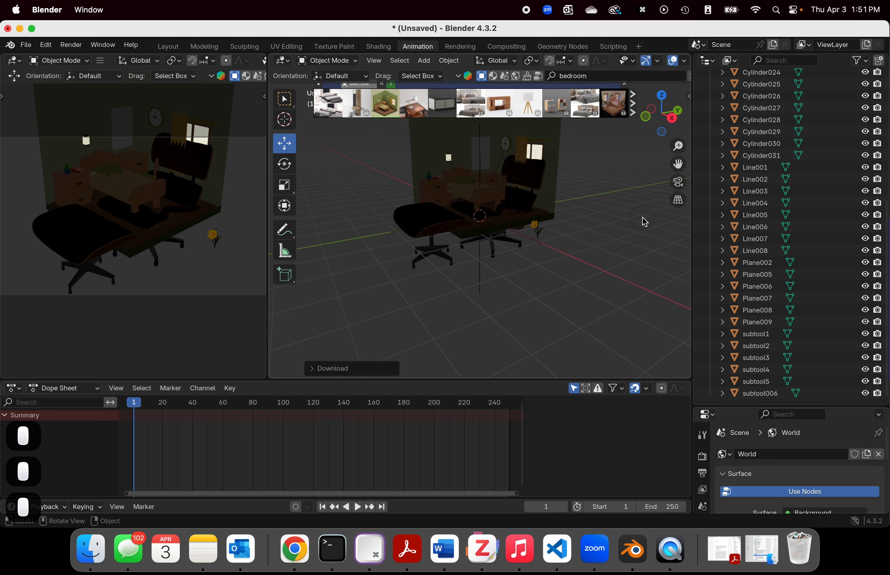
scroll(641, 228, down, 5)
key(a)
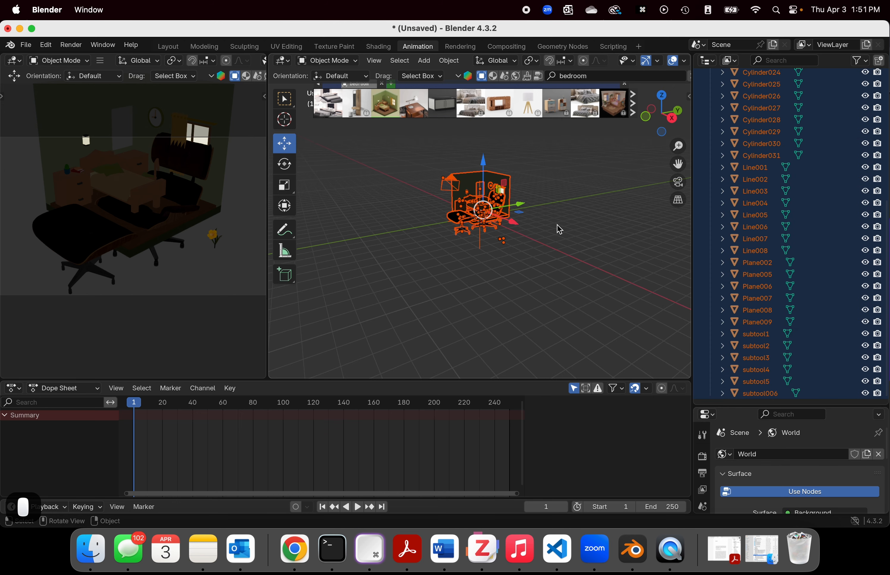
click(582, 234)
Step: Look through the Outliner for the bedroom's parts and undo the bedroom placement
scroll(821, 283, up, 6)
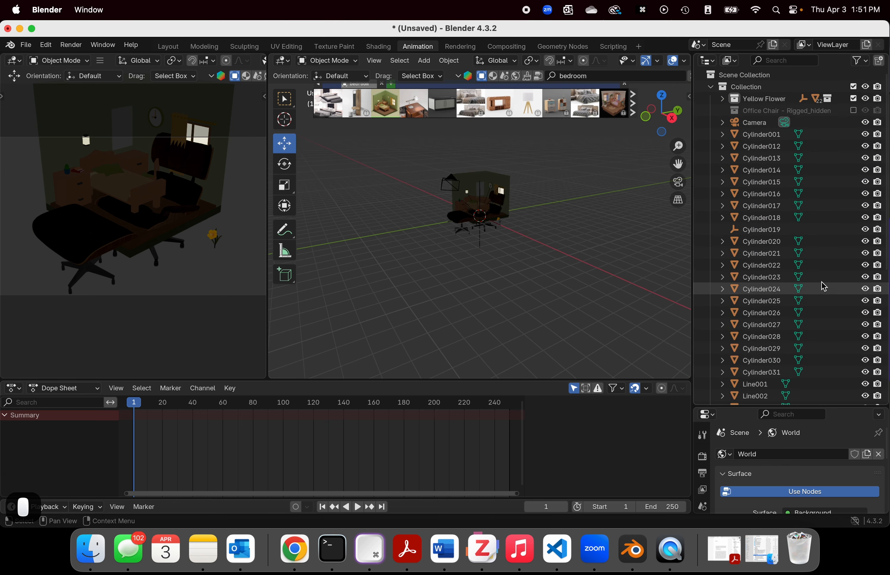
scroll(768, 150, down, 10)
scroll(781, 179, up, 10)
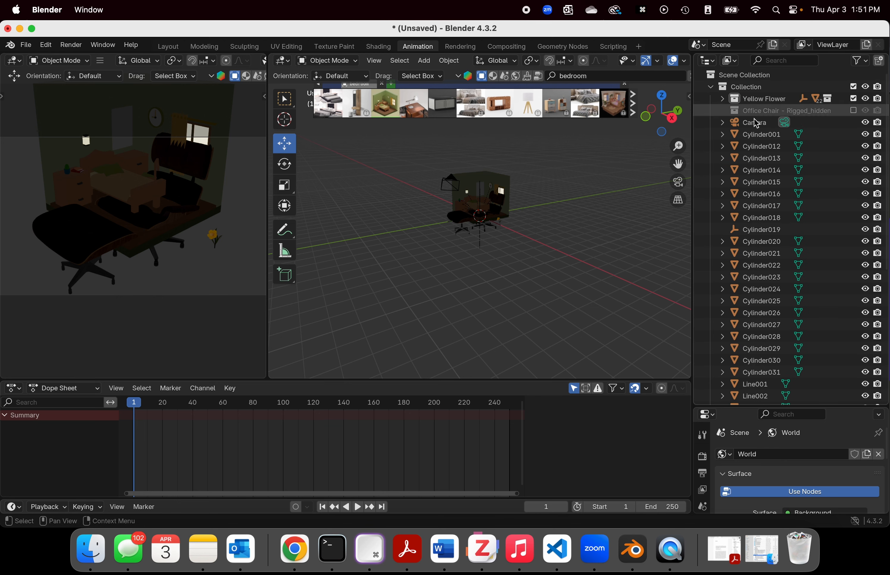
scroll(777, 202, down, 6)
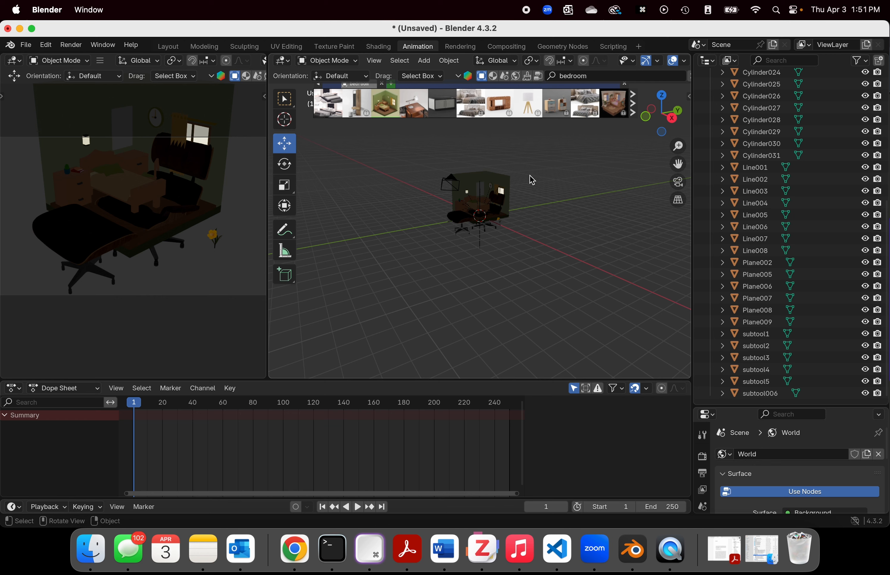
key(super+z)
key(super+z)
key(super+z)
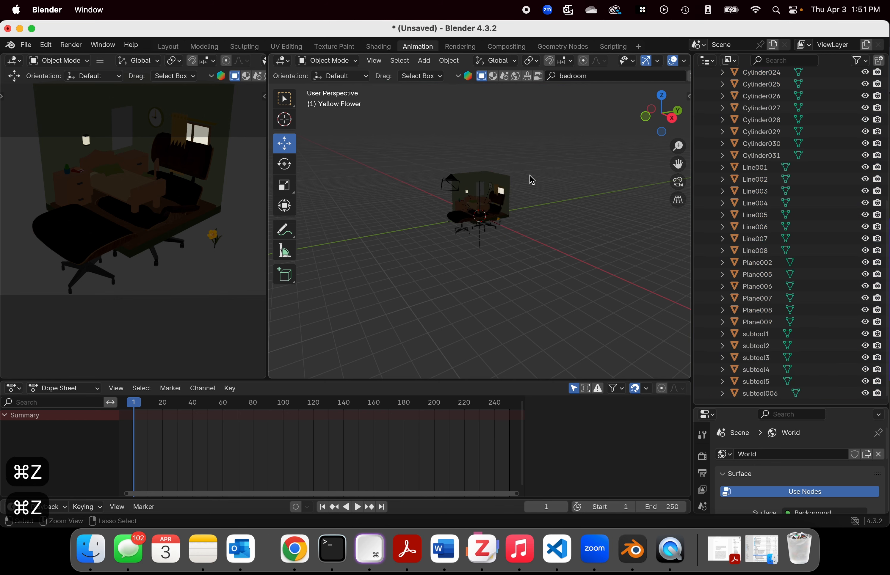
Step: Box-select all the Eames chair parts and move them from Collection into a new separate collection
middle_drag(530, 178, 455, 167)
drag(441, 128, 535, 317)
scroll(770, 284, up, 10)
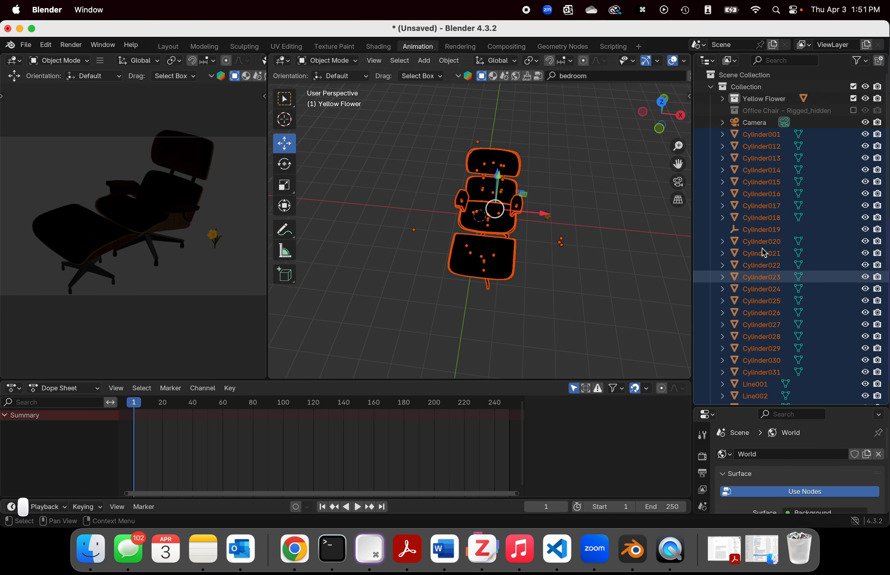
right_click(760, 140)
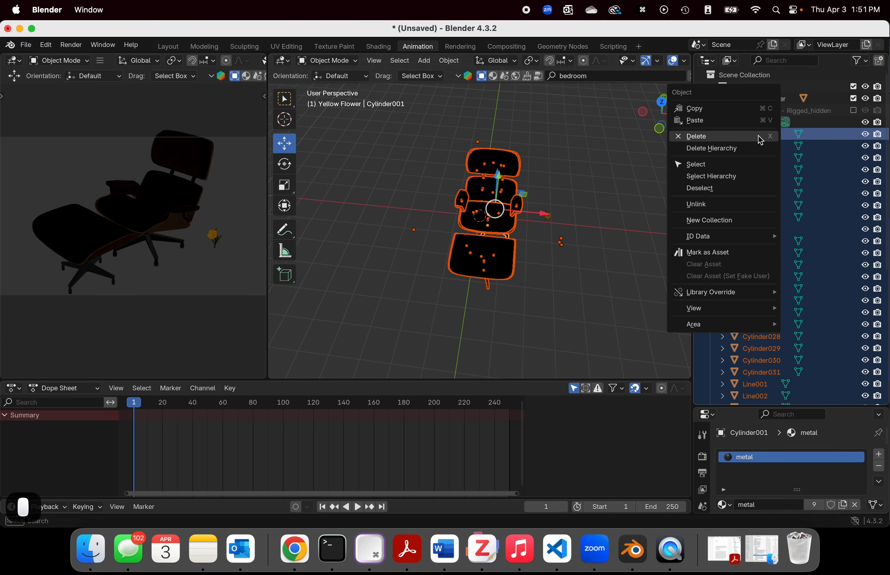
click(757, 221)
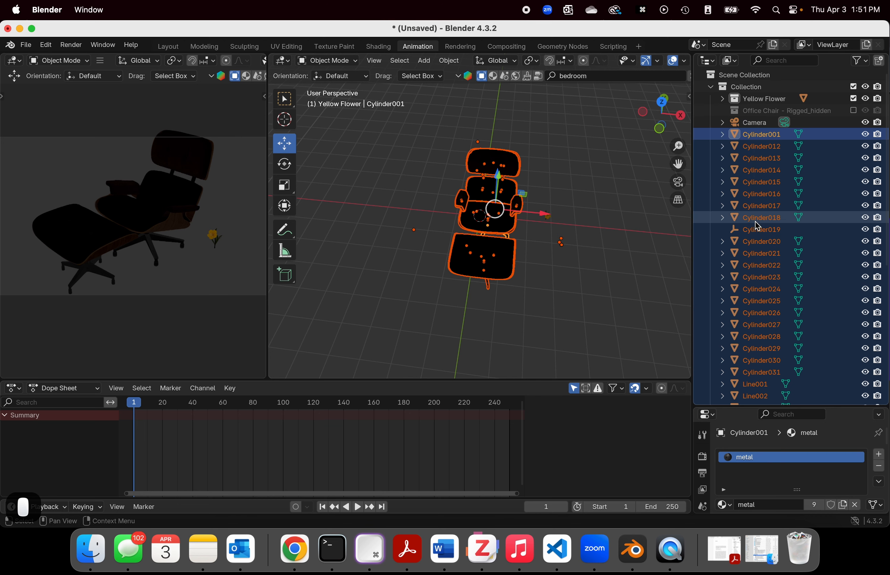
scroll(751, 217, down, 6)
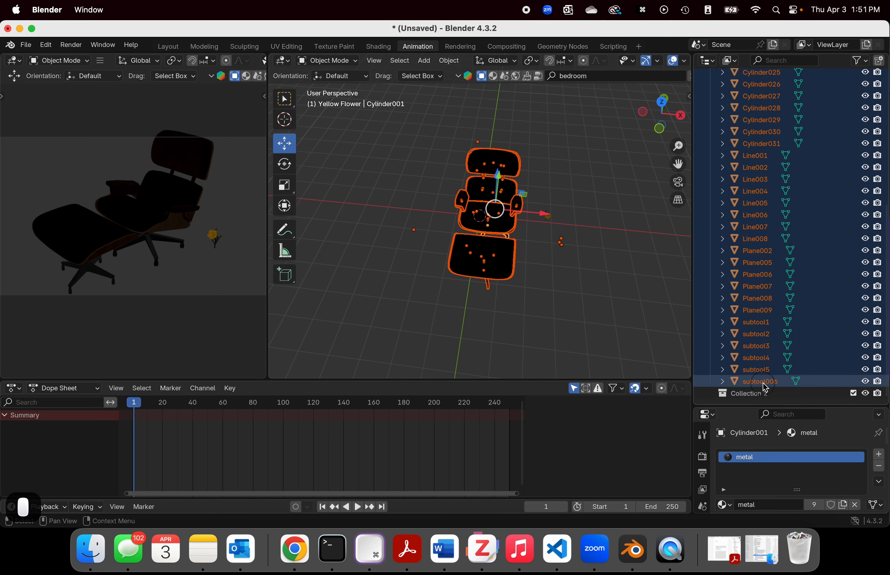
drag(763, 383, 749, 402)
Step: Rename the new collection of chair parts to "Chair" and collapse it in the Outliner
click(753, 134)
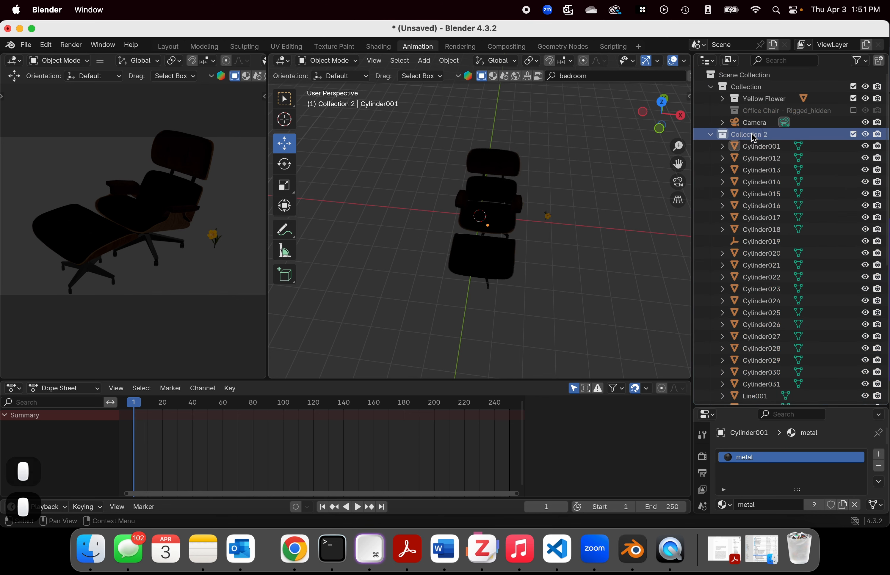
double_click(752, 135)
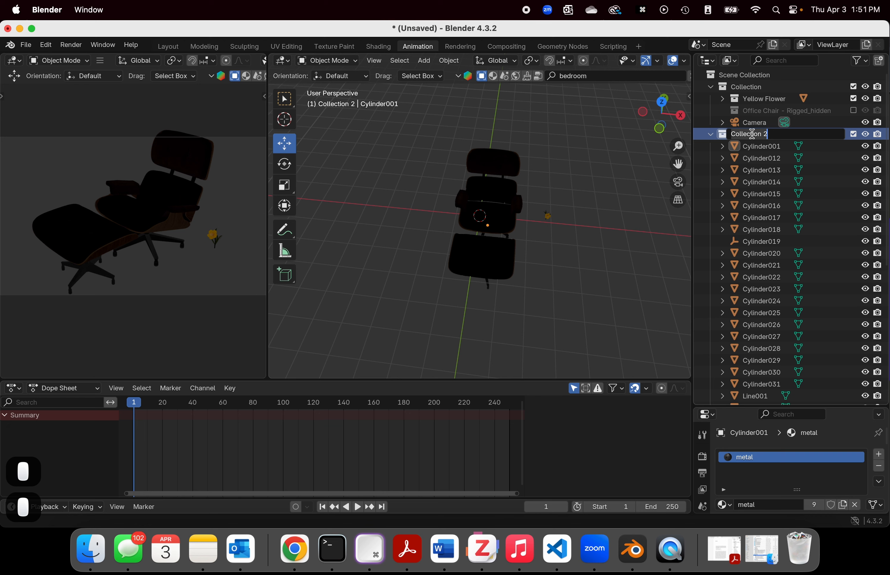
text(Chia)
key(BackSpace)
key(BackSpace)
text(a)
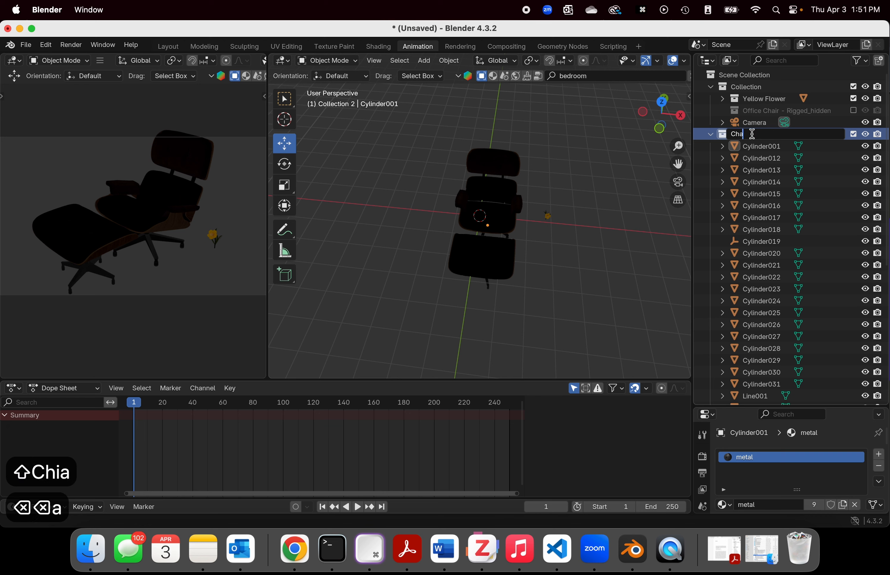
text(ir)
key(Return)
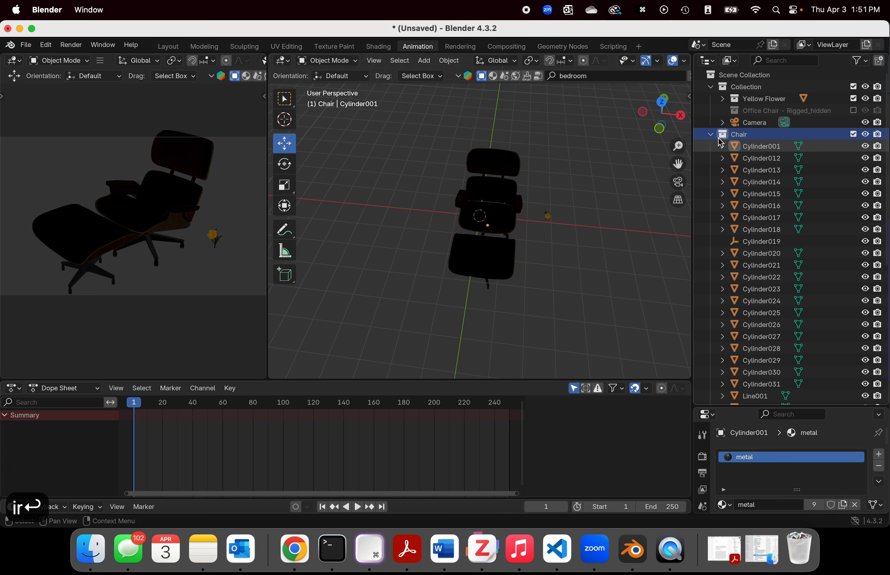
click(709, 134)
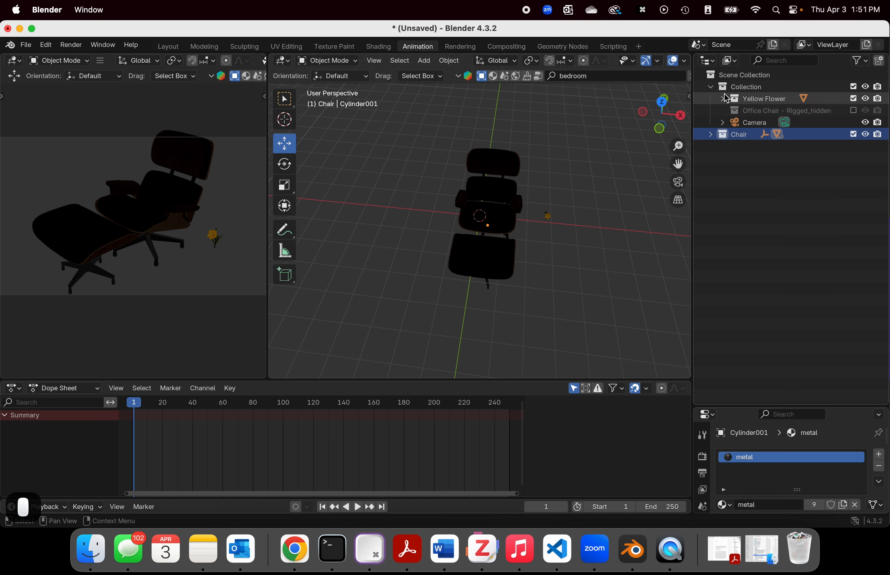
Step: Run the BlenderKit model search for "bedroom" again to bring back the asset results
middle_drag(493, 236, 517, 223)
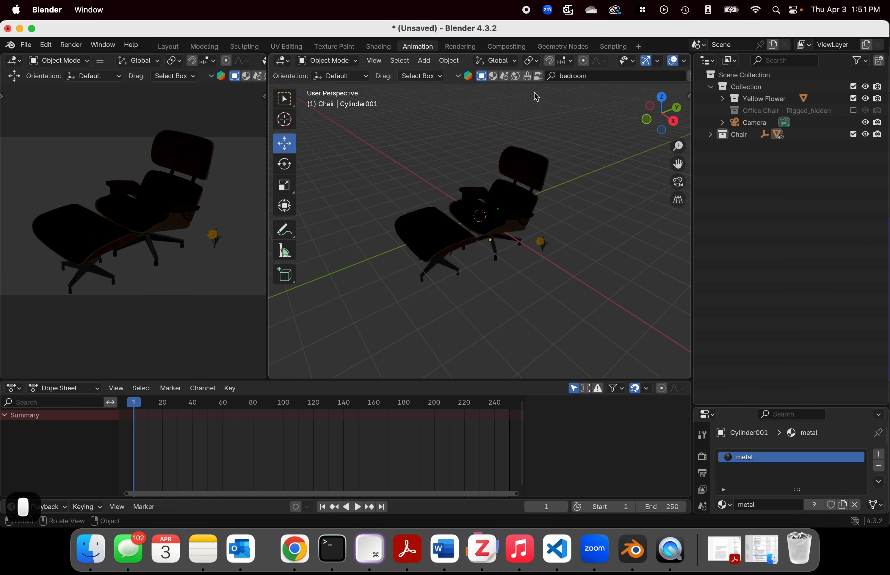
click(579, 76)
key(Return)
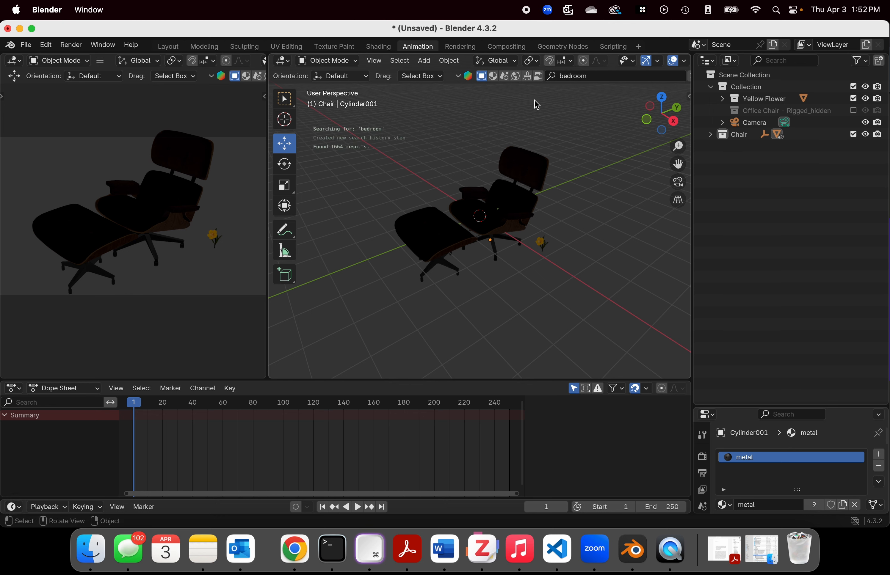
click(605, 76)
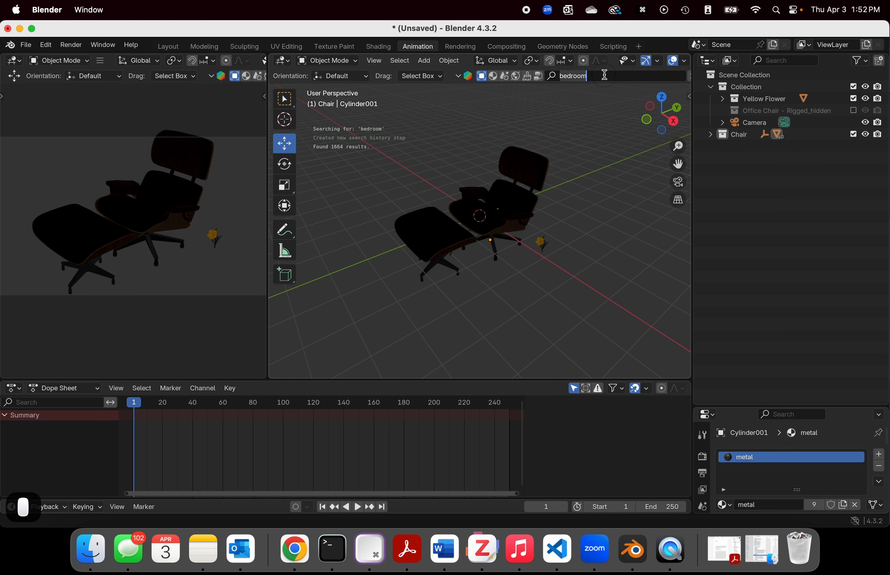
key(Return)
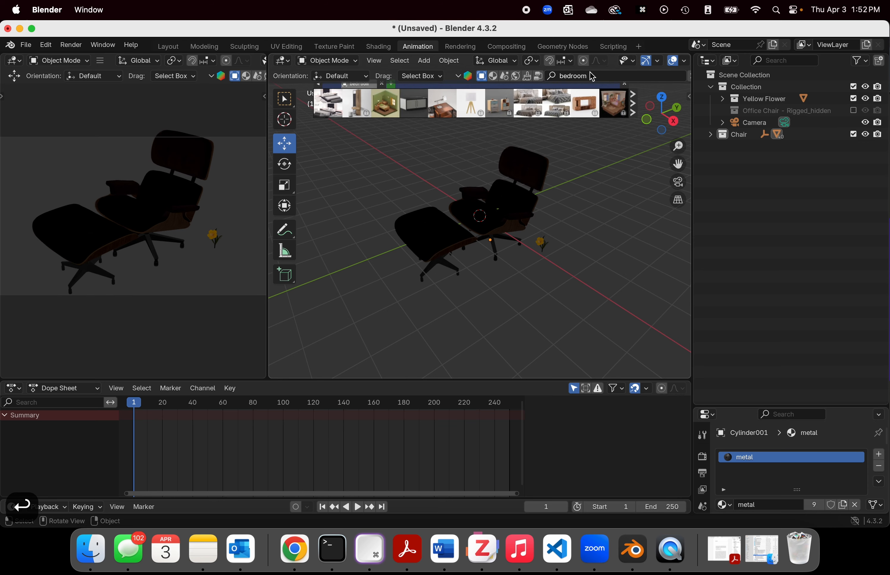
Step: Place the green-walled bedroom model on the open floor away from the Eames chair
mouse_move(389, 112)
drag(389, 112, 716, 203)
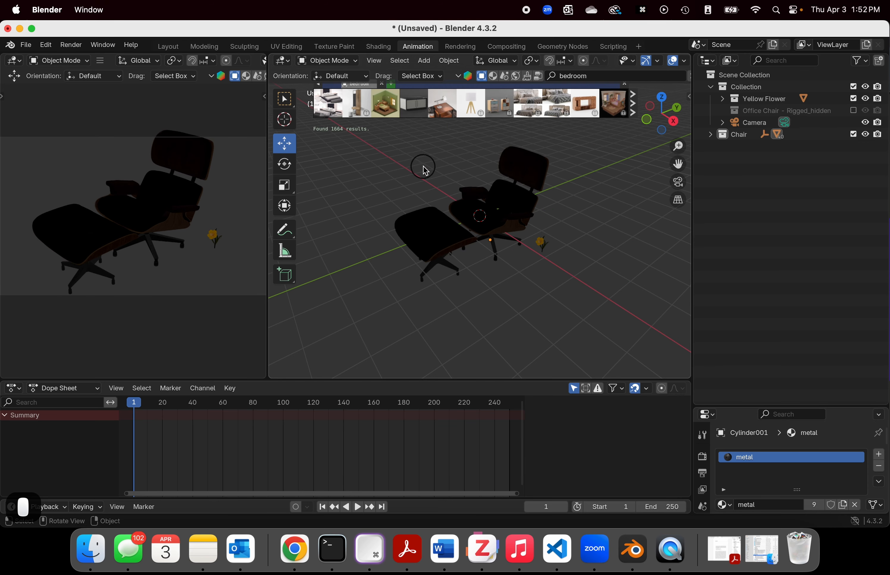
drag(635, 190, 615, 225)
click(600, 207)
scroll(600, 207, down, 6)
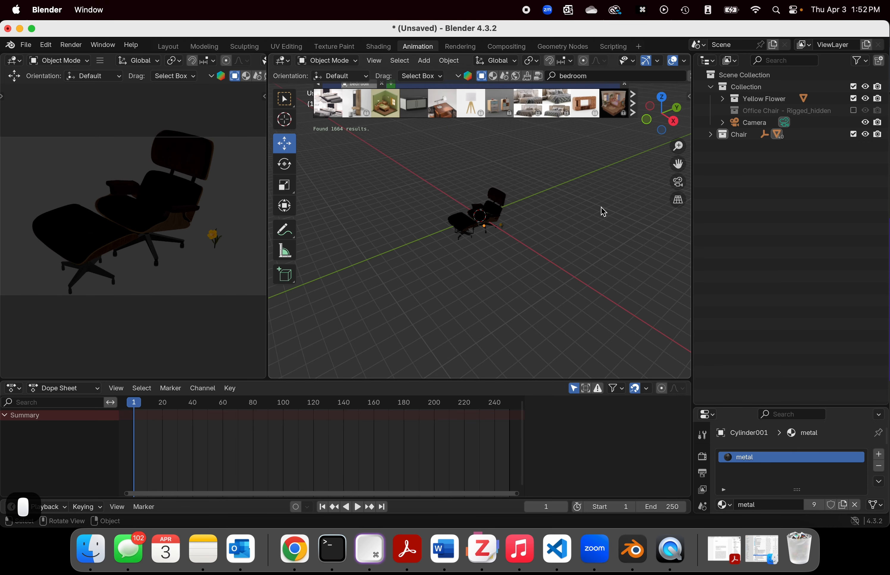
scroll(600, 207, up, 5)
scroll(601, 212, down, 3)
drag(385, 104, 564, 178)
Step: Box-select the whole bedroom model and move it close behind the Eames chair, within the camera's view
middle_drag(577, 181, 564, 187)
scroll(634, 185, down, 2)
click(575, 159)
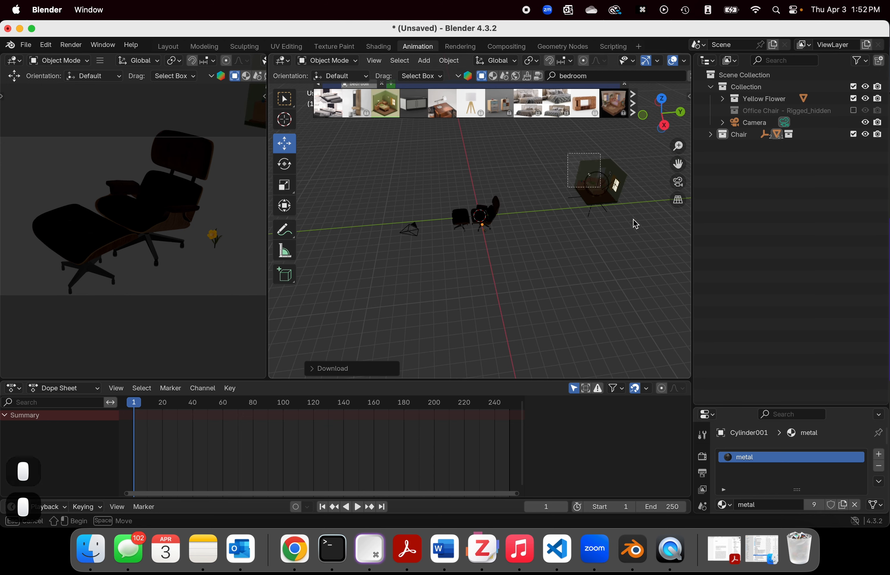
drag(642, 188, 528, 197)
scroll(589, 226, up, 2)
middle_drag(590, 226, 667, 195)
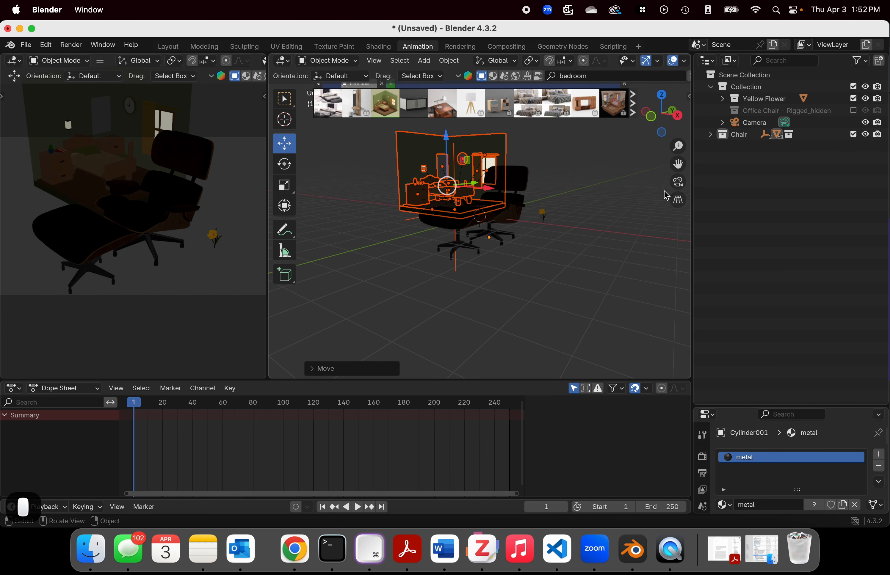
scroll(490, 162, up, 2)
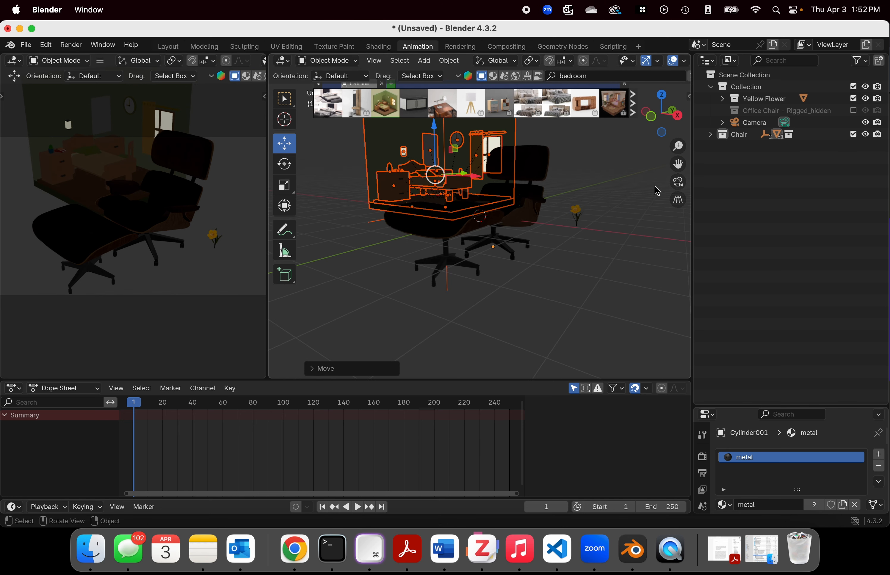
click(588, 184)
Step: Move the Isometric Bedroom Lowpoly Vintage collection out of the Chair collection to the Scene Collection level
middle_drag(556, 153, 485, 198)
scroll(583, 203, down, 3)
scroll(114, 201, down, 3)
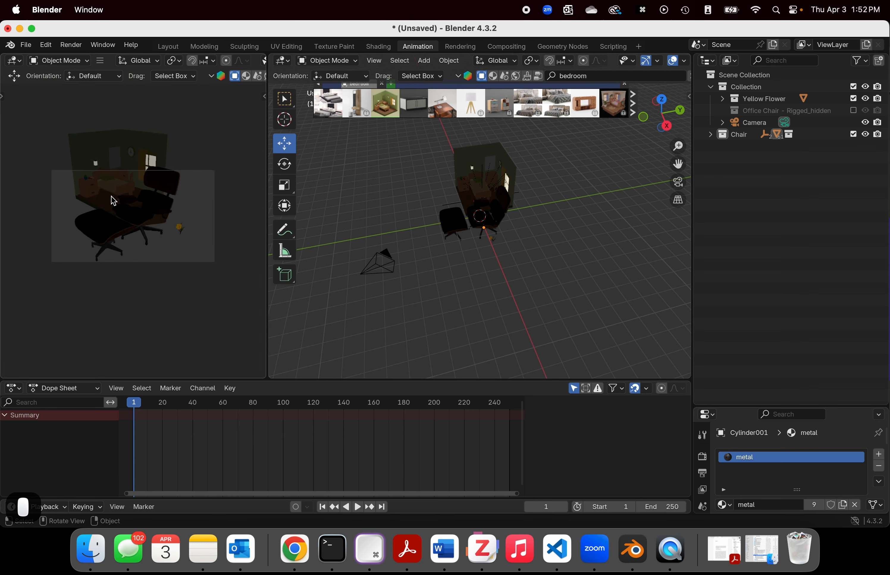
scroll(168, 195, up, 2)
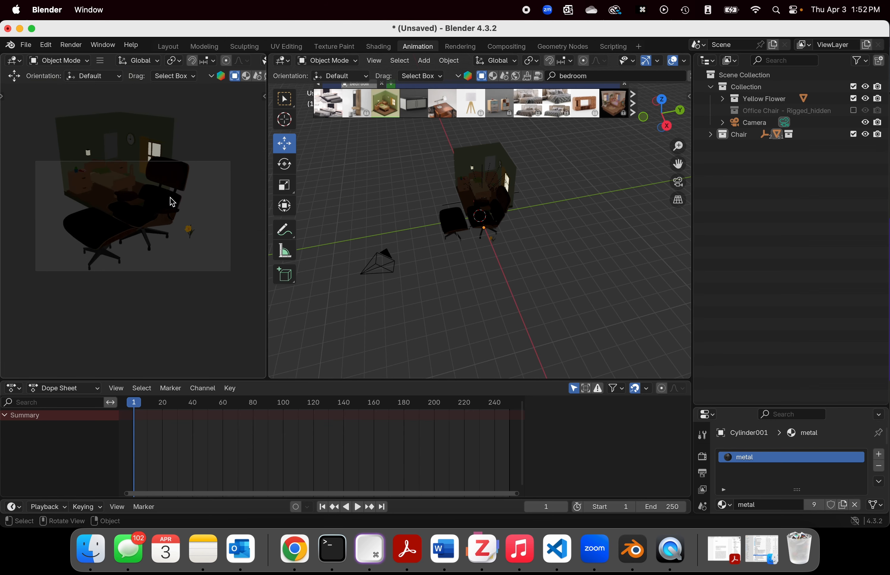
middle_drag(567, 210, 609, 214)
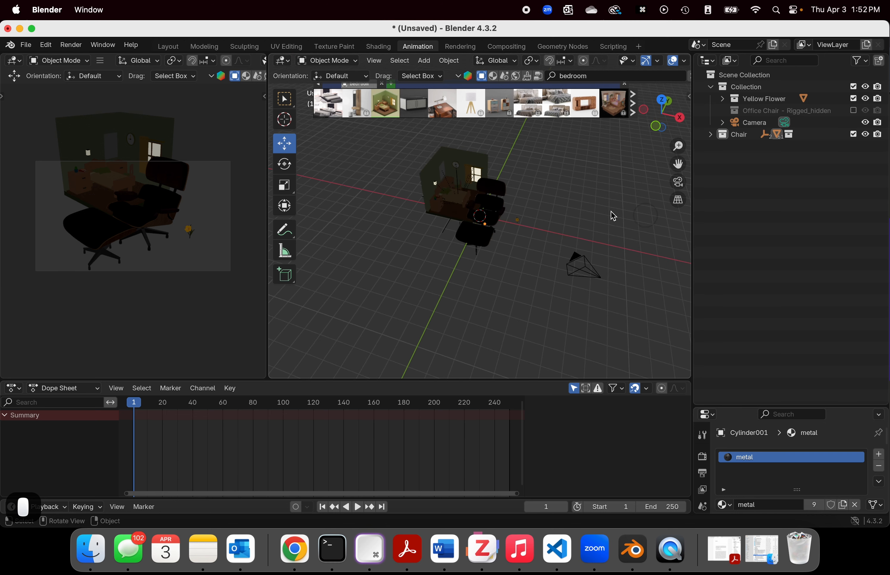
click(443, 170)
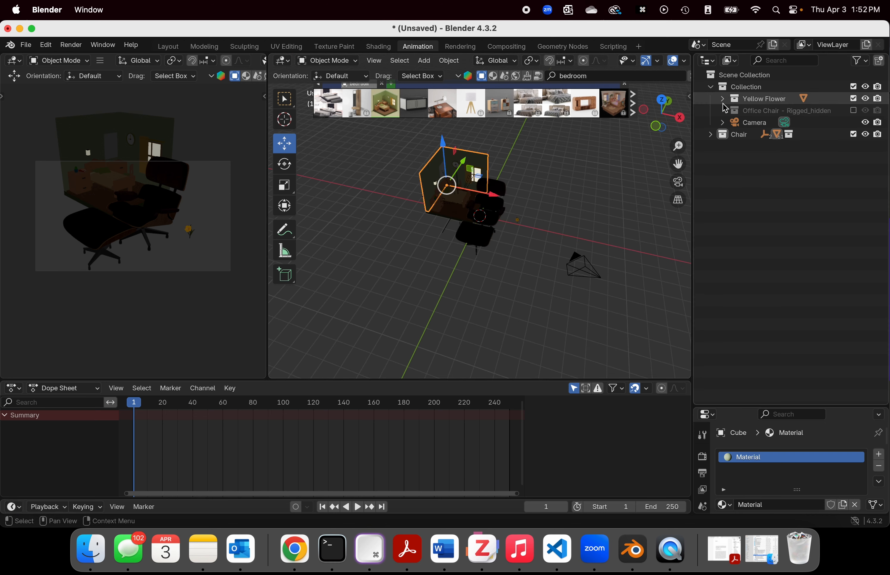
click(579, 172)
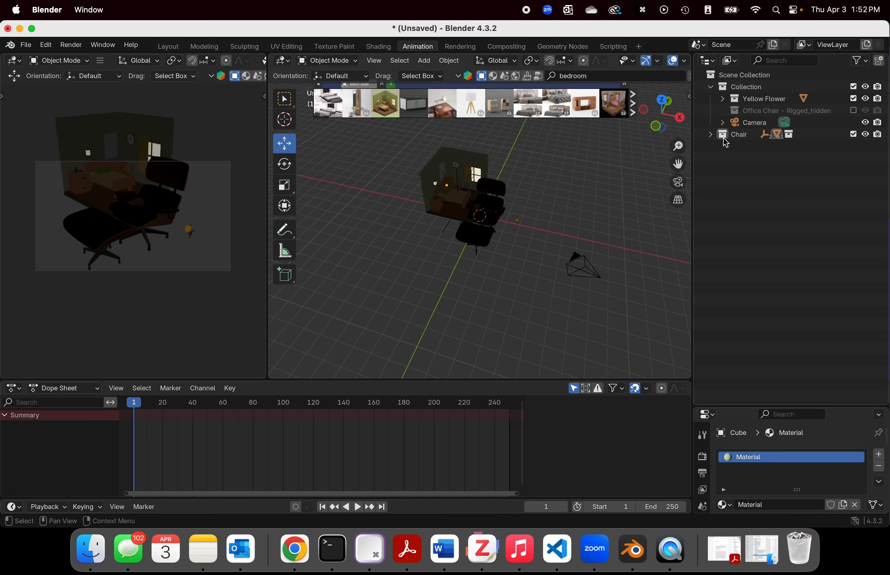
click(710, 135)
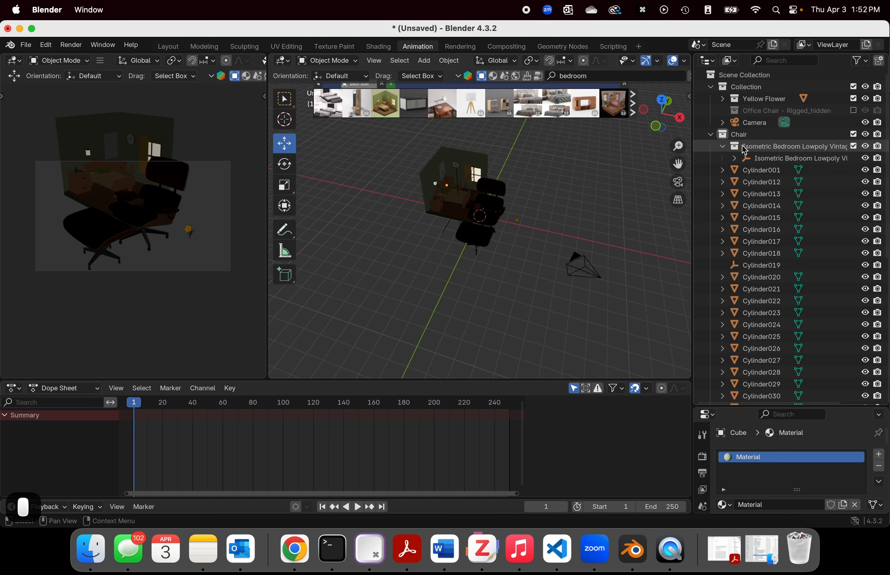
drag(744, 147, 737, 79)
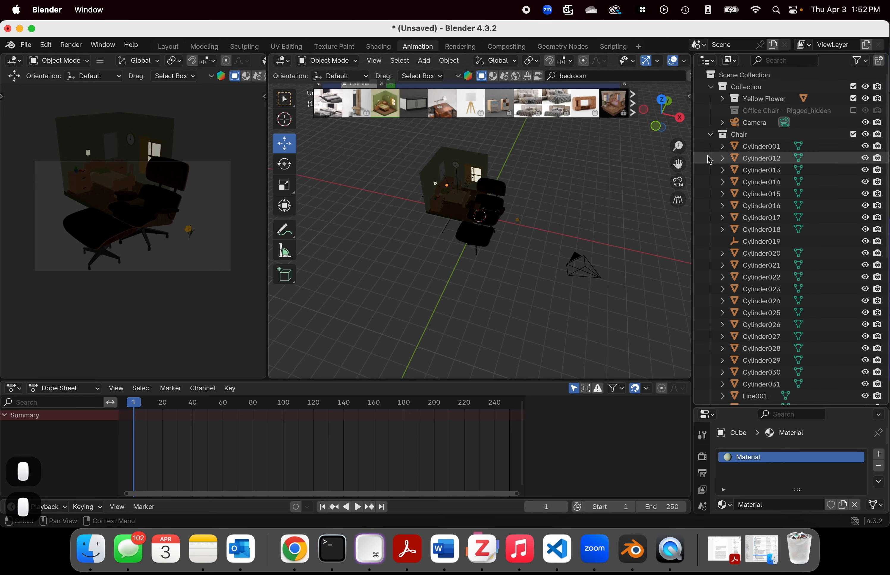
Step: Collapse the Chair collection and the Isometric Bedroom collection in the Outliner
click(711, 134)
click(750, 146)
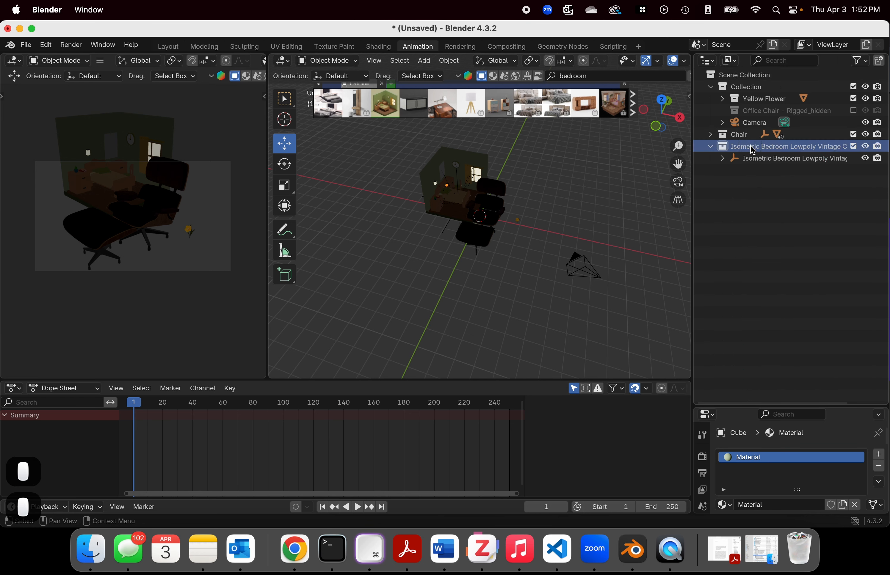
click(711, 147)
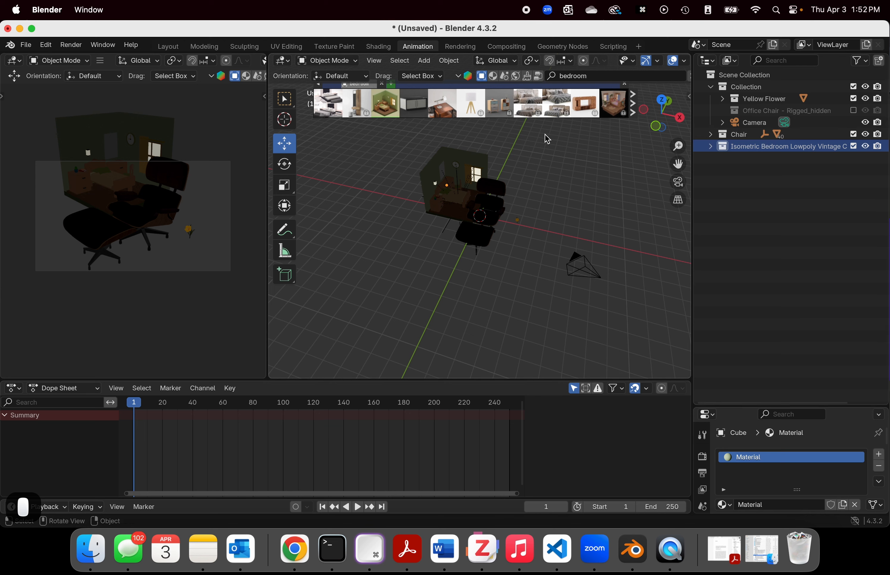
Step: Hide the Chair collection in the viewport so that the bedroom model is unobstructed
scroll(547, 139, up, 2)
click(293, 153)
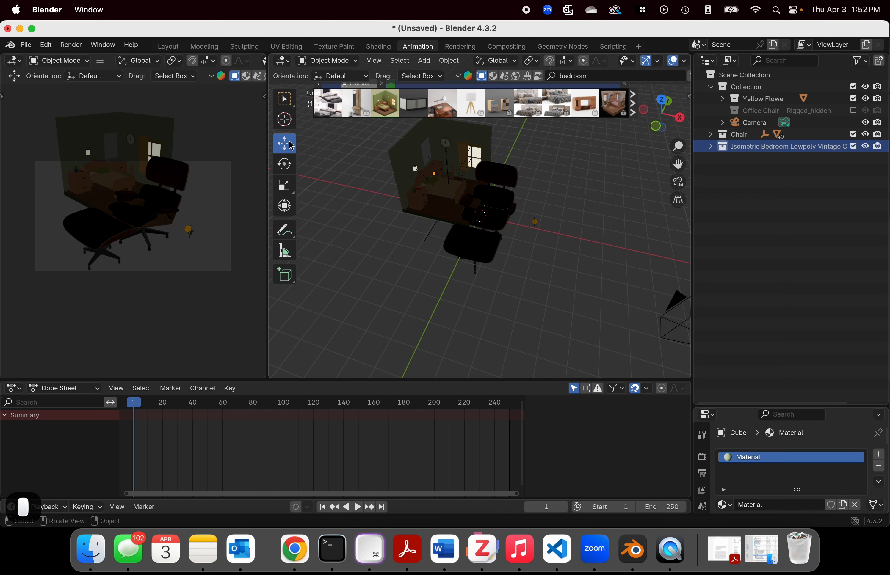
scroll(522, 199, down, 2)
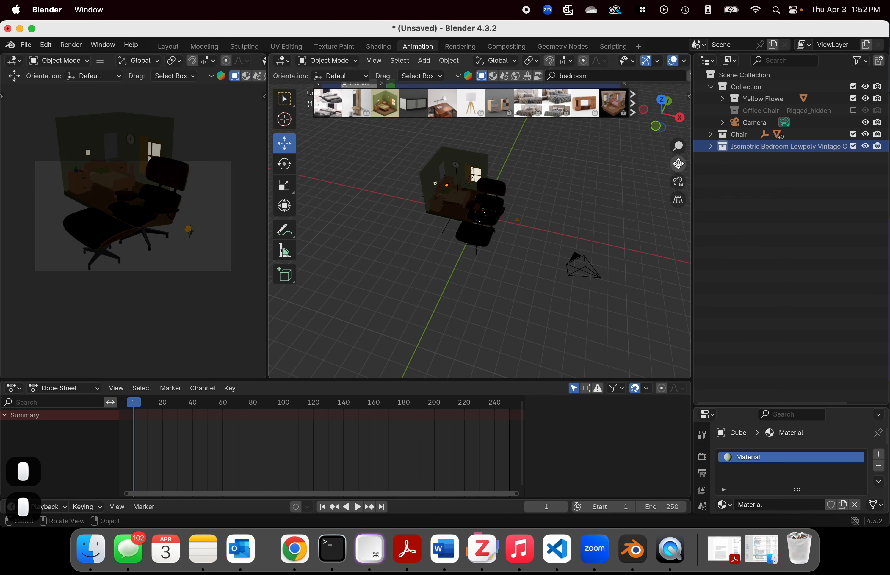
click(451, 166)
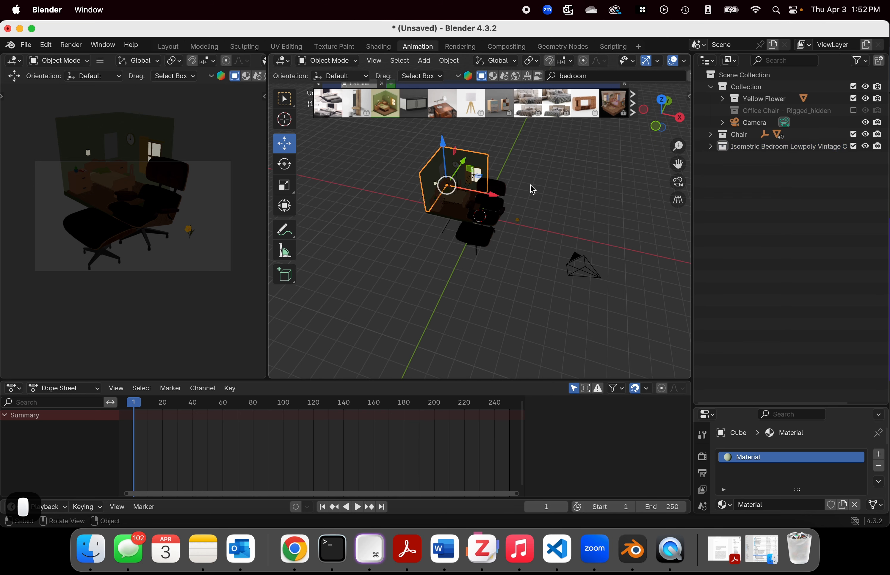
middle_drag(532, 189, 553, 175)
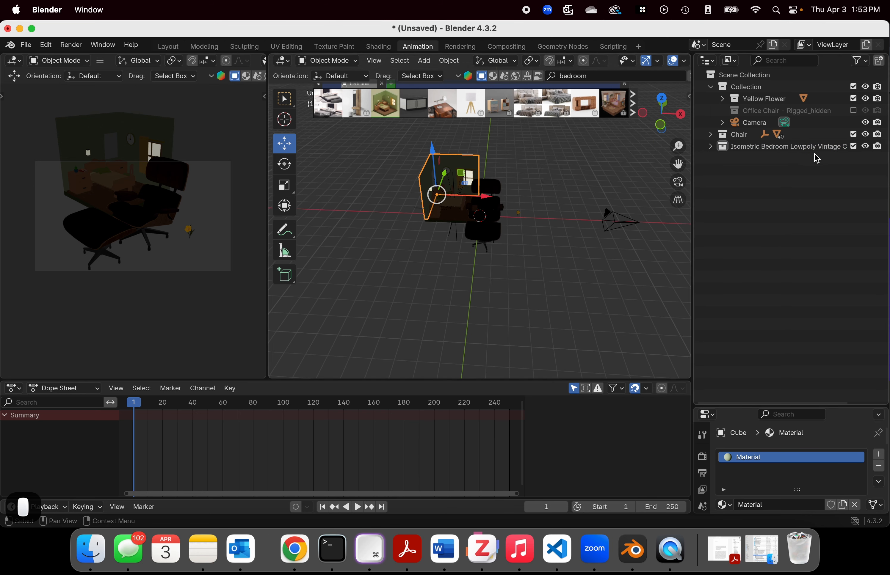
click(866, 135)
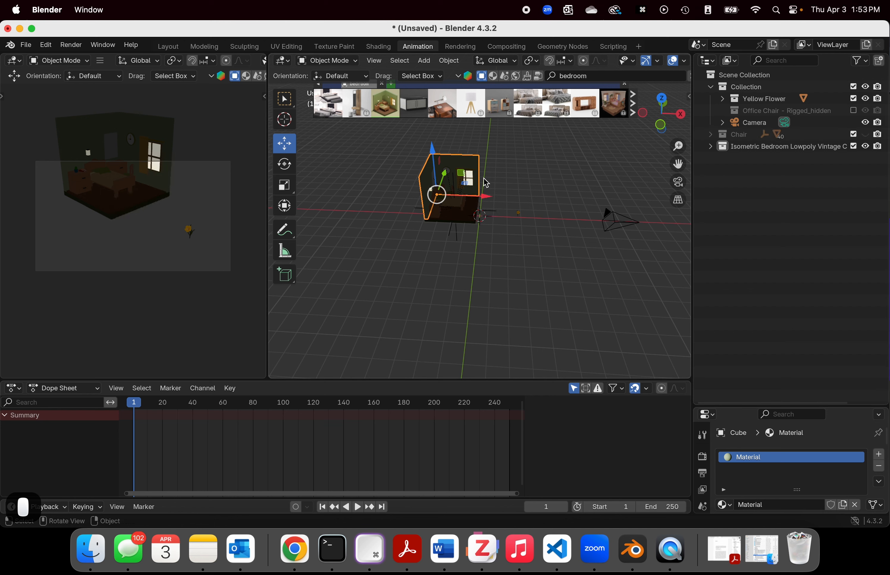
Step: Box-select the bedroom model together with the yellow flower and scale them up uniformly to several times their size
middle_drag(483, 177, 458, 201)
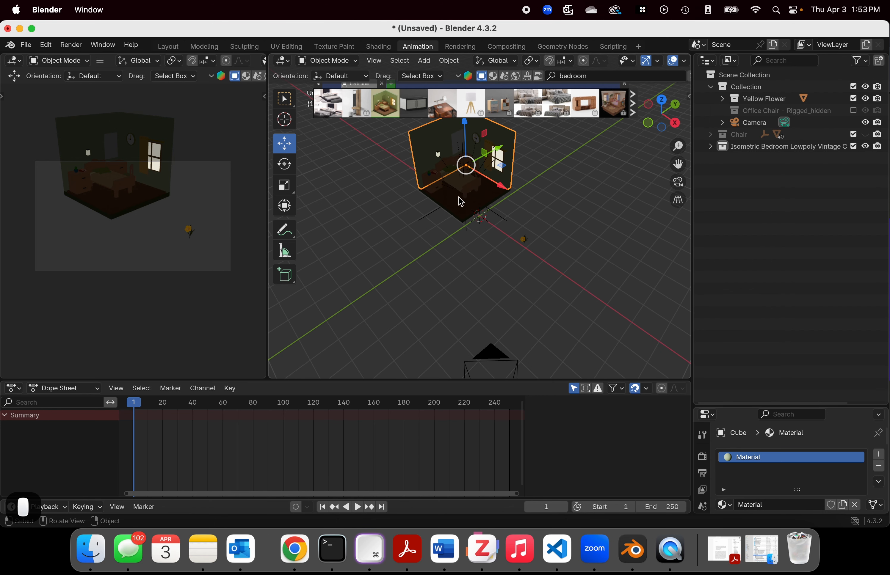
scroll(457, 201, down, 3)
drag(430, 145, 560, 228)
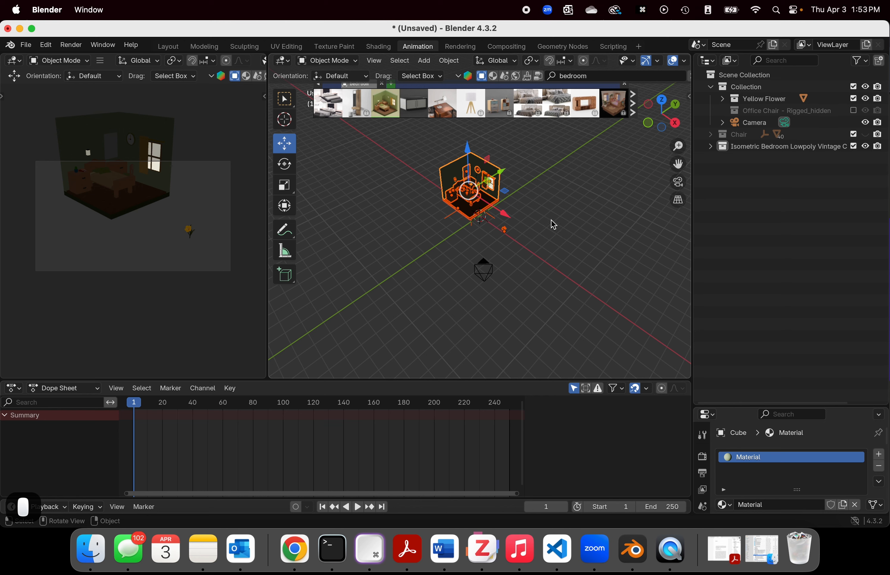
key(s)
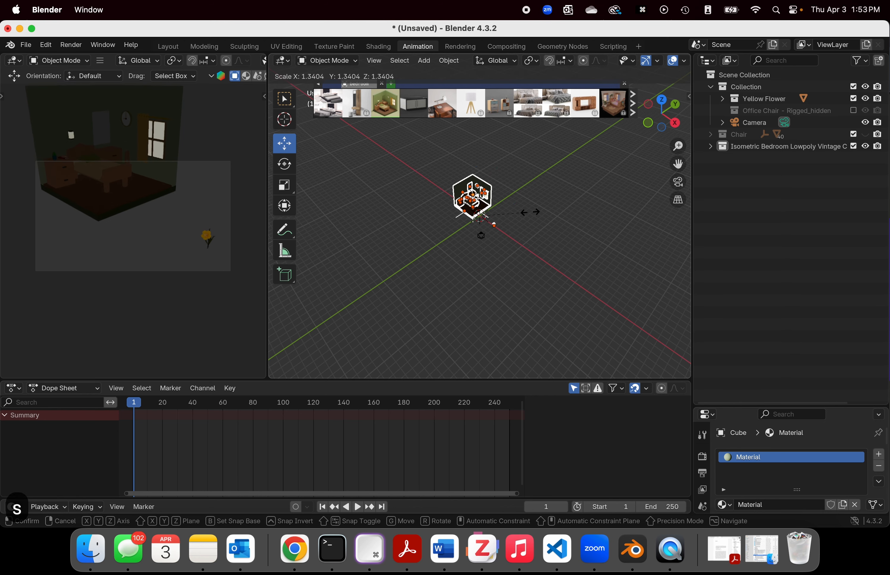
click(587, 137)
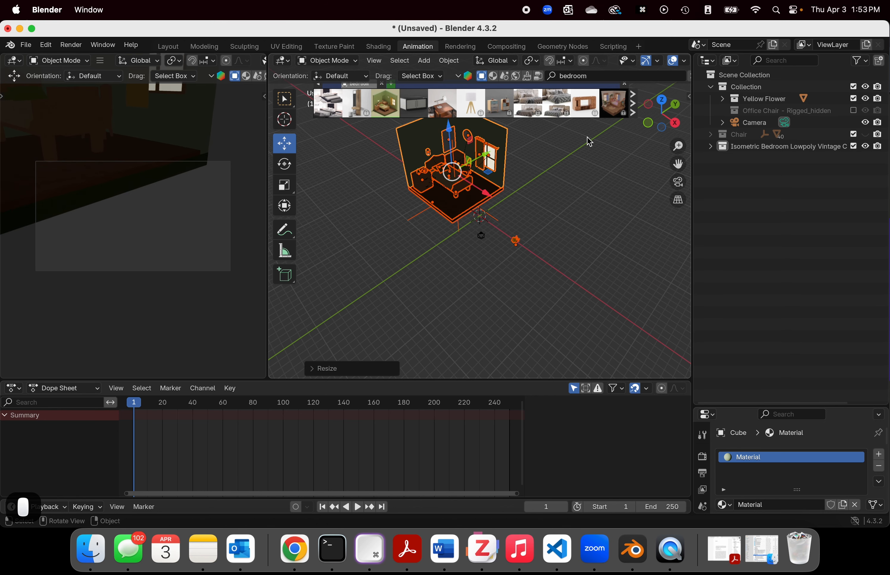
Step: Show the Chair collection again and scale the selected bedroom and flower down to suit the chair's size
click(866, 135)
scroll(465, 234, down, 5)
scroll(465, 234, up, 3)
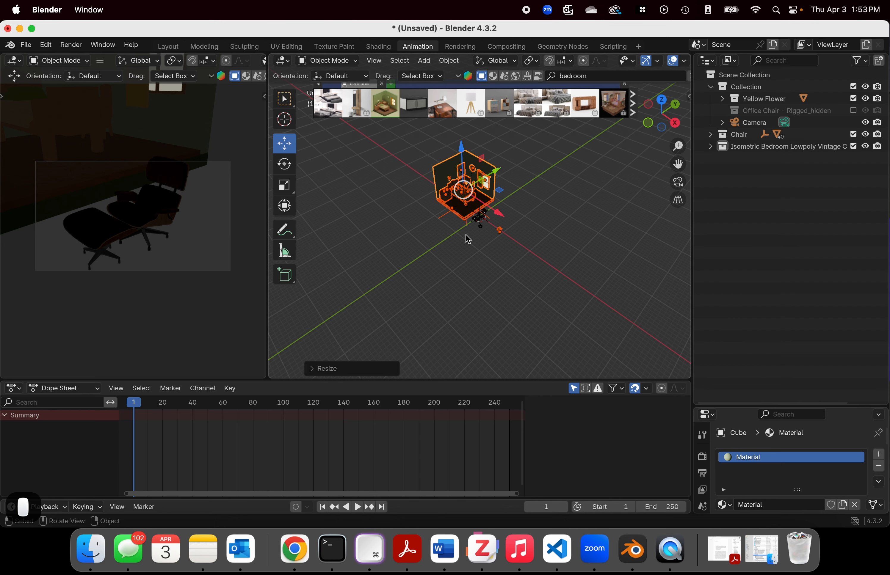
key(s)
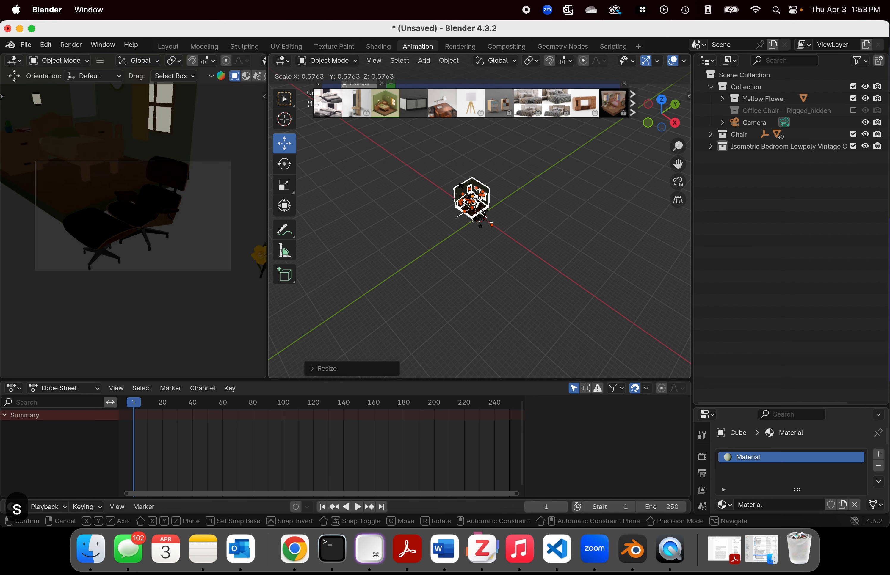
click(466, 191)
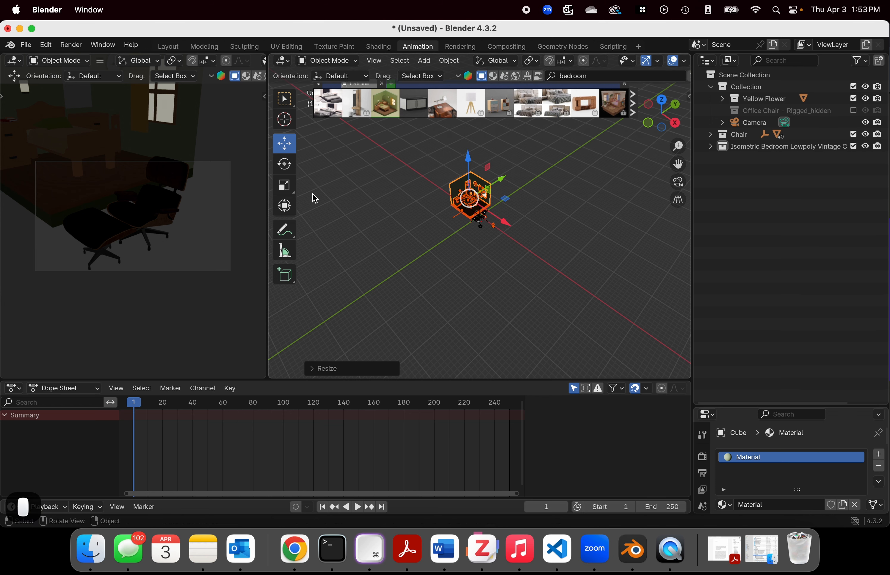
Step: Shift the bedroom and flower along the X and Z axes until the Eames chair sits inside the room in the camera view
mouse_move(523, 228)
mouse_down()
mouse_move(513, 227)
mouse_move(518, 232)
mouse_up()
drag(479, 168, 471, 166)
mouse_move(515, 231)
mouse_down()
mouse_move(502, 229)
mouse_move(507, 235)
mouse_up()
drag(474, 176, 475, 175)
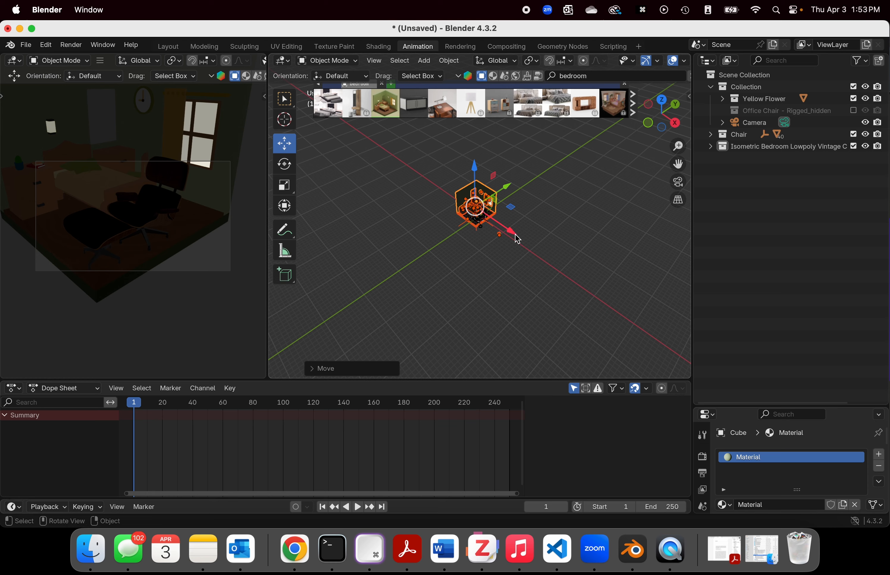
drag(512, 235, 512, 235)
Step: Select all objects of the Chair collection from the Outliner
scroll(534, 251, up, 4)
middle_drag(539, 250, 582, 224)
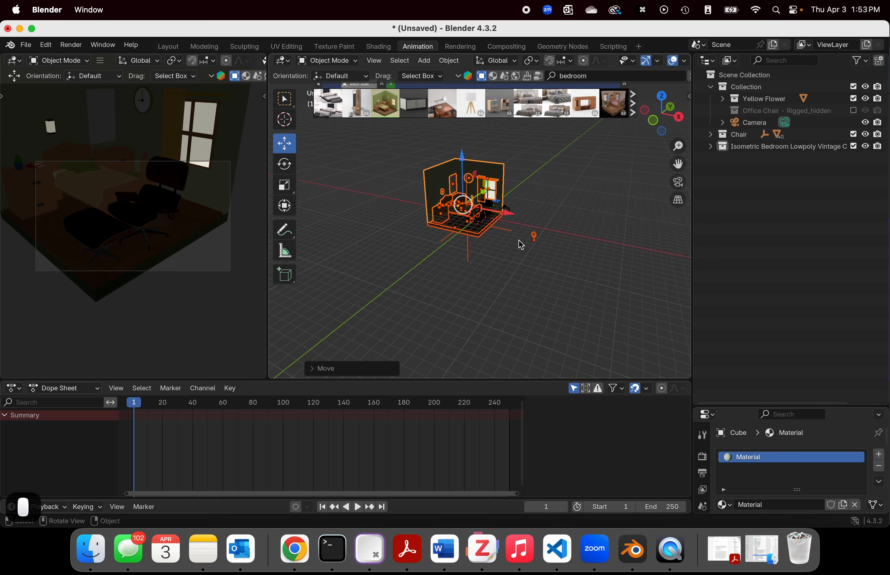
scroll(520, 244, up, 4)
middle_drag(518, 244, 596, 194)
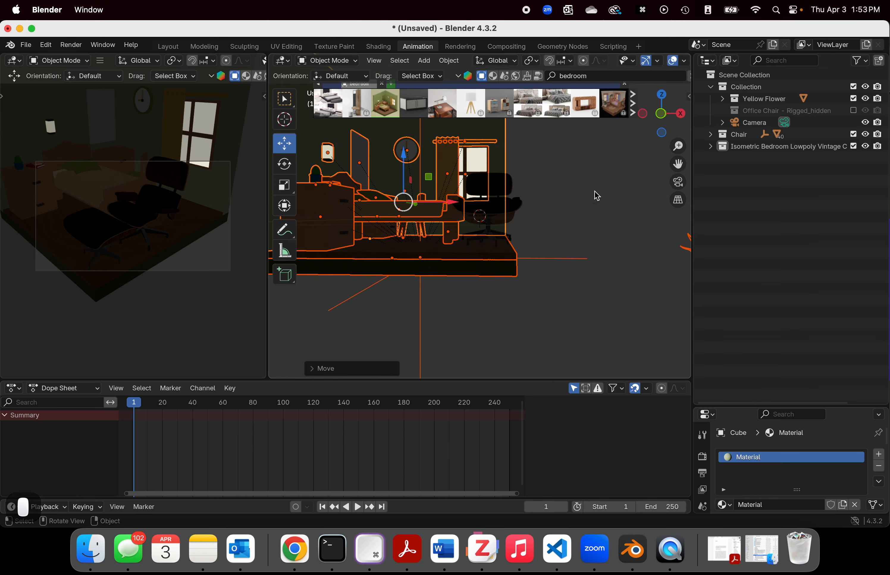
click(758, 135)
right_click(754, 142)
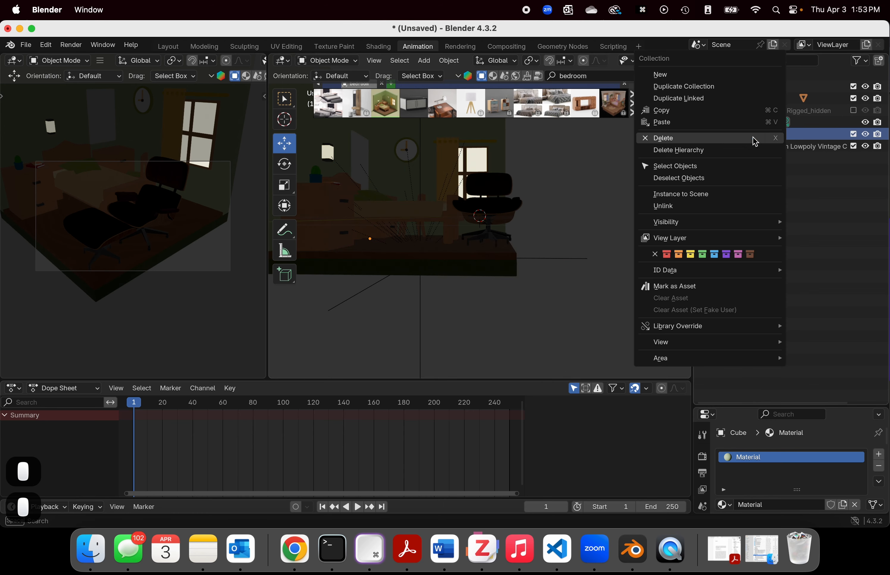
click(702, 167)
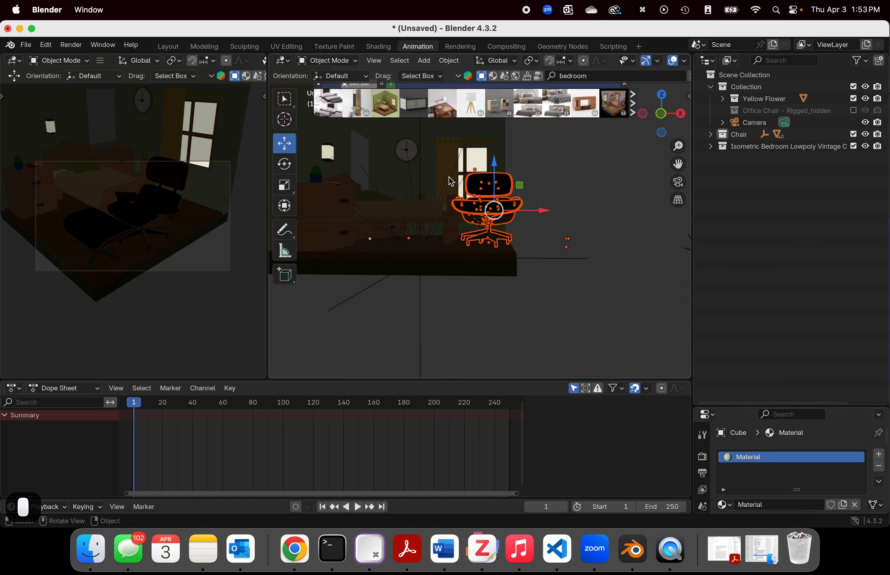
Step: Lower the Eames chair along the Z axis onto the bedroom floor, fine-tuning its height in front view
drag(497, 166, 495, 170)
click(661, 113)
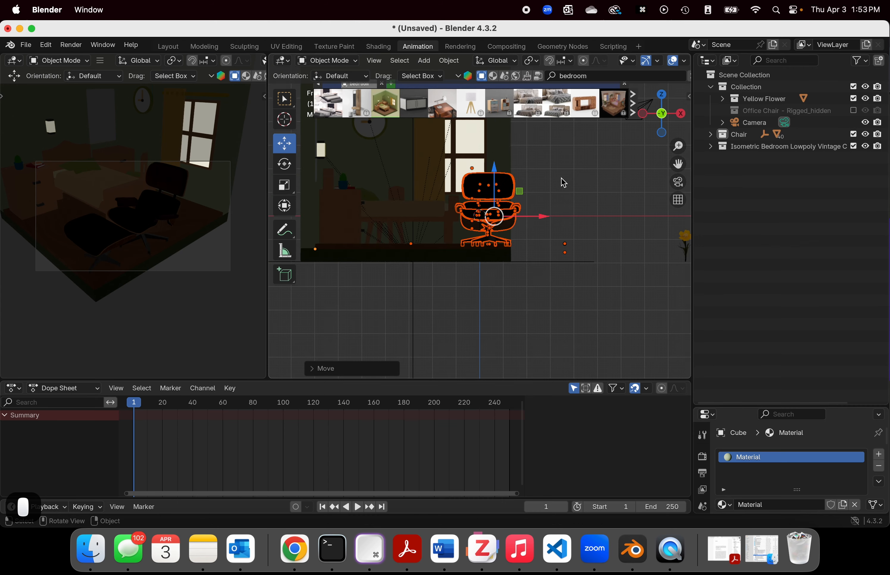
scroll(560, 177, up, 5)
scroll(567, 219, down, 2)
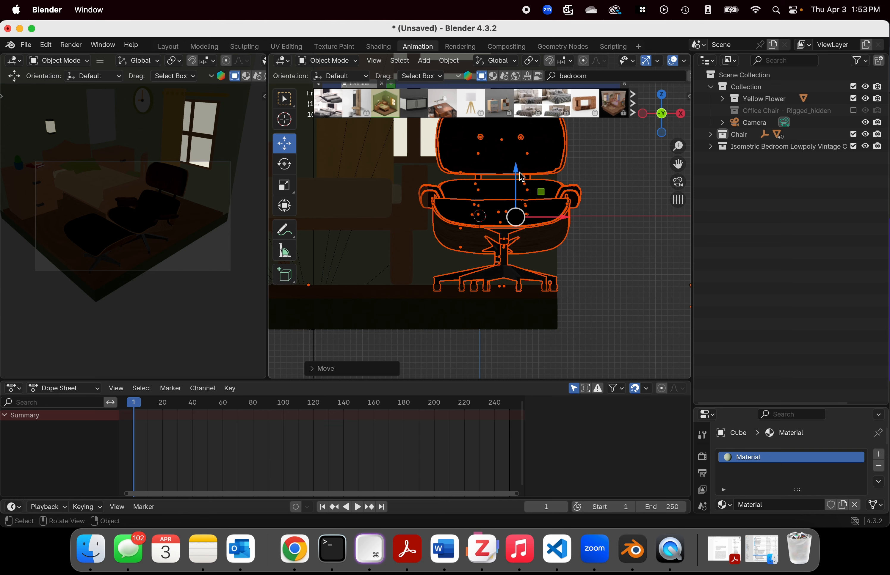
drag(522, 177, 518, 180)
Step: Check from the right side and in perspective how the chair stands on the bedroom floor, and deselect it
click(681, 113)
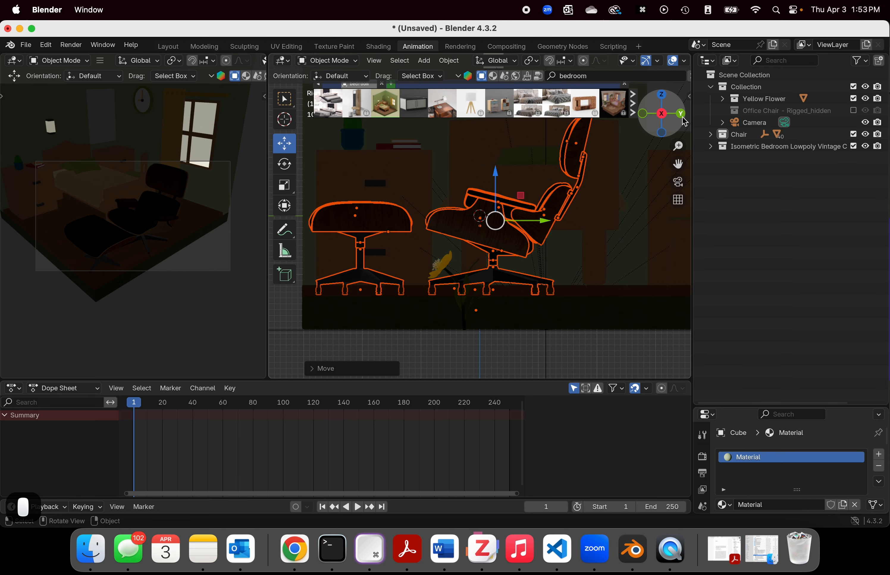
scroll(485, 299, down, 5)
middle_drag(396, 280, 527, 336)
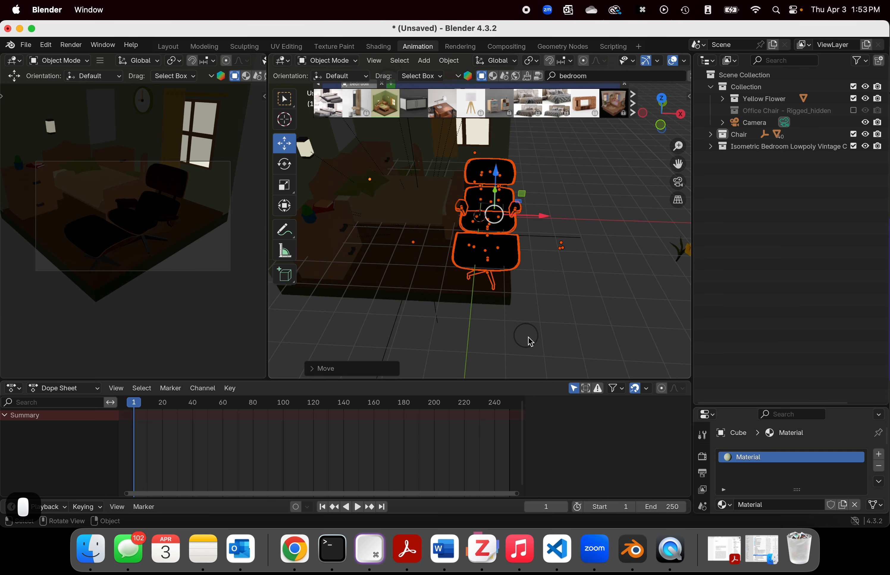
click(565, 276)
scroll(562, 277, down, 3)
scroll(561, 277, up, 2)
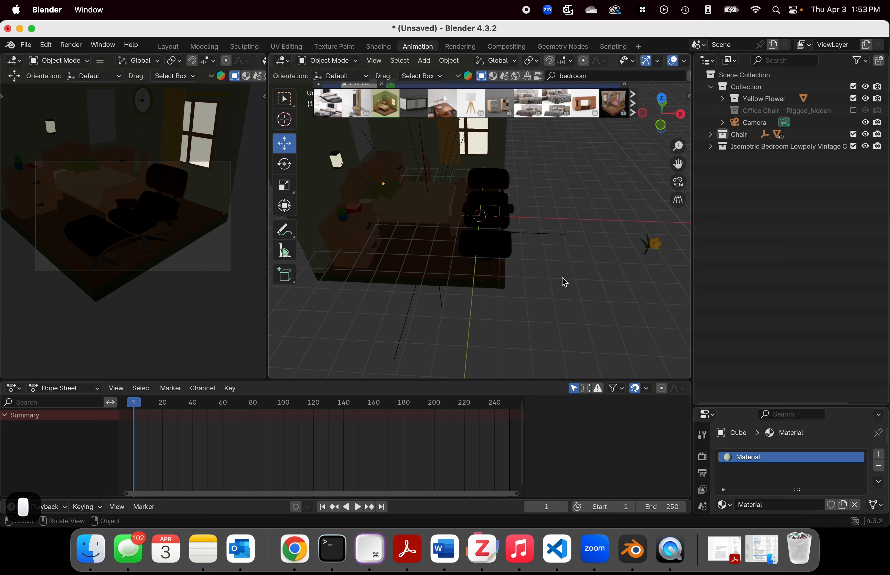
scroll(574, 191, down, 4)
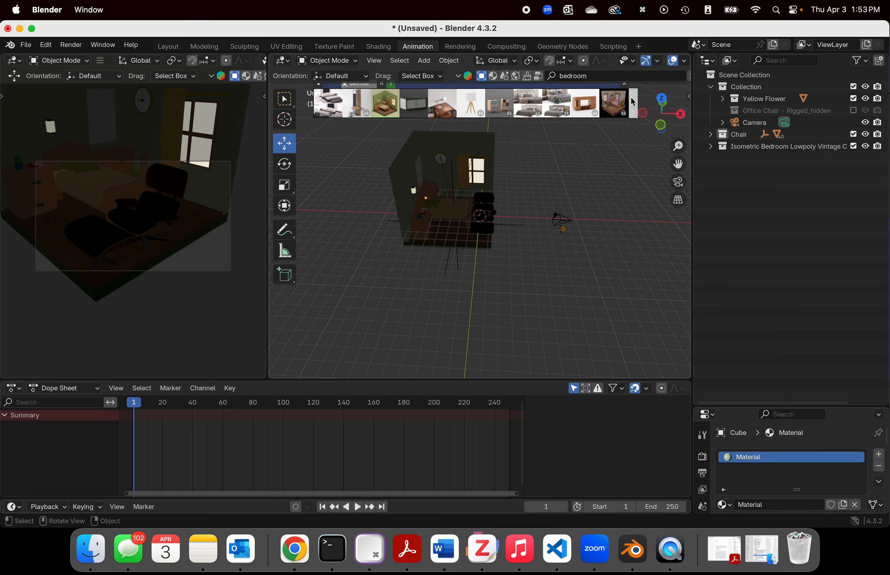
Step: Browse through the BlenderKit model results for "bedroom" to look for other suitable furniture or room assets
click(633, 105)
click(633, 105)
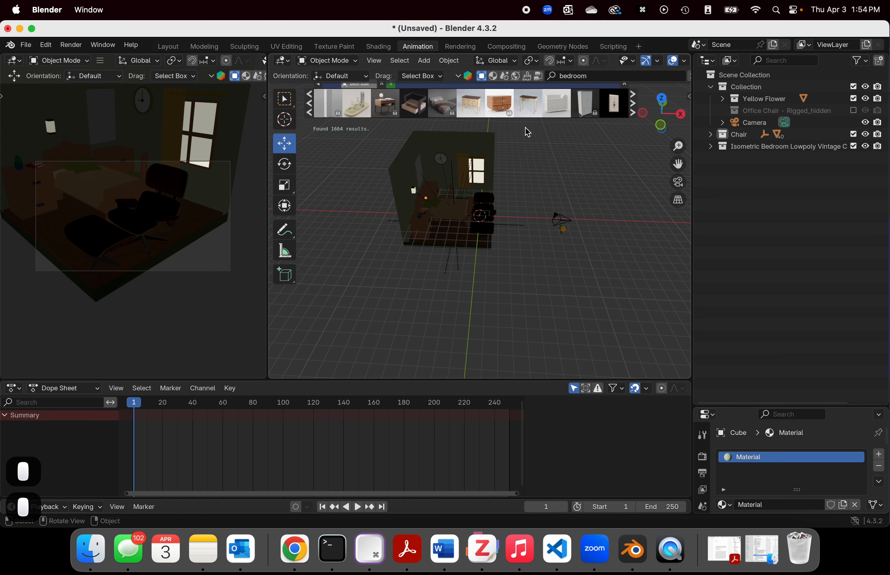
click(637, 112)
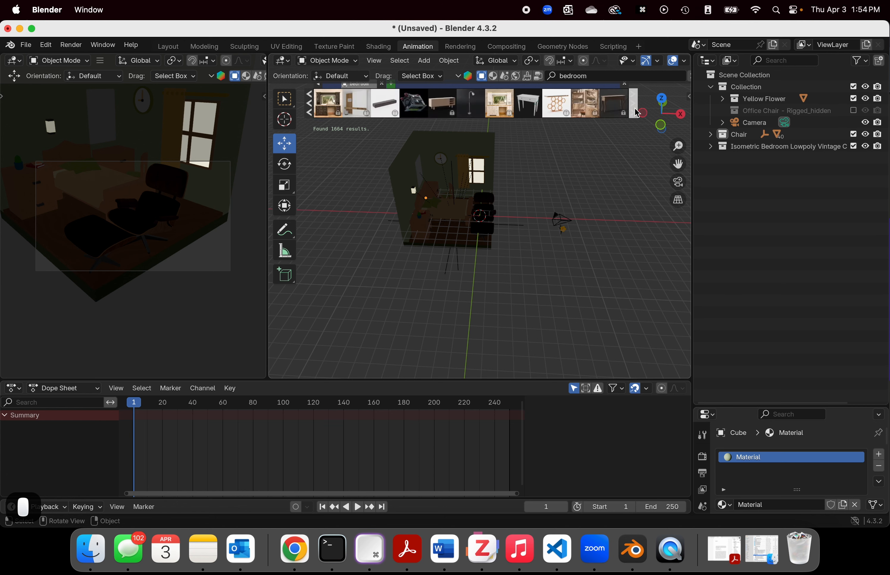
click(636, 112)
click(637, 112)
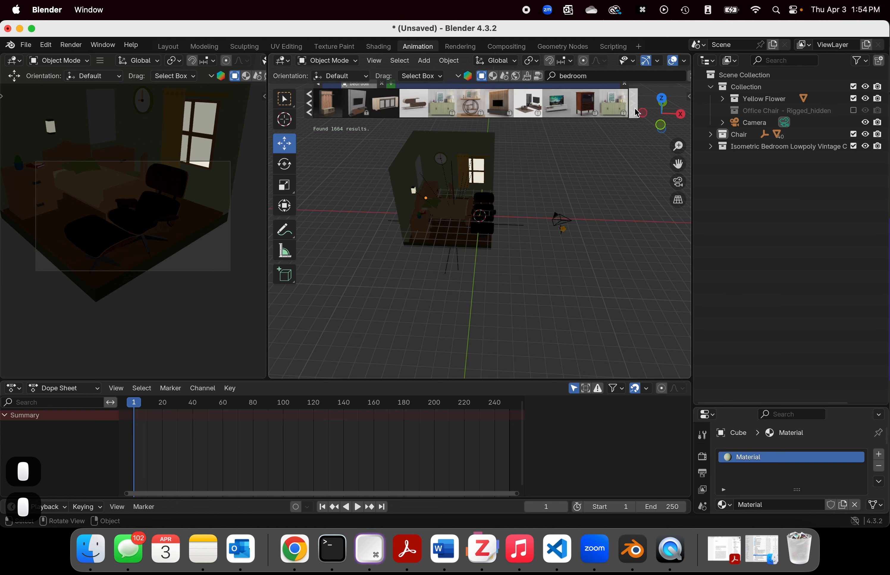
click(637, 113)
click(637, 112)
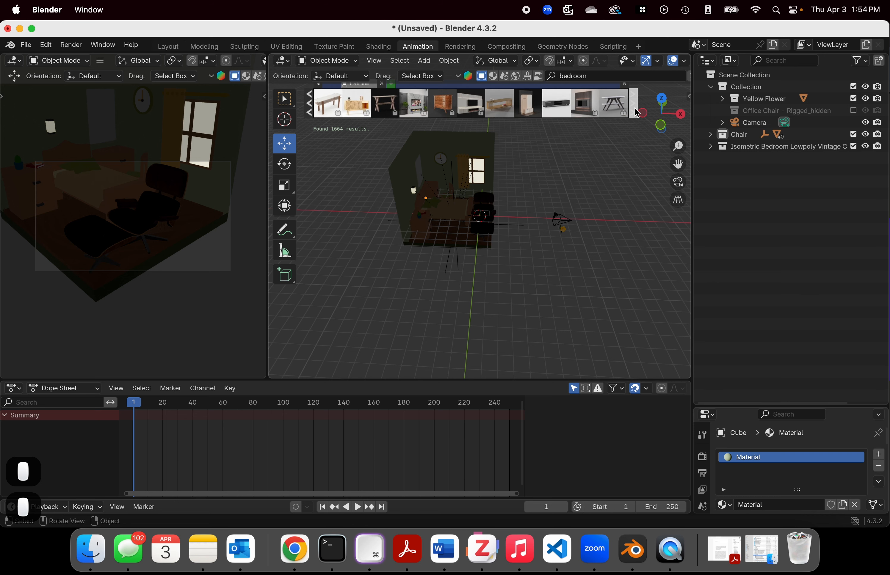
click(636, 113)
click(637, 112)
click(637, 112)
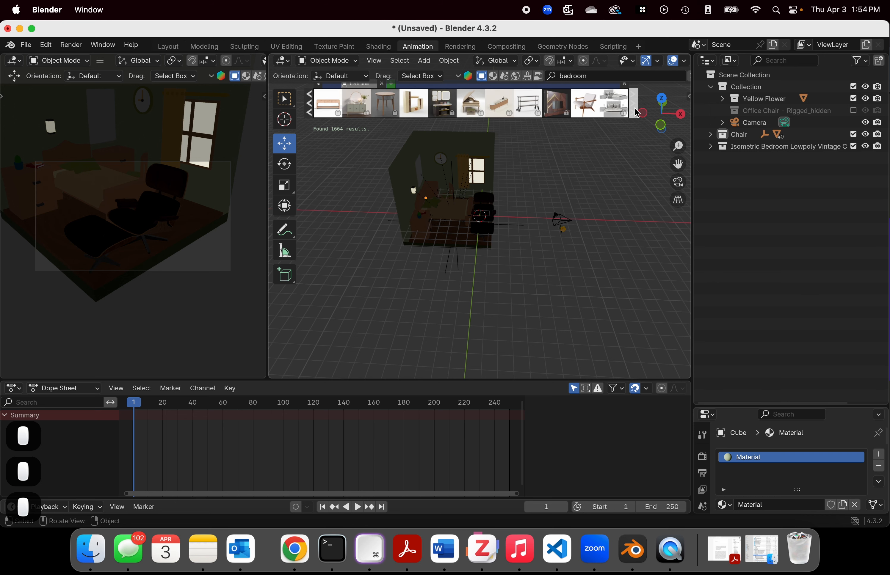
click(636, 112)
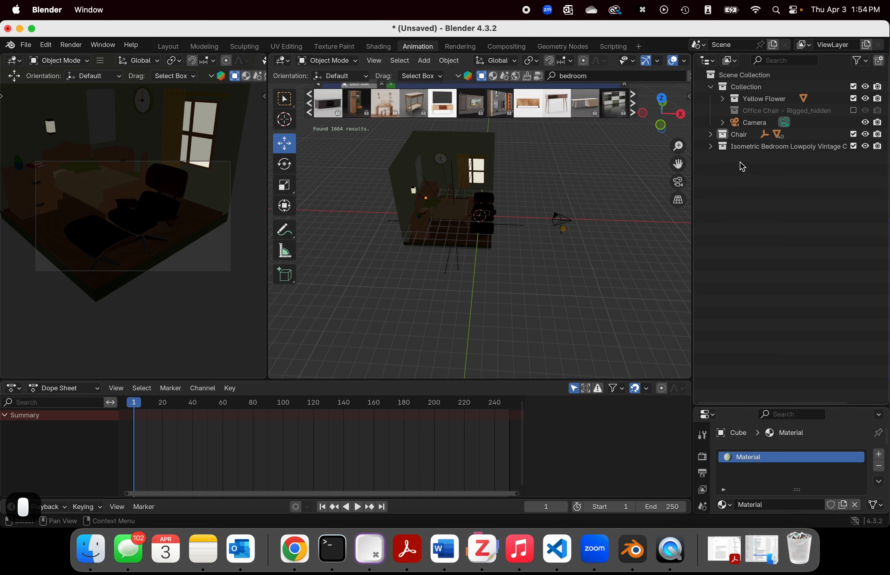
Step: Expand the Isometric Bedroom Lowpoly collection, select several of its cube meshes to identify the room parts, and collapse it again
click(734, 147)
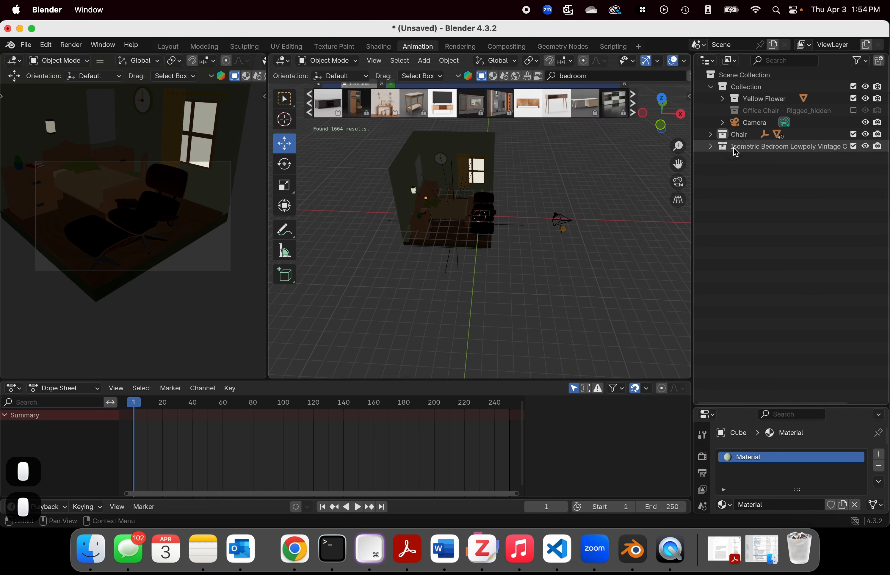
click(712, 148)
click(722, 159)
scroll(755, 193, down, 1)
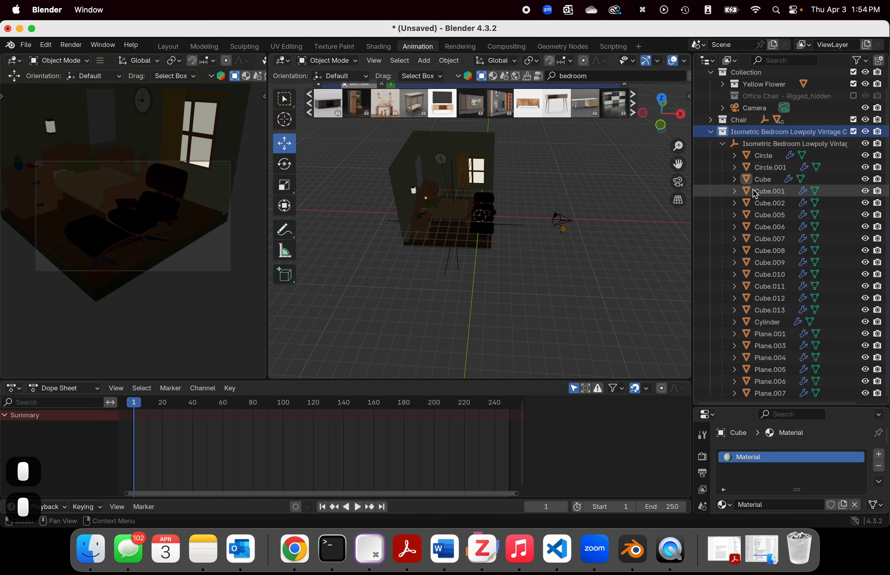
click(761, 181)
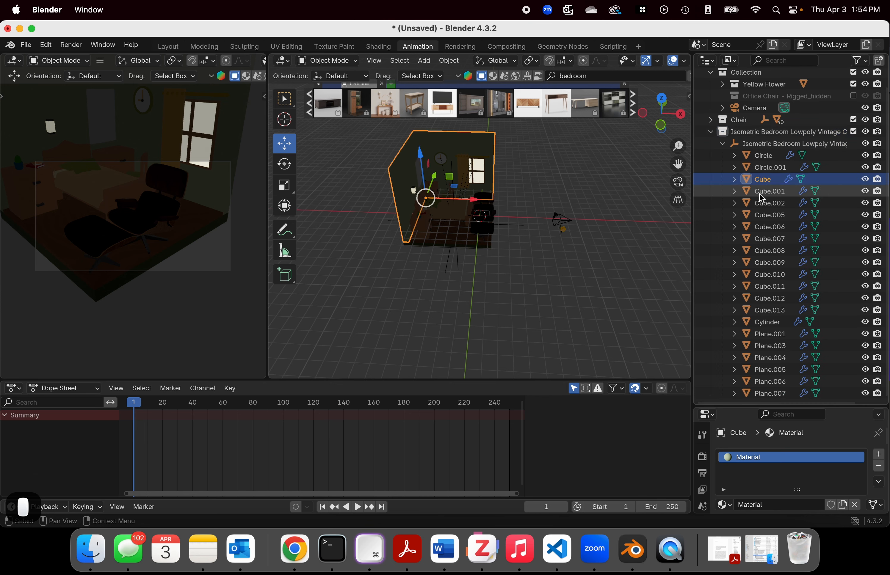
click(759, 192)
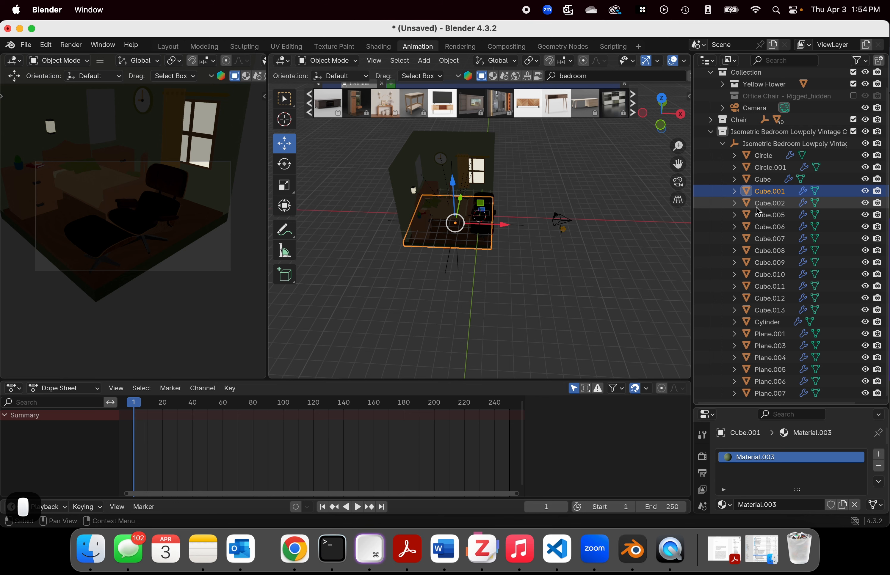
scroll(760, 225, up, 1)
click(771, 232)
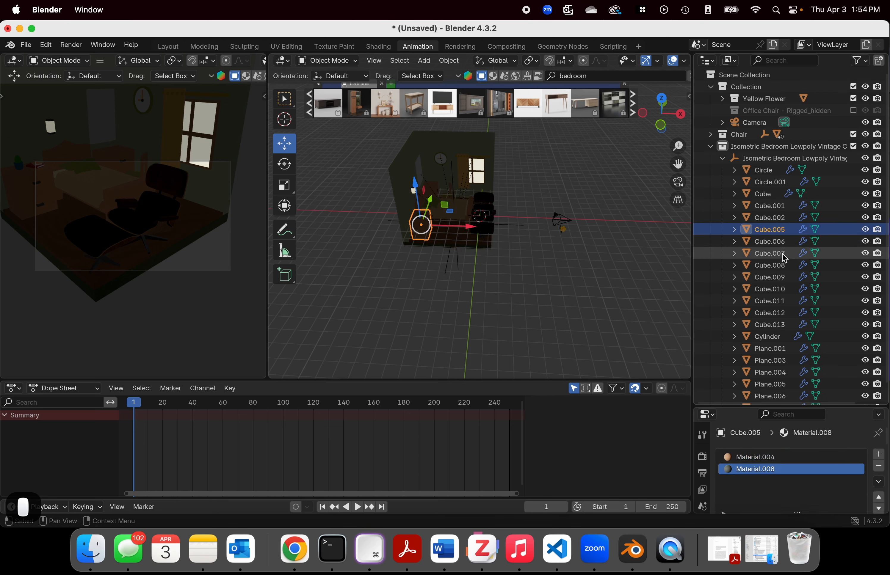
click(782, 254)
scroll(782, 257, down, 1)
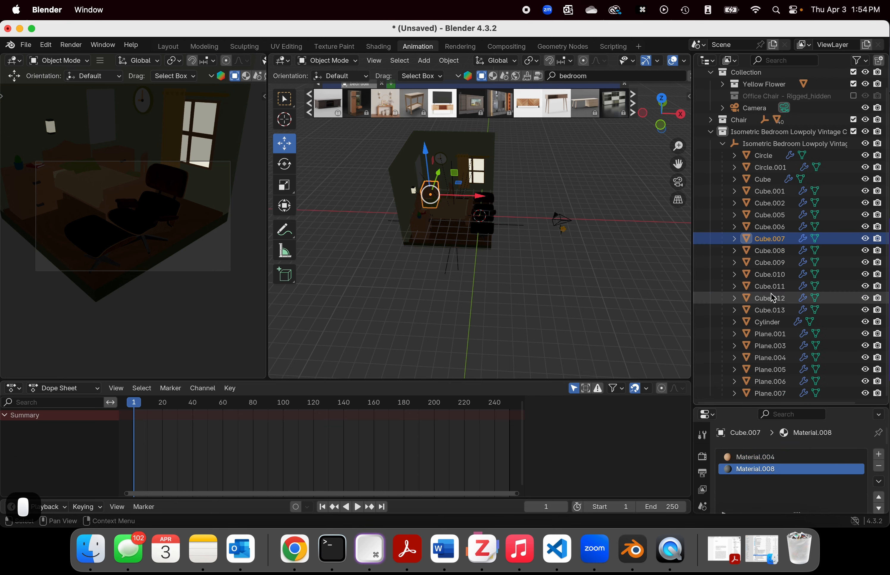
click(779, 297)
click(770, 219)
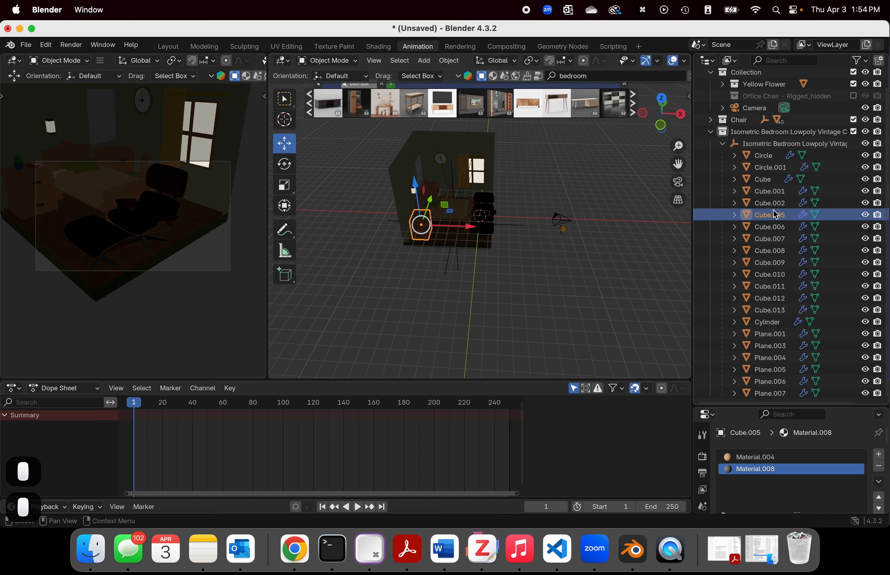
click(770, 262)
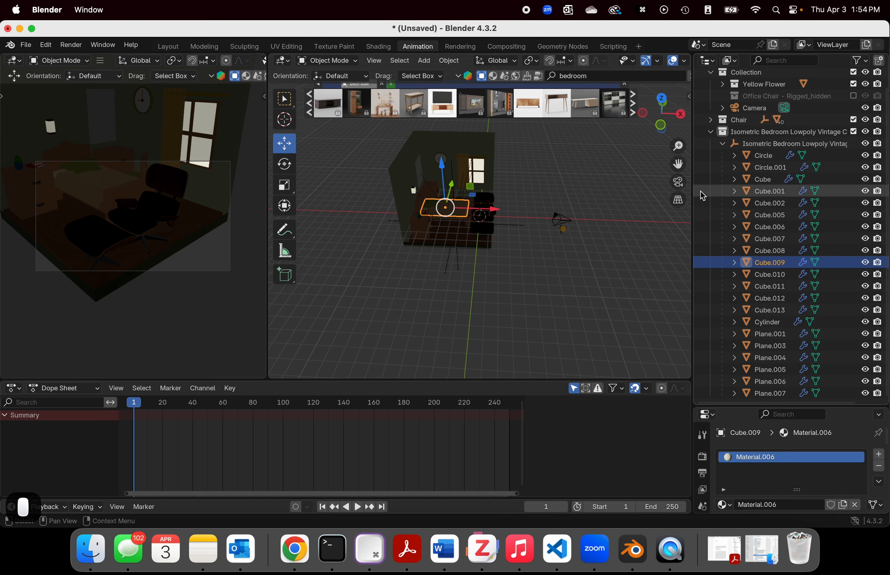
click(723, 144)
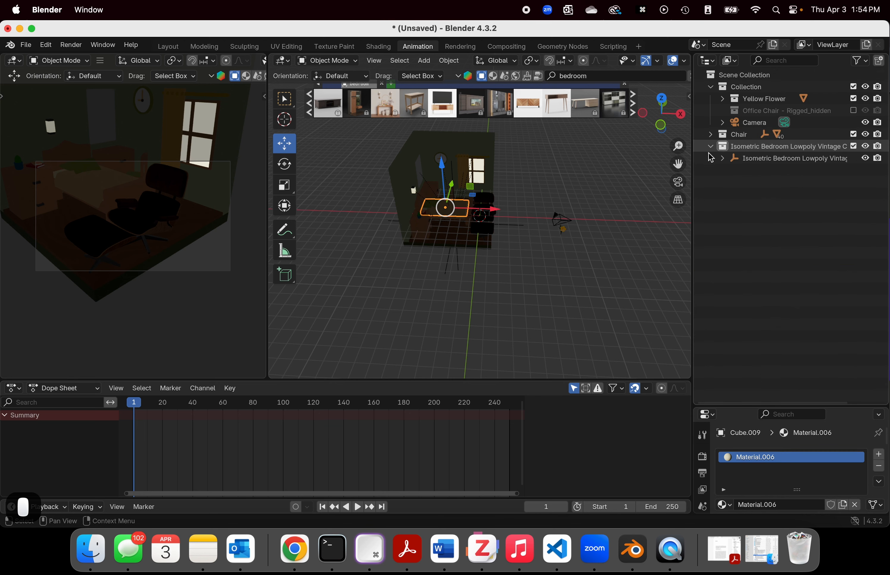
click(711, 146)
Step: Change the BlenderKit "bedroom" search from models to scenes
scroll(568, 180, up, 3)
middle_drag(567, 180, 507, 148)
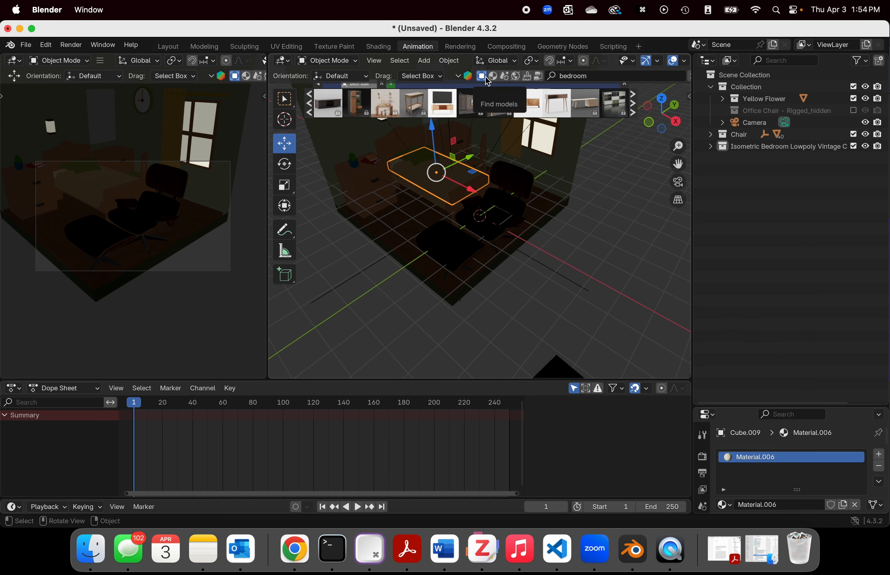
click(505, 77)
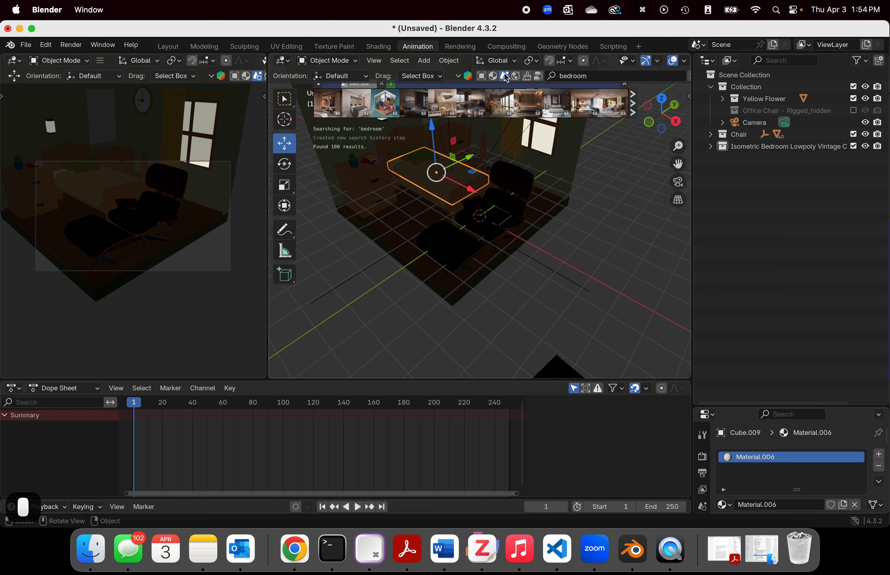
Step: Delete the Isometric Bedroom Lowpoly collection together with all its objects
scroll(456, 151, down, 6)
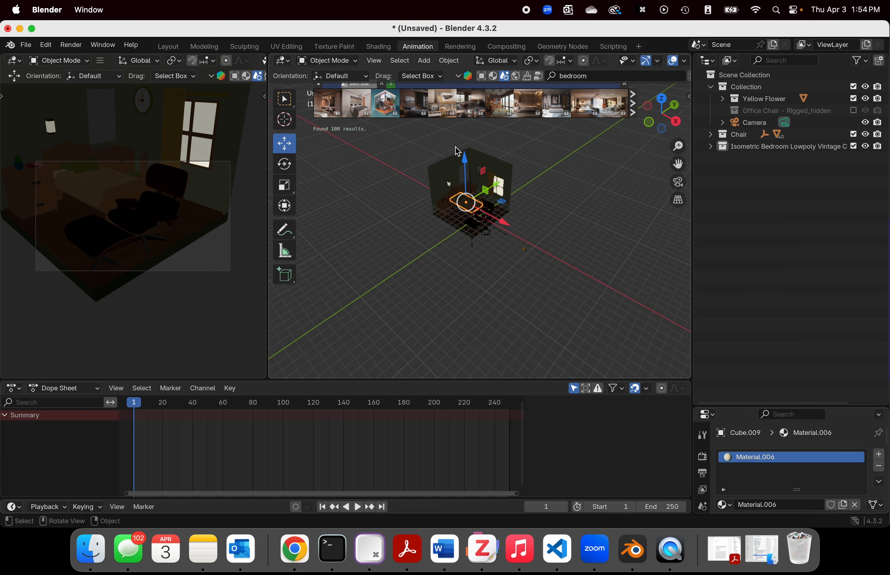
scroll(457, 151, up, 2)
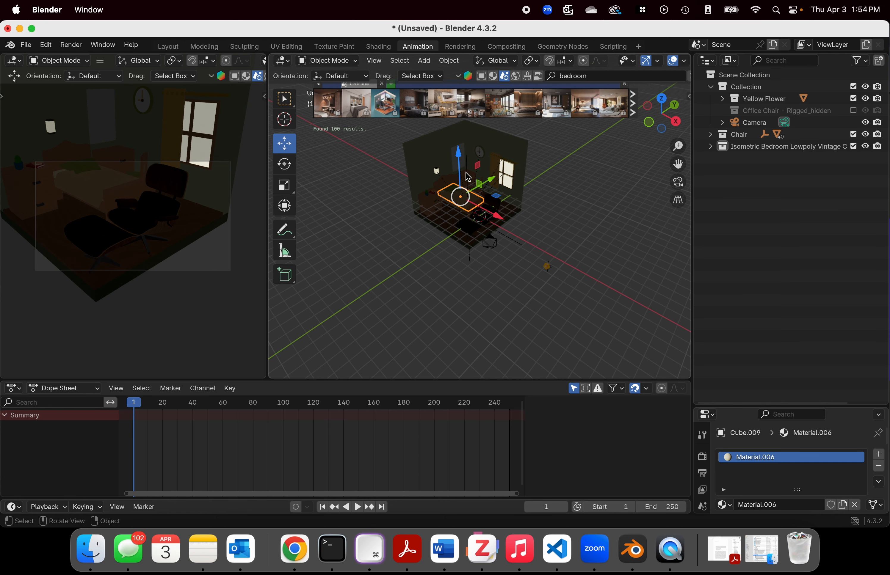
right_click(737, 148)
click(737, 148)
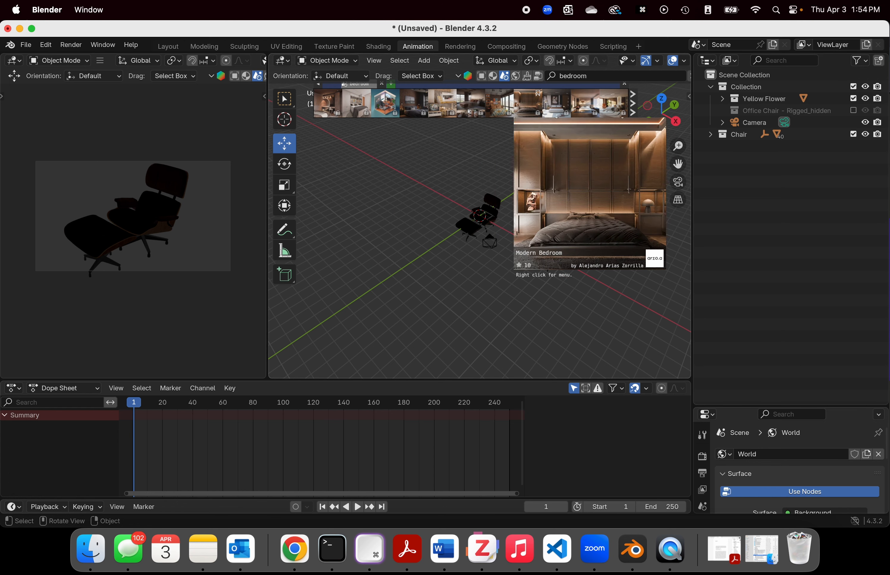
Step: Try to import bedroom scenes such as Modern Bedroom and Bedroom morden from the BlenderKit results
click(534, 105)
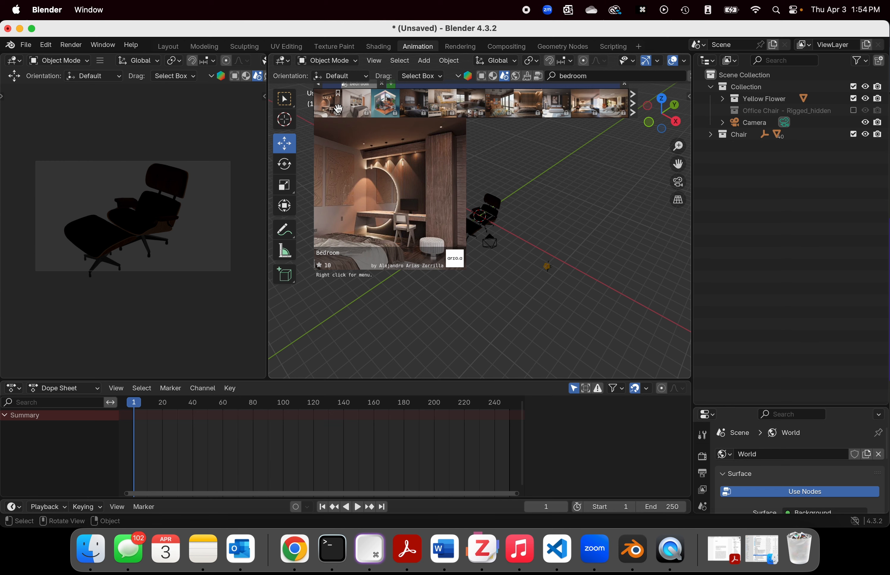
click(574, 100)
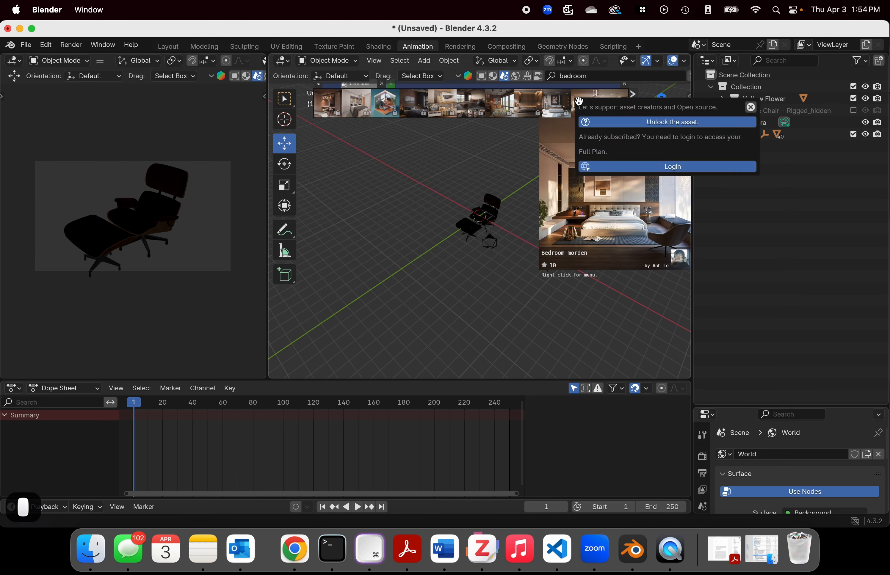
click(513, 98)
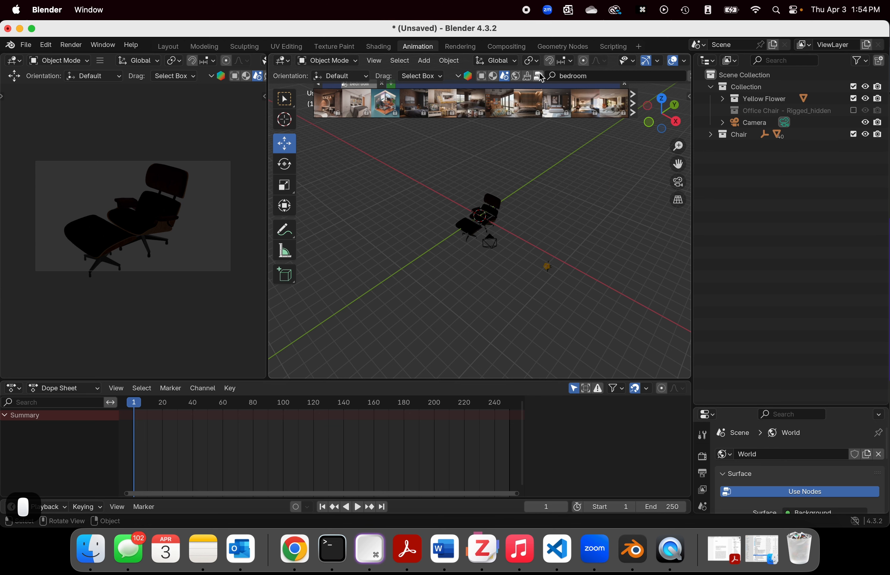
Step: Change the BlenderKit "bedroom" search to HDRs and download Daytime Master Bedroom at 2048 resolution as the world background
click(518, 80)
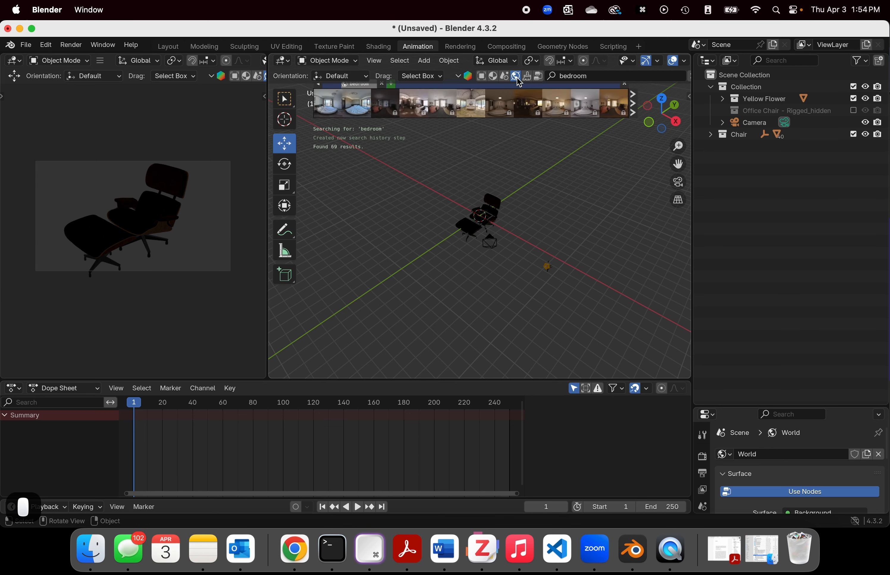
click(350, 107)
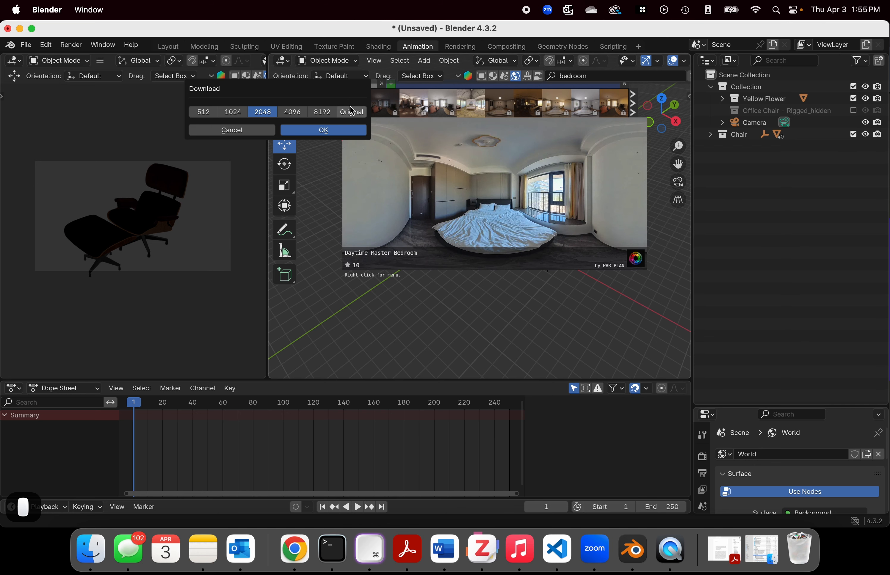
click(344, 130)
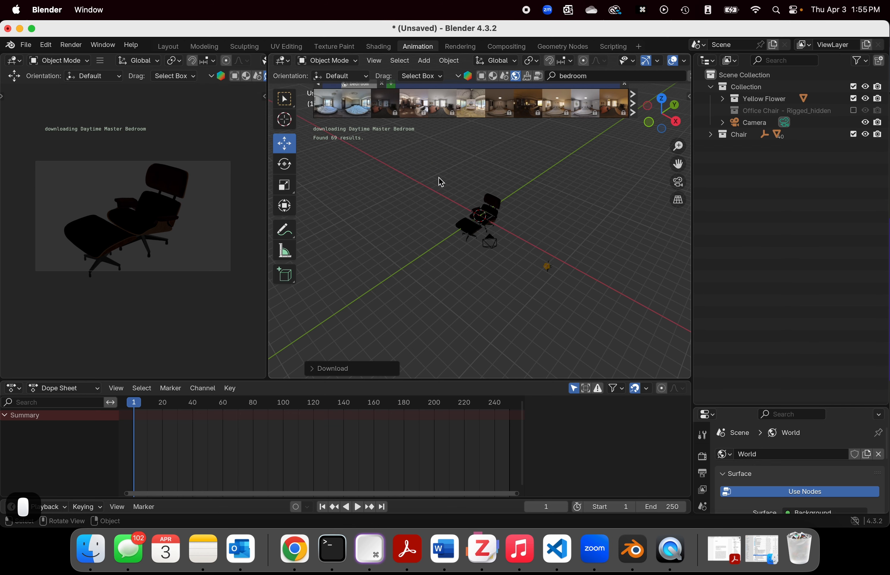
scroll(493, 250, down, 10)
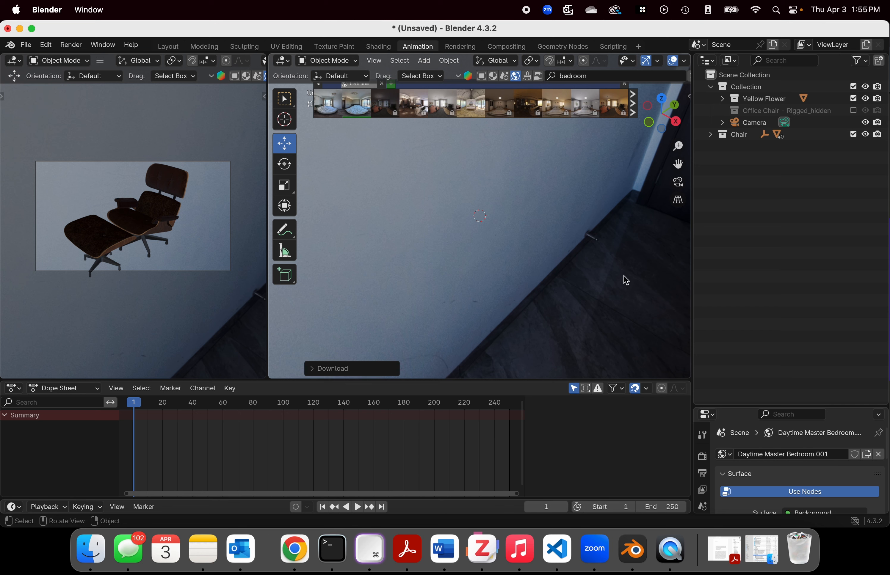
middle_drag(624, 279, 492, 239)
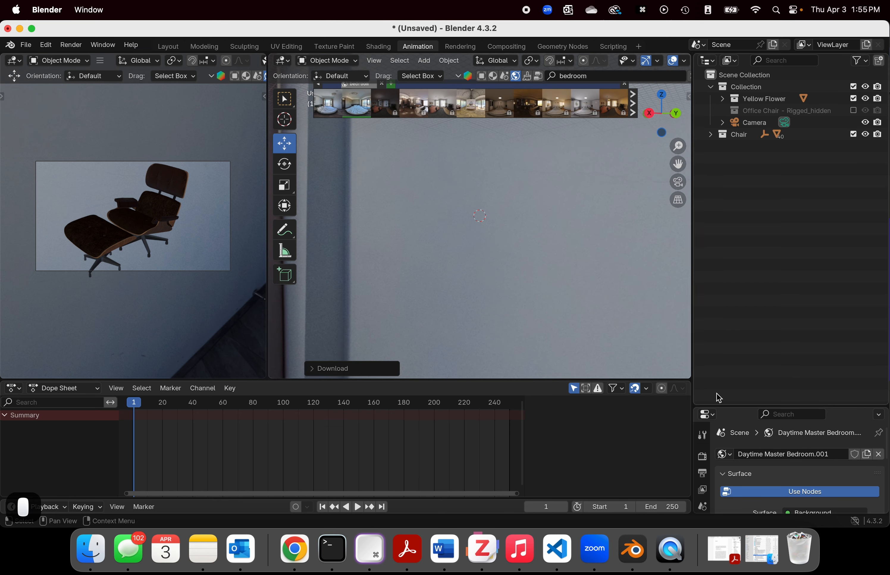
Step: Enlarge the Properties editor and look through the tool and scene settings, including the expanded Units section
drag(719, 406, 775, 104)
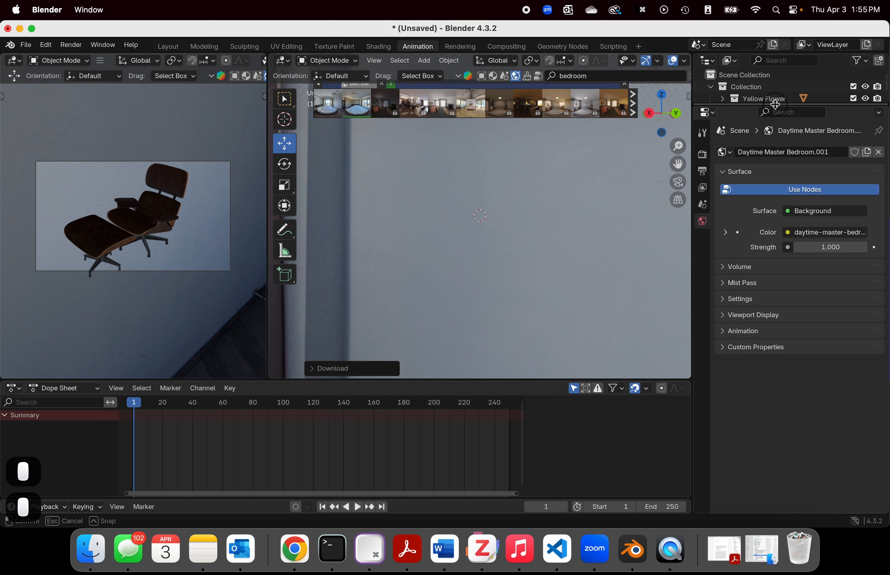
click(745, 76)
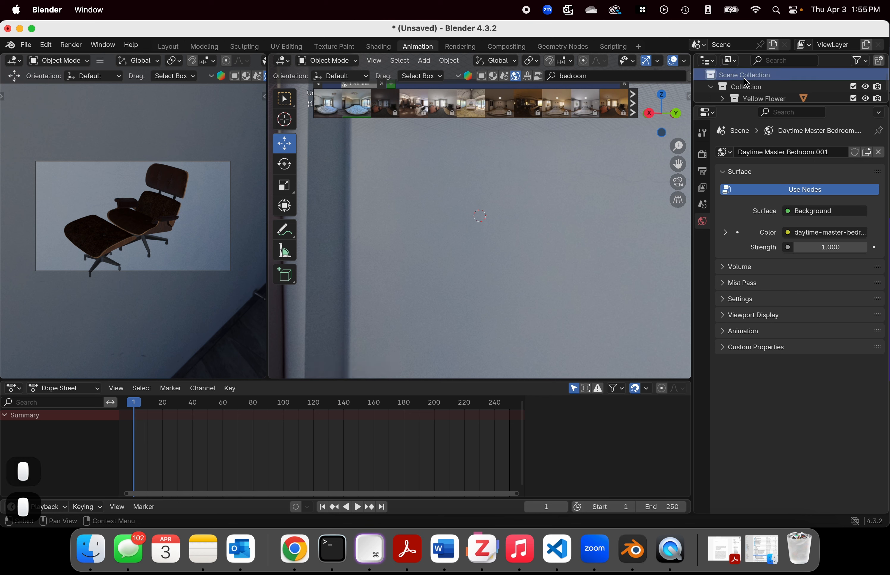
drag(752, 108, 751, 172)
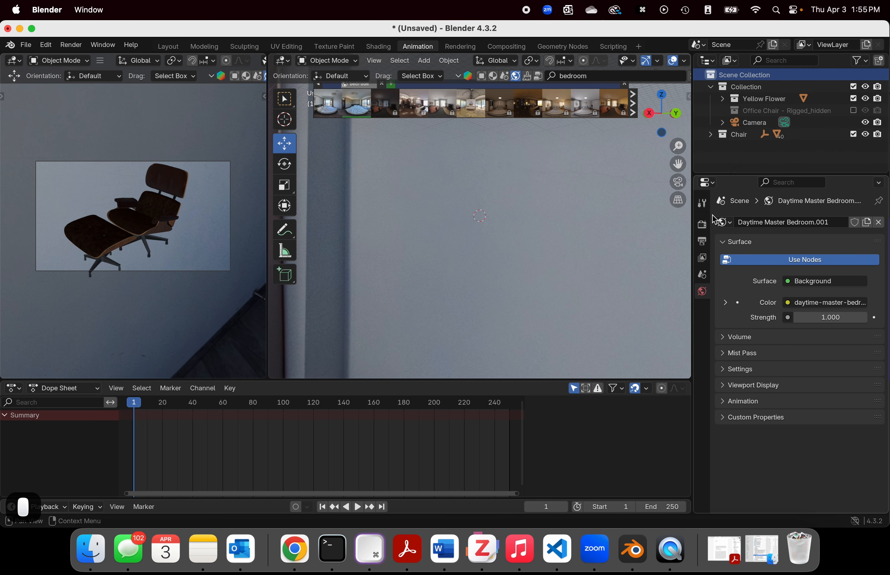
click(703, 224)
click(702, 205)
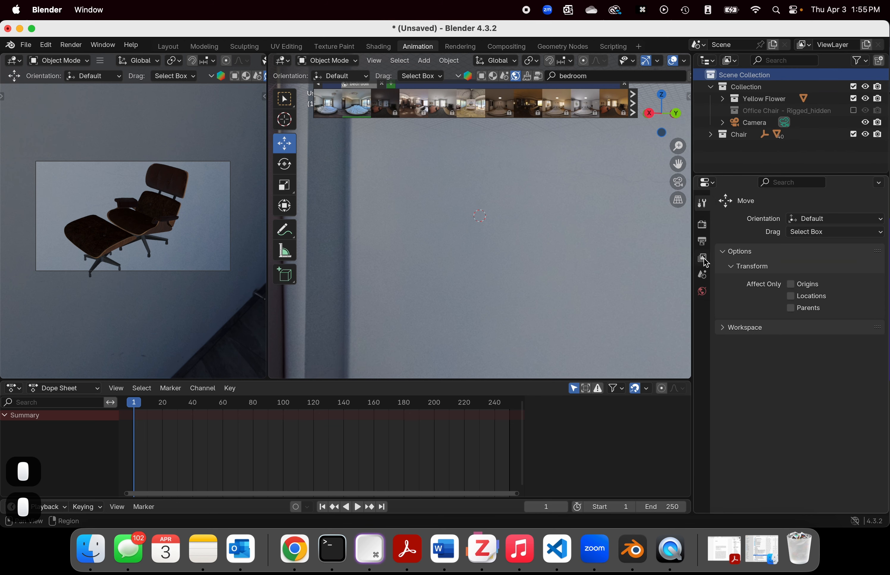
click(702, 273)
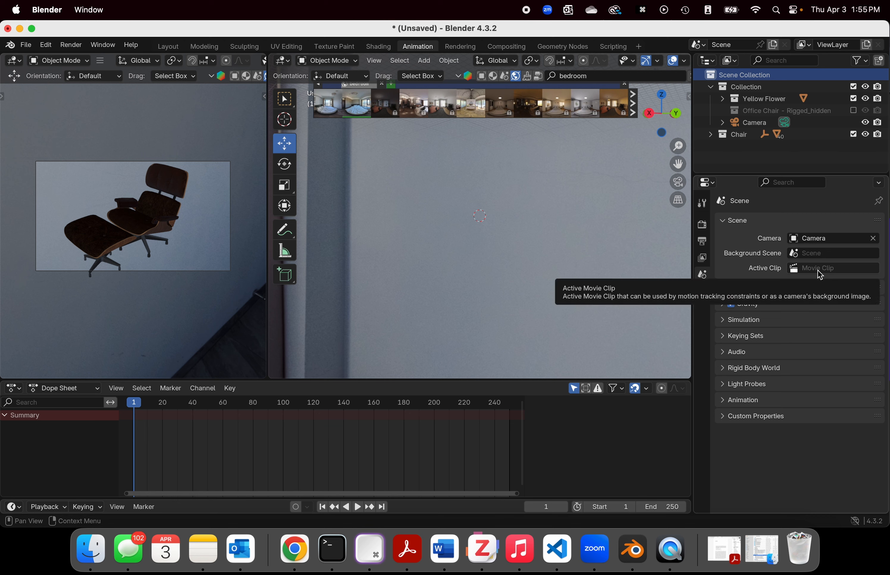
click(724, 289)
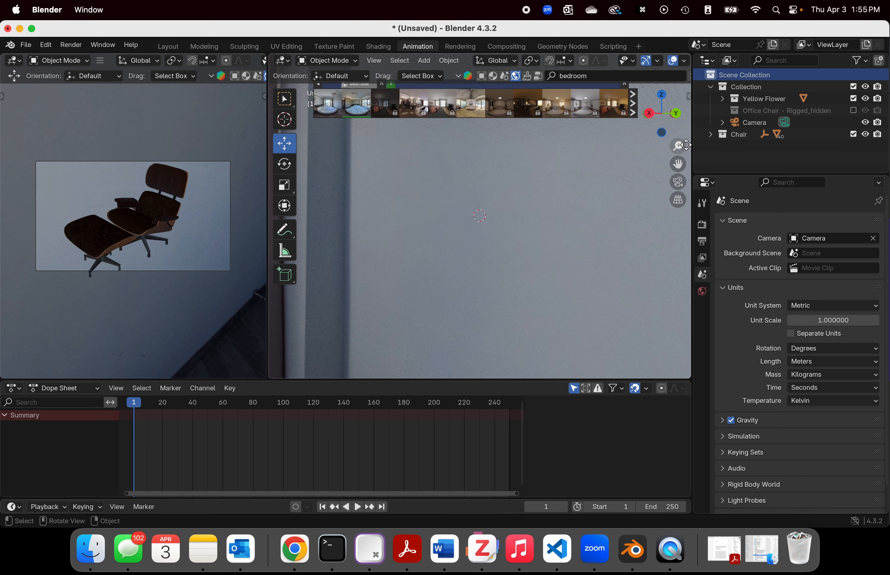
Step: Preview other bedroom HDR results and look around the bedroom background from the wall to the bed, window and balcony
click(558, 105)
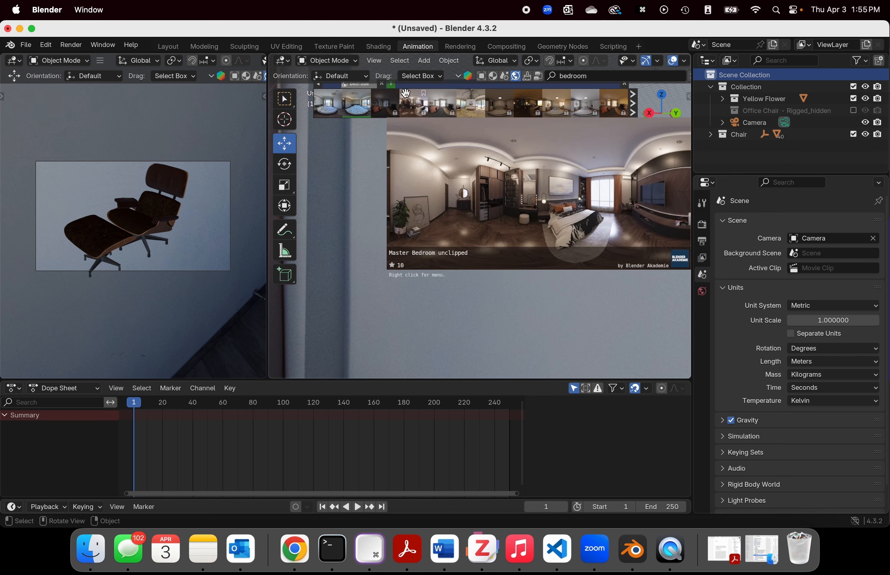
click(386, 102)
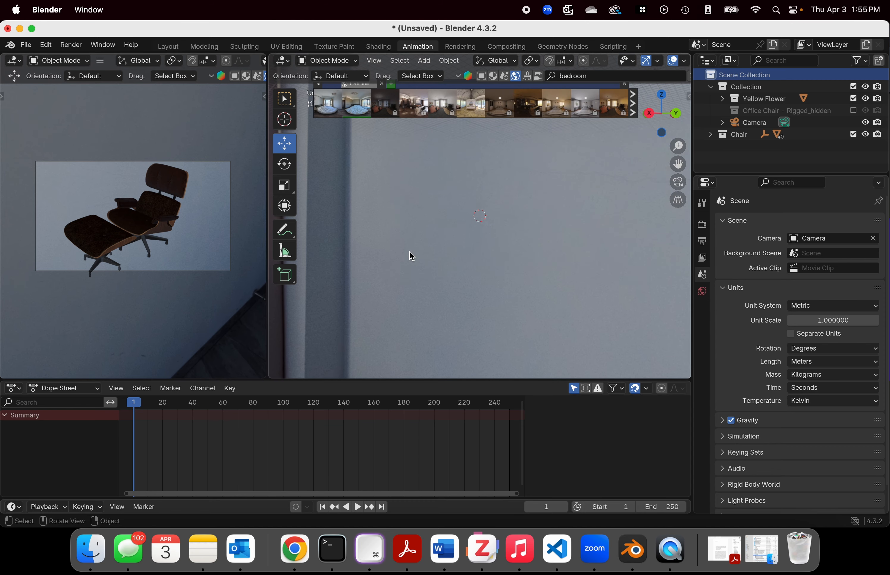
middle_drag(410, 252, 265, 250)
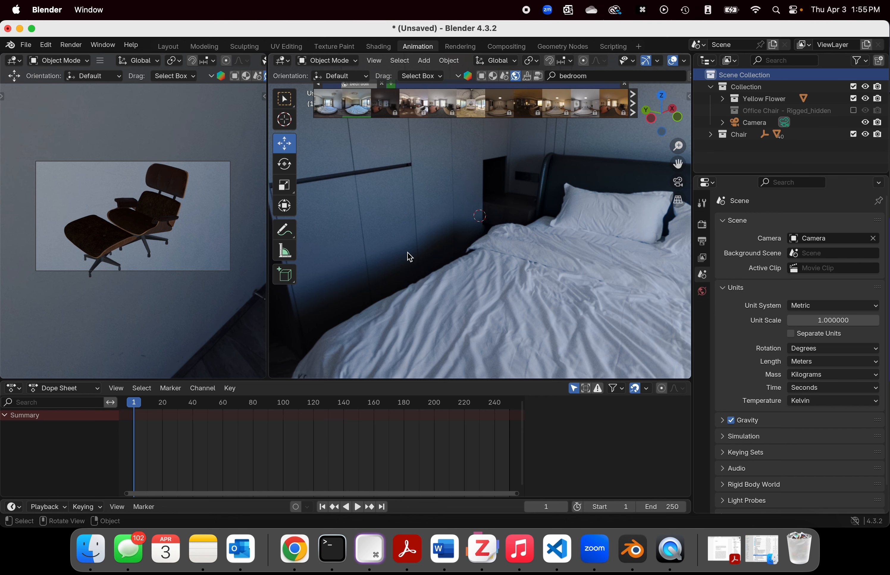
middle_drag(418, 245, 529, 222)
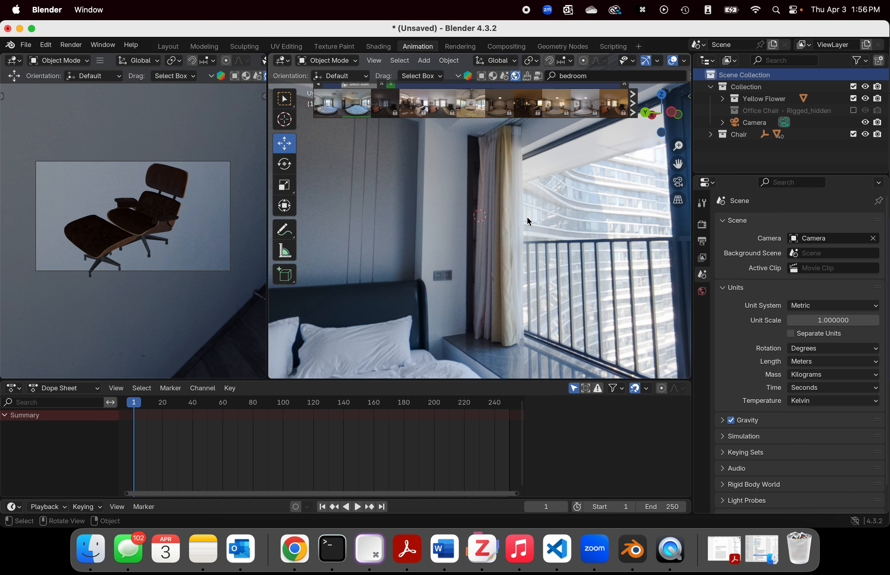
middle_drag(561, 190, 551, 205)
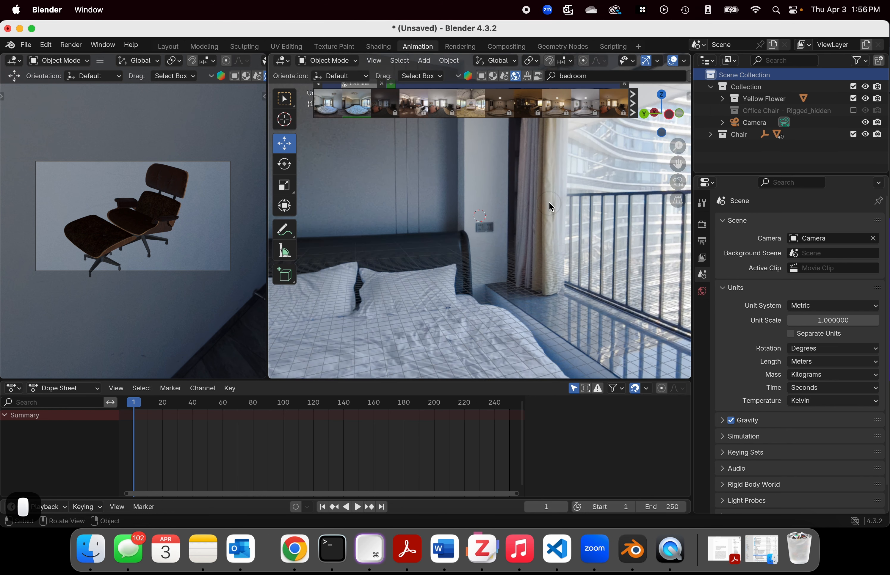
Step: Change the BlenderKit search to brushes and clear the "bedroom" search term to list all available brushes
click(530, 75)
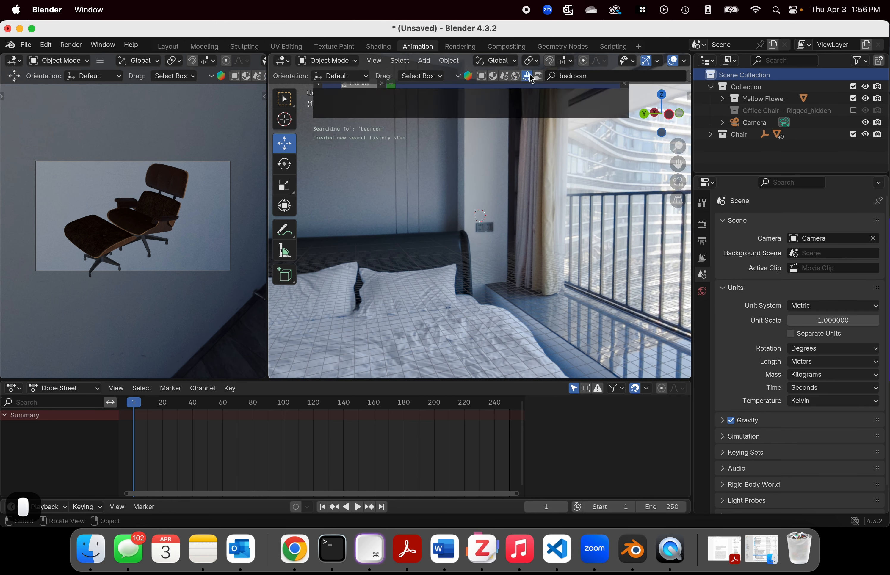
click(532, 83)
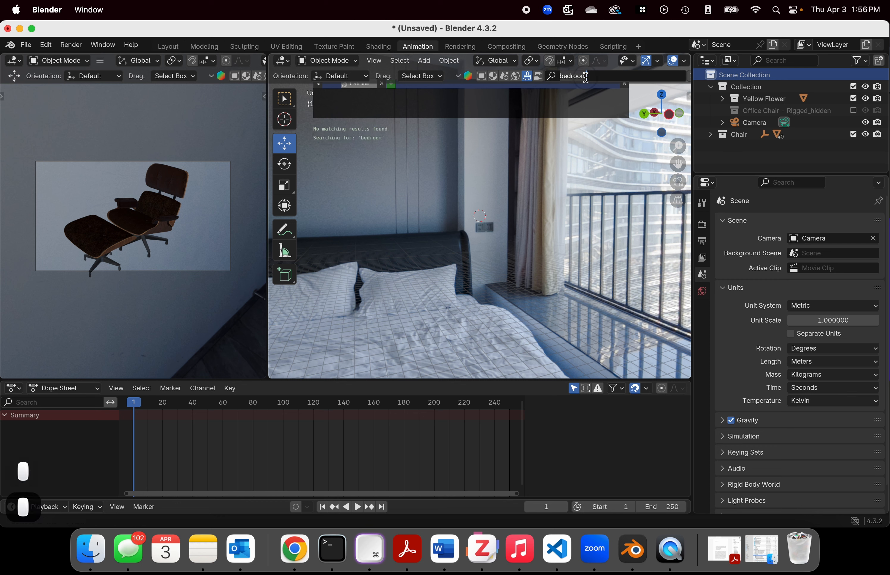
click(599, 80)
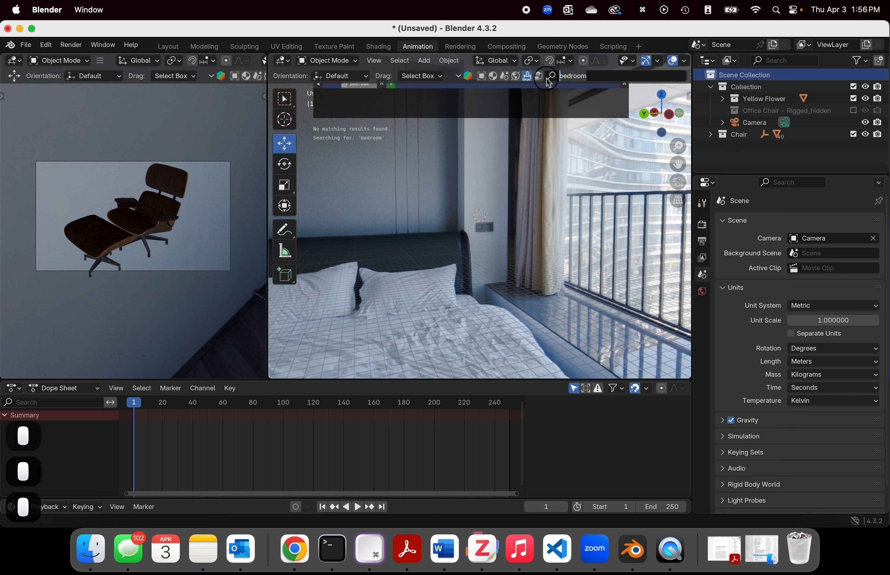
key(BackSpace)
key(BackSpace)
key(BackSpace)
key(BackSpace)
key(BackSpace)
key(BackSpace)
key(BackSpace)
key(Return)
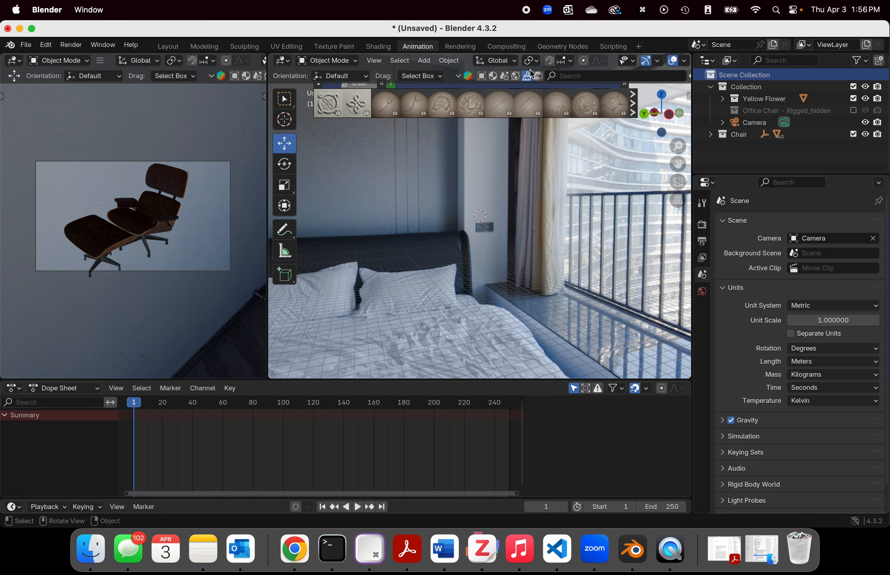
Step: Browse the unfiltered BlenderKit HDRs, scenes and materials, ending on the models category
click(515, 80)
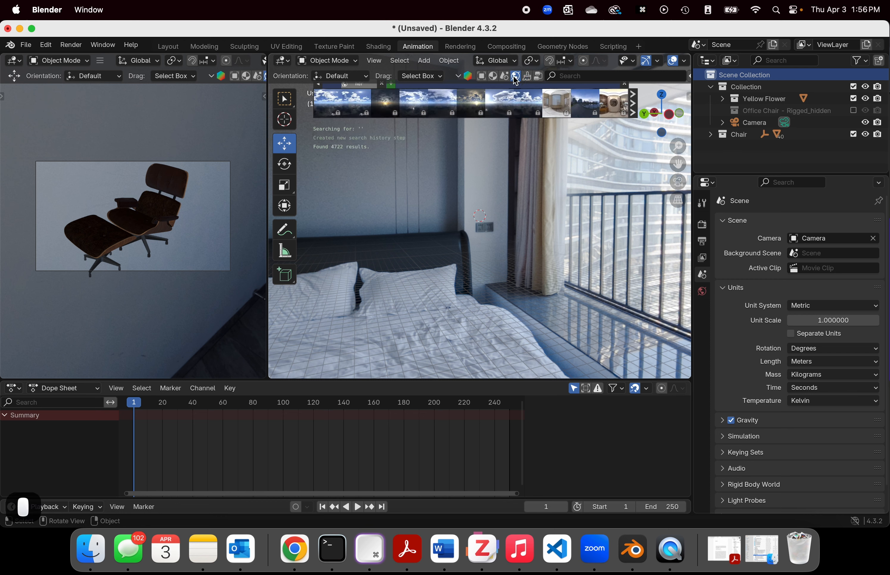
click(504, 76)
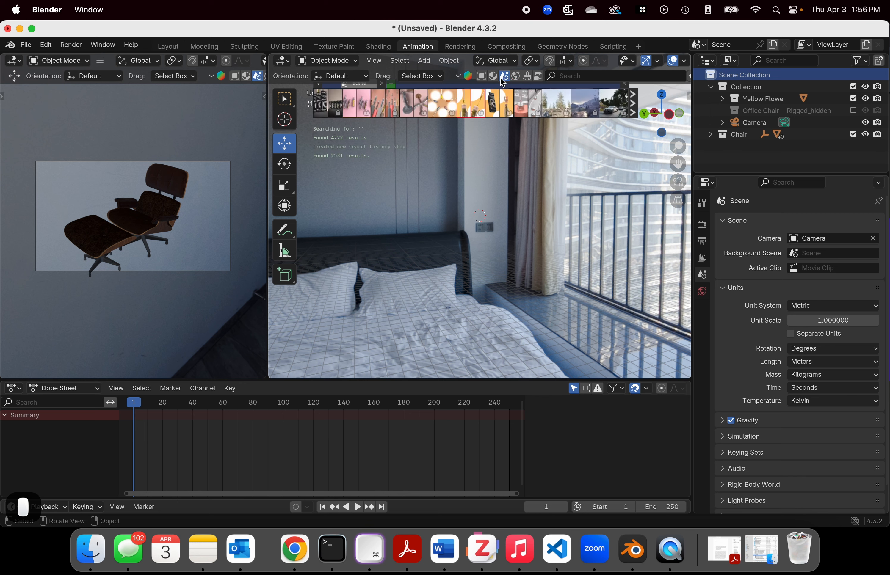
click(492, 76)
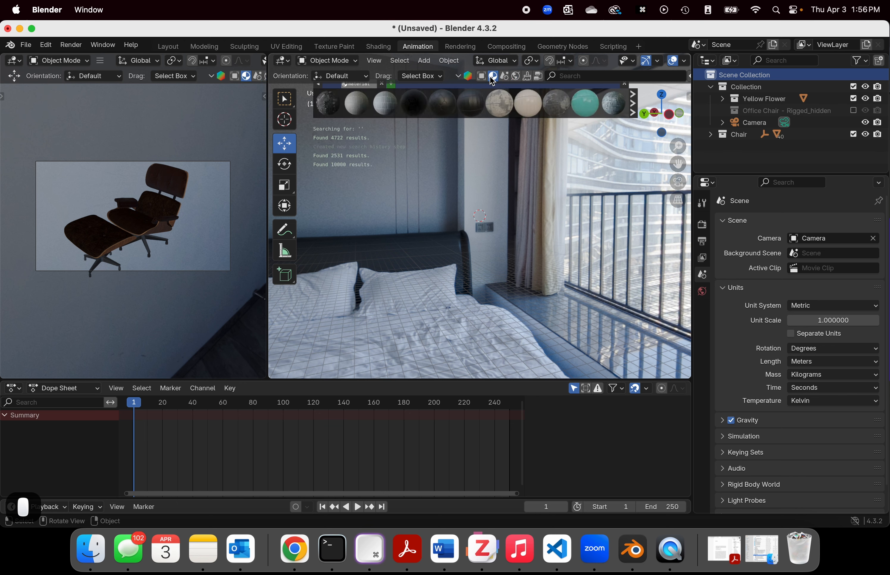
click(482, 76)
mouse_move(491, 96)
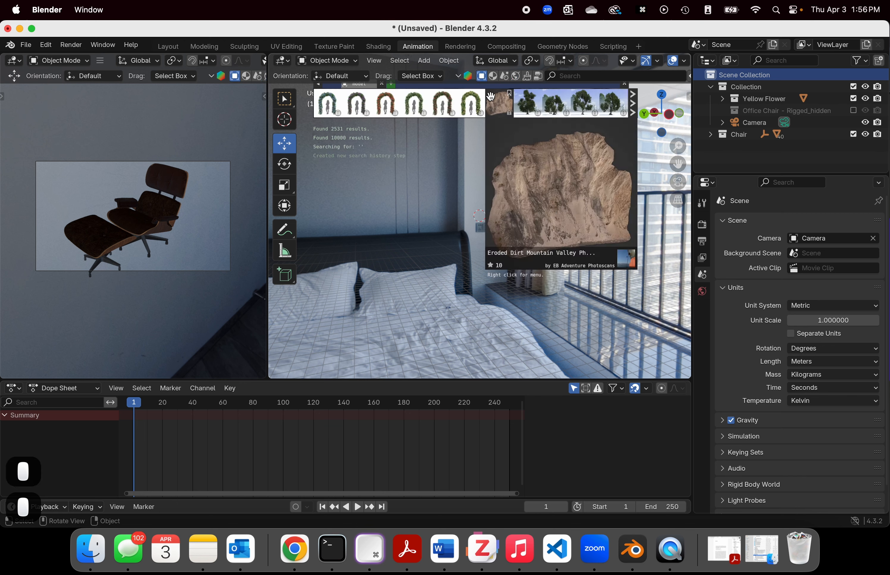
Step: Try to add the locked Climbing Roses Garden Bow Pink model, log in and authorize the BlenderKit add-on in the browser, and return to Blender
right_click(506, 149)
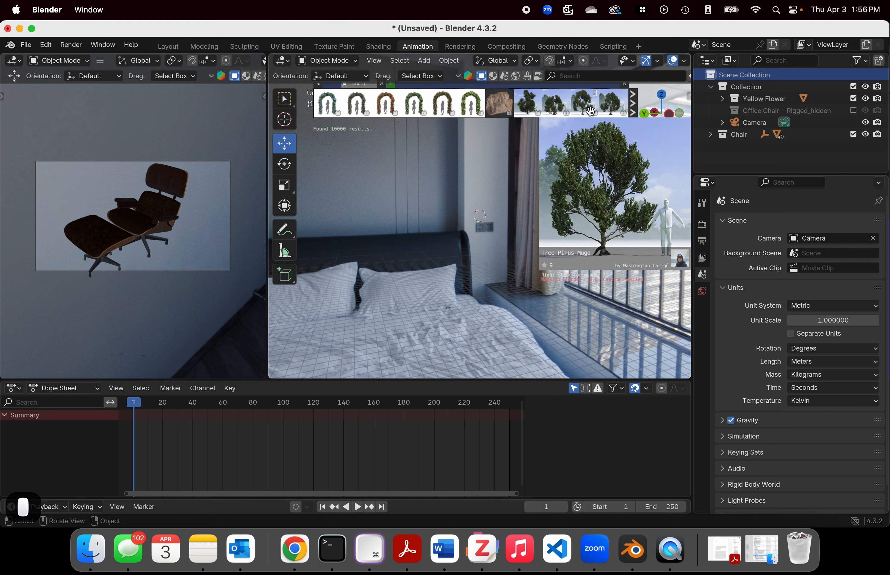
click(590, 111)
click(433, 106)
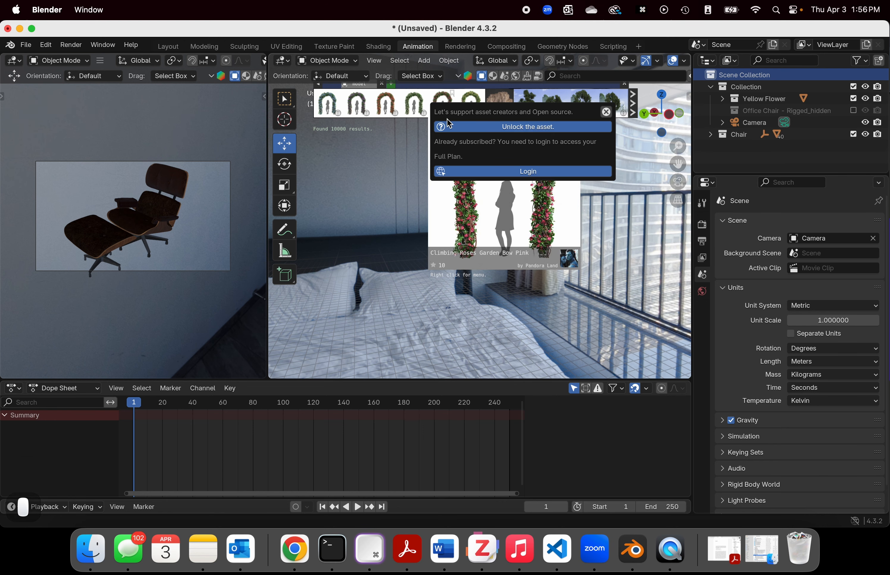
click(447, 168)
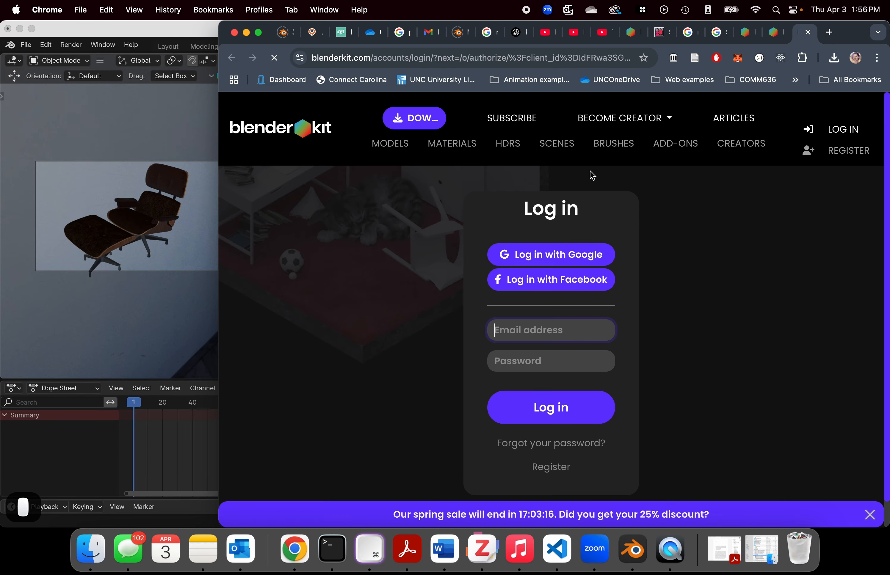
click(565, 228)
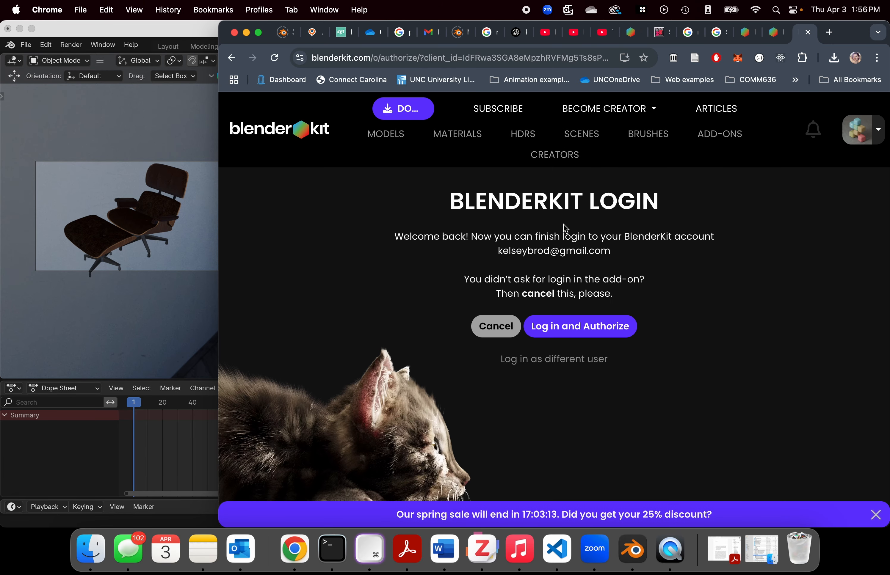
click(621, 332)
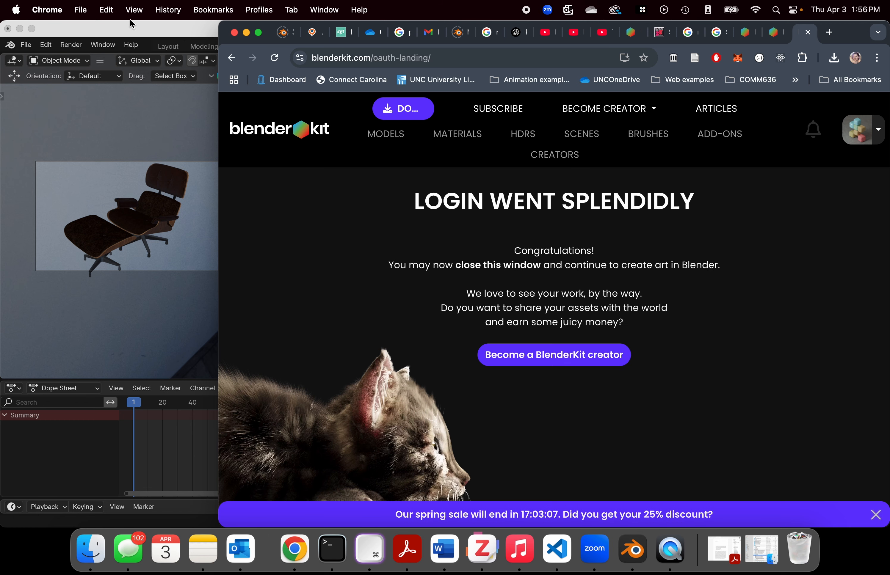
click(161, 33)
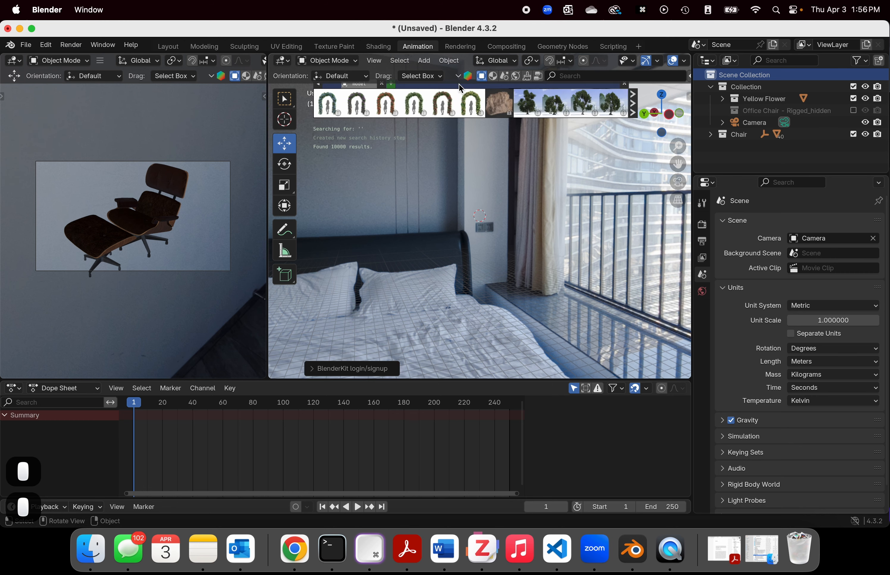
Step: Open the BlenderKit web page for unlocking Climbing Roses Garden Bow Pink and follow it to the Full Plan pricing
click(516, 126)
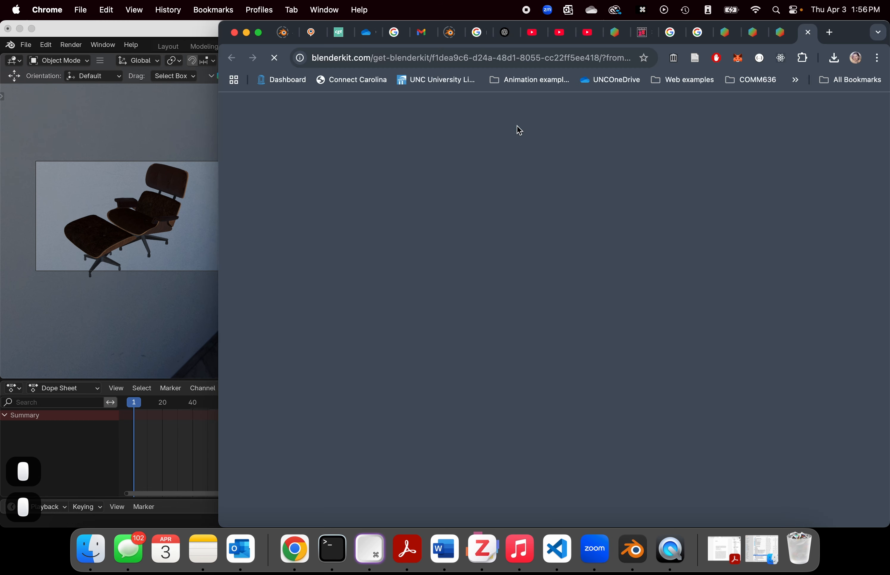
scroll(723, 346, down, 5)
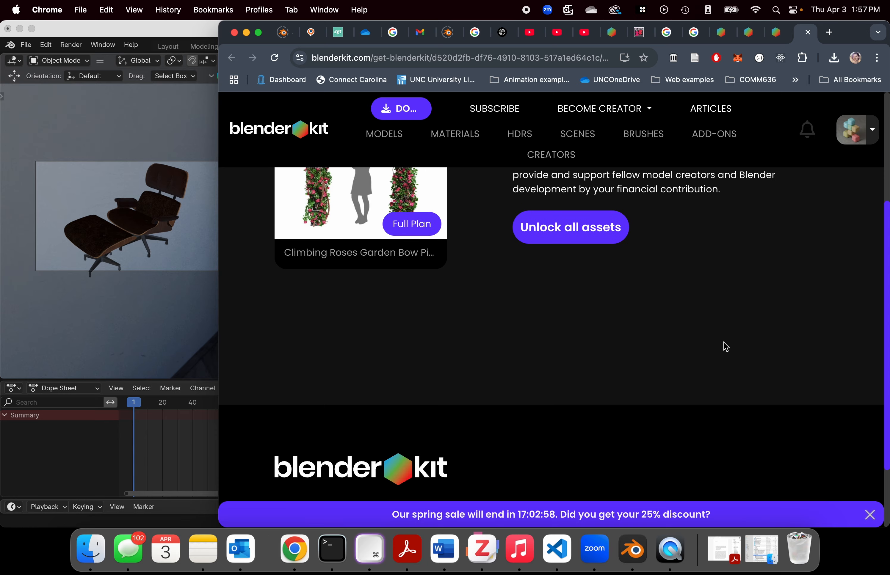
scroll(724, 346, up, 5)
click(399, 401)
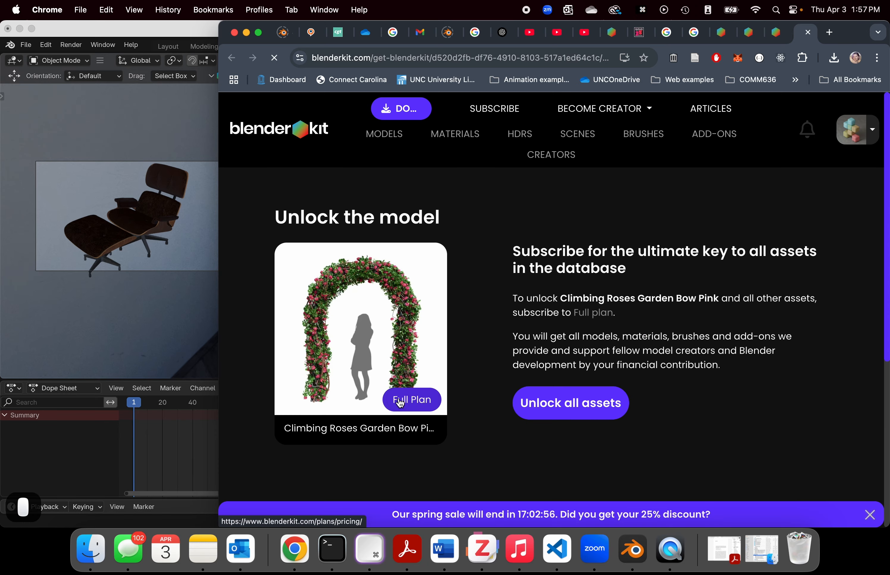
Step: Examine the Free and Full subscription plans on the BlenderKit pricing page, comparing their prices and included assets
scroll(399, 399, down, 6)
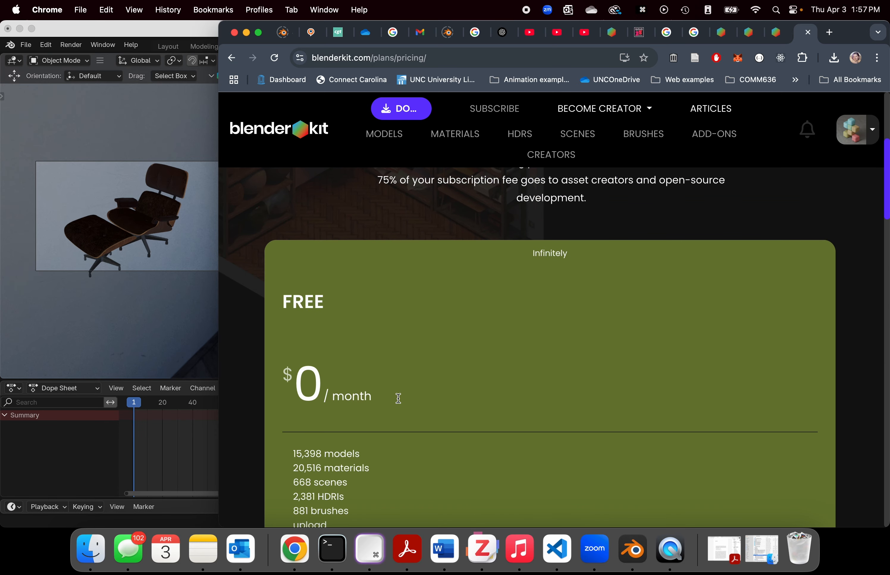
scroll(400, 403, down, 3)
scroll(400, 402, down, 3)
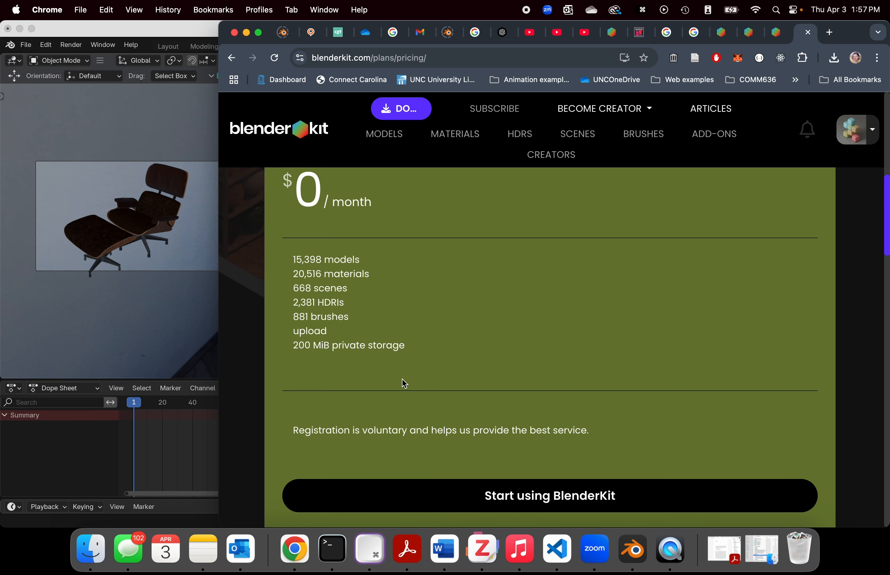
scroll(402, 375, down, 1)
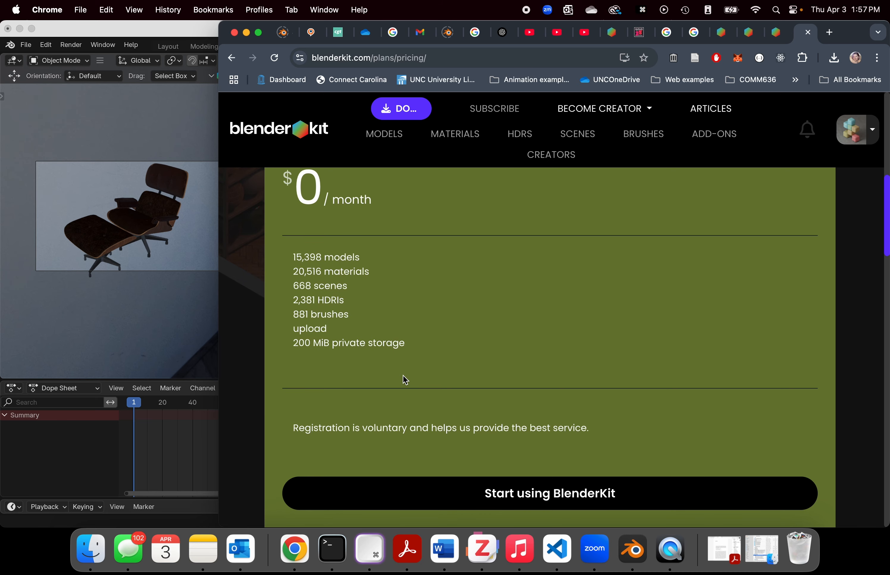
scroll(406, 381, down, 2)
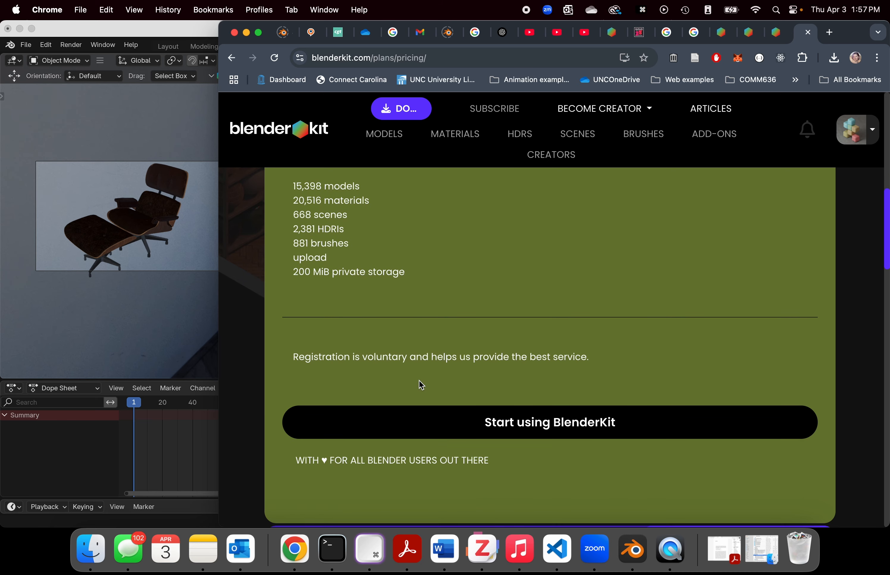
scroll(420, 388, down, 3)
scroll(407, 340, down, 4)
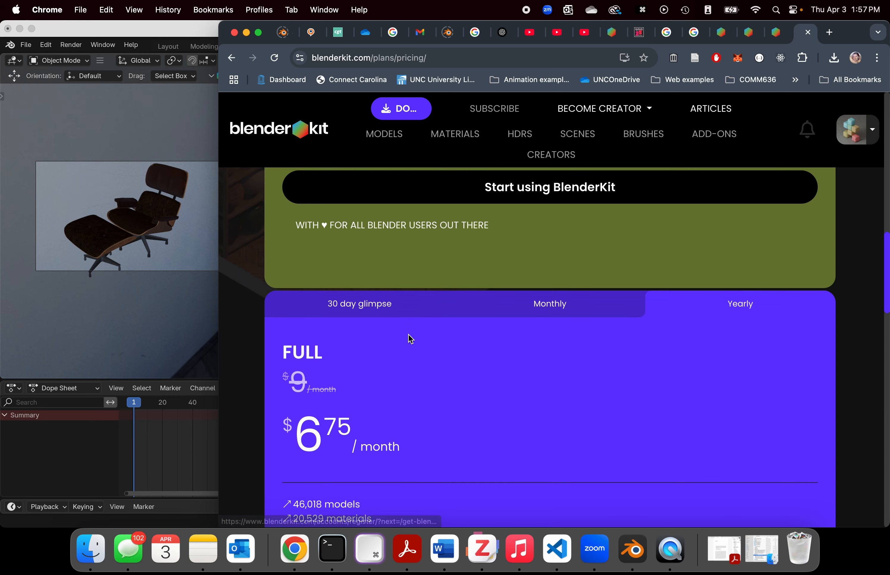
scroll(411, 338, down, 1)
scroll(410, 339, down, 5)
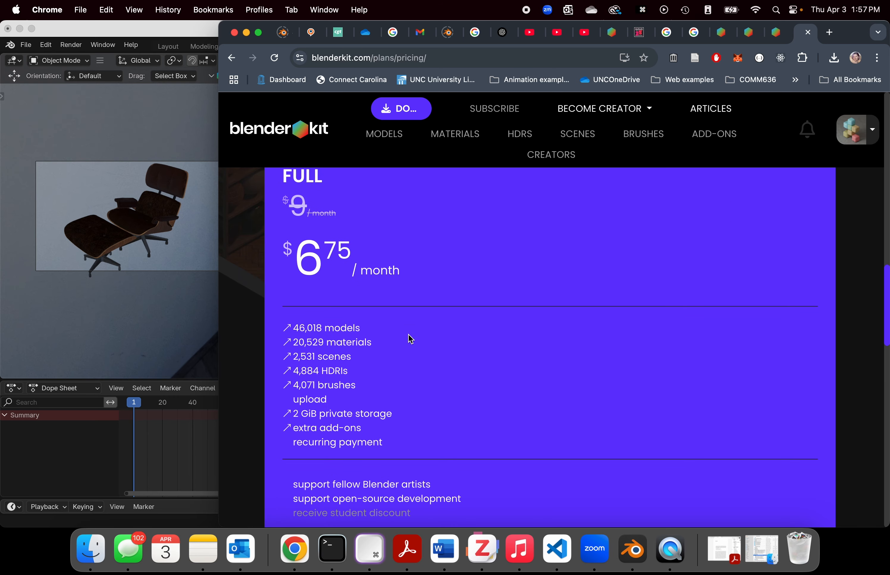
scroll(410, 340, up, 6)
scroll(408, 339, up, 10)
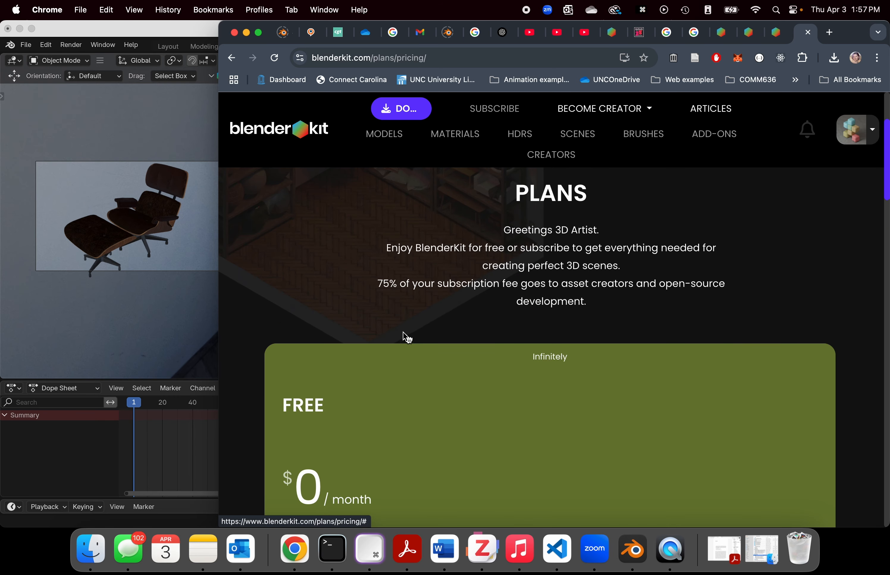
Step: Switch back to Blender, search the BlenderKit models for "chair" and import the Office Chair - Rigged model
click(133, 28)
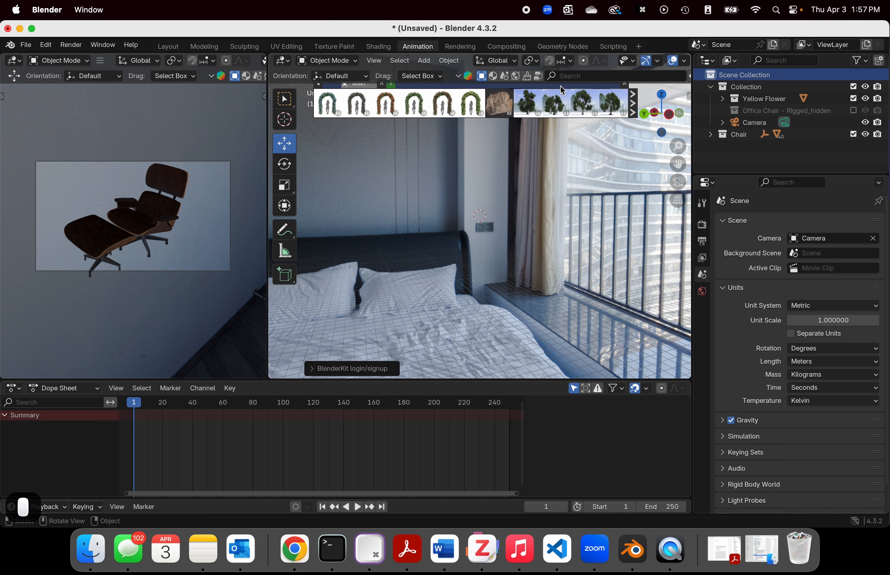
click(606, 79)
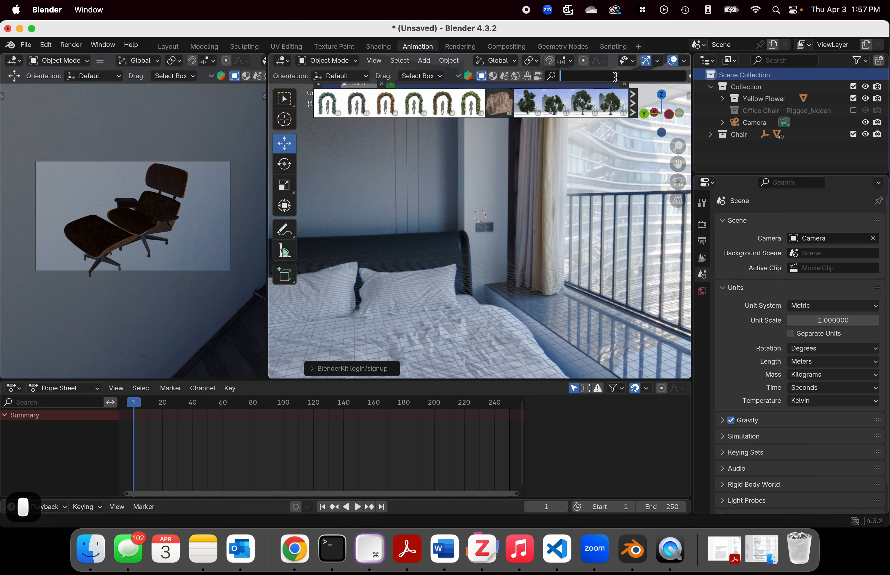
text(chair)
key(Return)
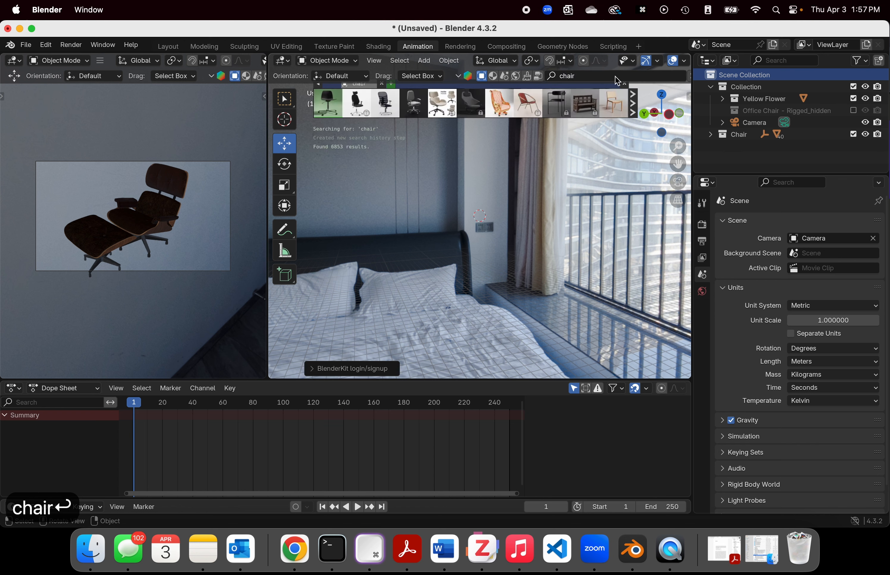
click(330, 103)
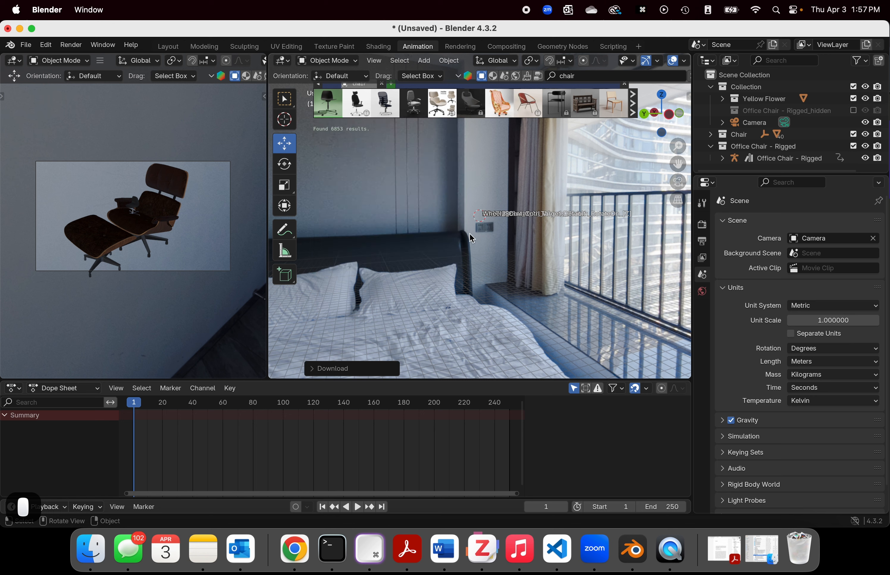
scroll(471, 236, up, 5)
Step: Search the BlenderKit models for "flower" and import the yellow flower model into the scene
drag(594, 74, 536, 71)
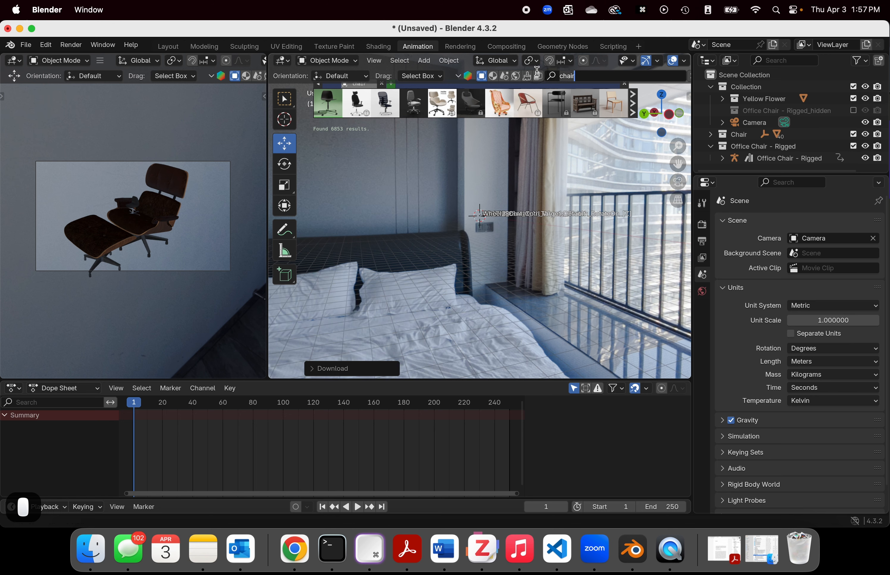
text(flowe)
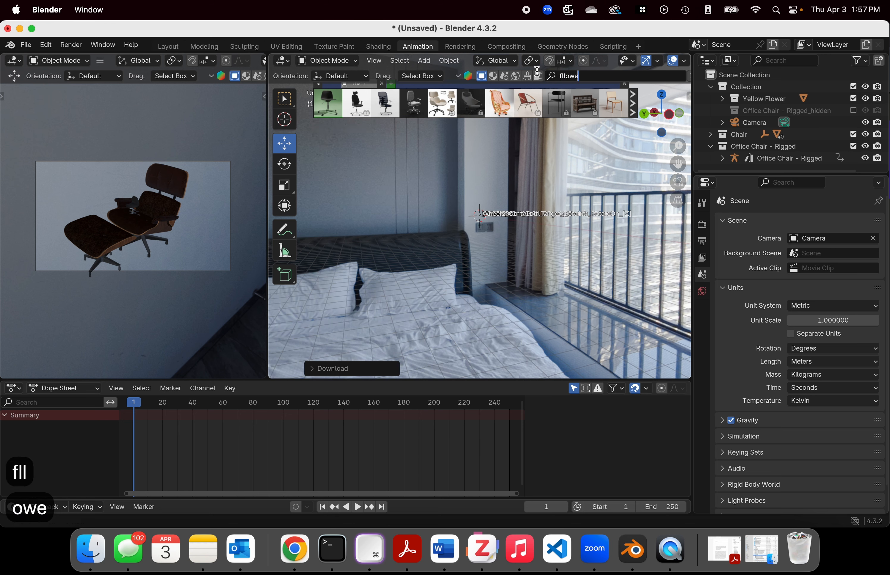
key(BackSpace)
key(BackSpace)
key(BackSpace)
key(BackSpace)
text(ower)
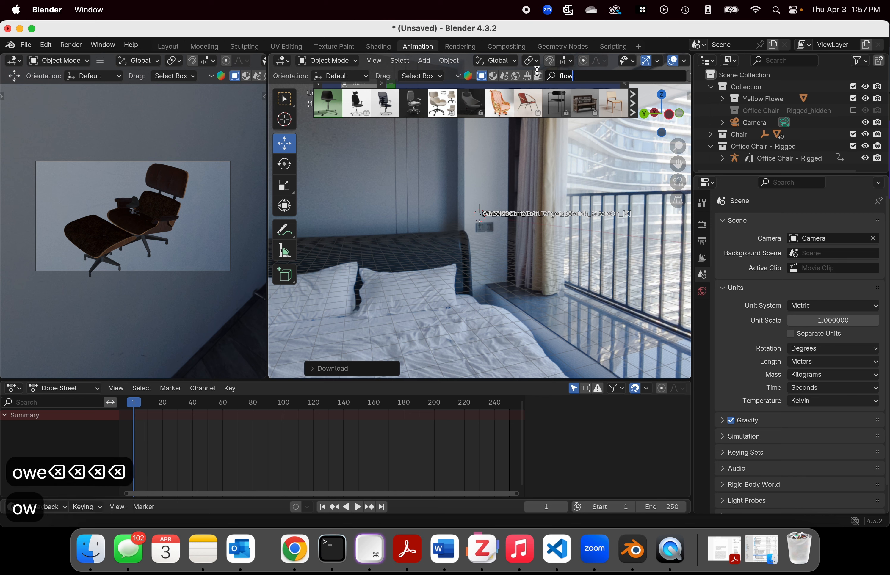
key(Return)
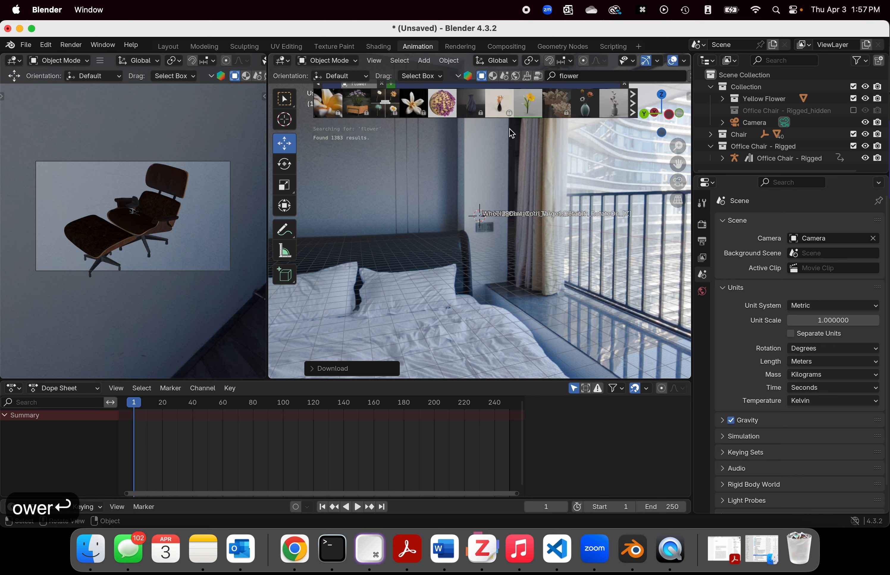
click(528, 104)
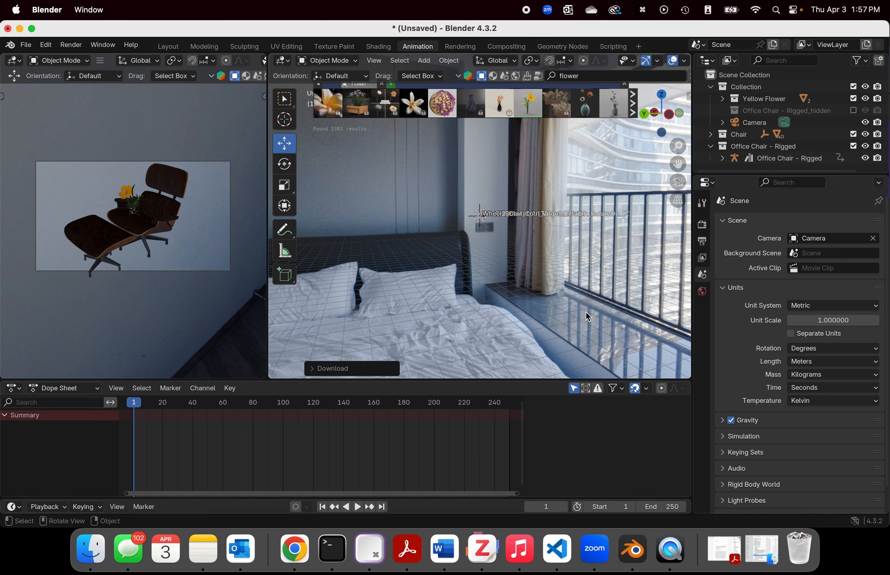
Step: Switch to Chrome, examine the Free, Full and Business plans on the BlenderKit pricing page, and return to Blender
click(294, 549)
scroll(577, 291, down, 5)
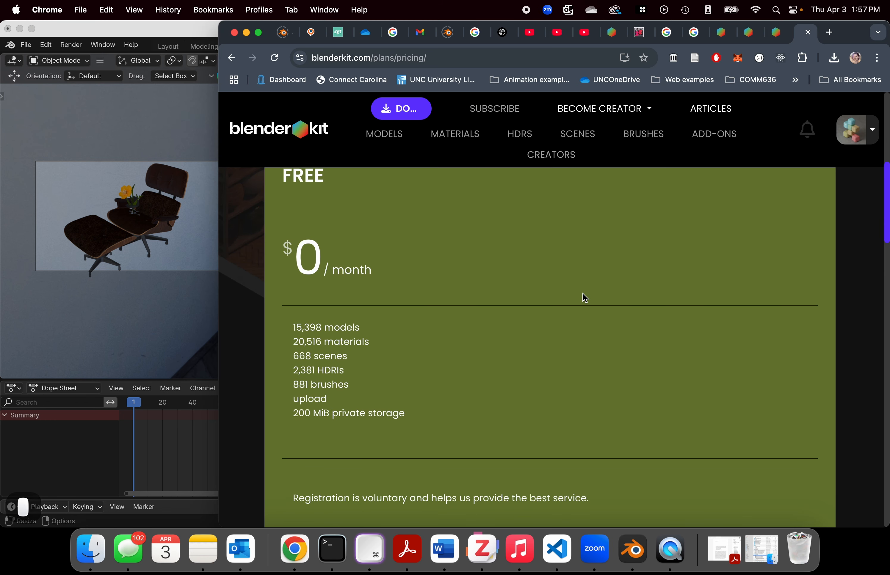
scroll(367, 319, down, 3)
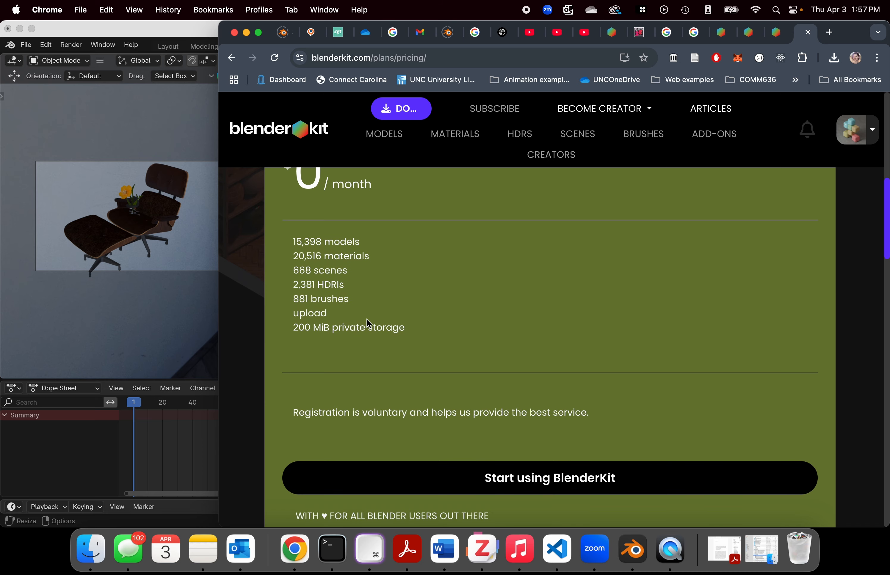
scroll(371, 315, down, 5)
scroll(373, 319, down, 5)
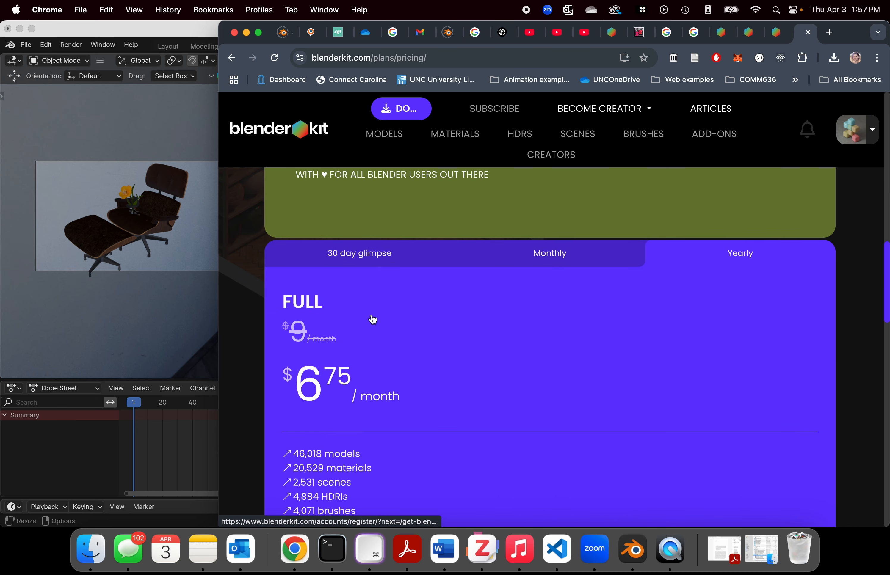
scroll(373, 319, down, 4)
scroll(371, 314, up, 15)
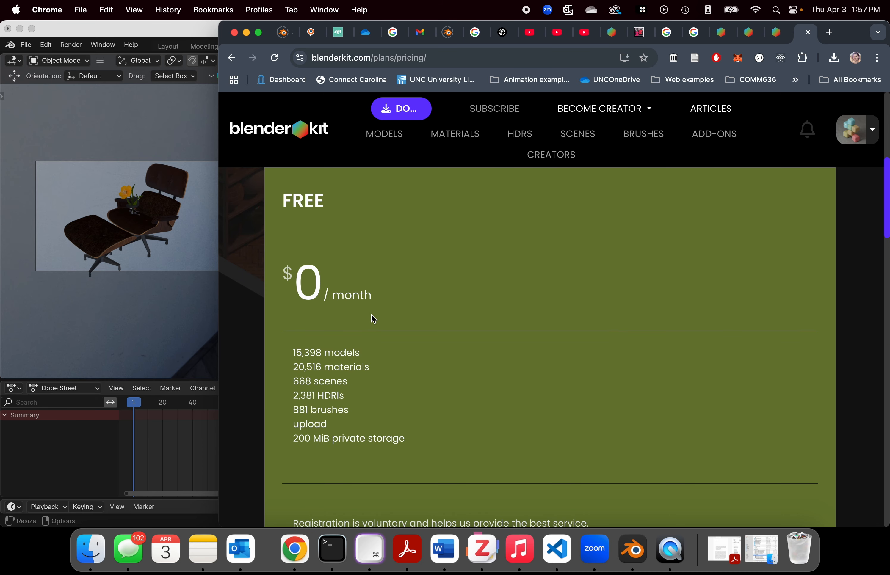
scroll(371, 314, up, 5)
scroll(373, 318, down, 20)
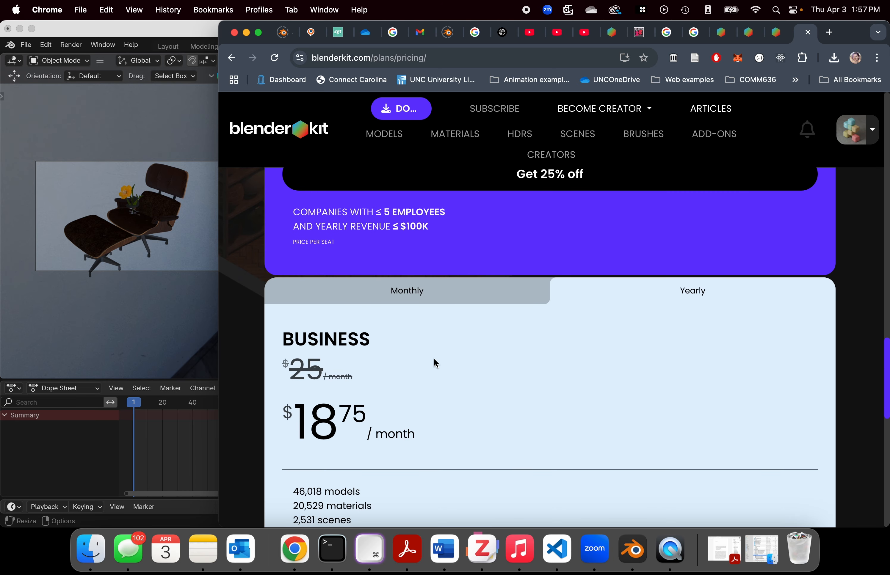
scroll(460, 374, down, 8)
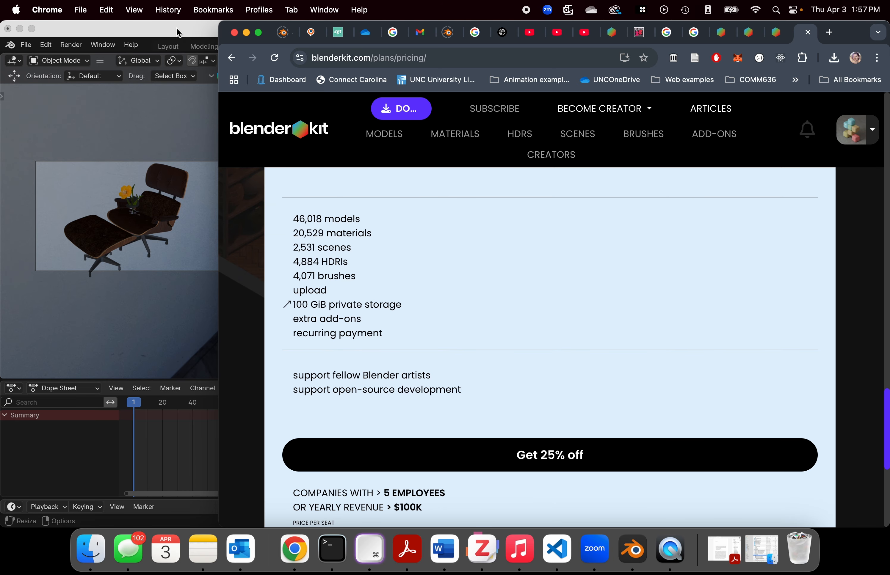
click(178, 33)
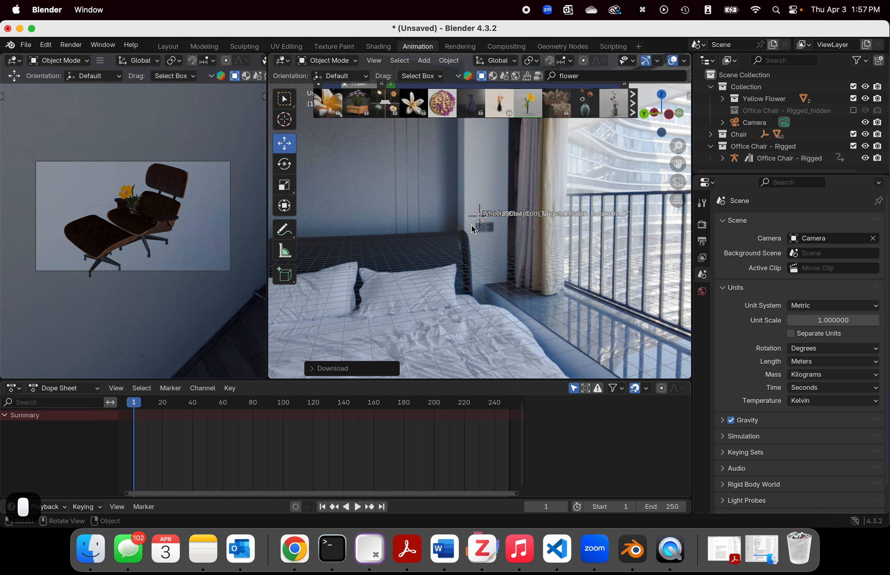